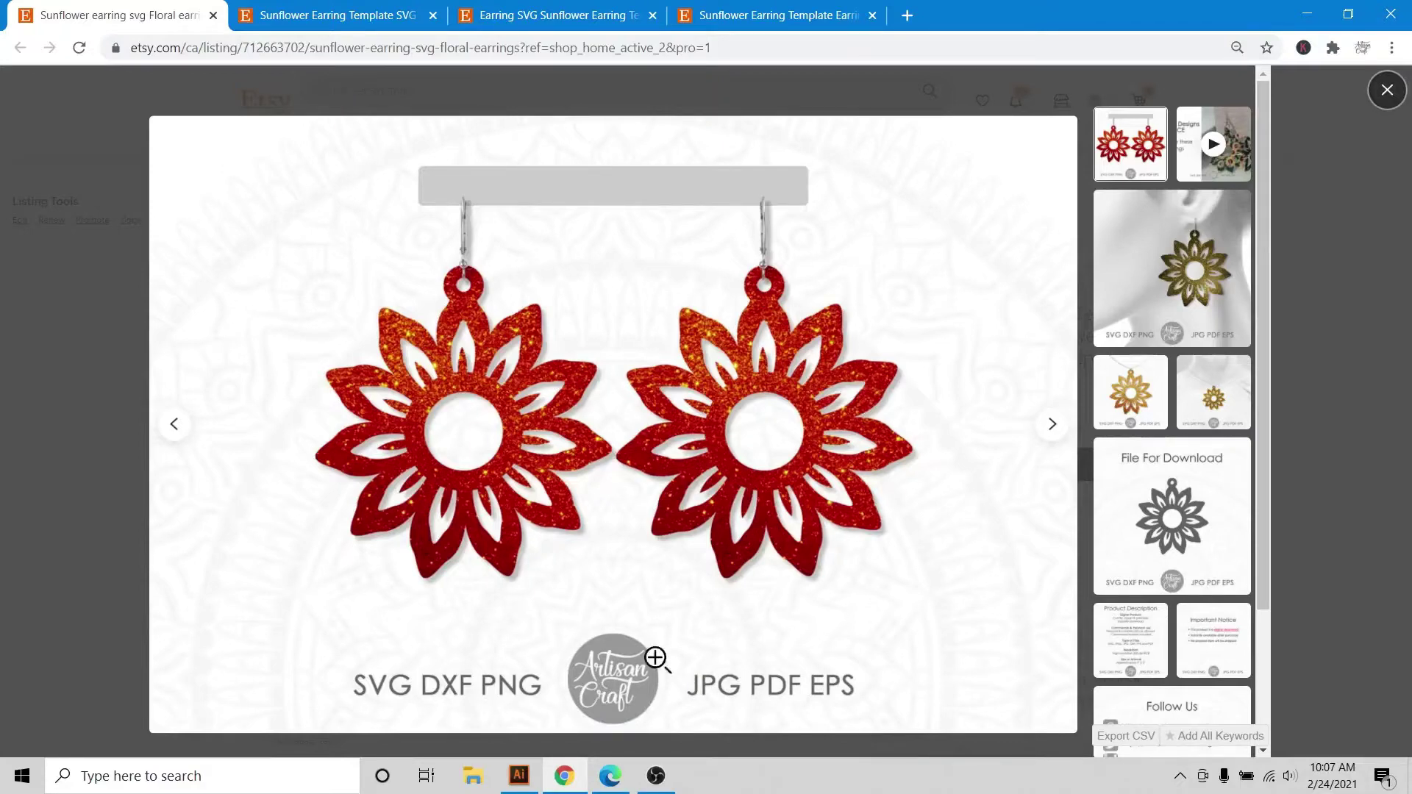
# Compare the sunflower earring designs in the open Etsy listings, returning to the listing with 8 cut files.
pyautogui.click(354, 8)
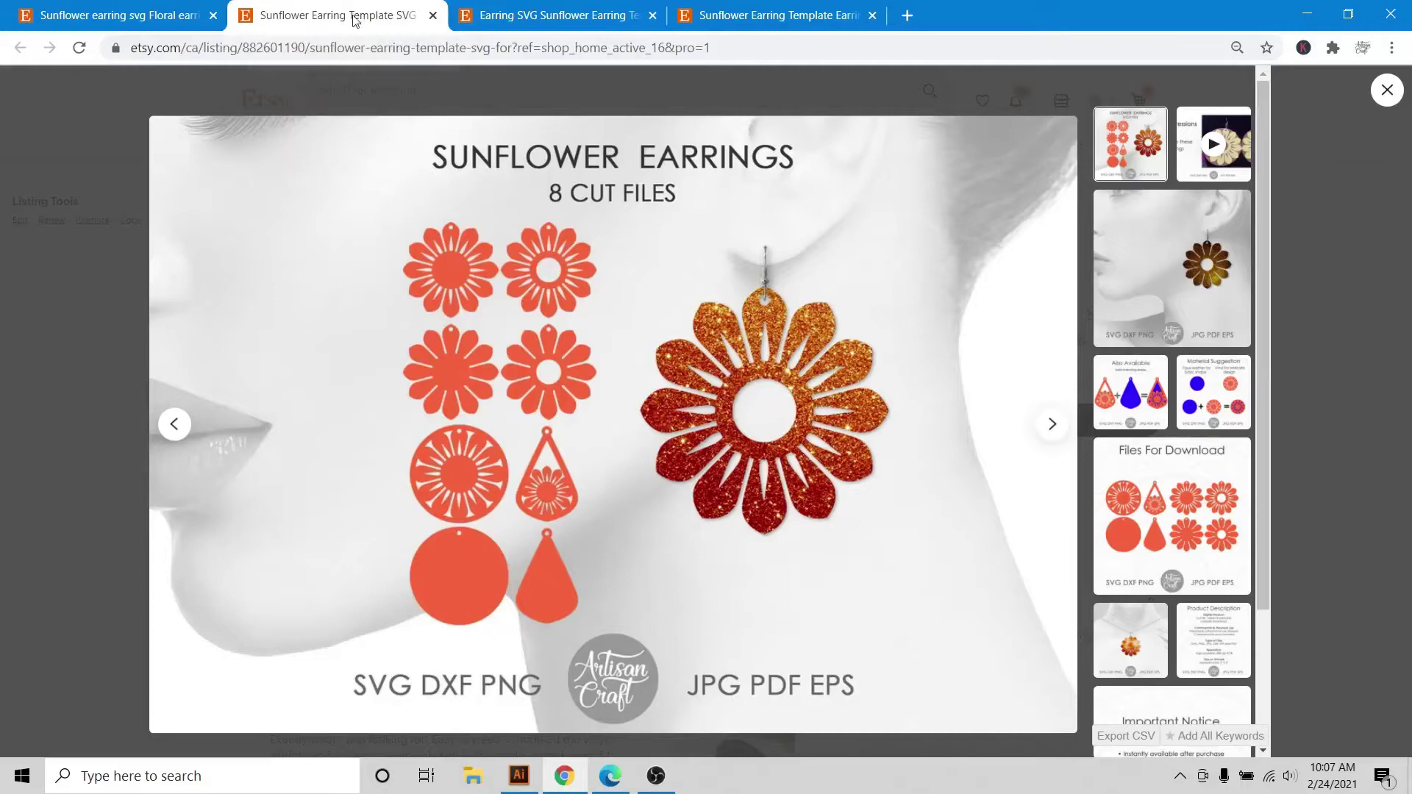
pyautogui.click(592, 17)
pyautogui.click(784, 15)
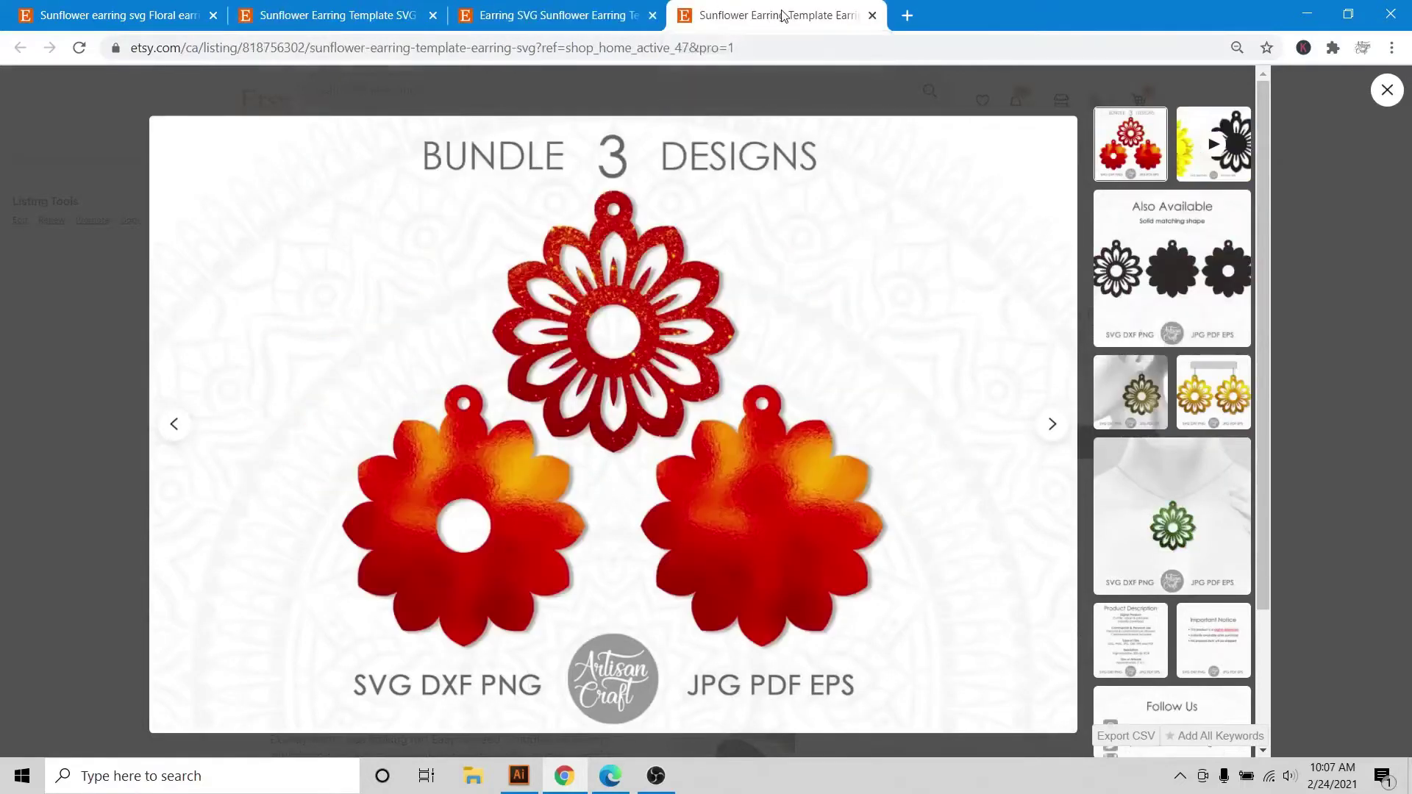
pyautogui.click(293, 13)
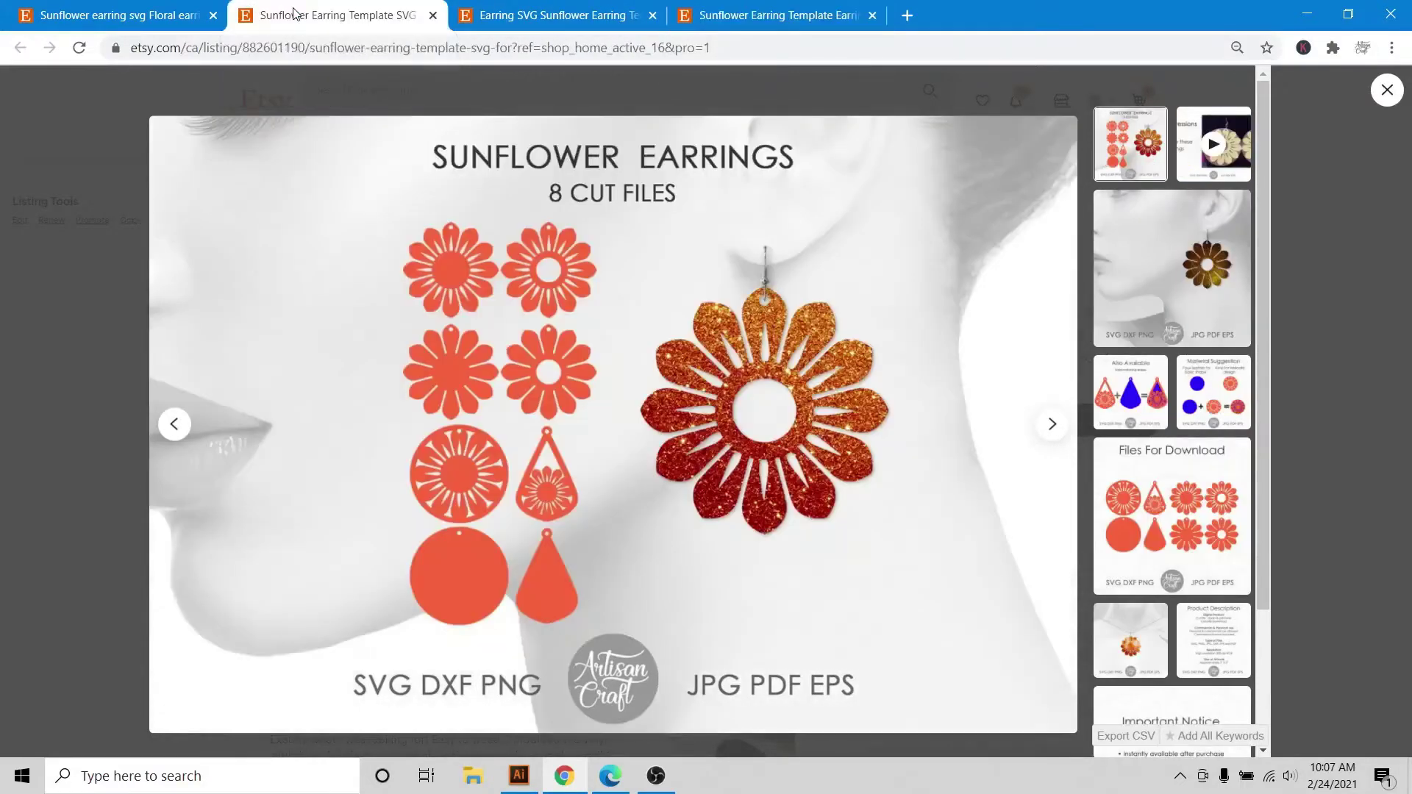
# Look through the product images of the 8-cut-file listing up to the files for download, and view the orange glitter sunflower earring listing.
pyautogui.click(1052, 425)
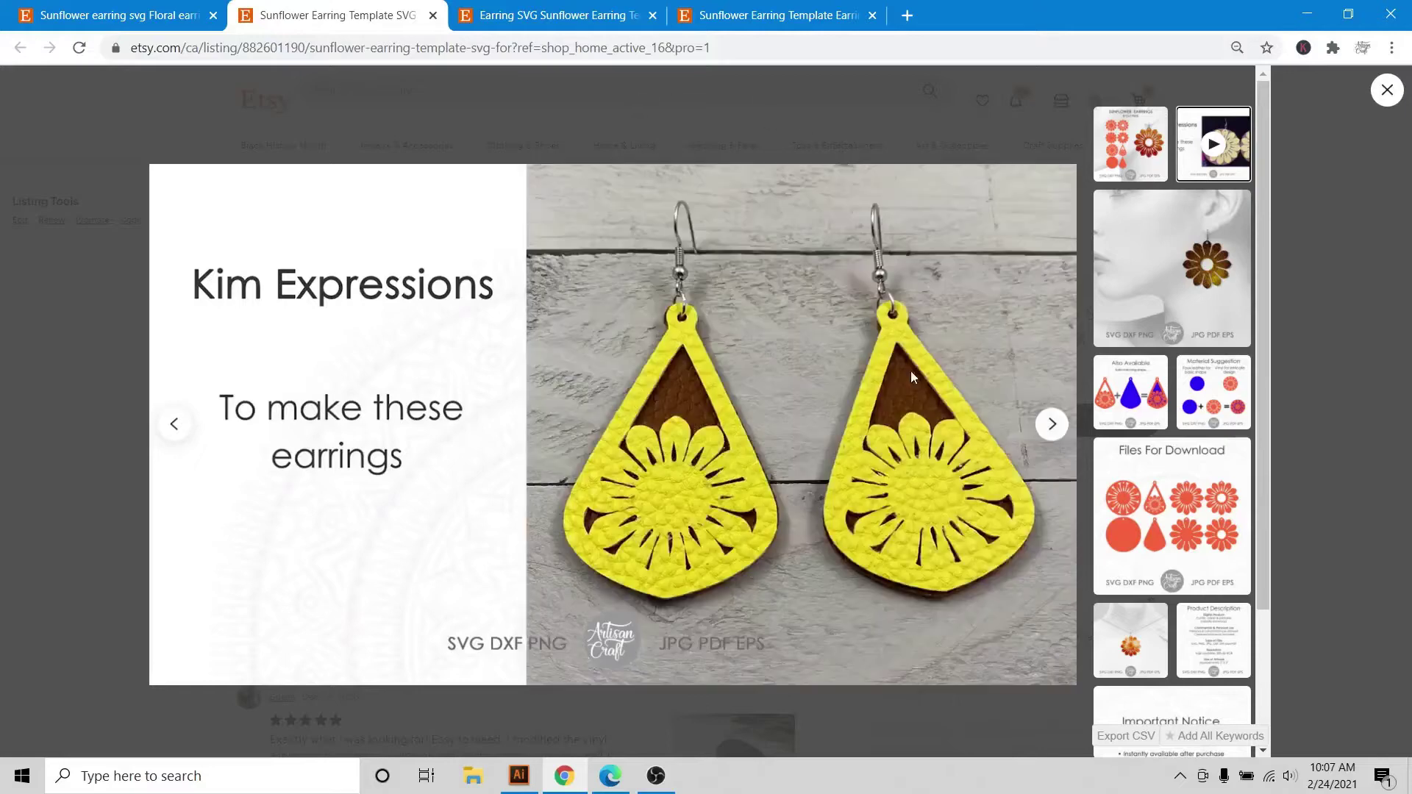
pyautogui.click(1054, 425)
pyautogui.click(1055, 425)
pyautogui.click(1054, 425)
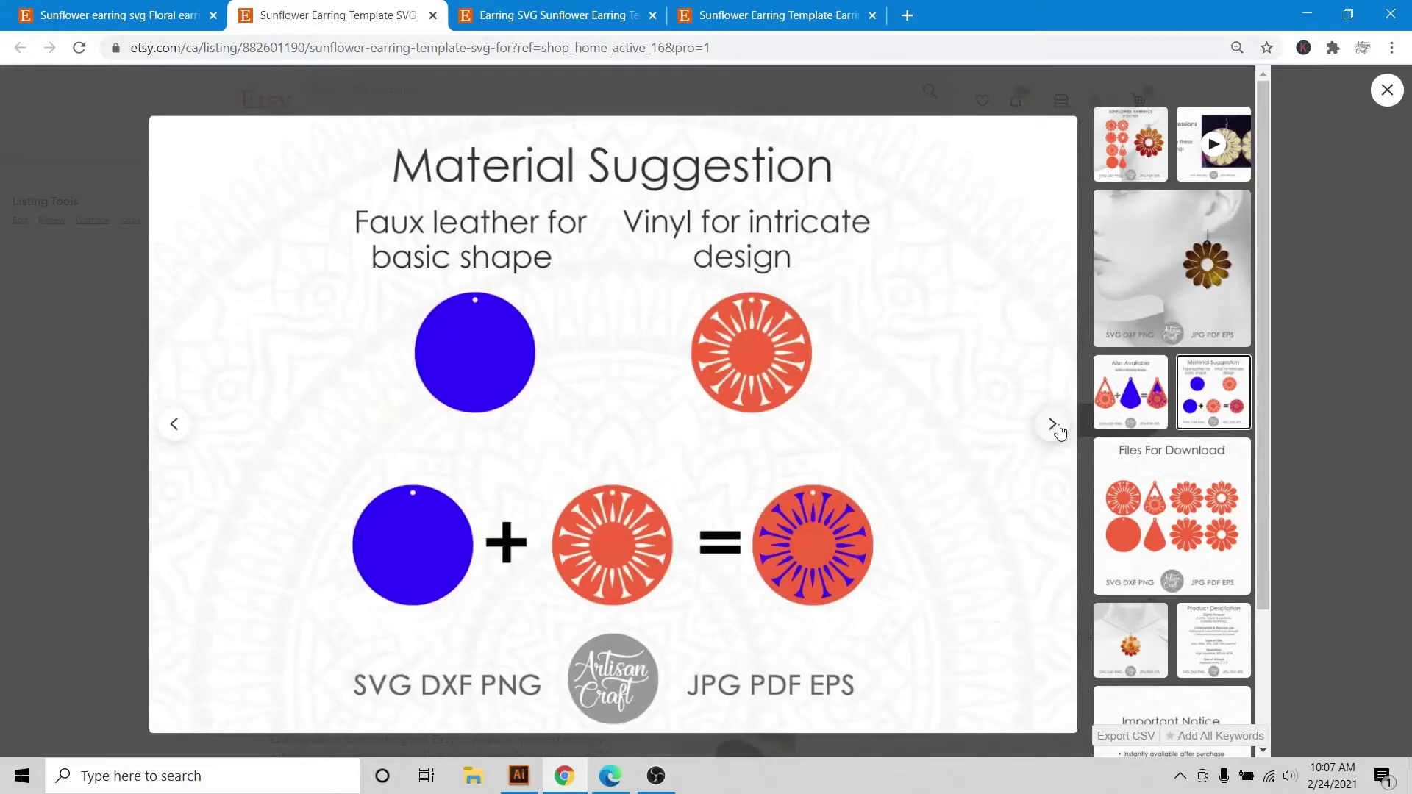
pyautogui.click(1055, 425)
pyautogui.click(650, 7)
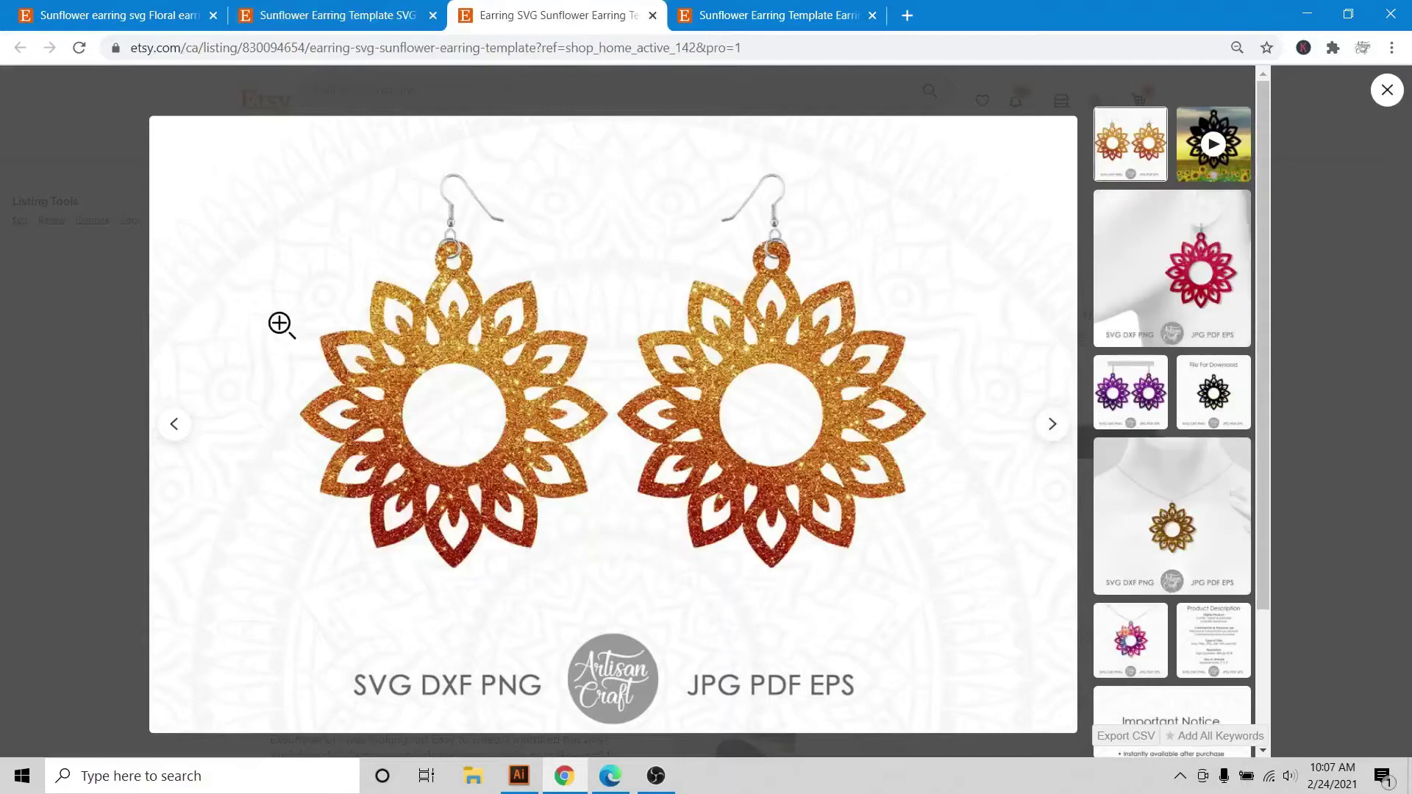
# Switch to Edge and browse the Pixabay sunflower photos for petal shape reference.
pyautogui.click(610, 776)
pyautogui.scroll(-7, 3, 499)
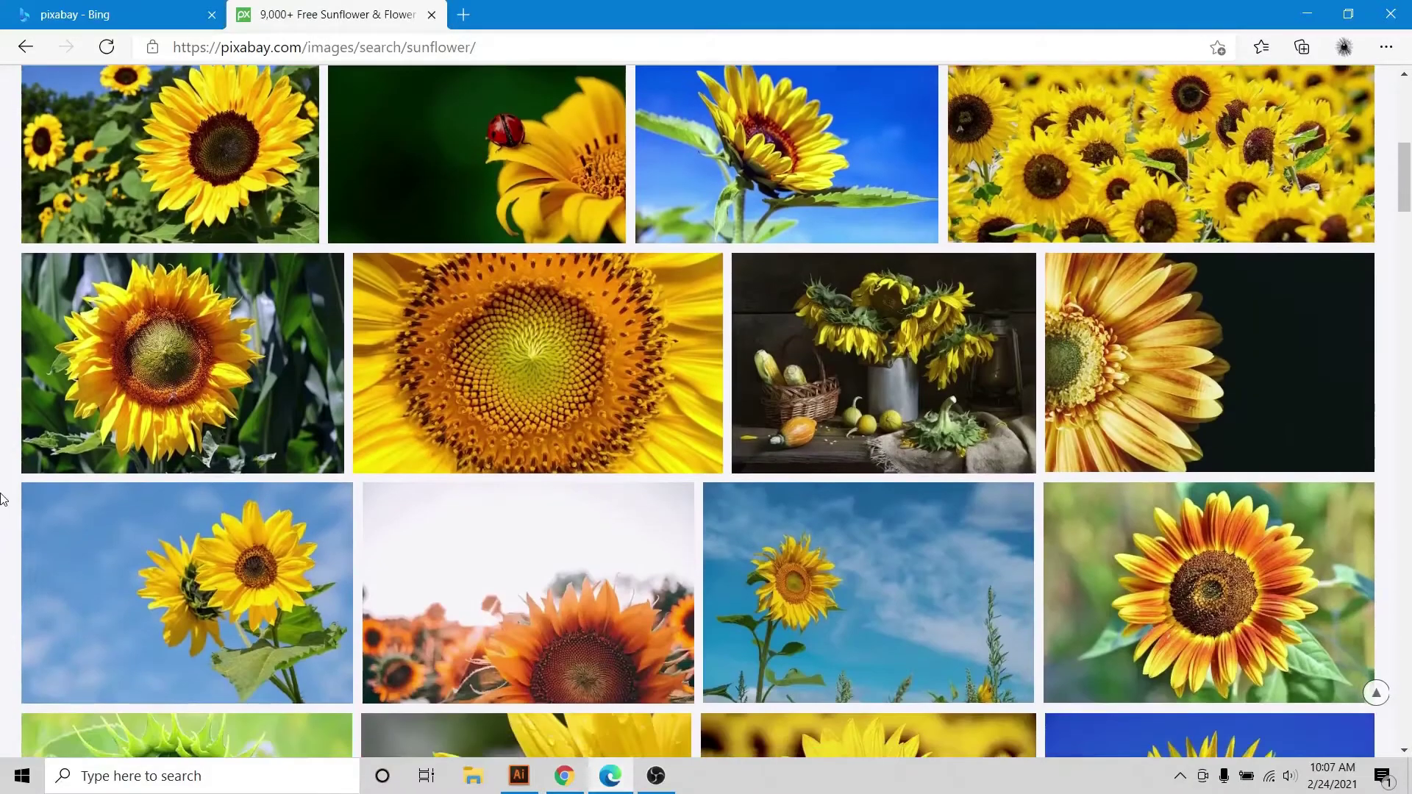
pyautogui.scroll(-3, 3, 498)
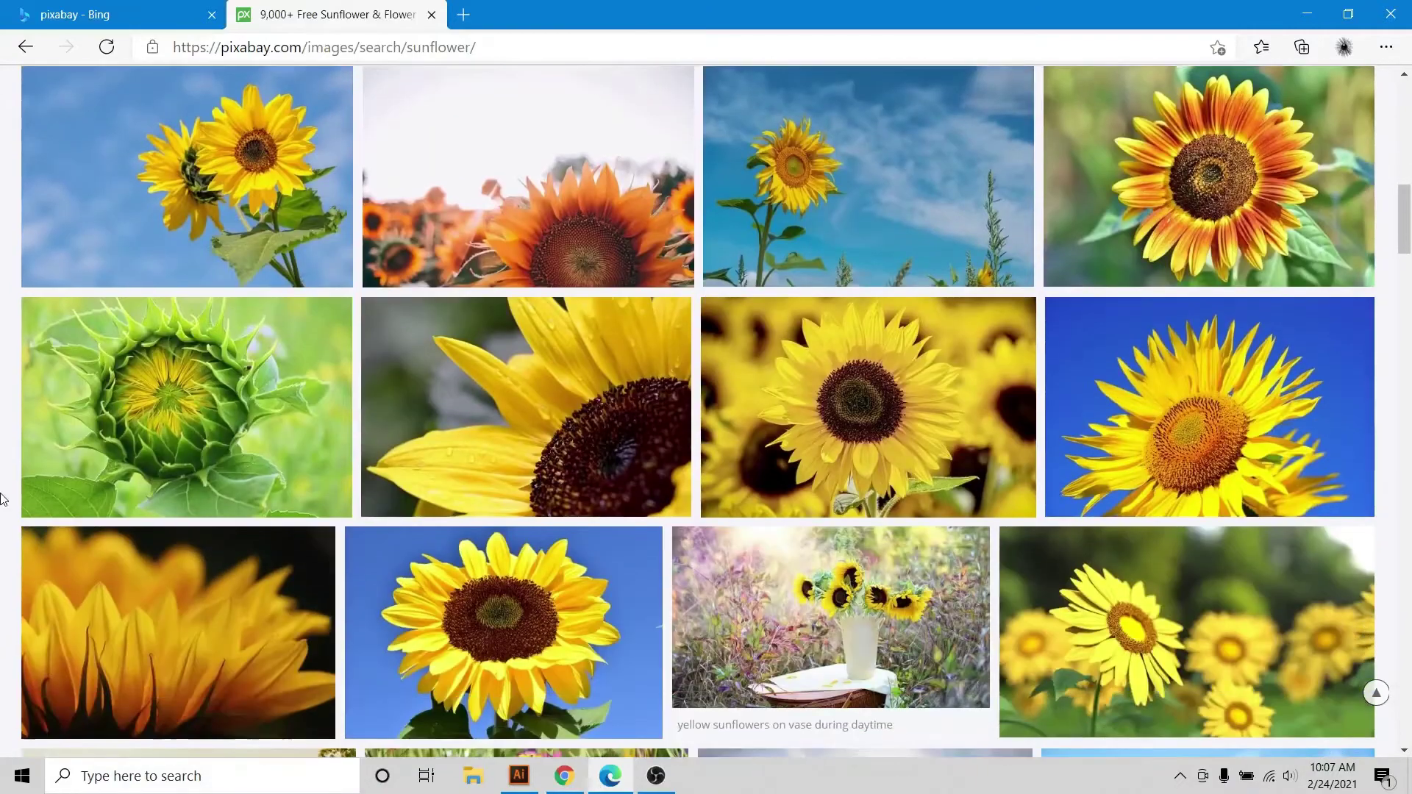
pyautogui.scroll(6, 3, 498)
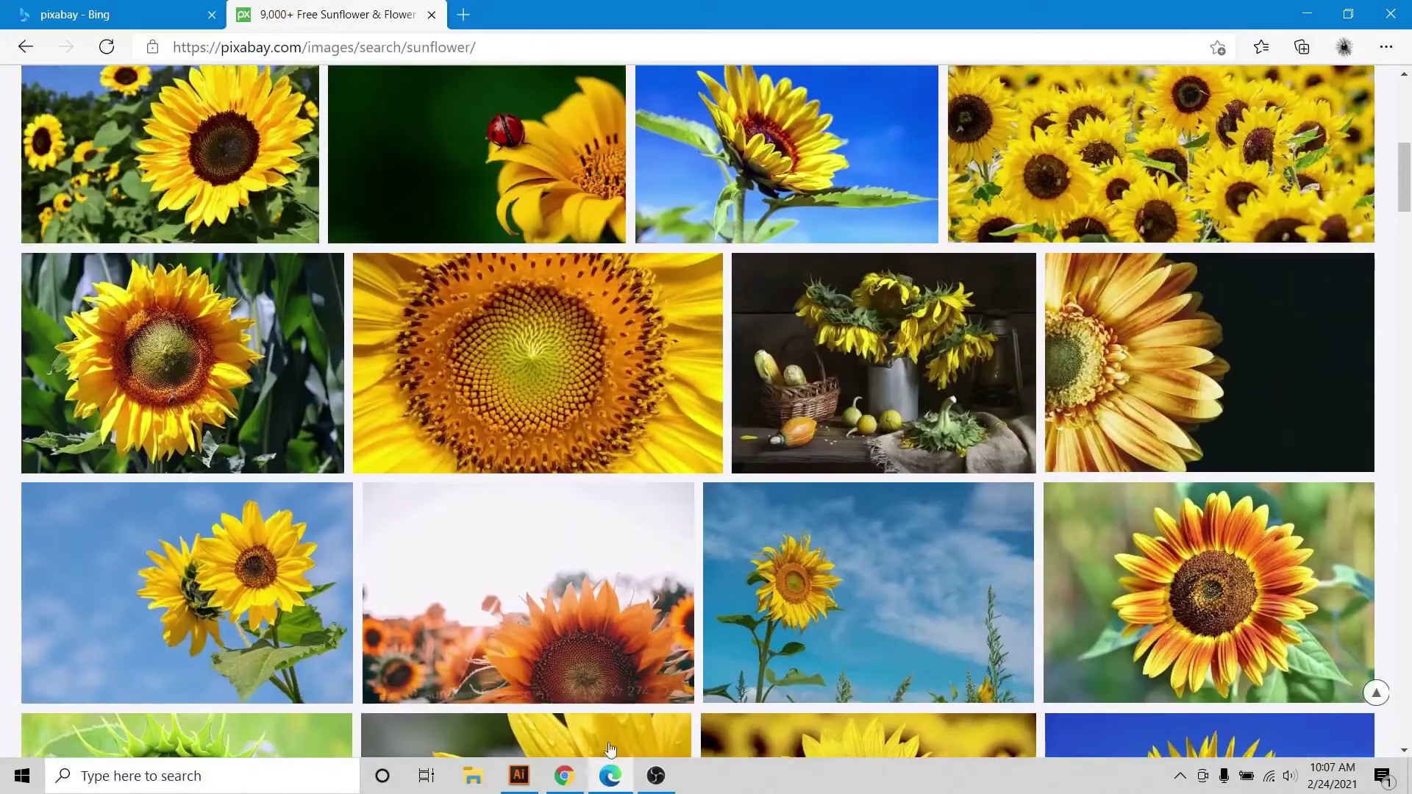
# Check the Illustrator document briefly and return to Chrome to view the red floral earring listing.
pyautogui.click(519, 776)
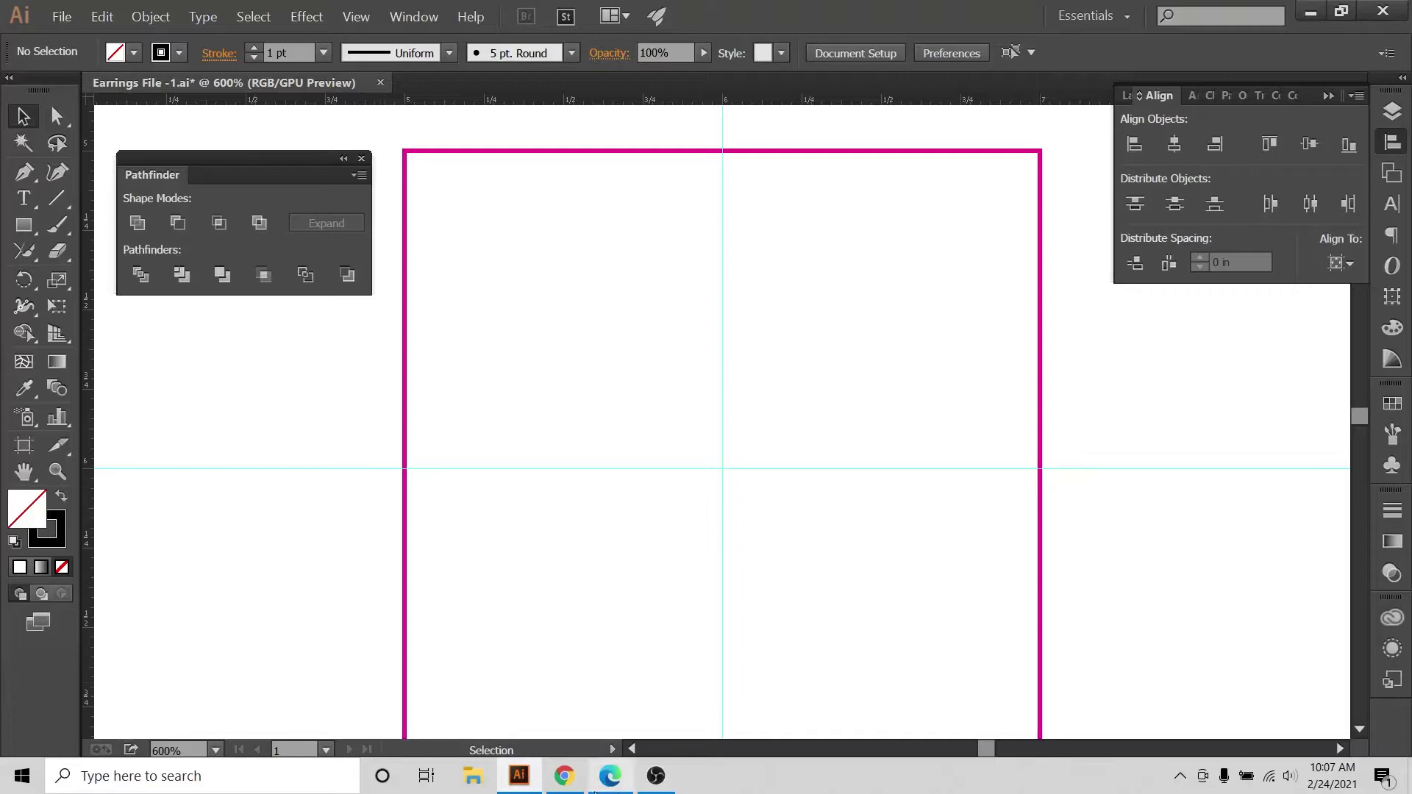
pyautogui.click(579, 790)
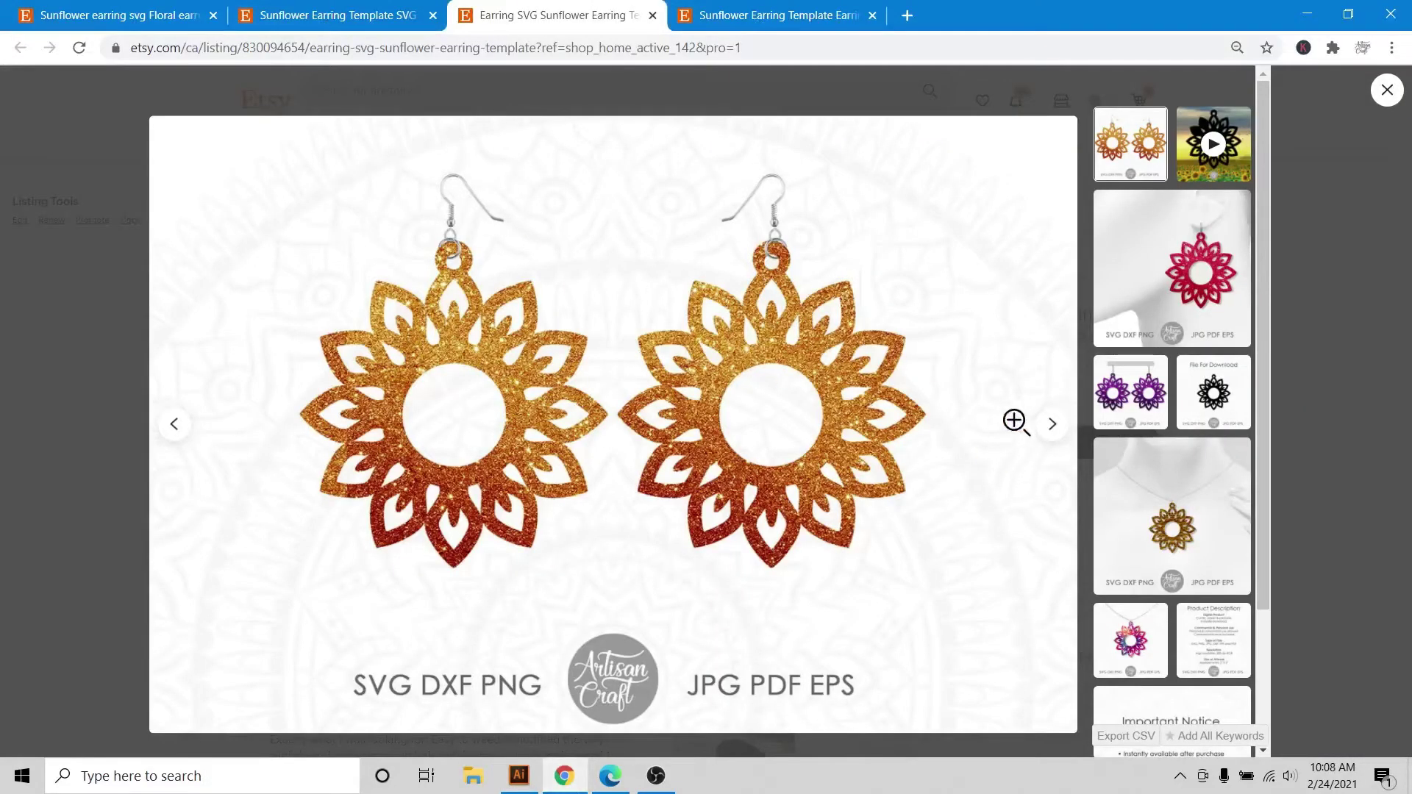
pyautogui.click(103, 16)
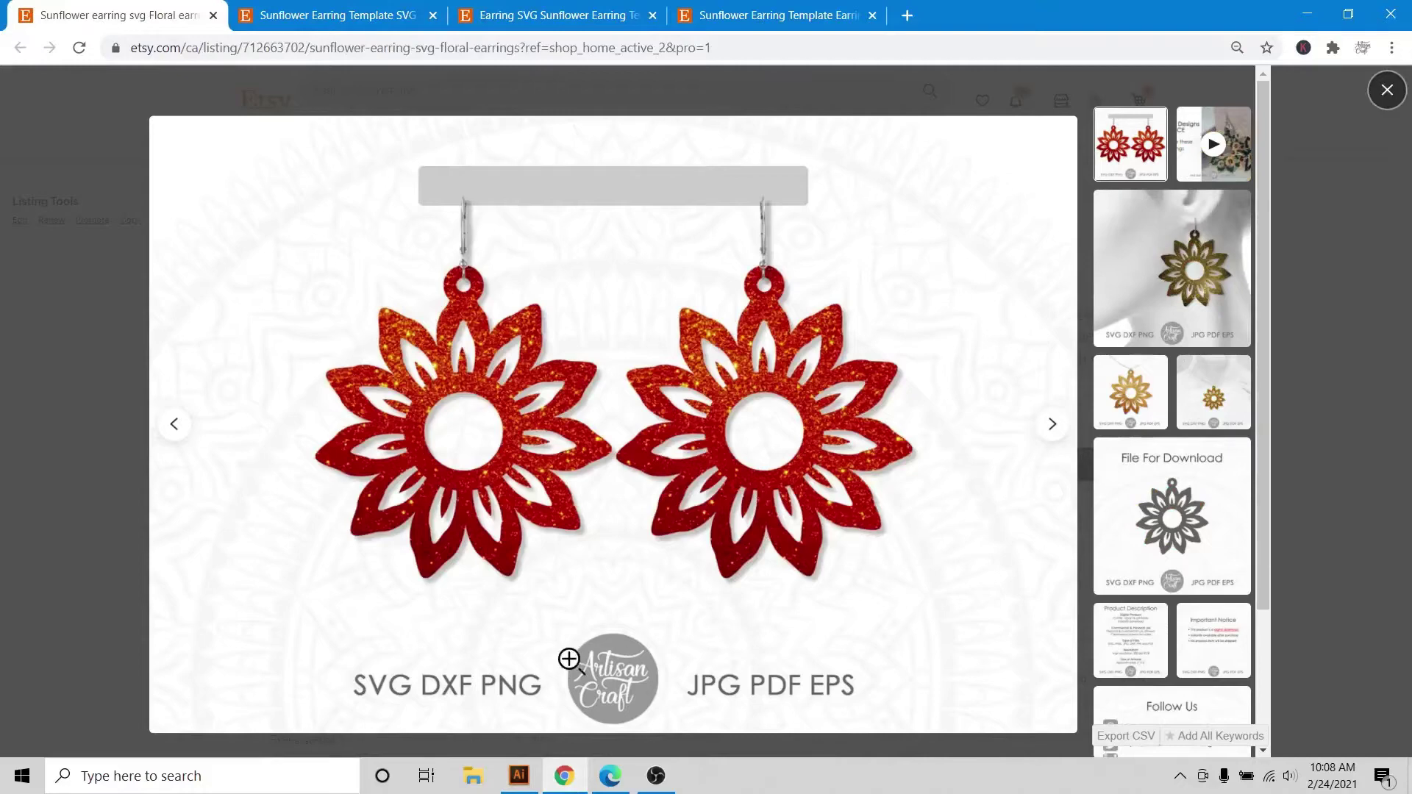
# Switch to Illustrator, view the whole artboard and display the document's layers.
pyautogui.click(512, 788)
pyautogui.scroll(-2, 892, 599)
pyautogui.hotkey('ctrl', '-')
pyautogui.hotkey('ctrl', '-')
pyautogui.hotkey('ctrl', '-')
pyautogui.hotkey('ctrl', '-')
pyautogui.hotkey('ctrl', '-')
pyautogui.hotkey('ctrl', '-')
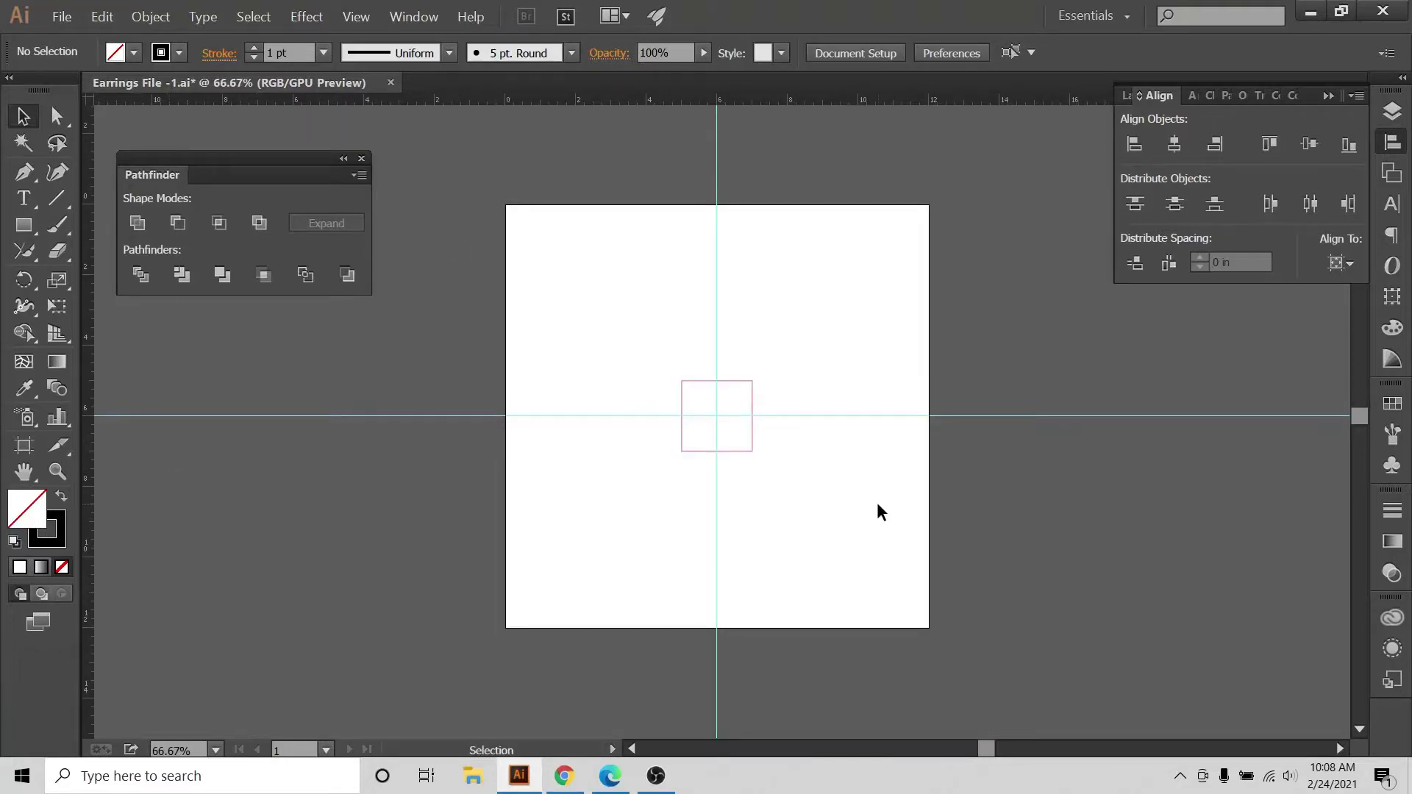
pyautogui.hotkey('ctrl', '+')
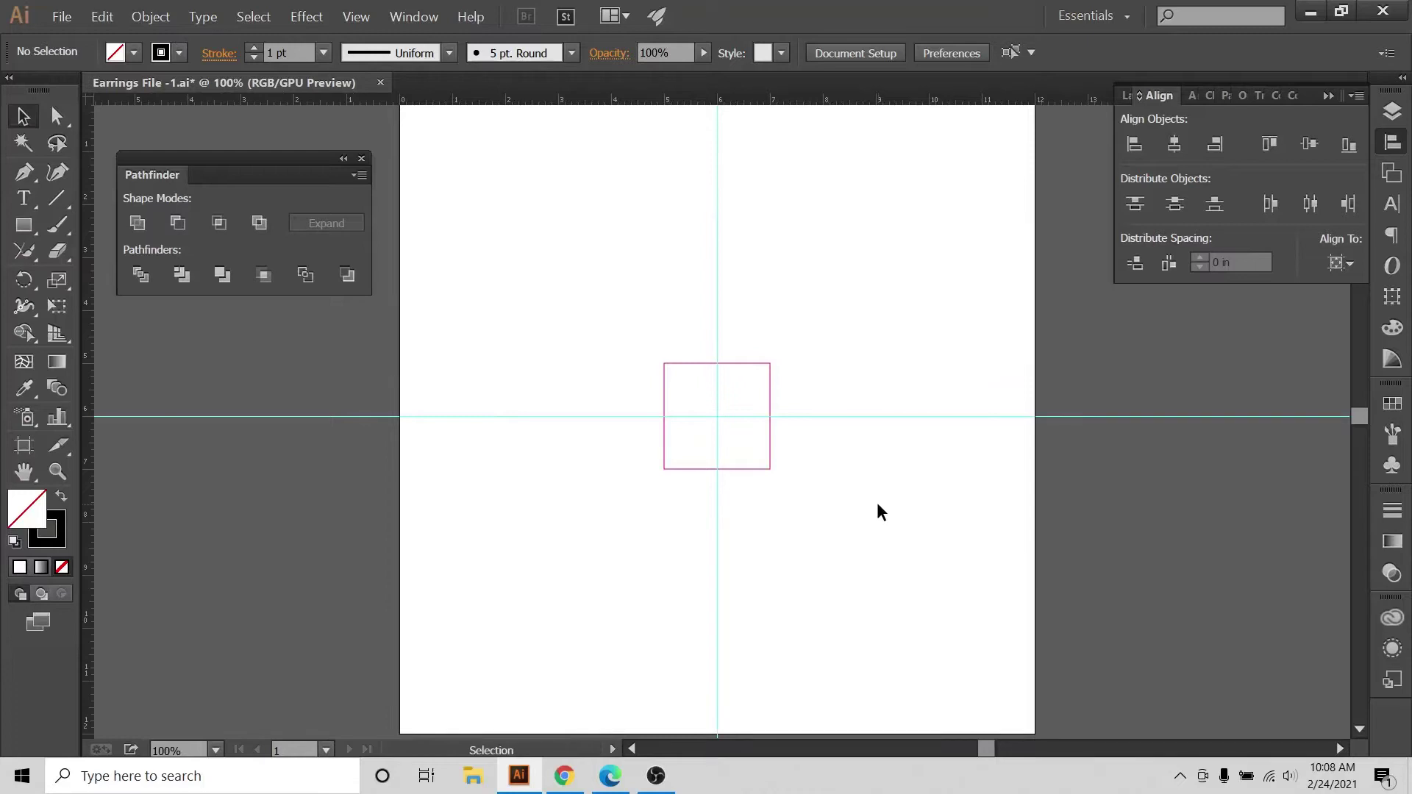
pyautogui.click(1392, 111)
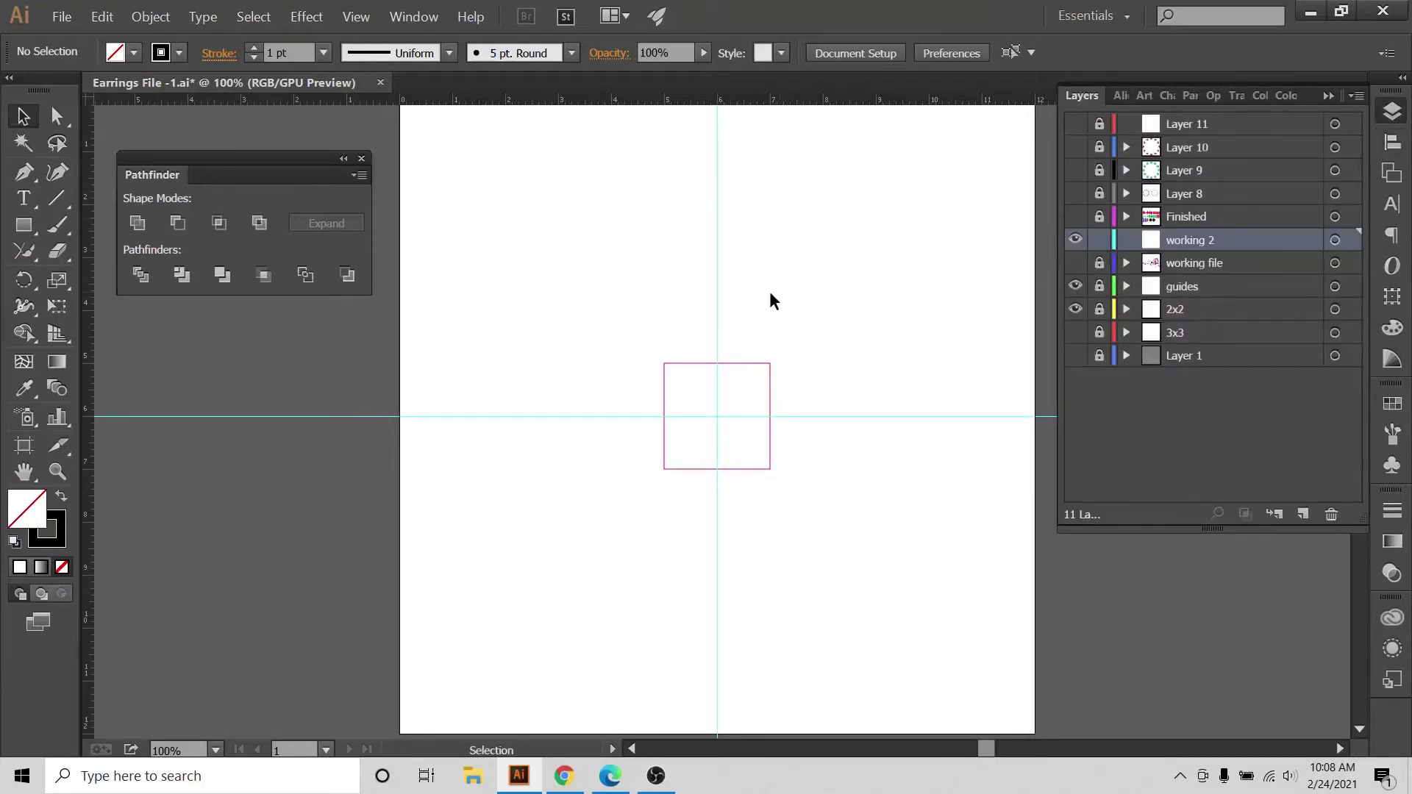
# Check the guides layer by toggling its visibility, and examine the 2x2 square centred on the guides.
pyautogui.click(1077, 291)
pyautogui.click(1077, 290)
pyautogui.click(1077, 291)
pyautogui.click(1078, 290)
pyautogui.hotkey('ctrl', '=')
pyautogui.hotkey('ctrl', '=')
pyautogui.hotkey('ctrl', '=')
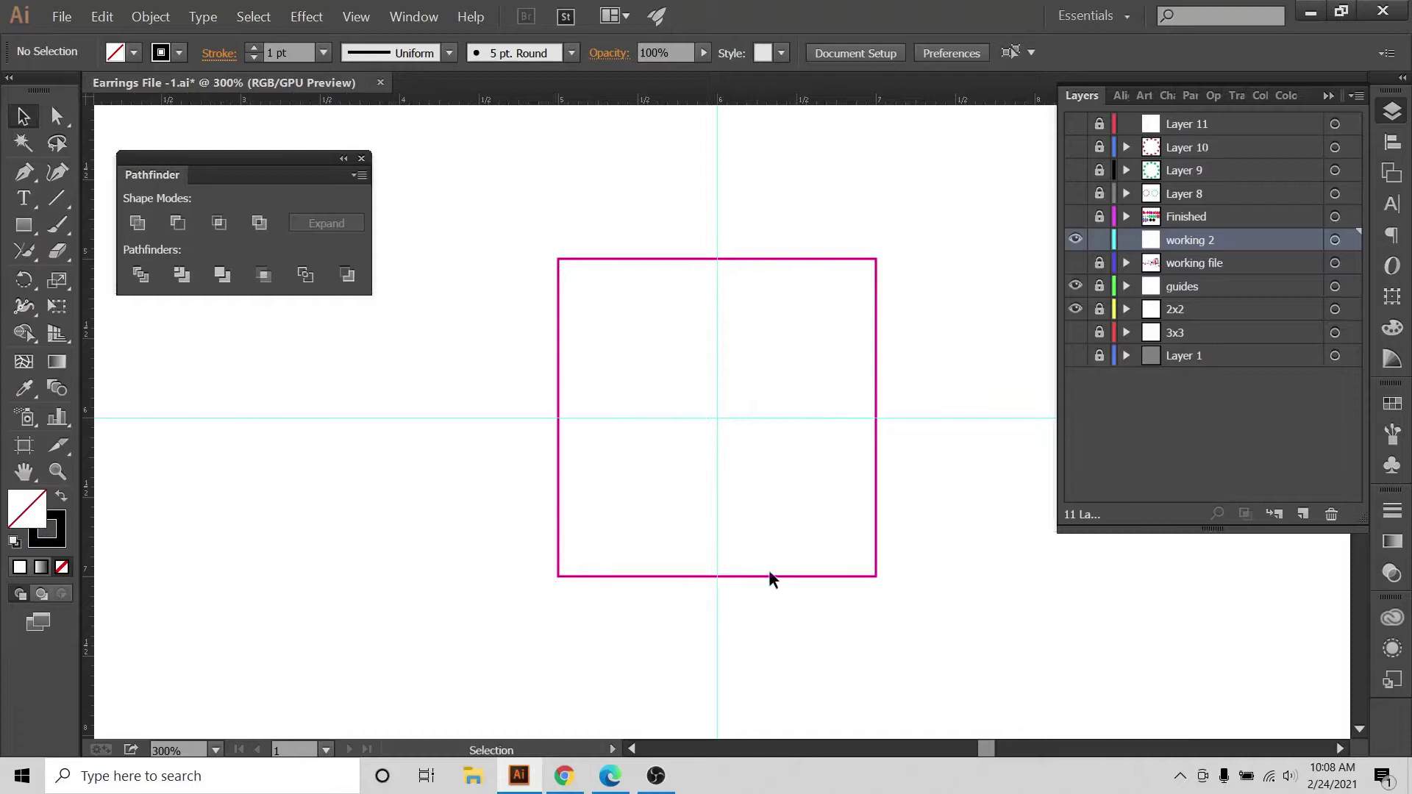
pyautogui.hotkey('ctrl', '=')
pyautogui.hotkey('ctrl', '=')
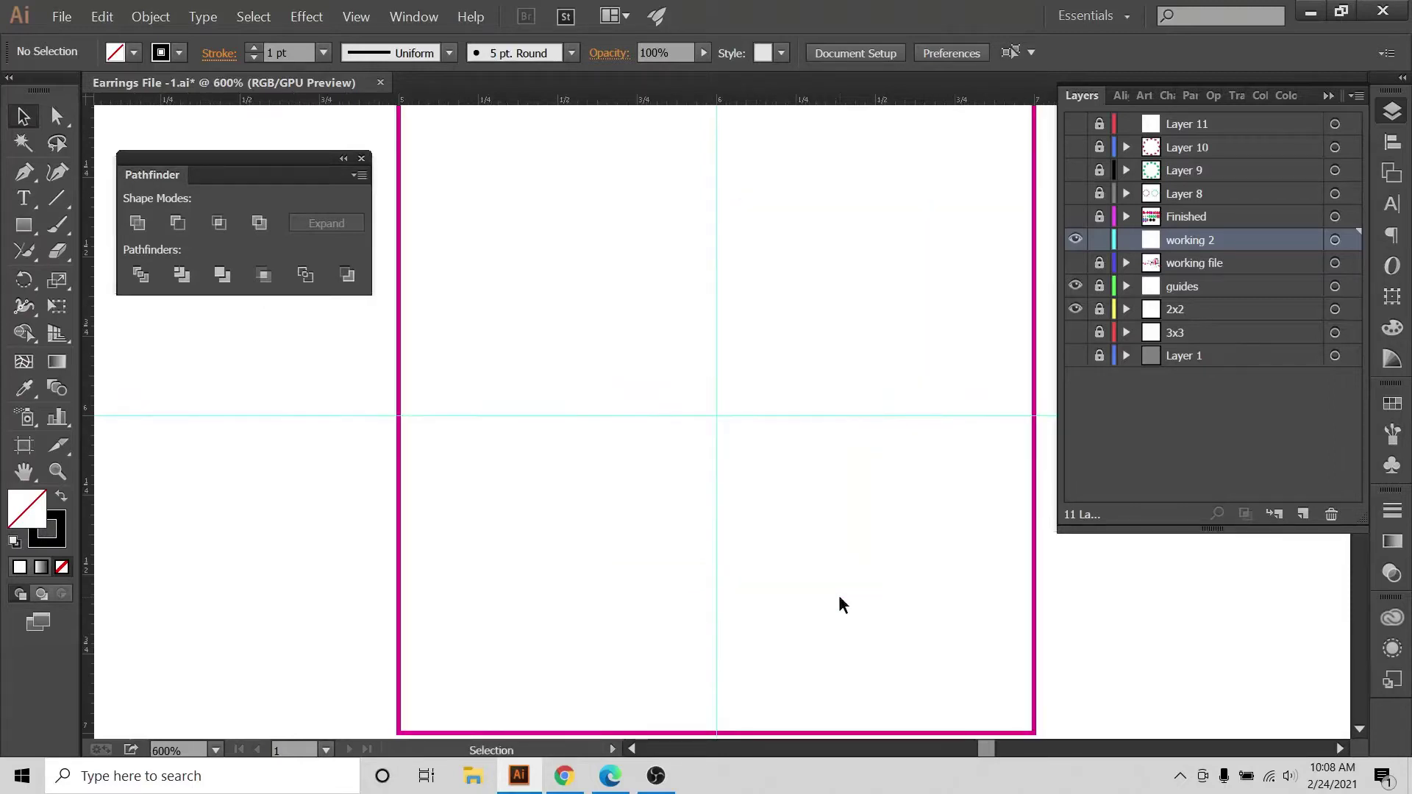
pyautogui.hotkey('ctrl', '-')
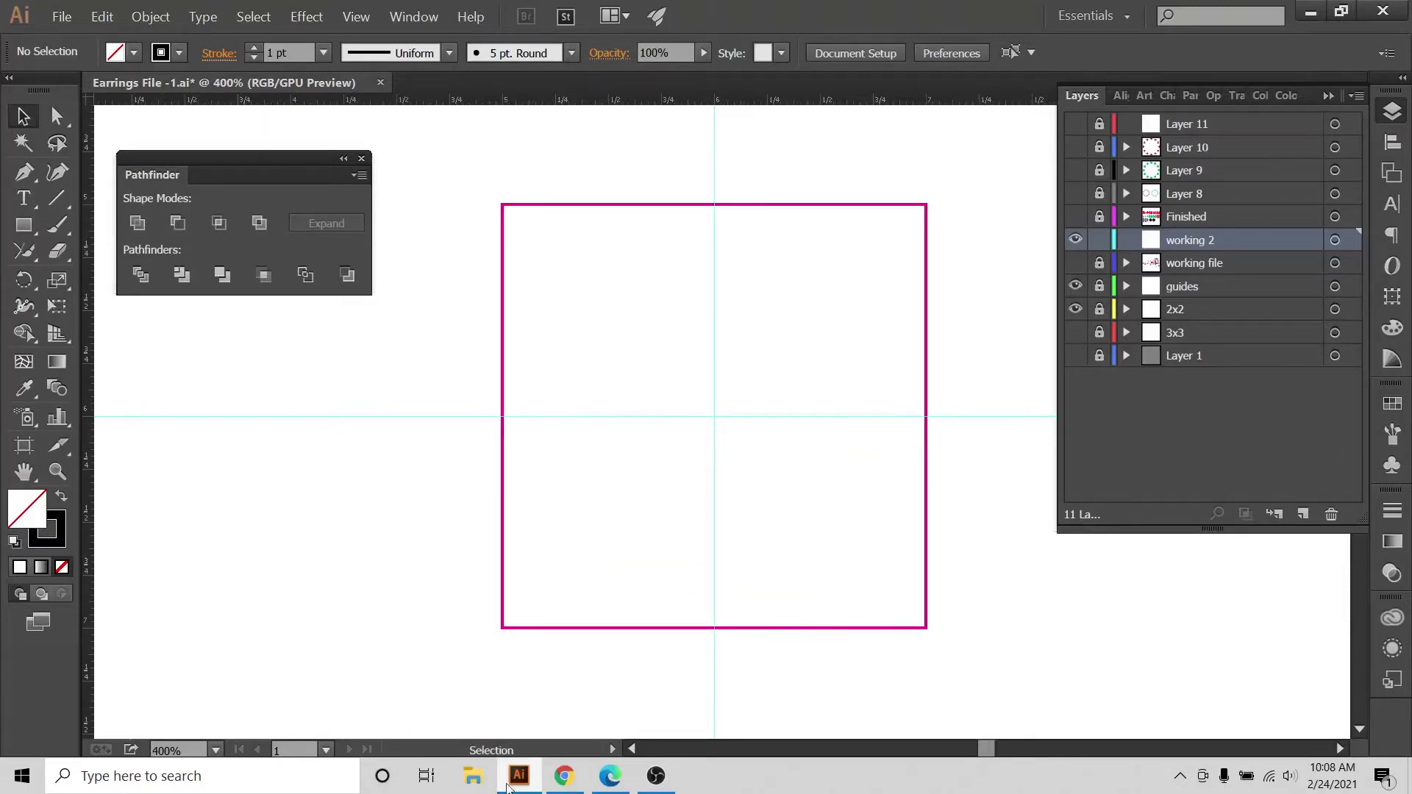
# Switch to Chrome and compare the petal shapes across the four sunflower earring listings.
pyautogui.click(560, 777)
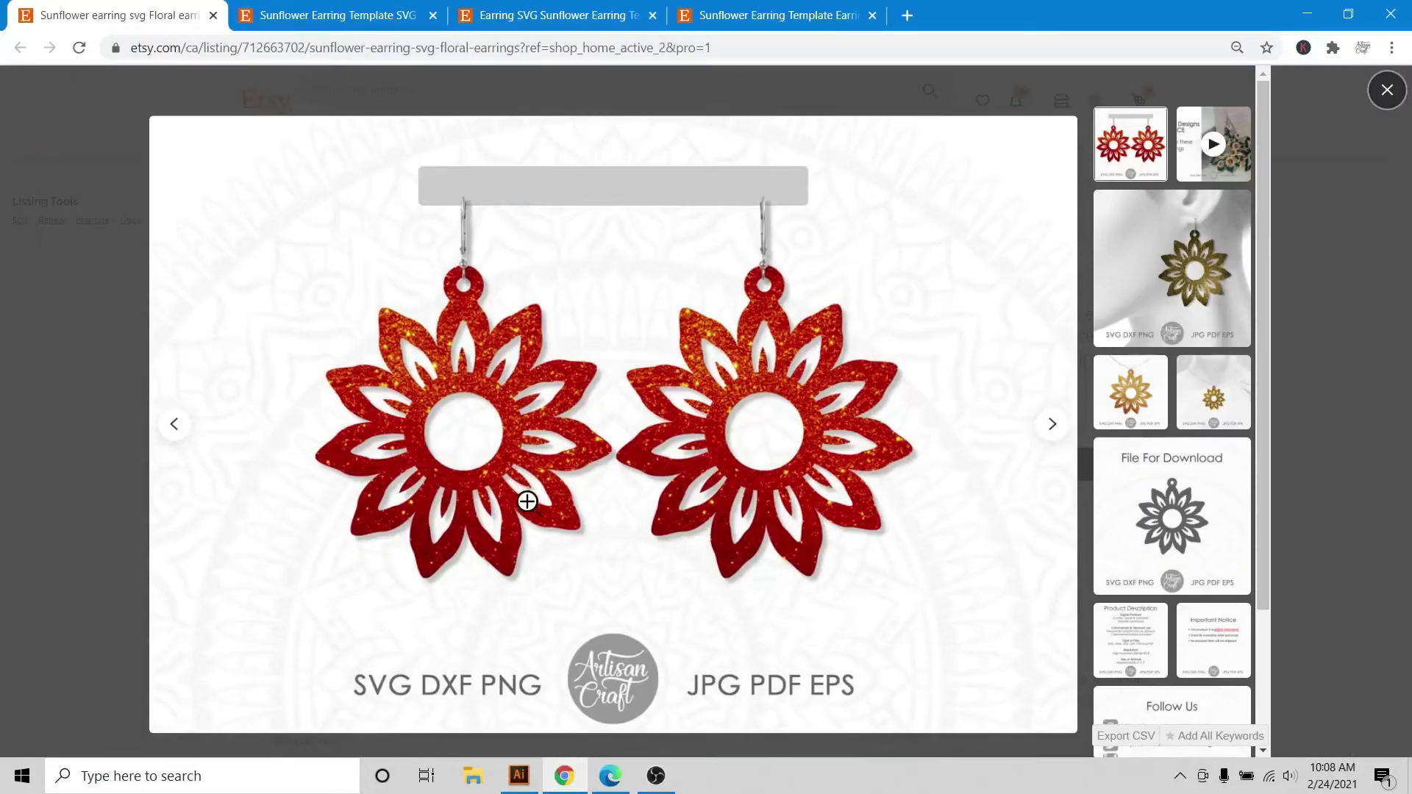
pyautogui.click(375, 16)
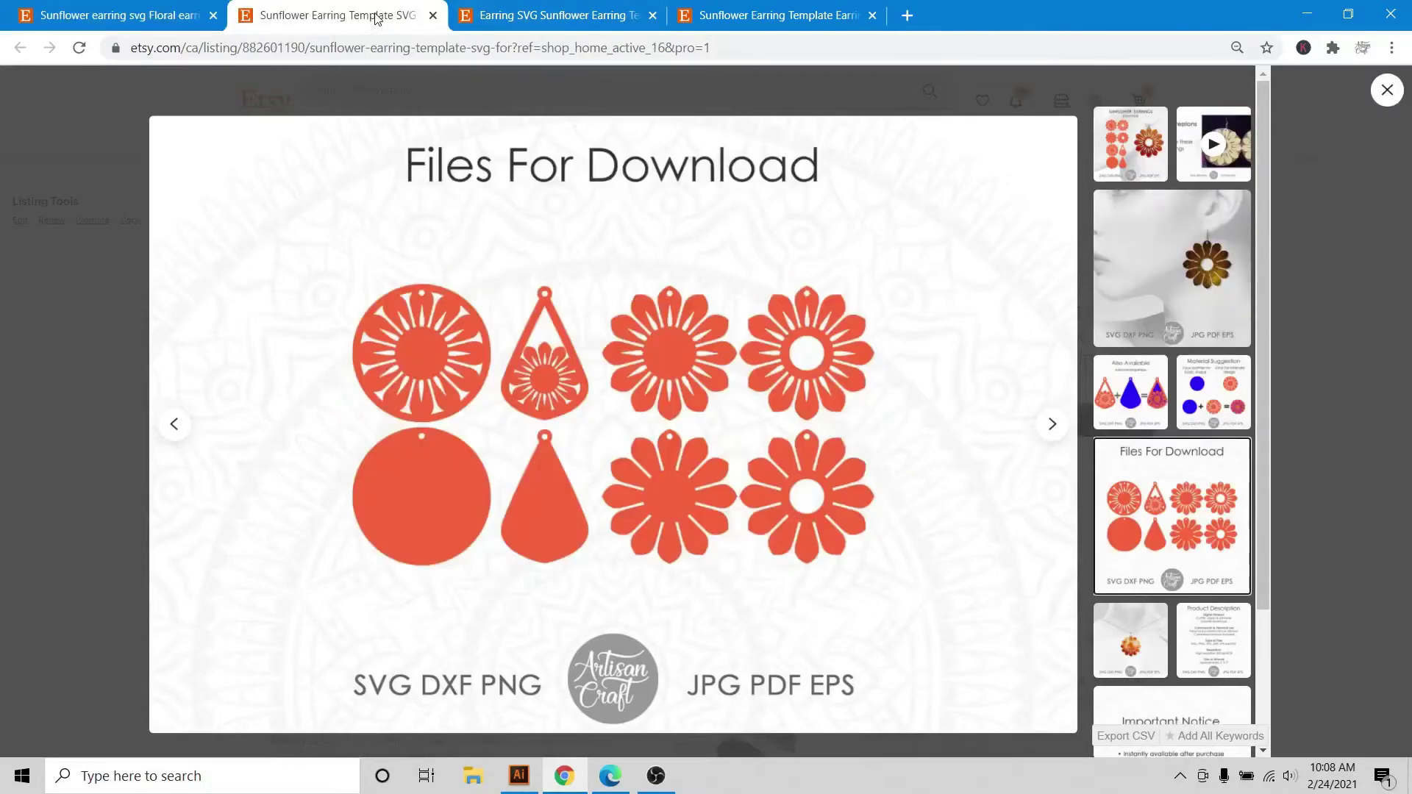
pyautogui.click(544, 10)
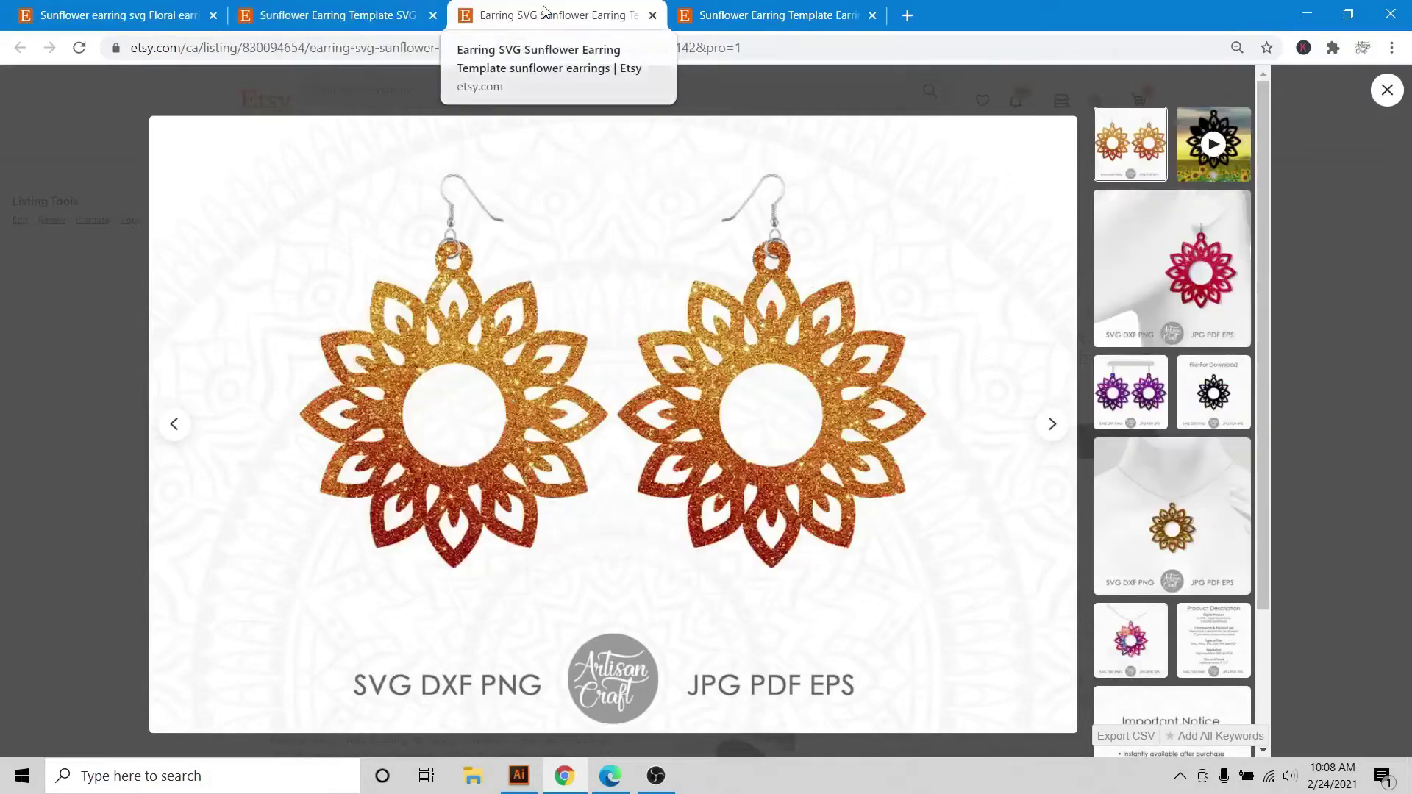
pyautogui.click(774, 11)
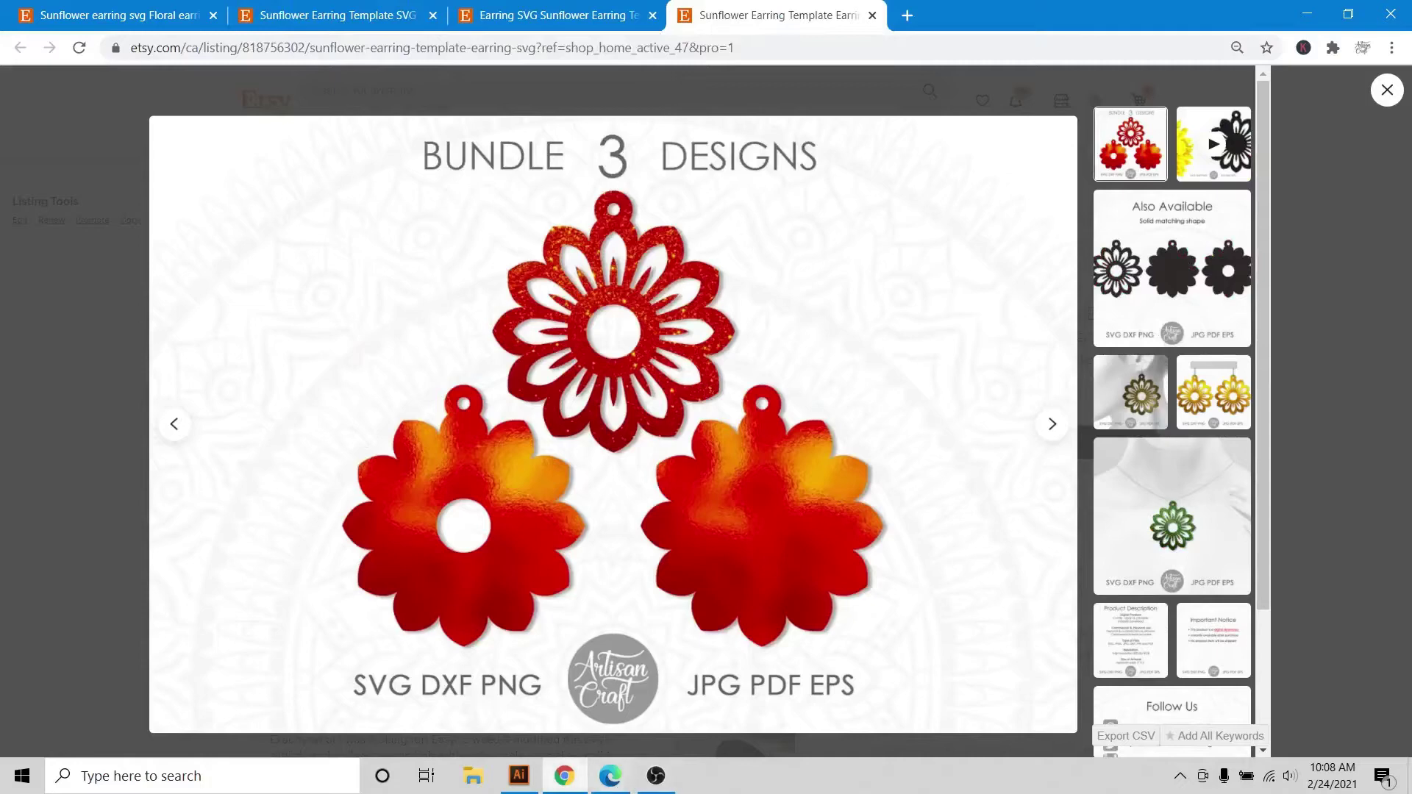
pyautogui.click(307, 15)
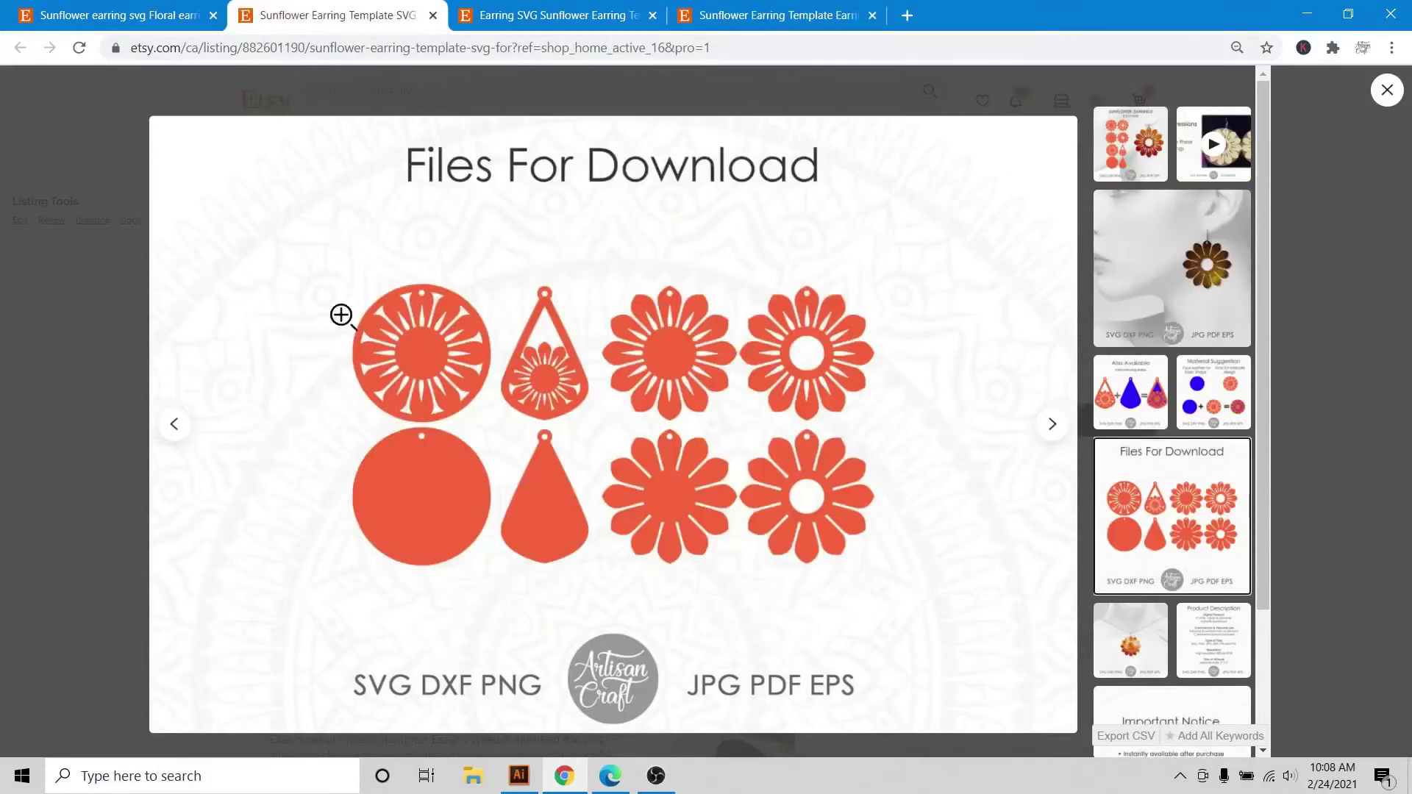
pyautogui.click(115, 8)
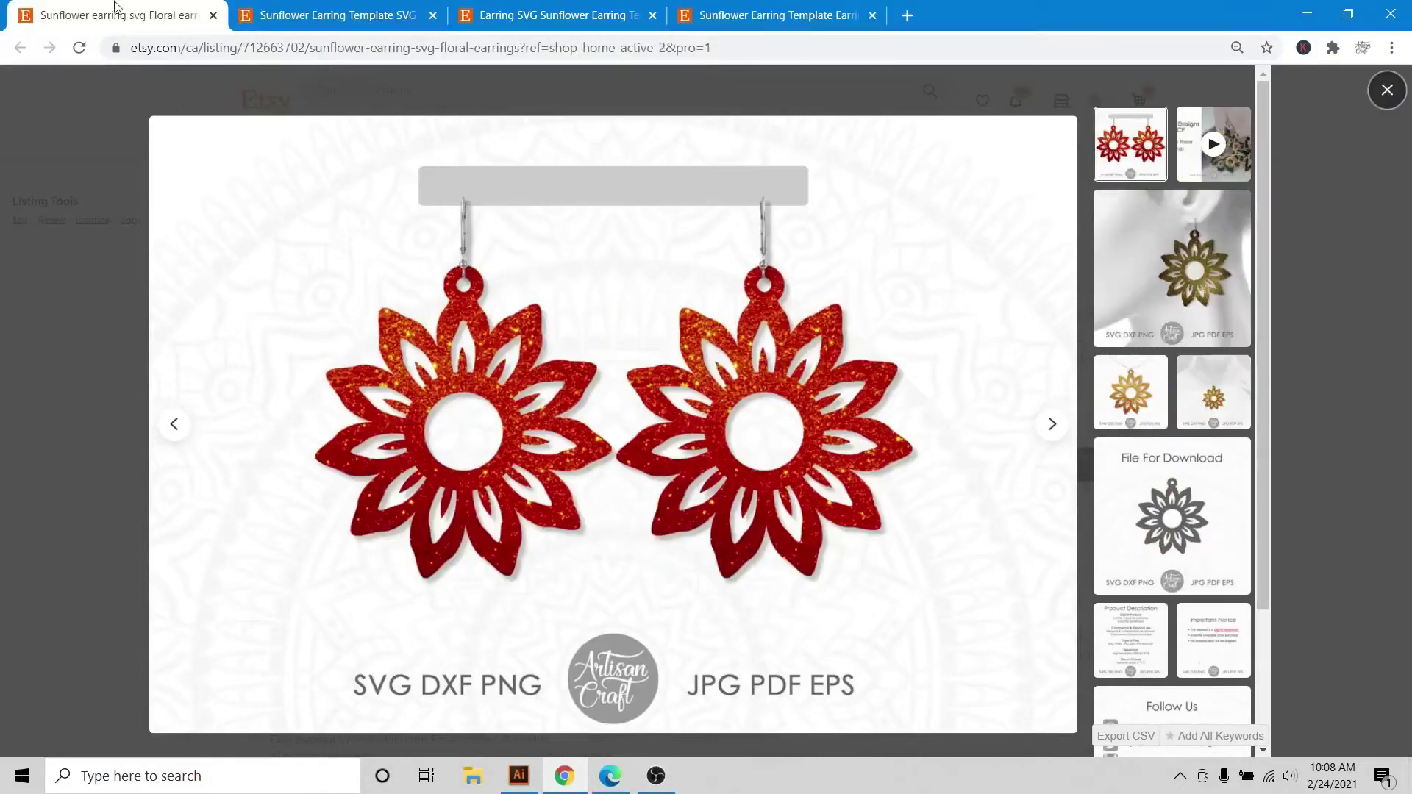
# Return to Illustrator and activate the Pencil tool for drawing on the working 2 layer.
pyautogui.click(525, 782)
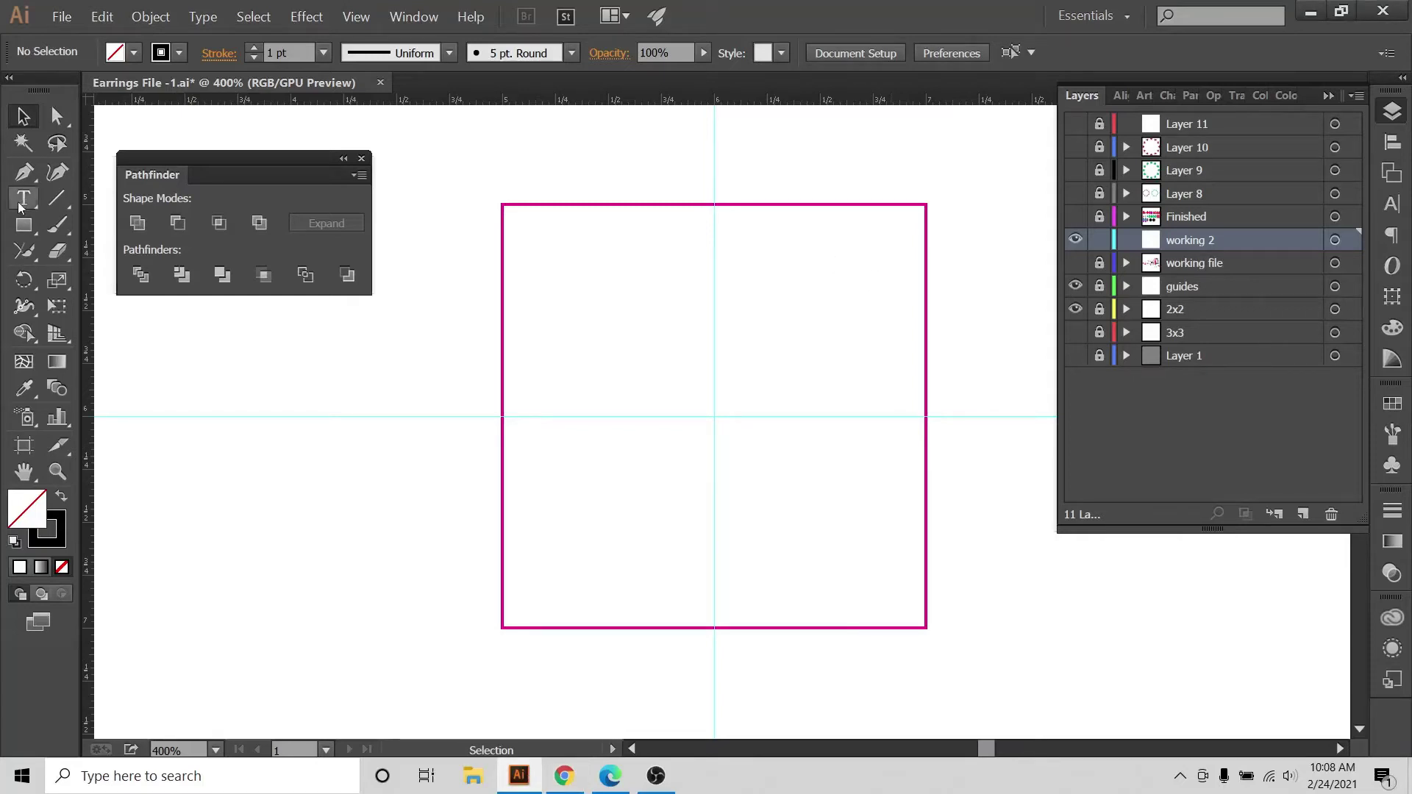
pyautogui.moveTo(24, 250); pyautogui.dragTo(90, 241)
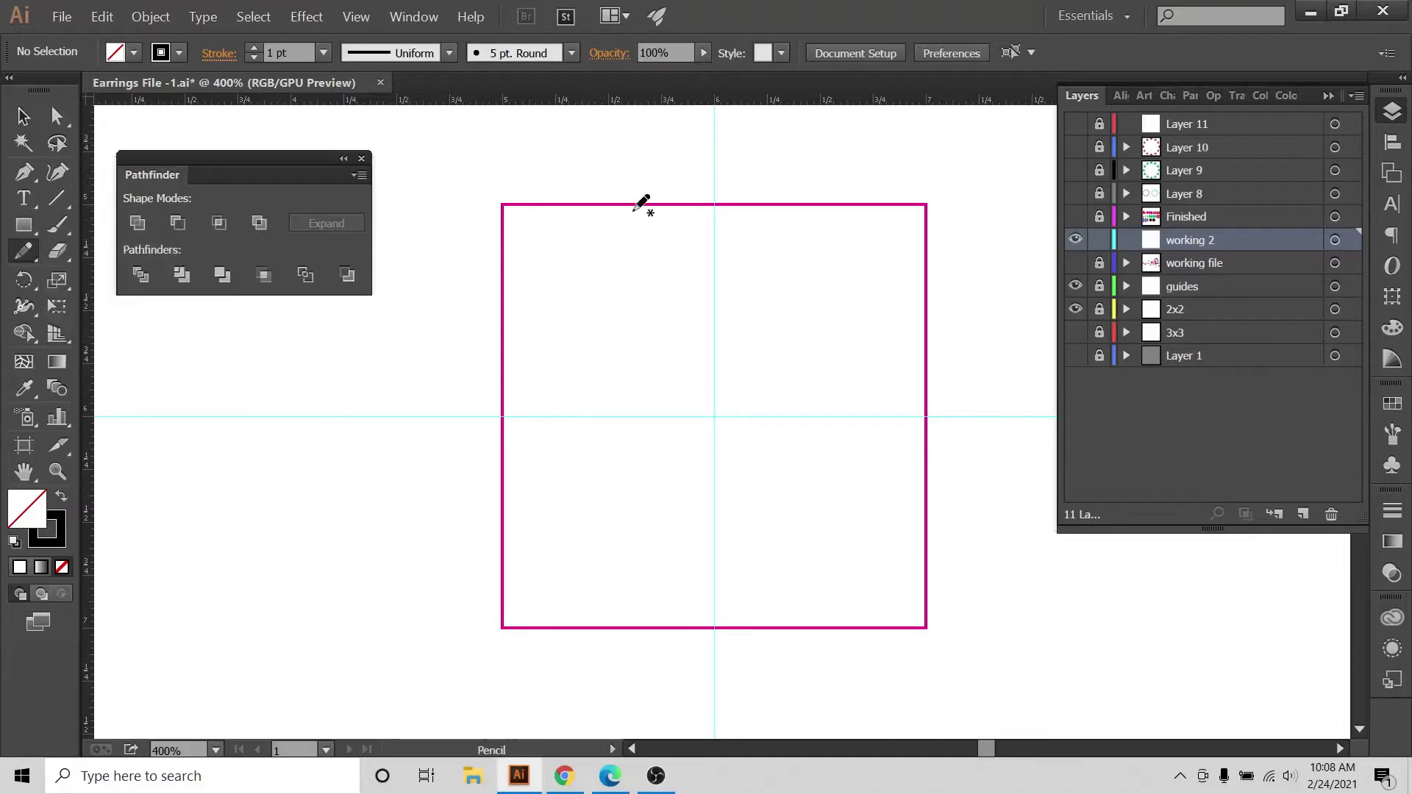
pyautogui.moveTo(717, 227)
pyautogui.mouseDown()
pyautogui.moveTo(759, 266)
pyautogui.moveTo(769, 347)
pyautogui.moveTo(752, 385)
pyautogui.mouseUp()
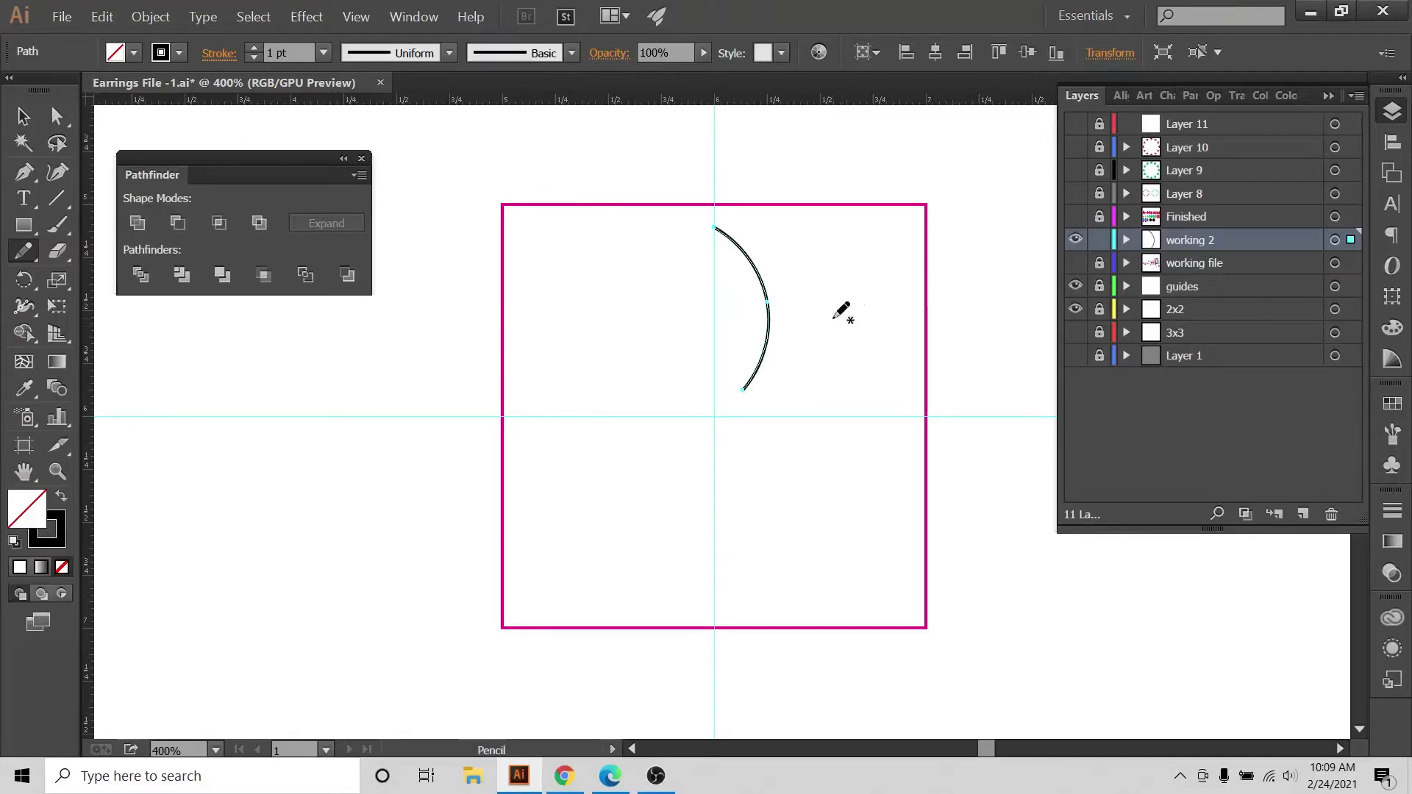
pyautogui.press('ctrl')
pyautogui.hotkey('ctrl', 'z')
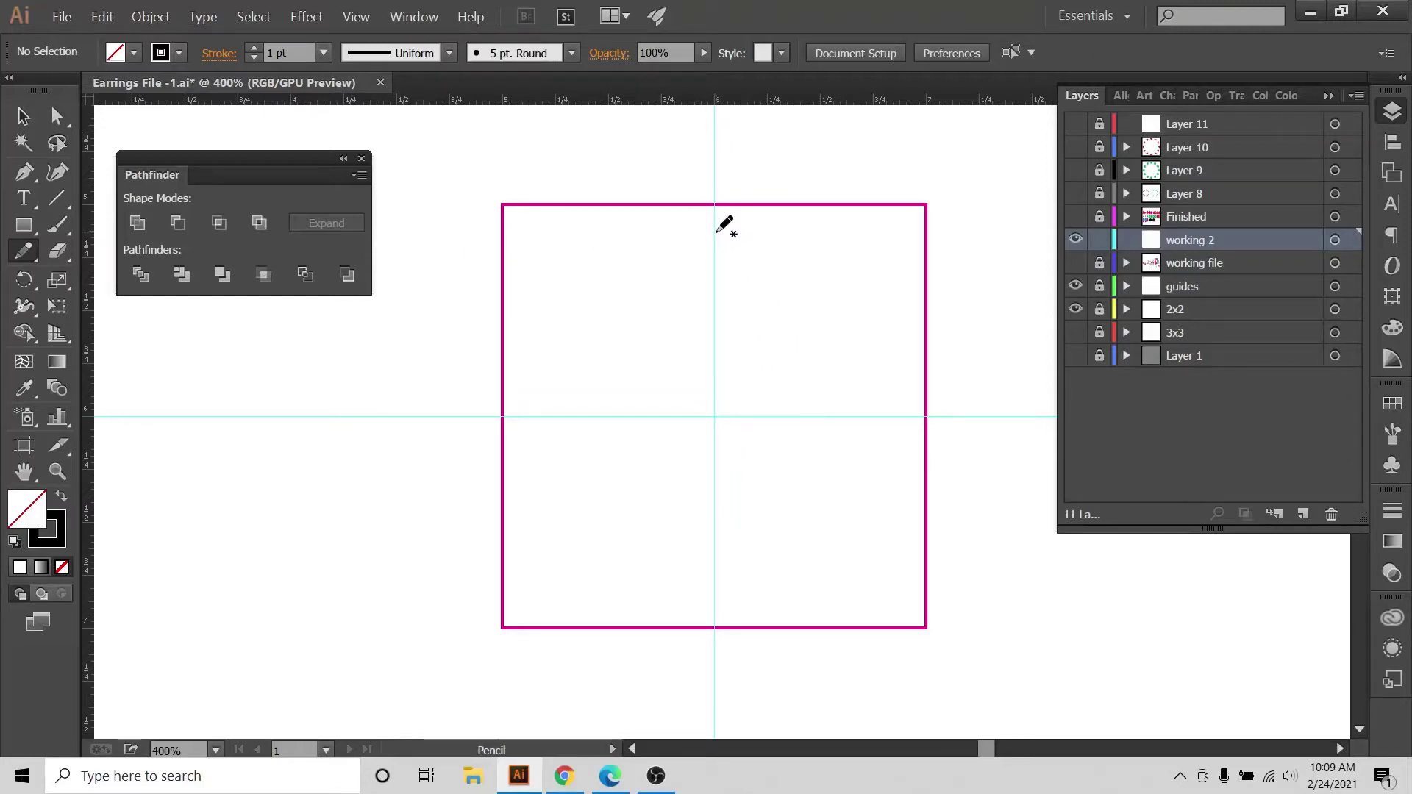
pyautogui.moveTo(716, 232)
pyautogui.mouseDown()
pyautogui.moveTo(775, 332)
pyautogui.moveTo(758, 402)
pyautogui.mouseUp()
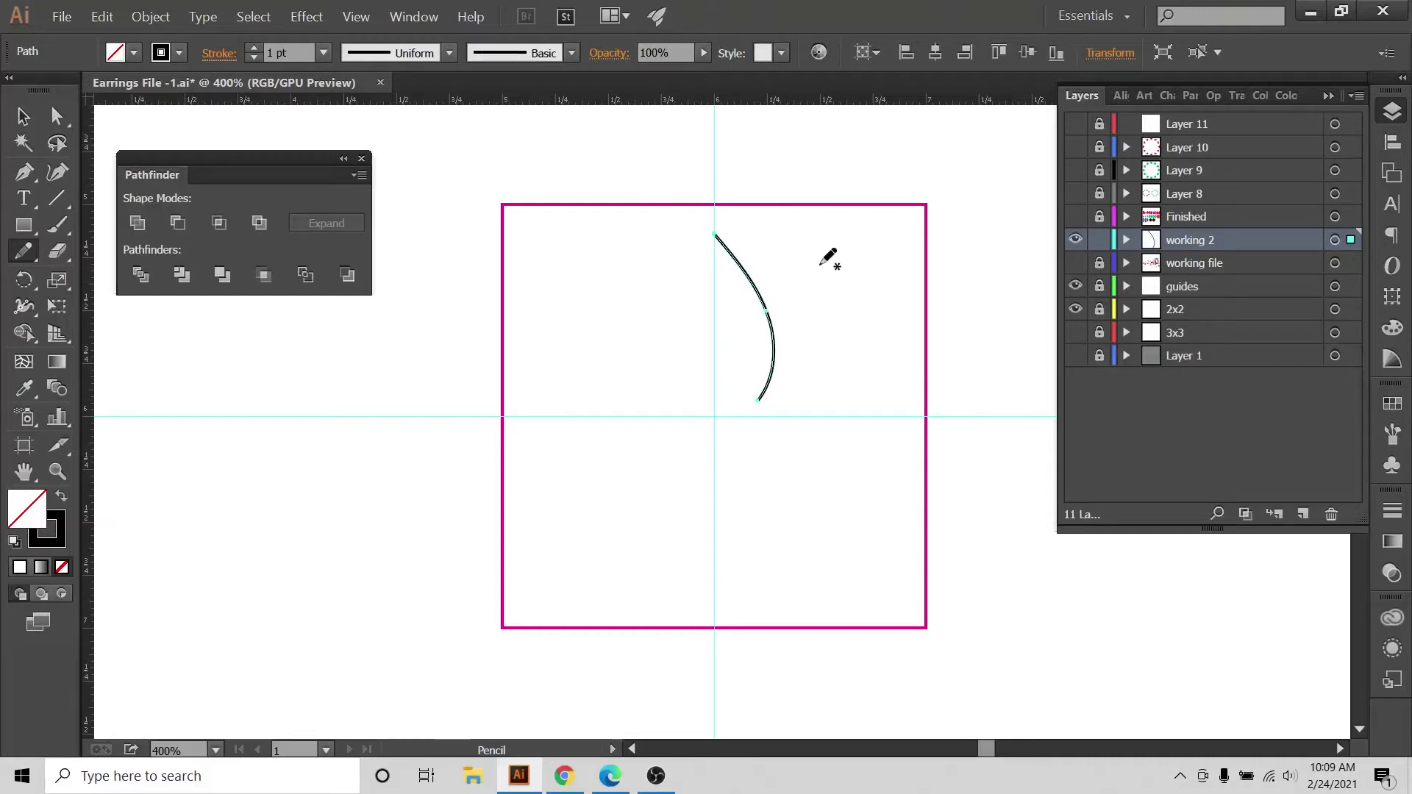
pyautogui.hotkey('ctrl', 'z')
pyautogui.moveTo(728, 223)
pyautogui.mouseDown()
pyautogui.moveTo(764, 306)
pyautogui.moveTo(769, 400)
pyautogui.mouseUp()
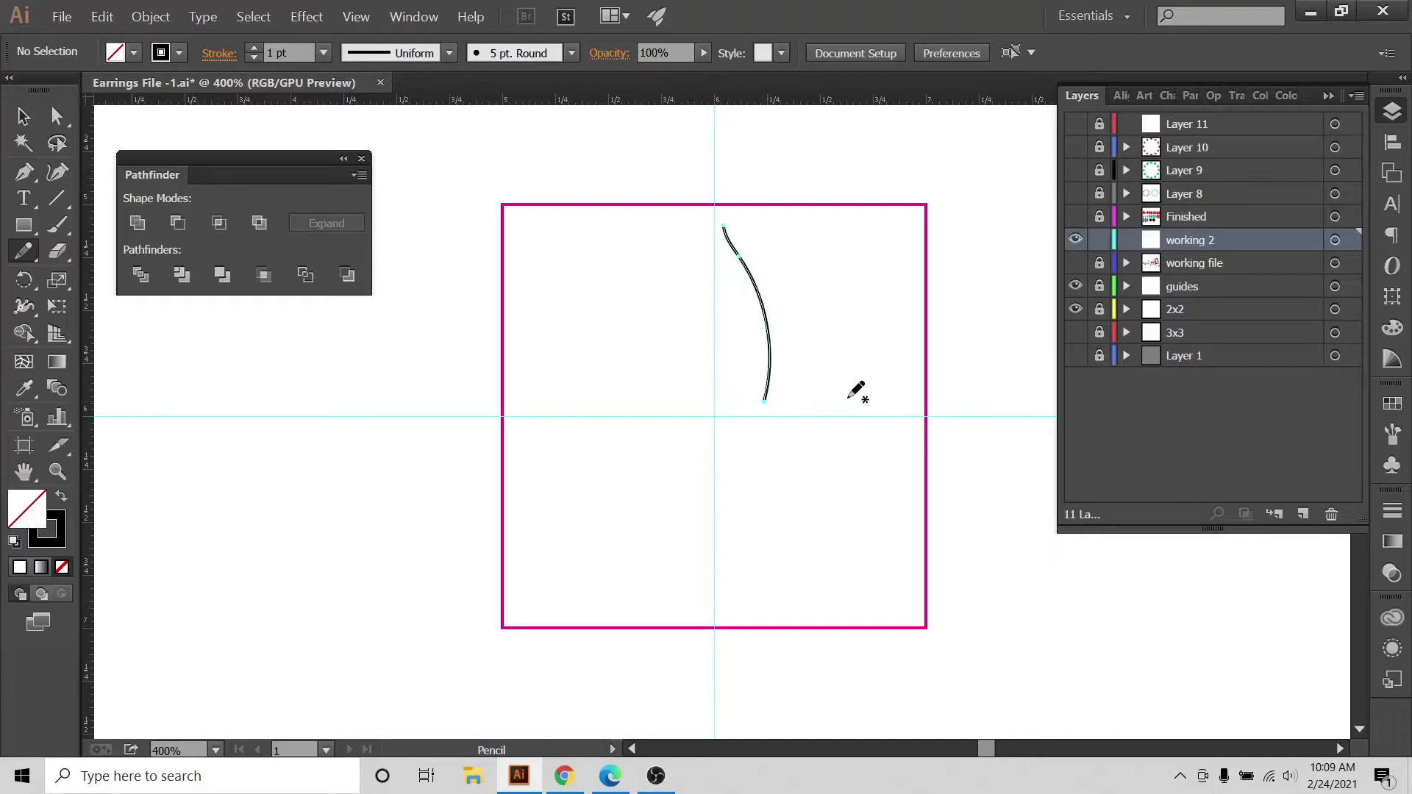
pyautogui.hotkey('ctrl', 'z')
# Draw the right half of a petal as an outward-bowing pencil curve from near the square's top to just above the horizontal guide.
pyautogui.moveTo(728, 236)
pyautogui.mouseDown()
pyautogui.moveTo(770, 309)
pyautogui.moveTo(772, 400)
pyautogui.mouseUp()
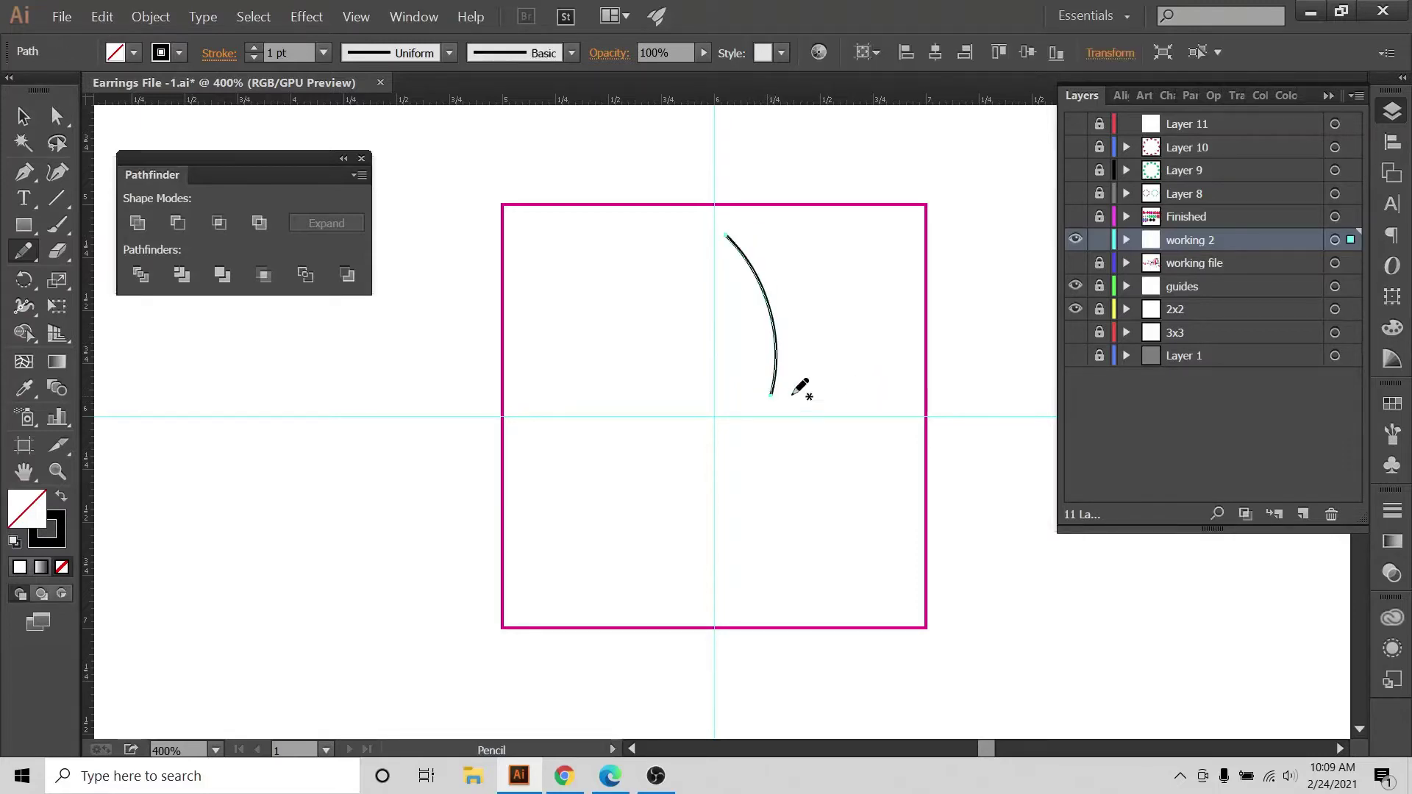
pyautogui.press('v')
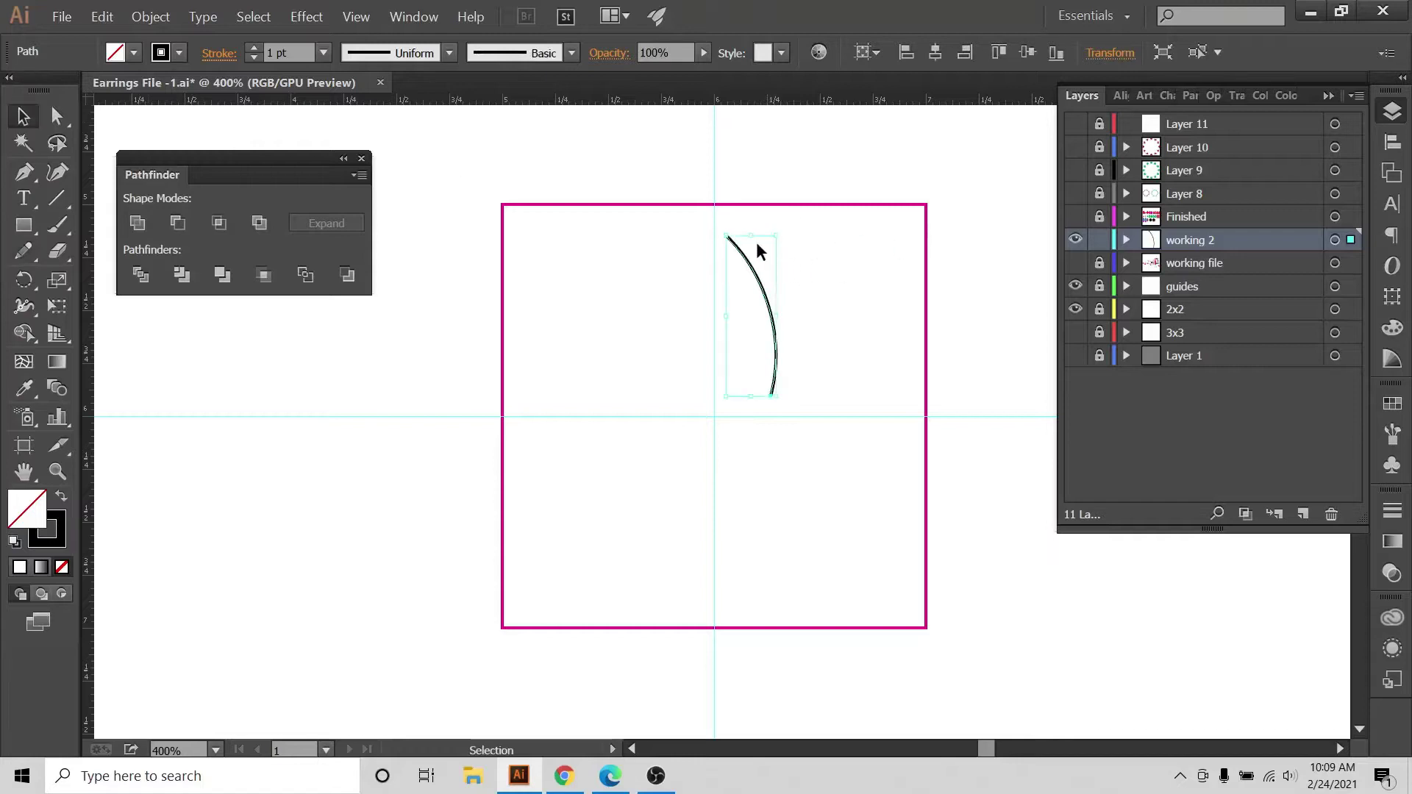
pyautogui.rightClick(765, 295)
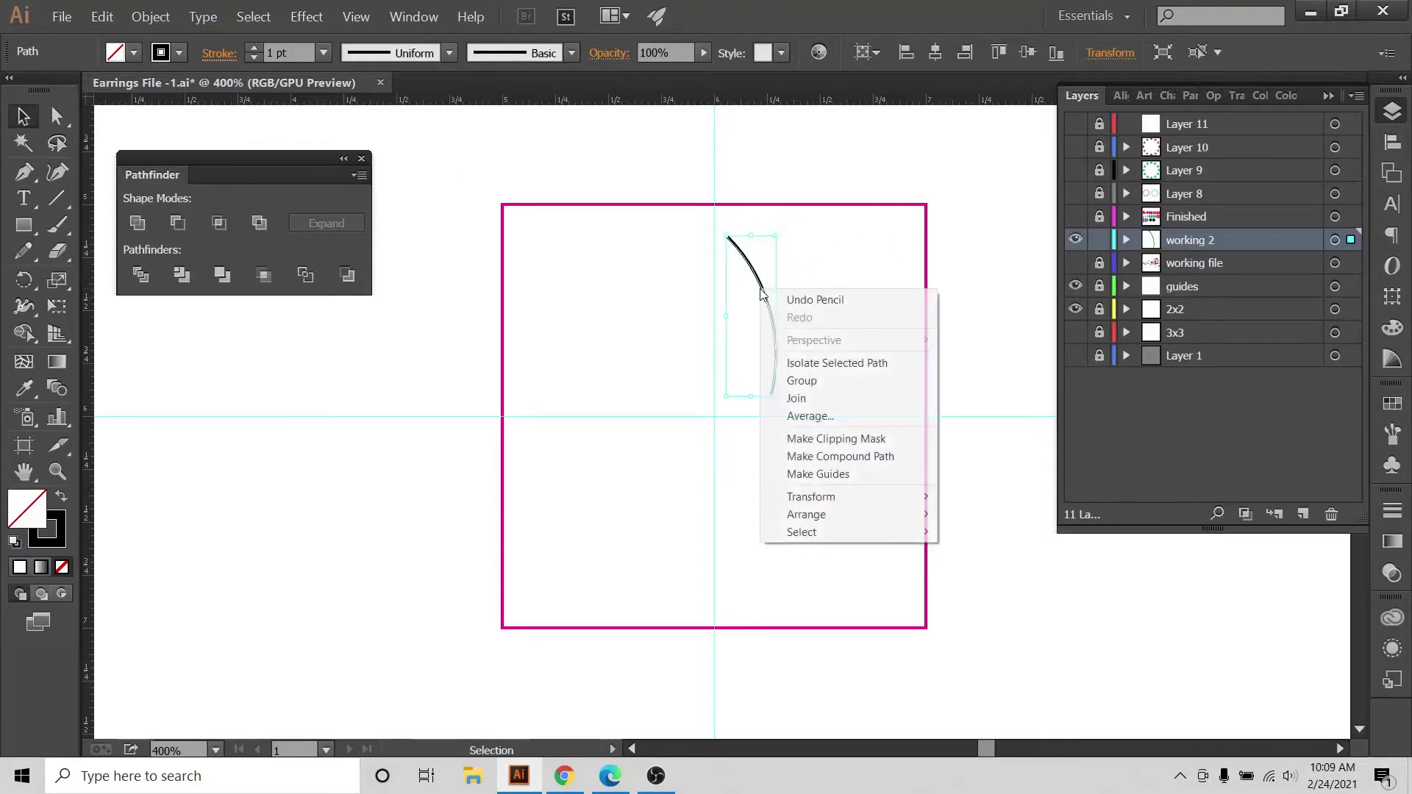
pyautogui.click(592, 373)
# Reflect the pencil curve across the vertical axis as a copy to create the petal's other half.
pyautogui.click(757, 312)
pyautogui.rightClick(766, 296)
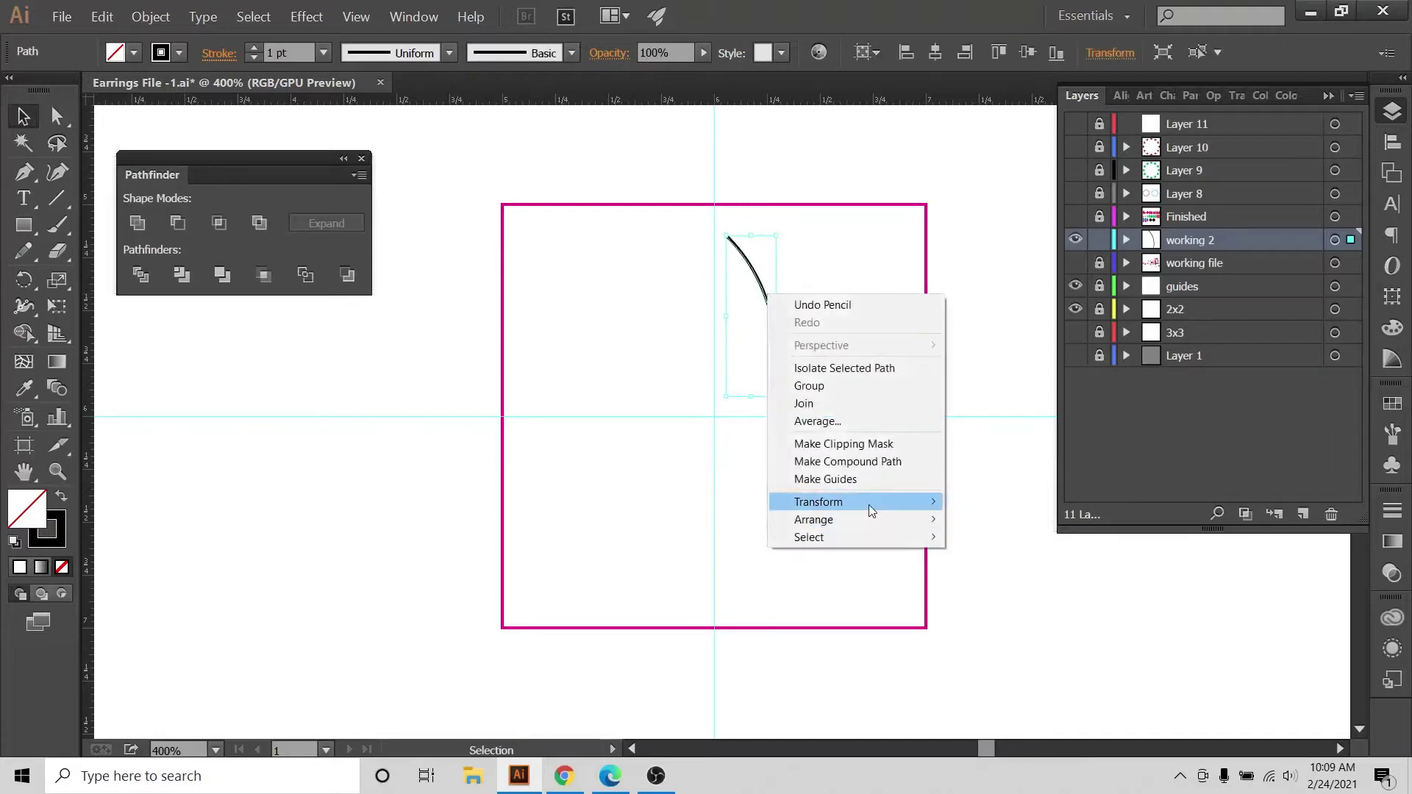
pyautogui.moveTo(870, 508)
pyautogui.click(1104, 558)
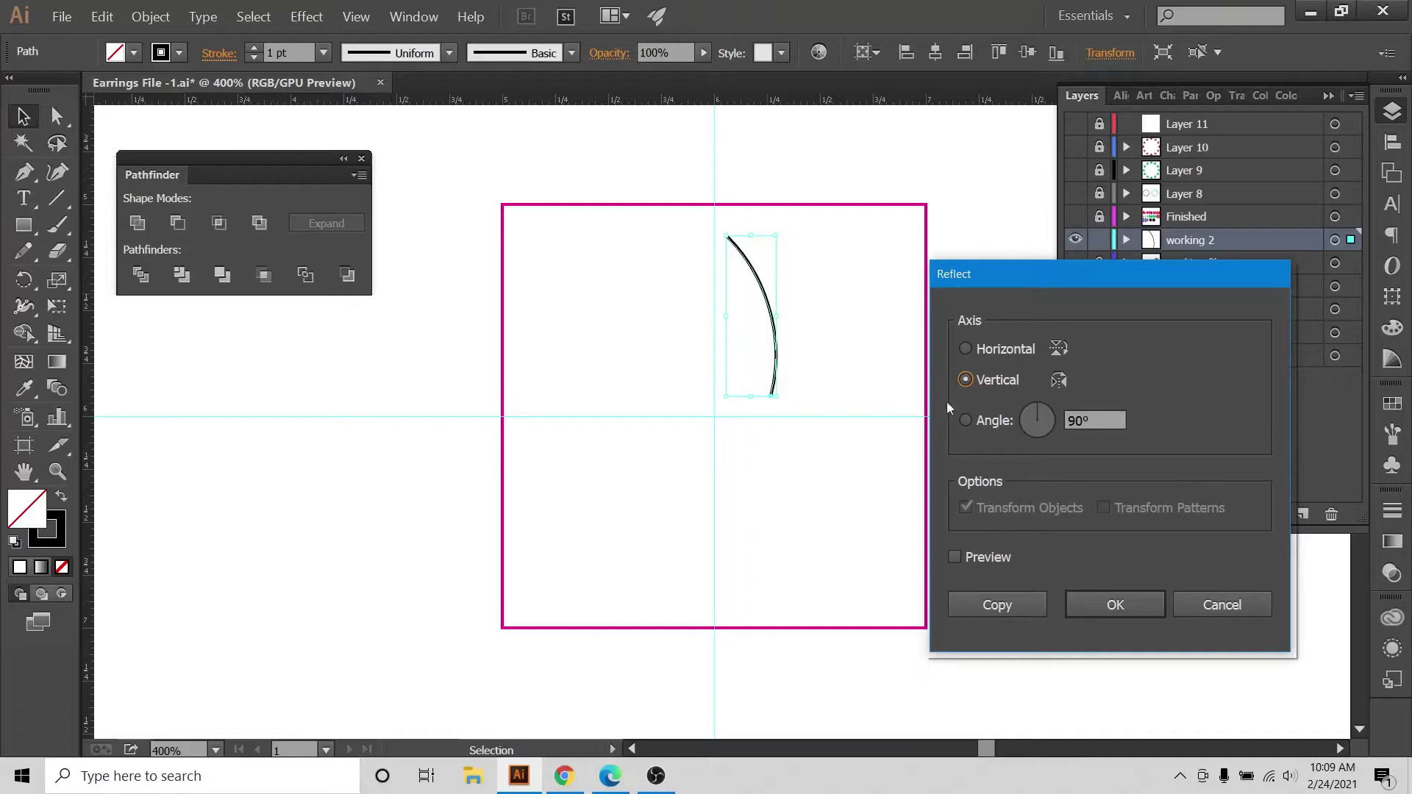
pyautogui.click(960, 606)
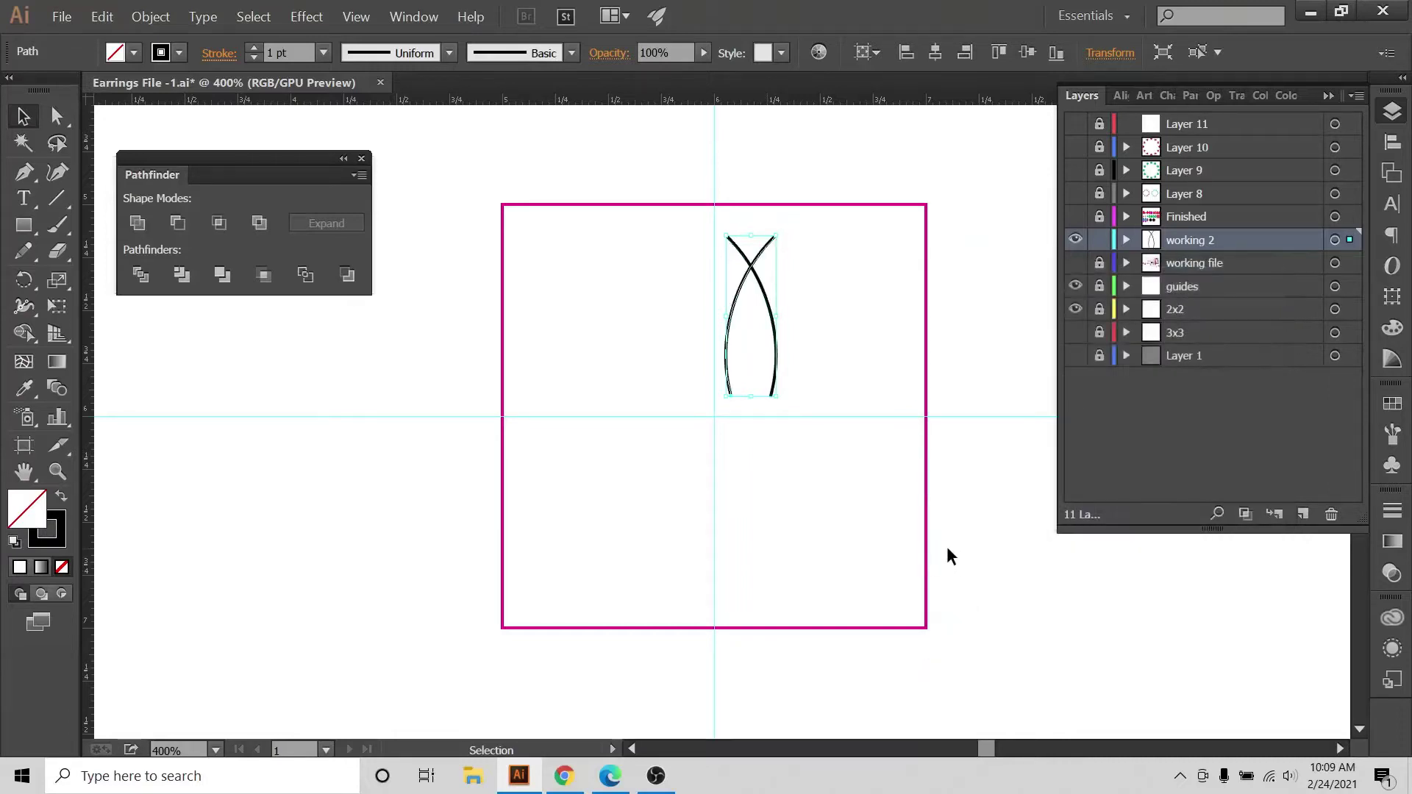
# Move the mirrored curve left until the two curves' upper ends nearly meet, forming an open-bottomed petal.
pyautogui.press('Left')
pyautogui.press('Left')
pyautogui.press('Left')
pyautogui.press('Left')
pyautogui.press('Left')
pyautogui.press('Left')
pyautogui.press('Left')
pyautogui.press('Left')
pyautogui.press('Left')
pyautogui.press('Left')
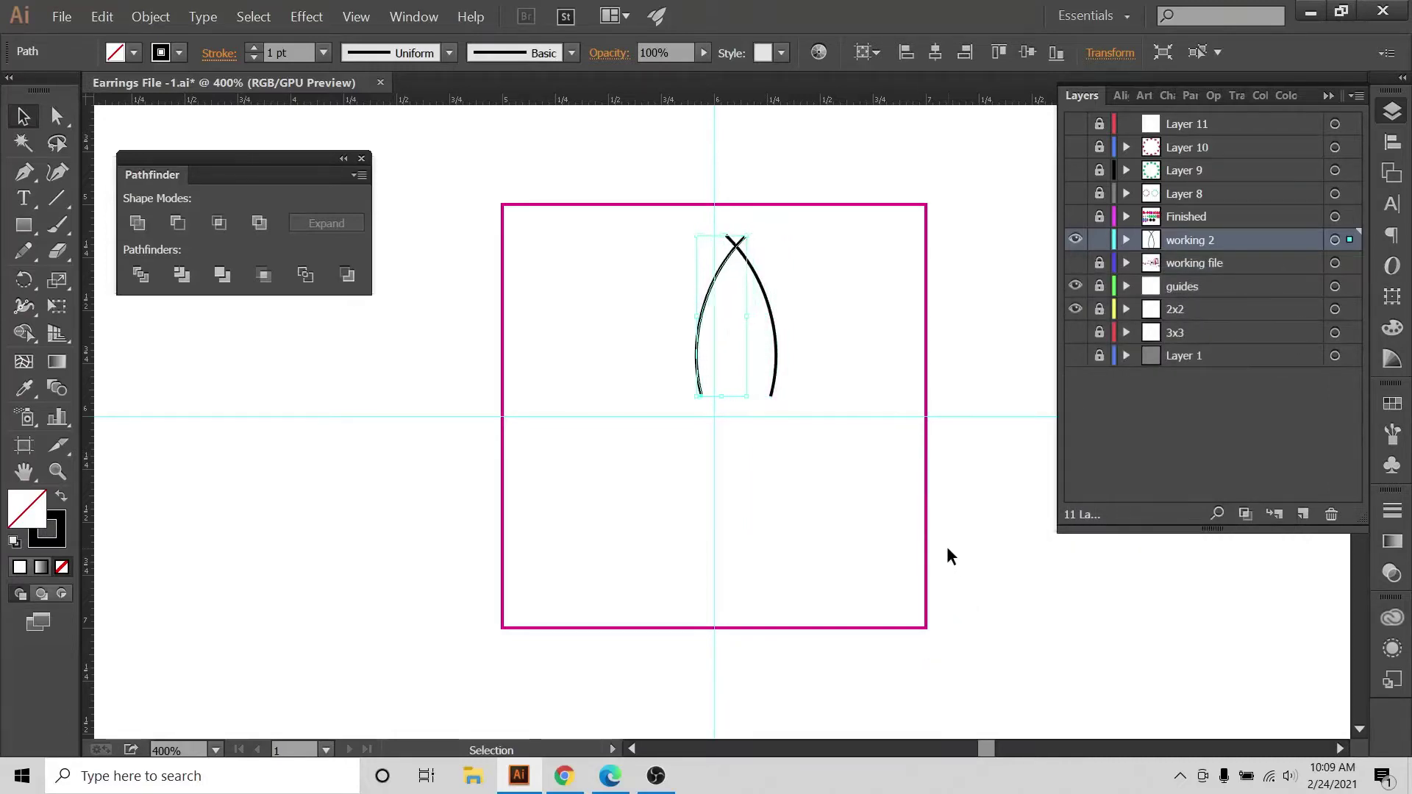
pyautogui.press('Left')
pyautogui.press('Left')
pyautogui.press('Left')
pyautogui.press('Left')
pyautogui.press('Left')
pyautogui.press('Left')
pyautogui.press('Left')
pyautogui.press('Left')
pyautogui.press('Left')
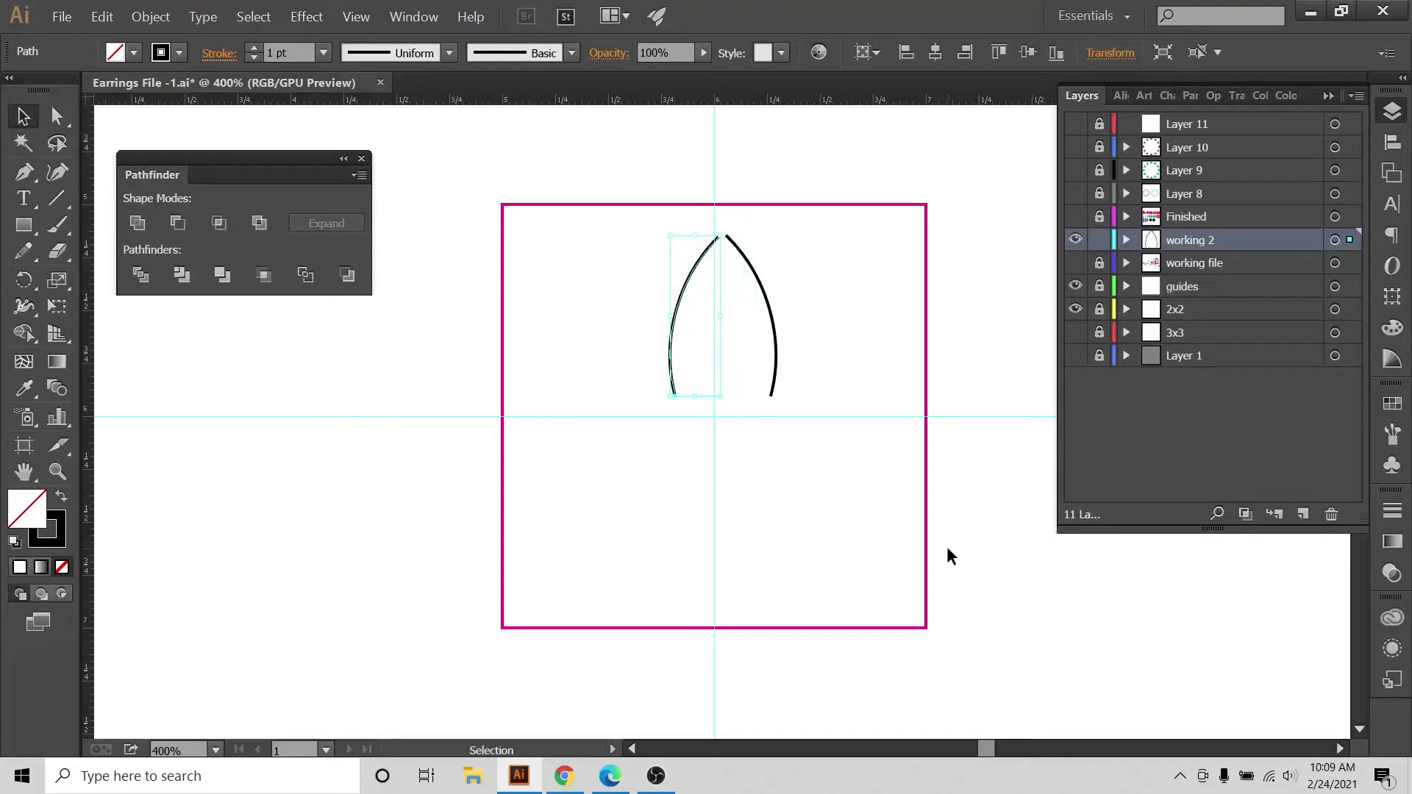
# Centre both petal halves on the vertical guide and move them up closer to the square's top edge.
pyautogui.hotkey('ctrl', 'a')
pyautogui.press('Left')
pyautogui.press('Left')
pyautogui.press('Left')
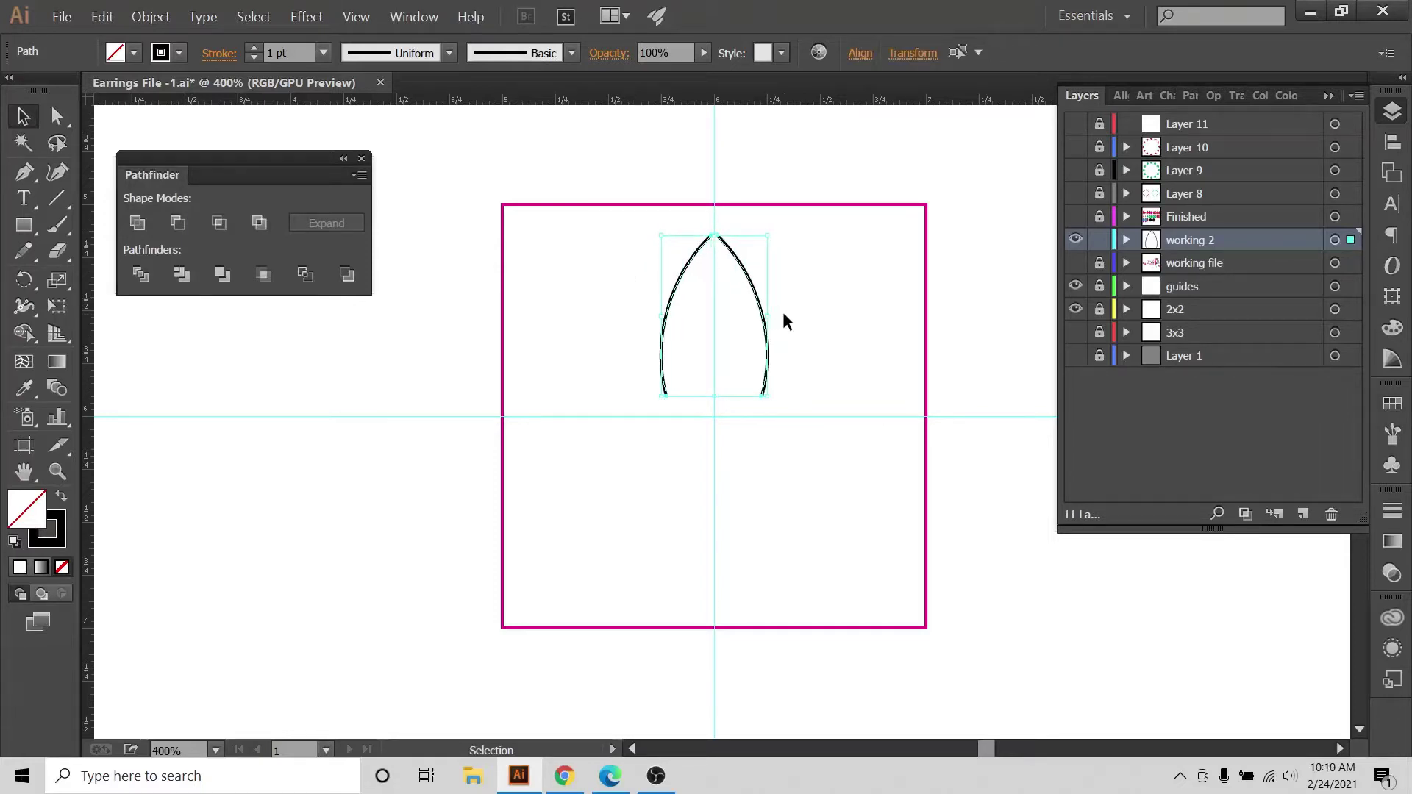
pyautogui.press('Up')
pyautogui.press('Up')
pyautogui.press('Up')
pyautogui.press('Up')
pyautogui.press('Up')
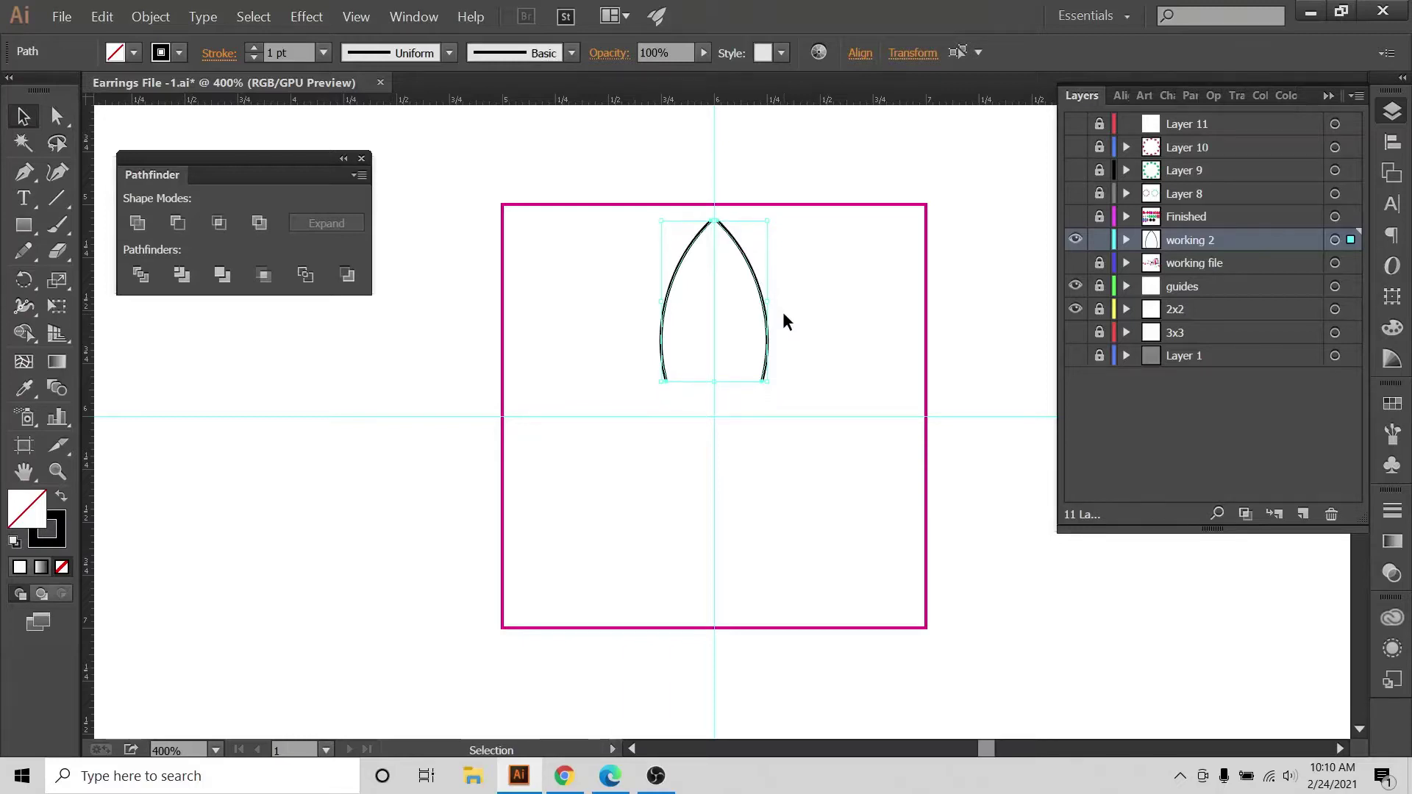
pyautogui.click(790, 298)
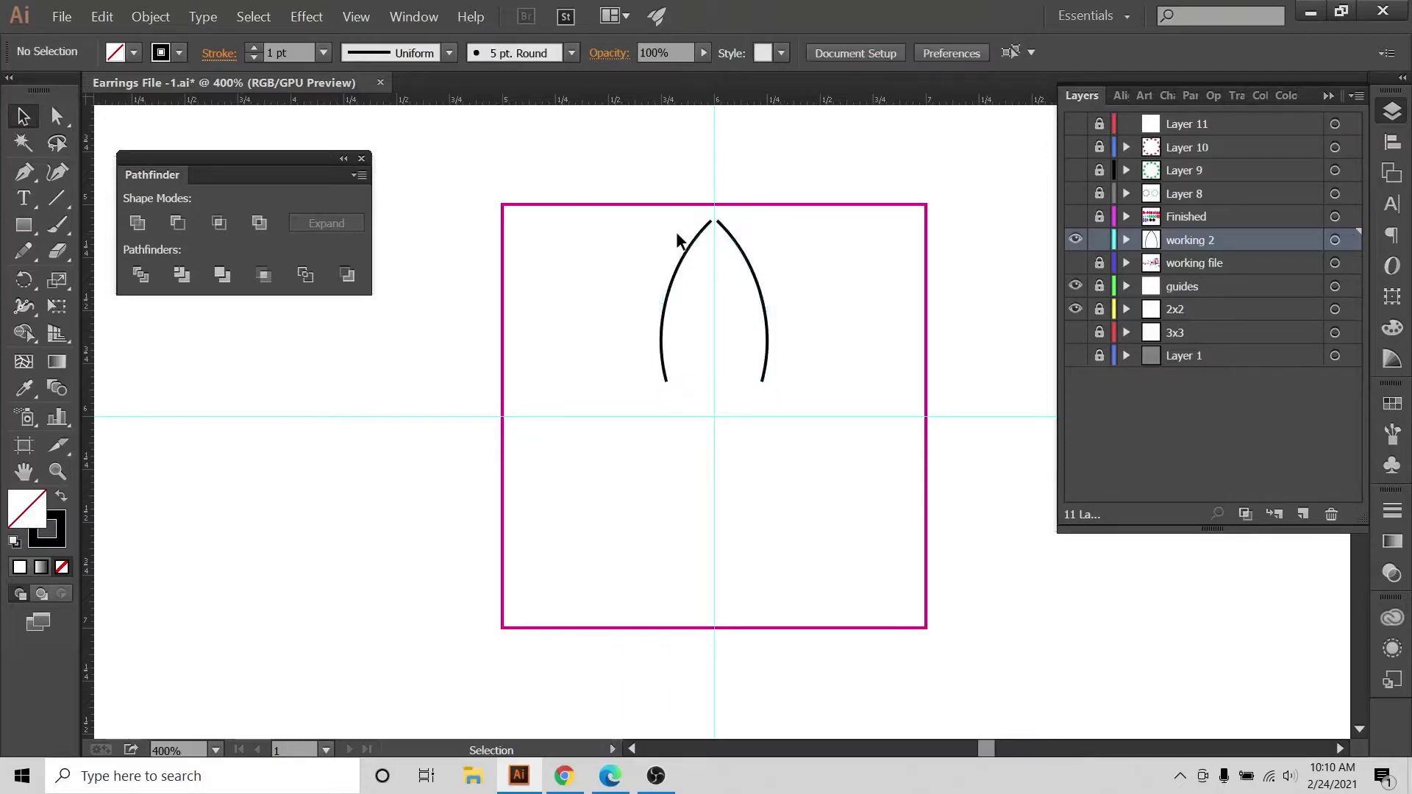
# Hide the 2x2 and guides layers to leave only the two petal curves in view around the tip gap.
pyautogui.hotkey('ctrl', '+')
pyautogui.hotkey('ctrl', '+')
pyautogui.hotkey('ctrl', '+')
pyautogui.scroll(5, 677, 236)
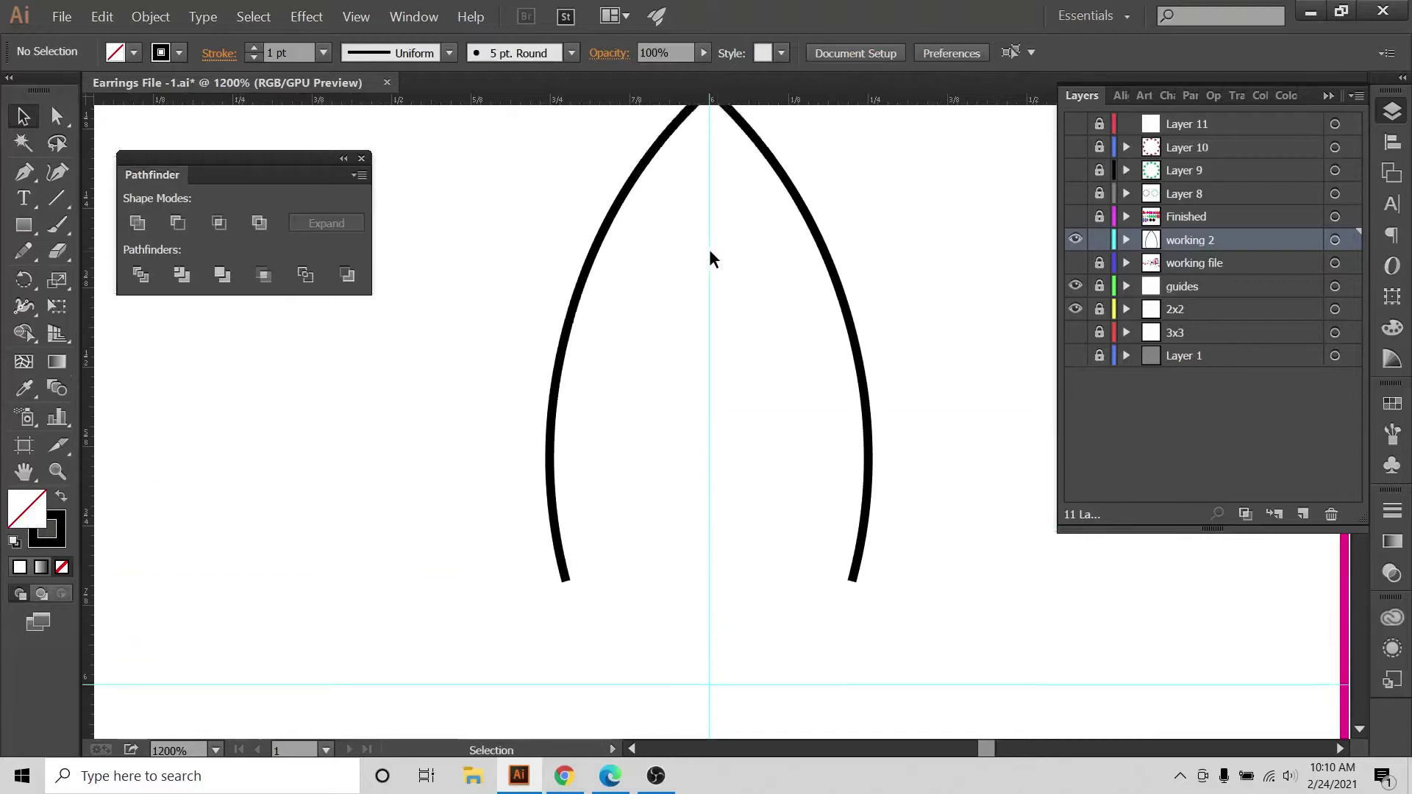
pyautogui.scroll(3, 710, 257)
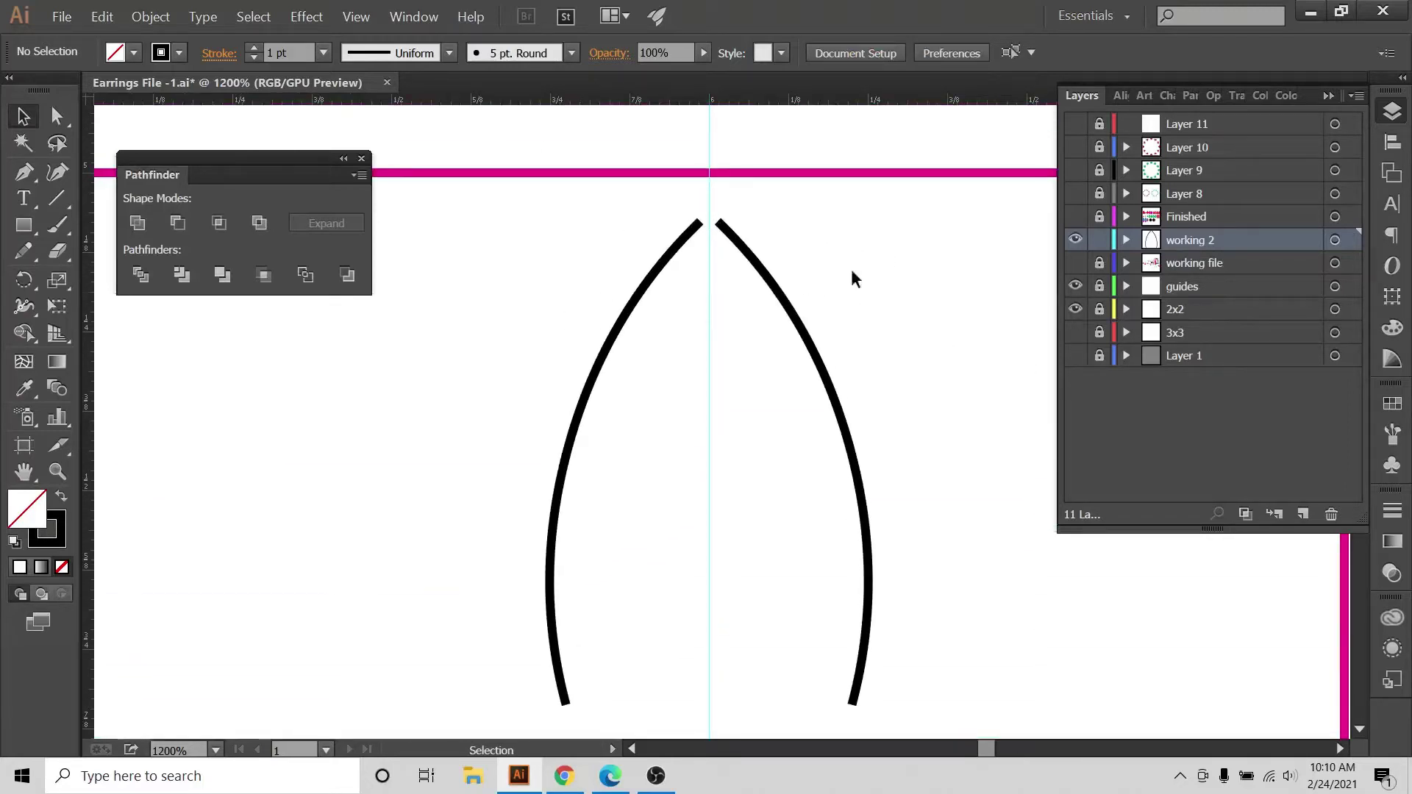
pyautogui.click(1074, 309)
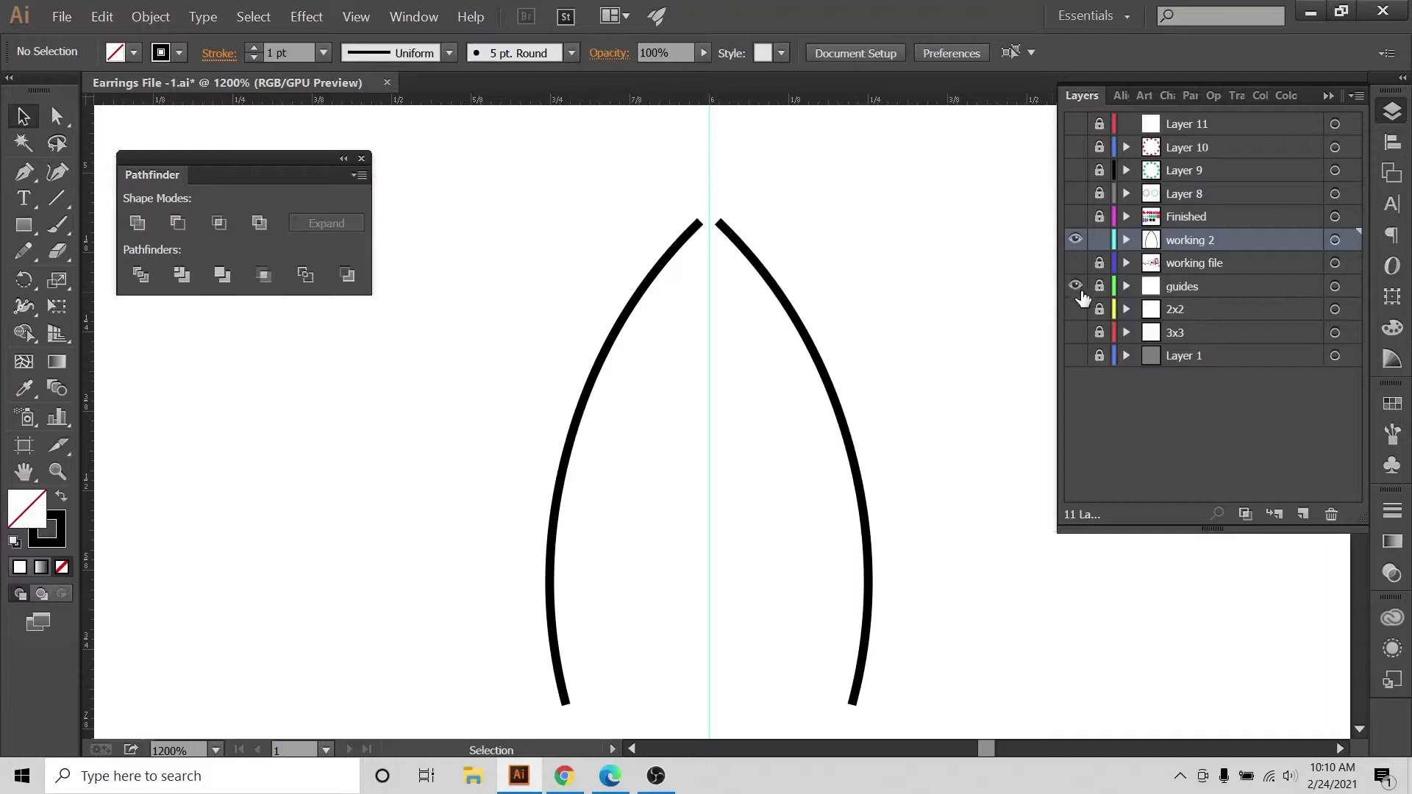
pyautogui.click(1075, 287)
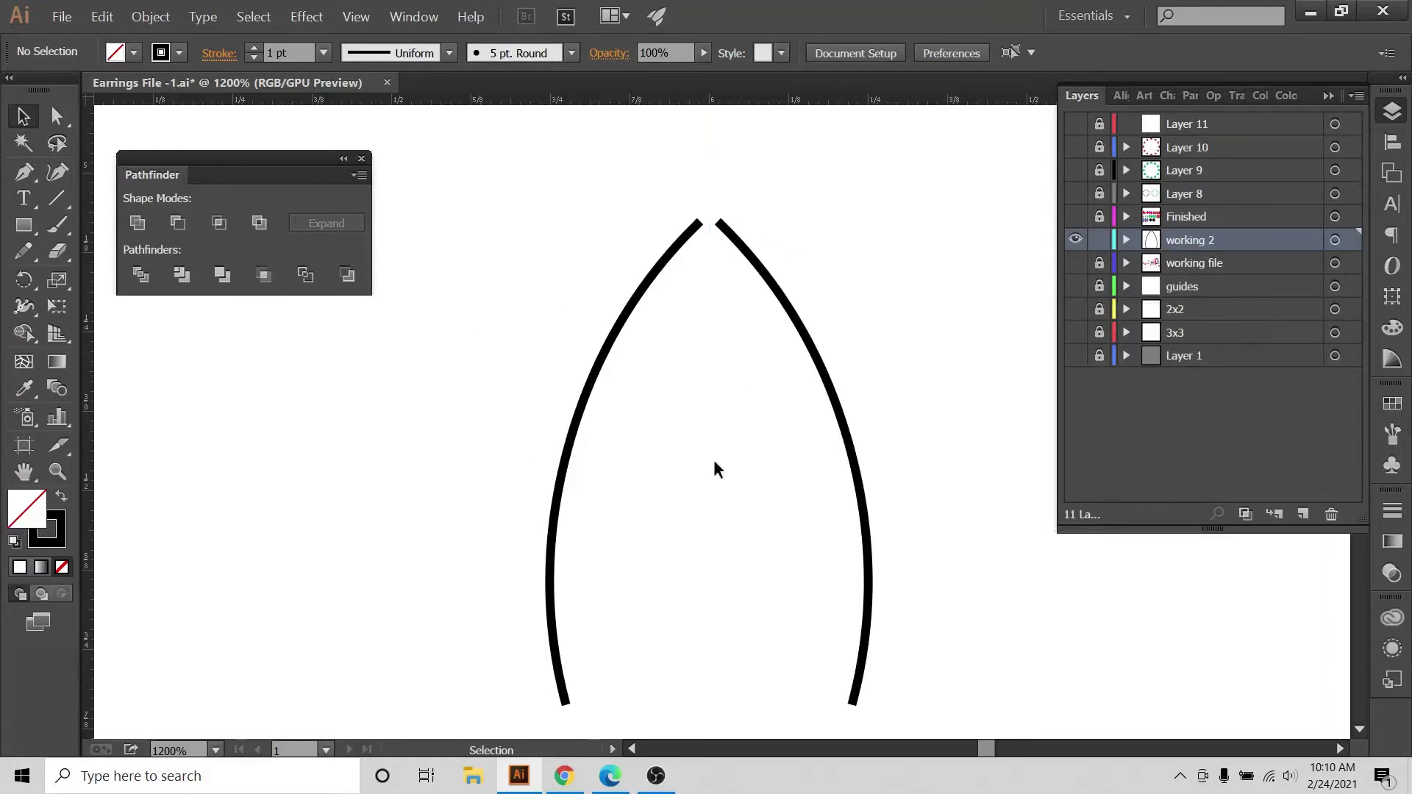
pyautogui.scroll(-1, 824, 507)
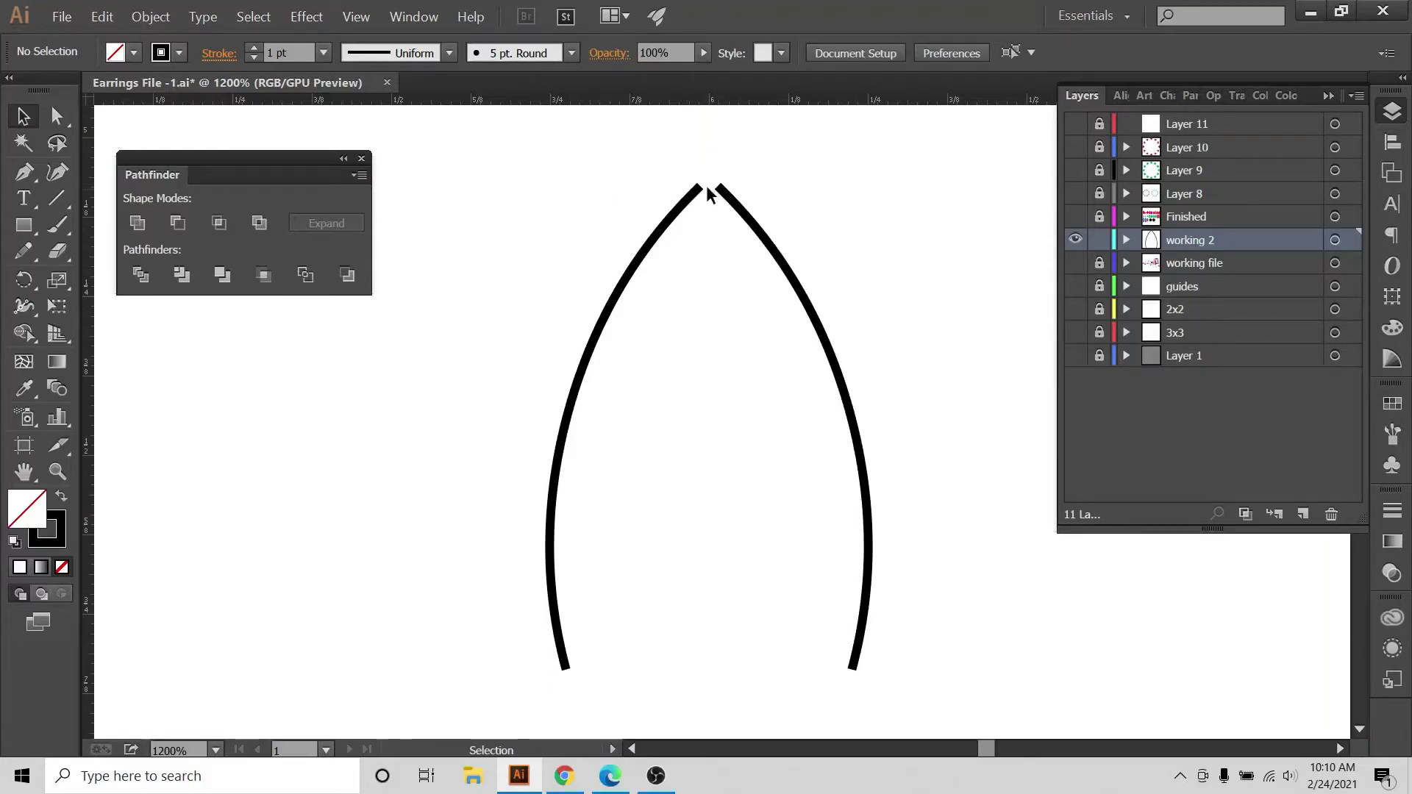
# Join the upper endpoints of the two curves with the Join tool to close the gap at the petal's tip.
pyautogui.press('a')
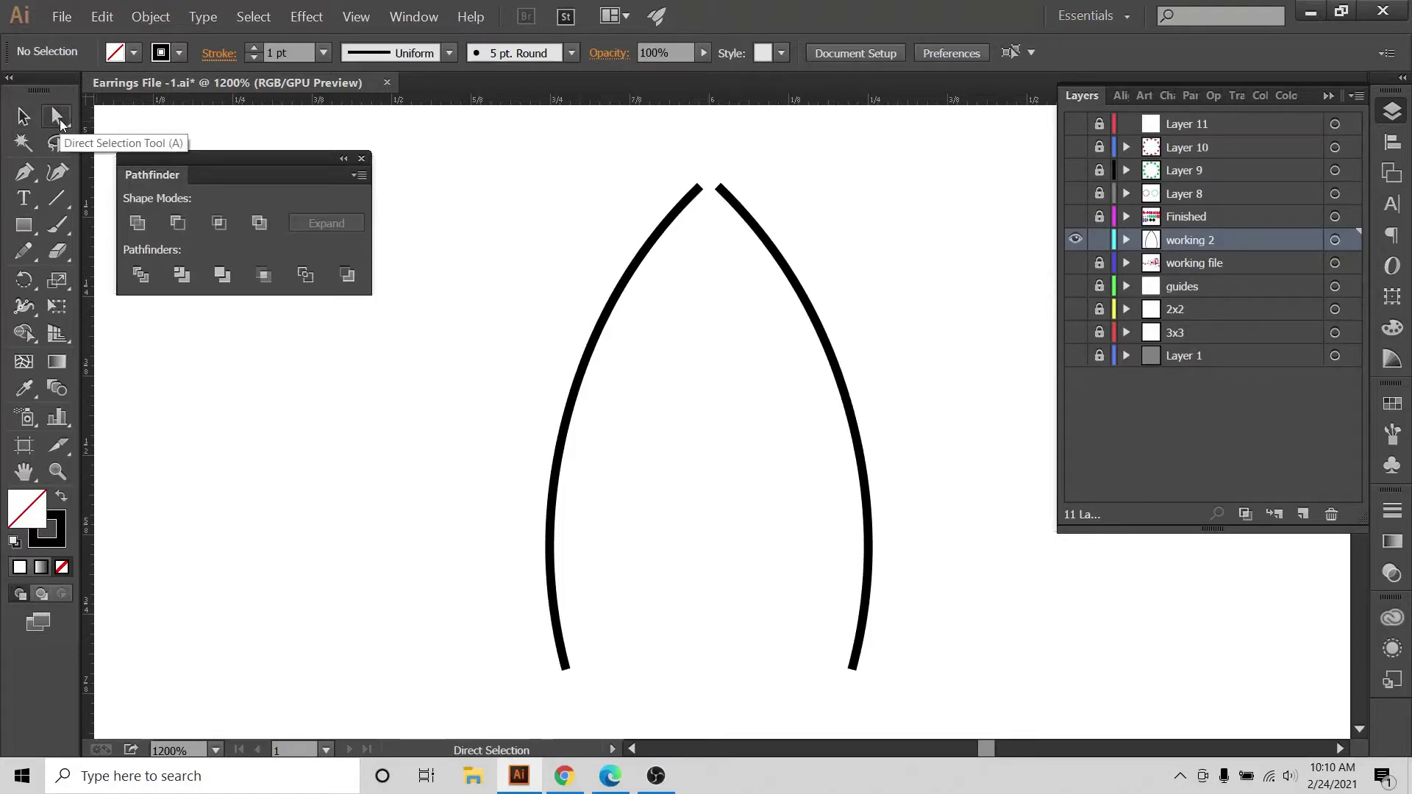
pyautogui.moveTo(682, 153); pyautogui.dragTo(758, 223)
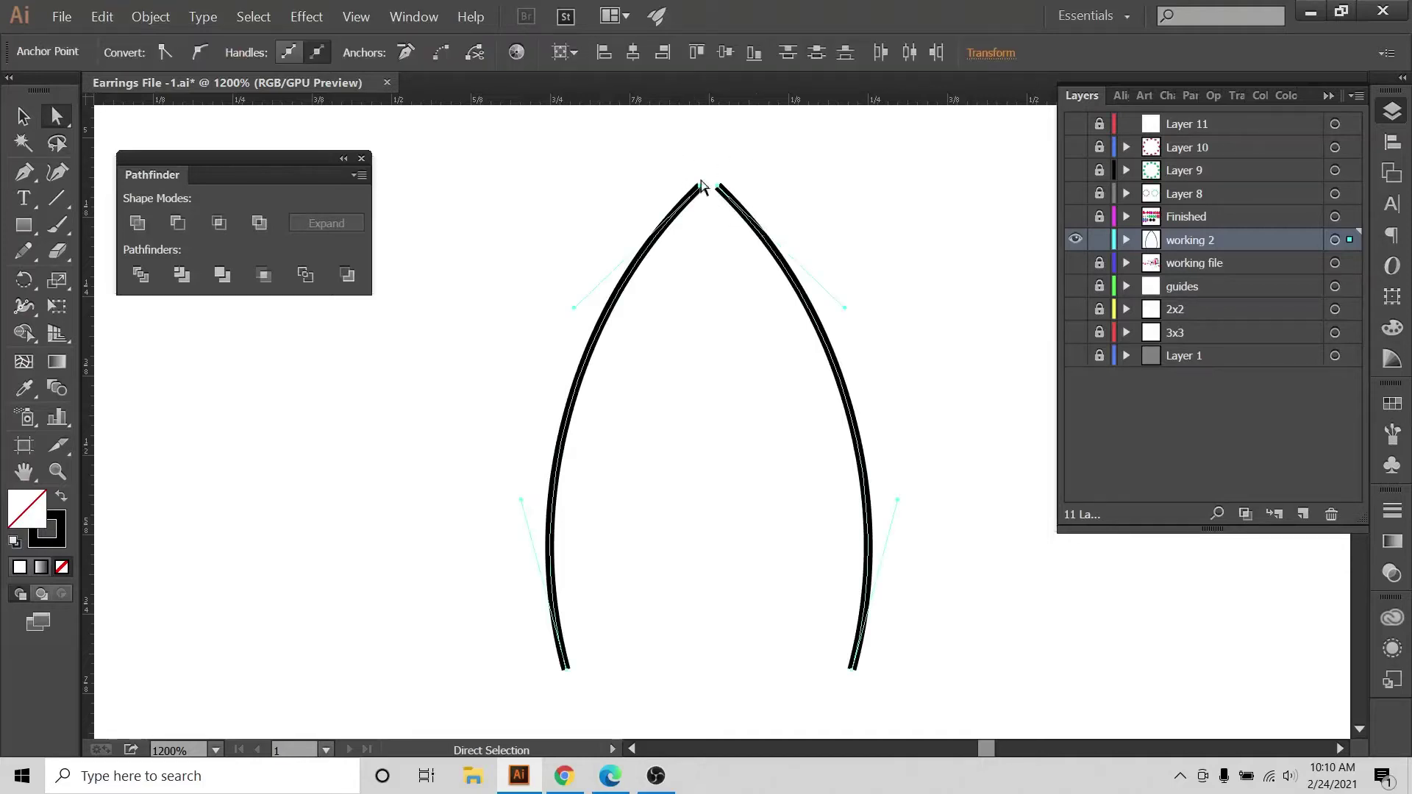
pyautogui.click(21, 256)
pyautogui.moveTo(22, 252); pyautogui.dragTo(102, 328)
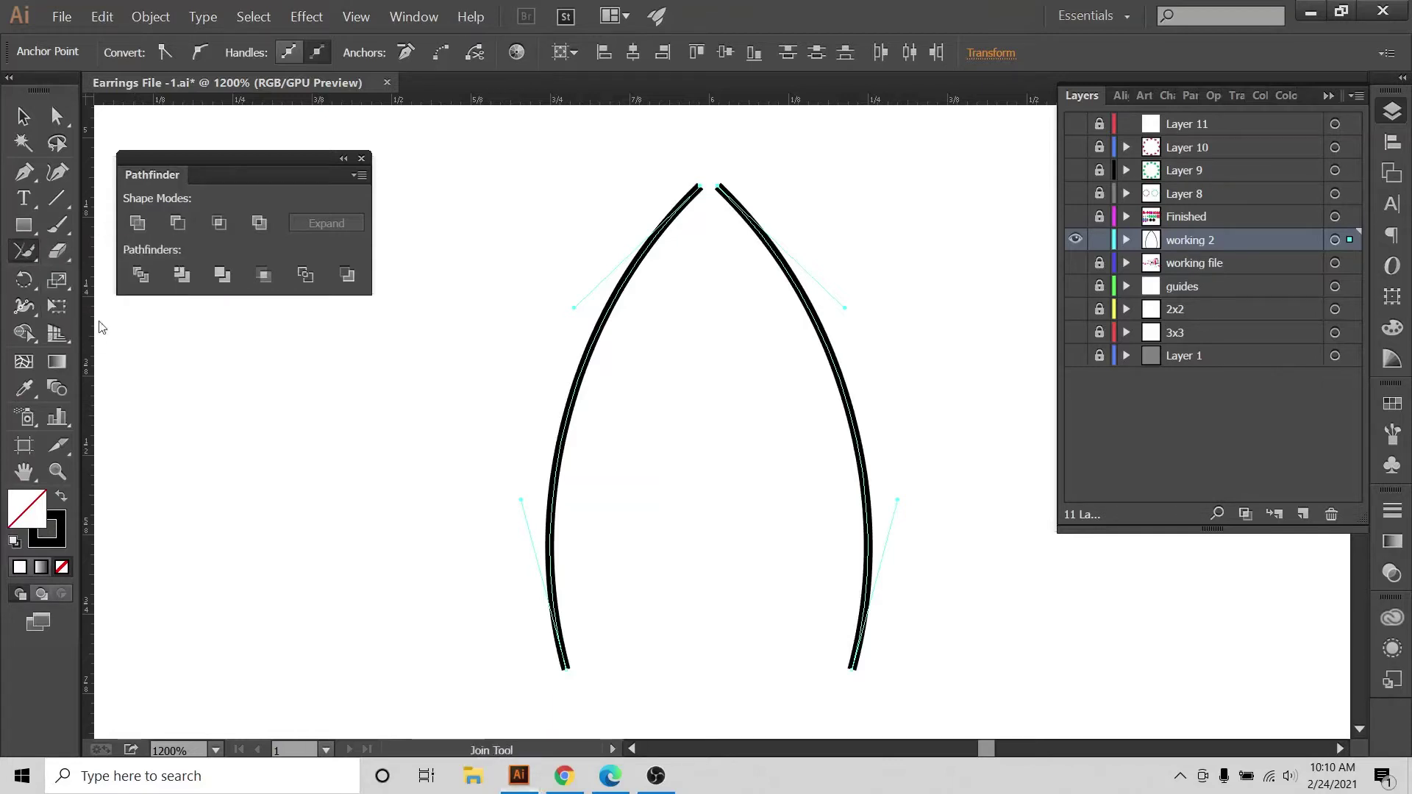
pyautogui.moveTo(735, 189)
pyautogui.mouseDown()
pyautogui.moveTo(754, 193)
pyautogui.moveTo(675, 192)
pyautogui.moveTo(762, 184)
pyautogui.mouseUp()
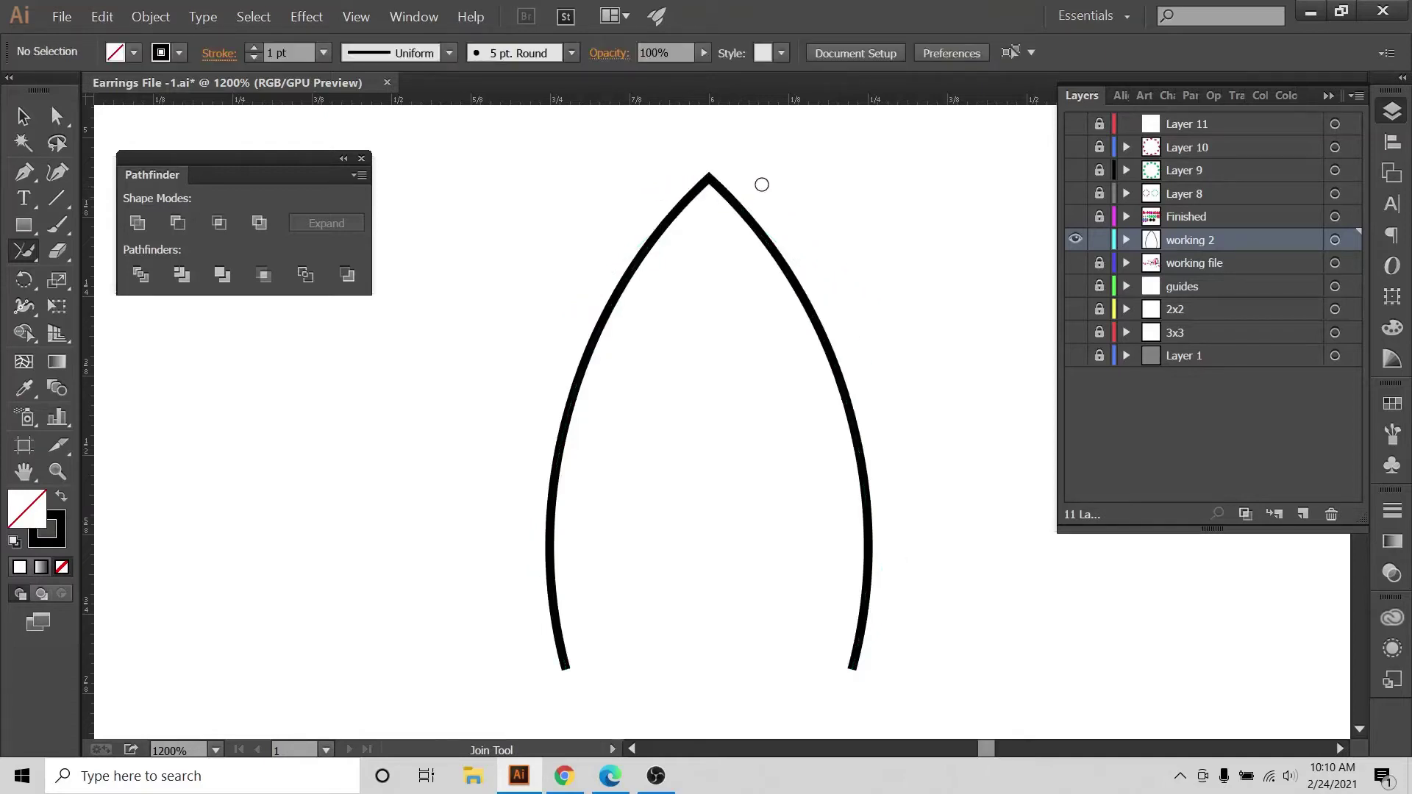
# Select the petal's tip with Direct Selection and show the 2x2 and guides layers again.
pyautogui.press('a')
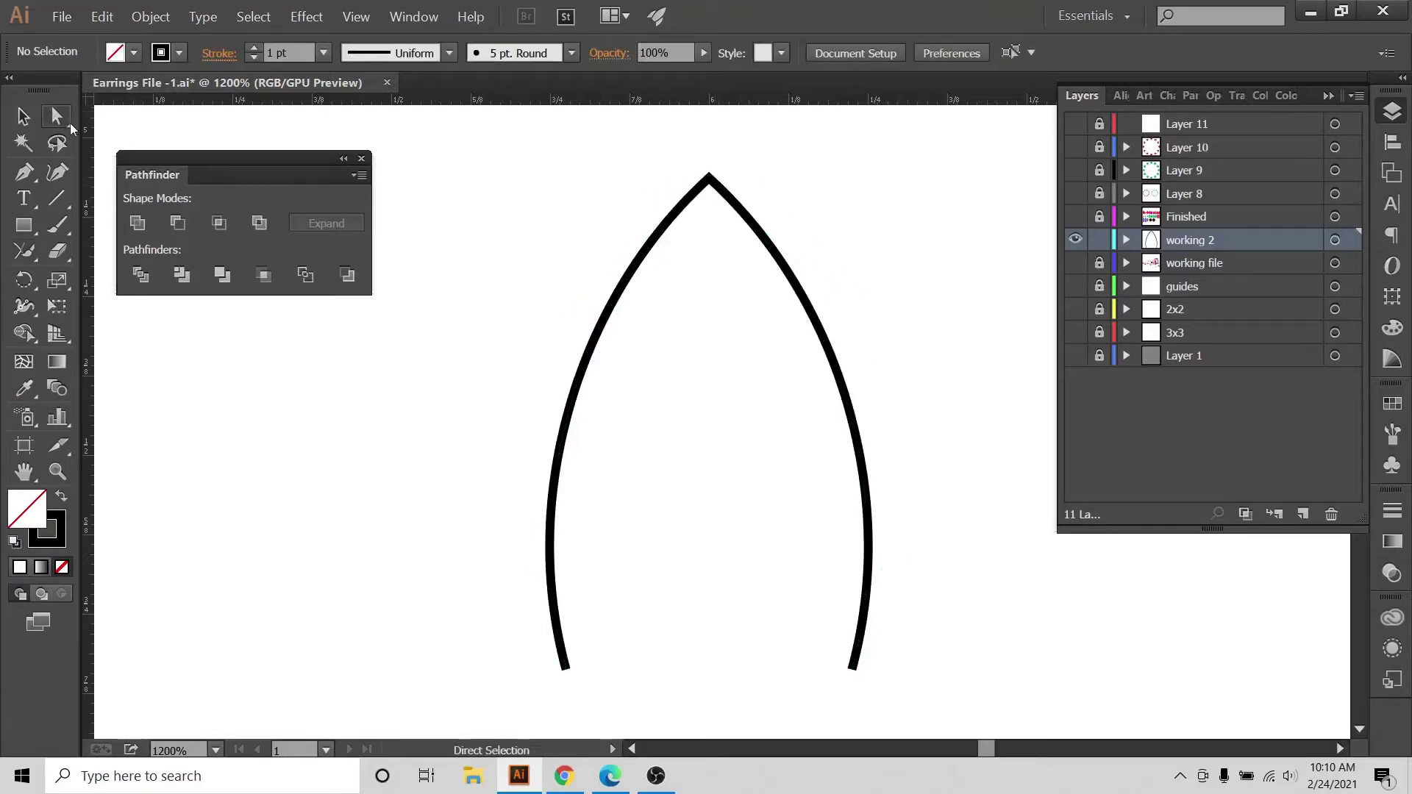
pyautogui.moveTo(622, 138); pyautogui.dragTo(879, 344)
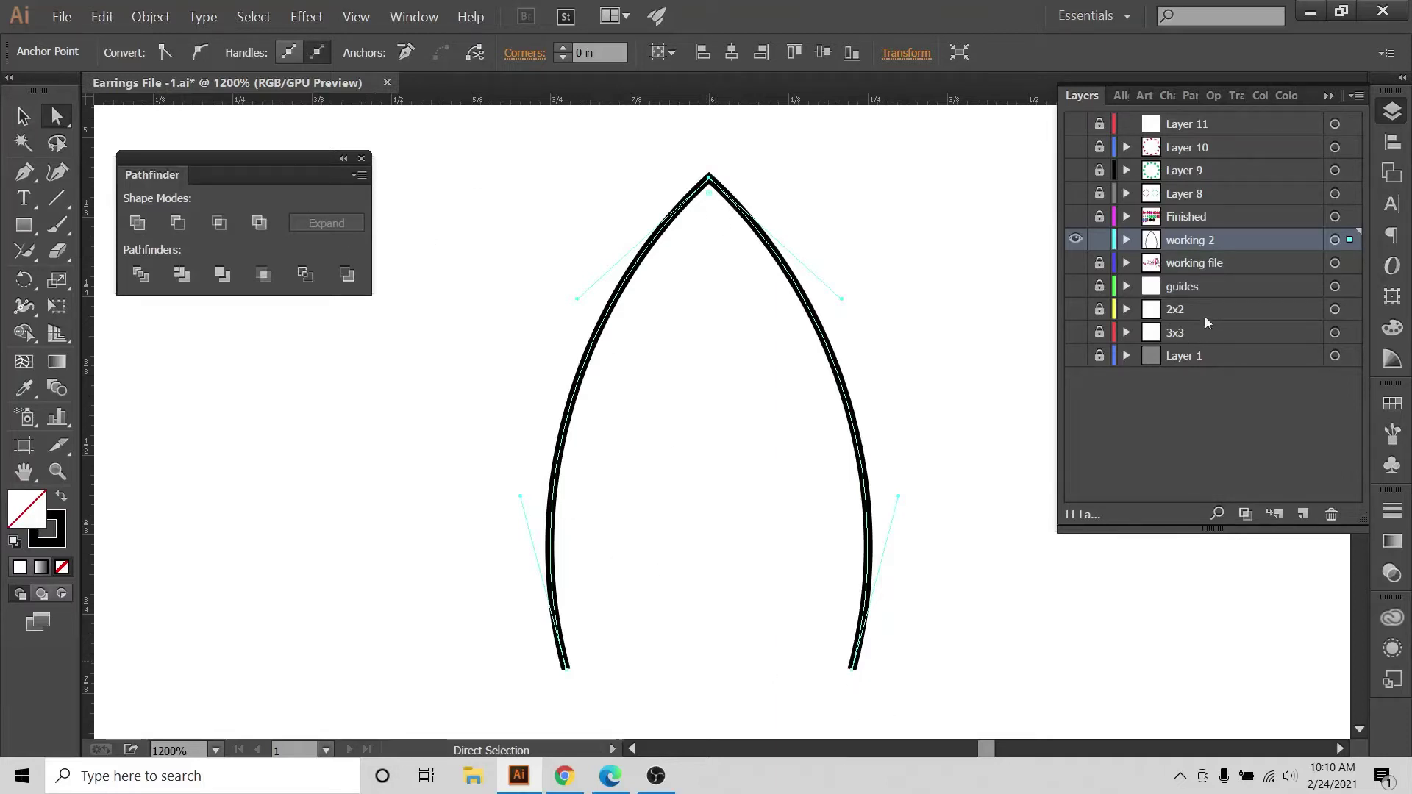
pyautogui.click(1079, 309)
pyautogui.click(1075, 287)
pyautogui.hotkey('ctrl', '-')
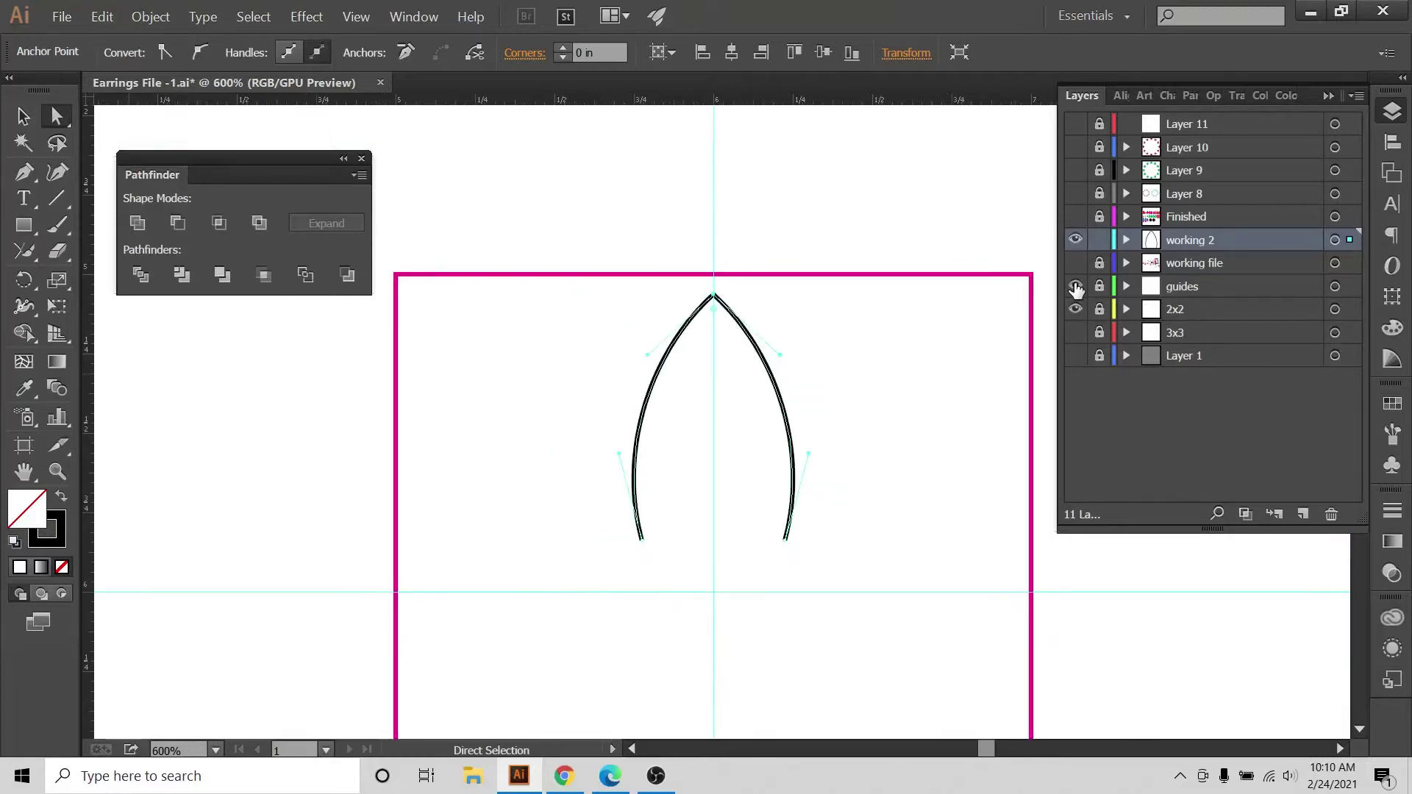
pyautogui.scroll(-4, 886, 331)
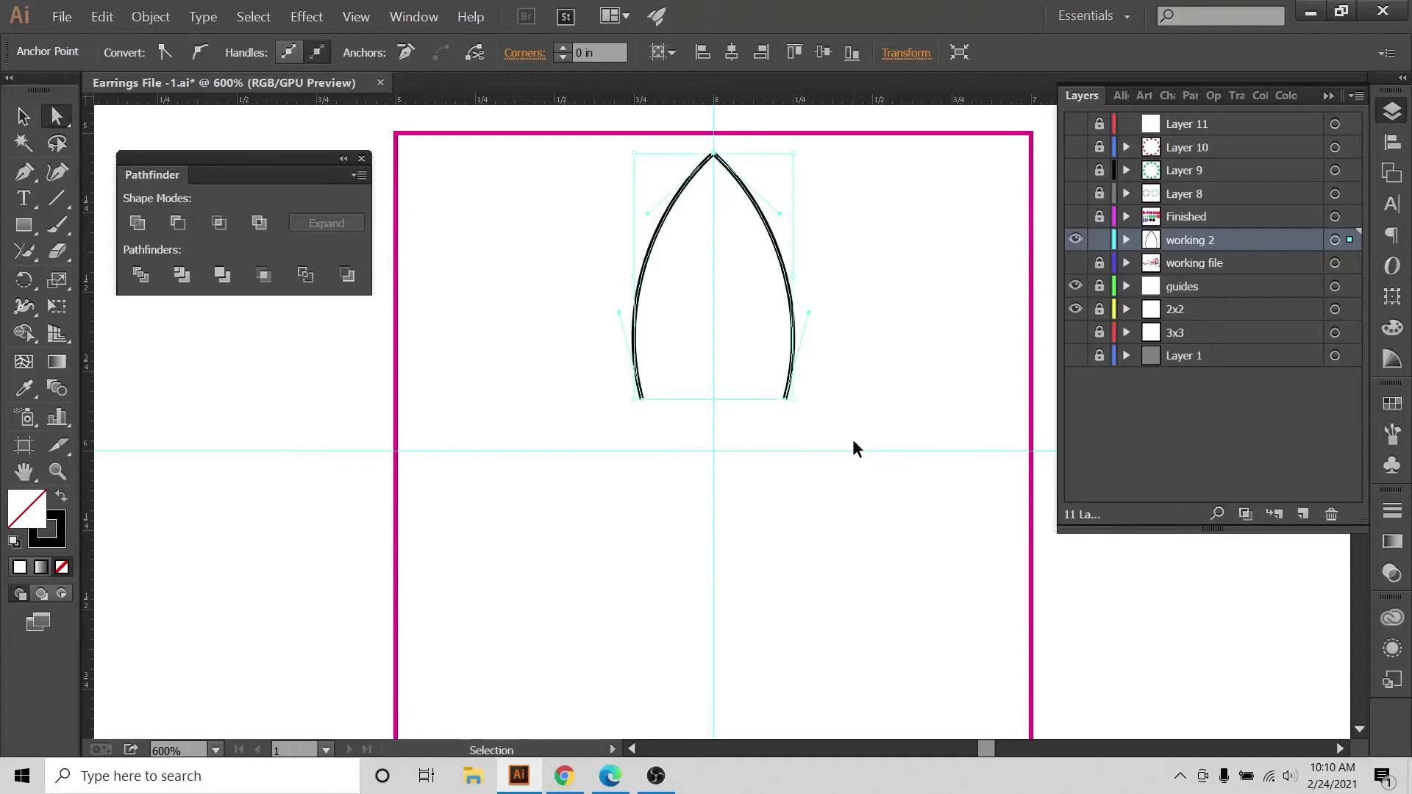
pyautogui.hotkey('ctrl', '+')
pyautogui.scroll(7, 853, 441)
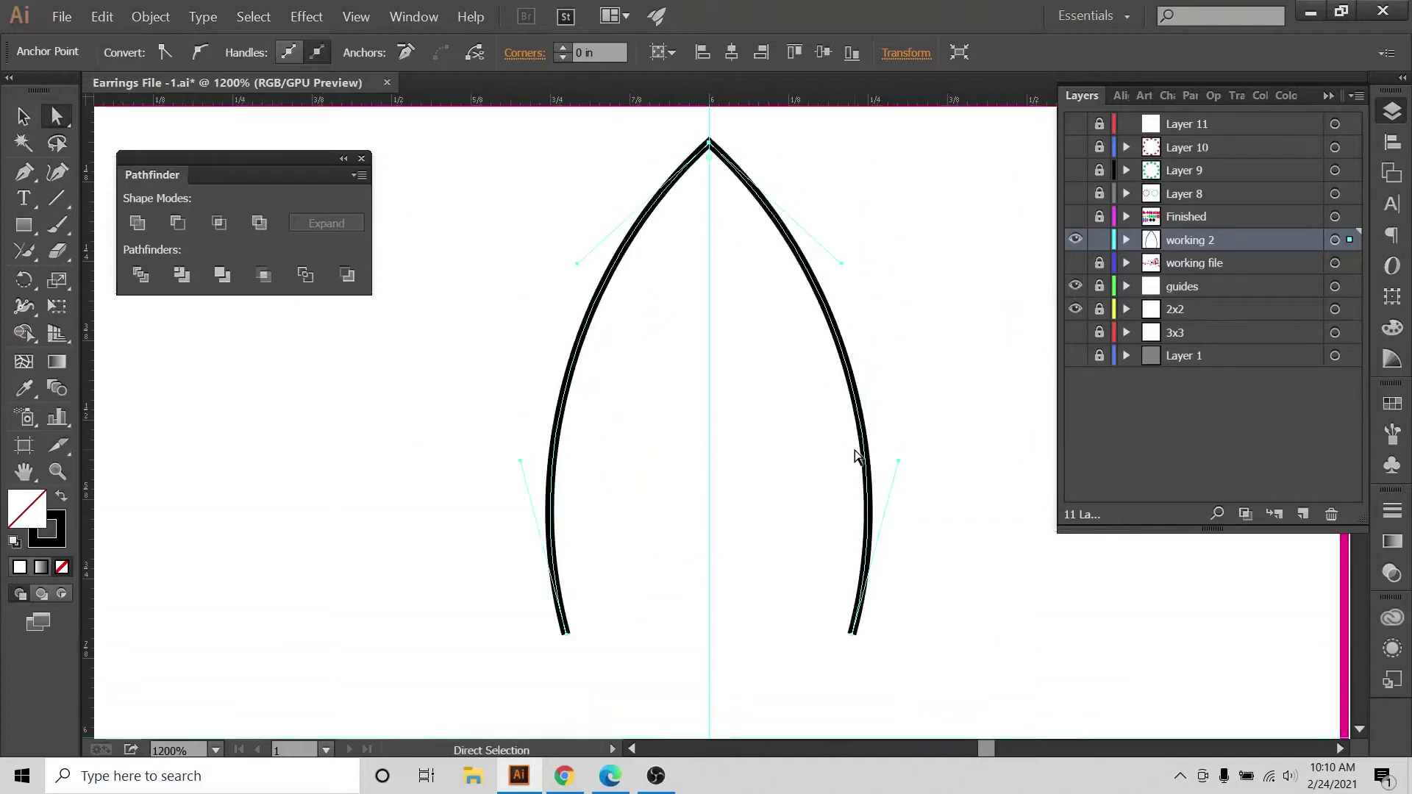
pyautogui.scroll(1, 855, 456)
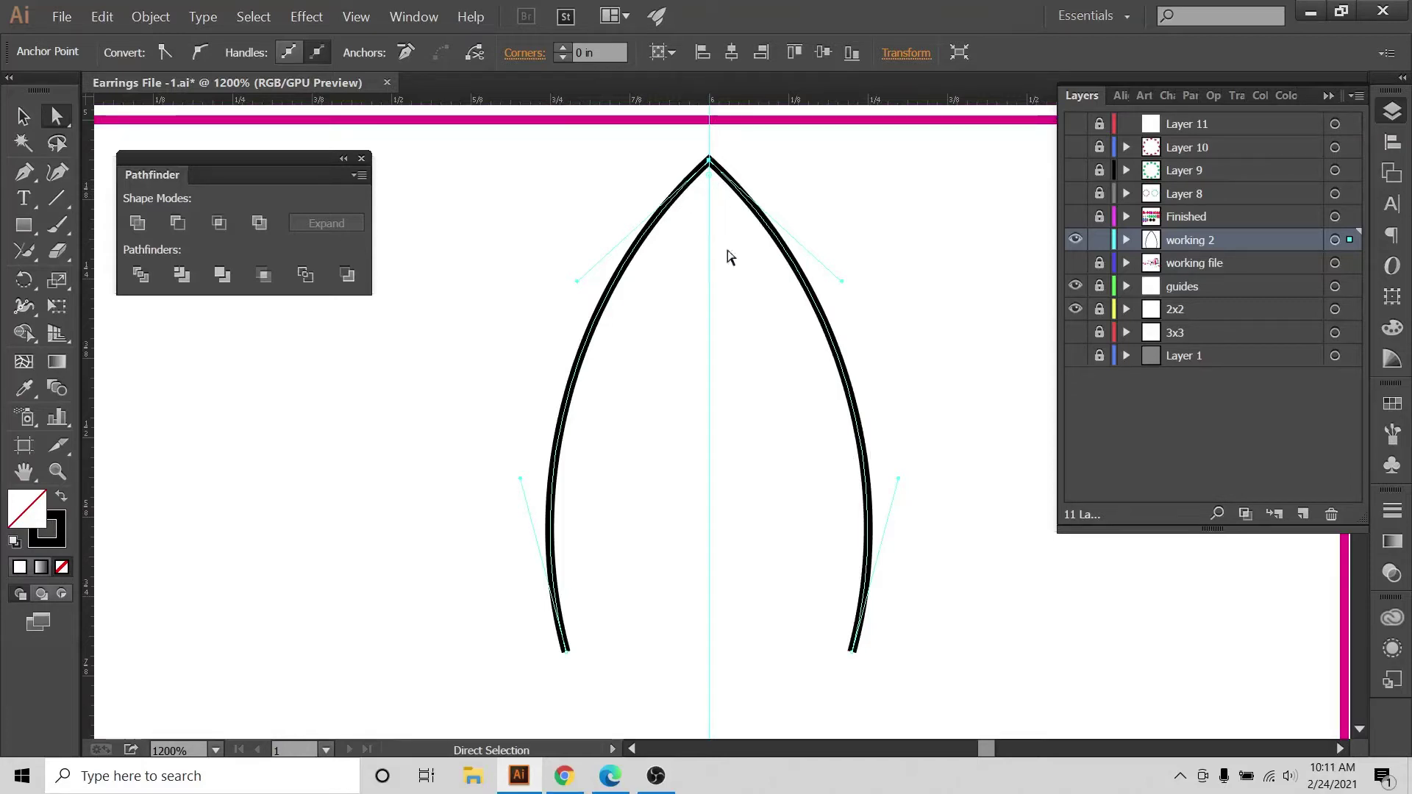
# Check petal tip shapes in the Pixabay sunflower photos in Edge and return to Illustrator.
pyautogui.click(610, 776)
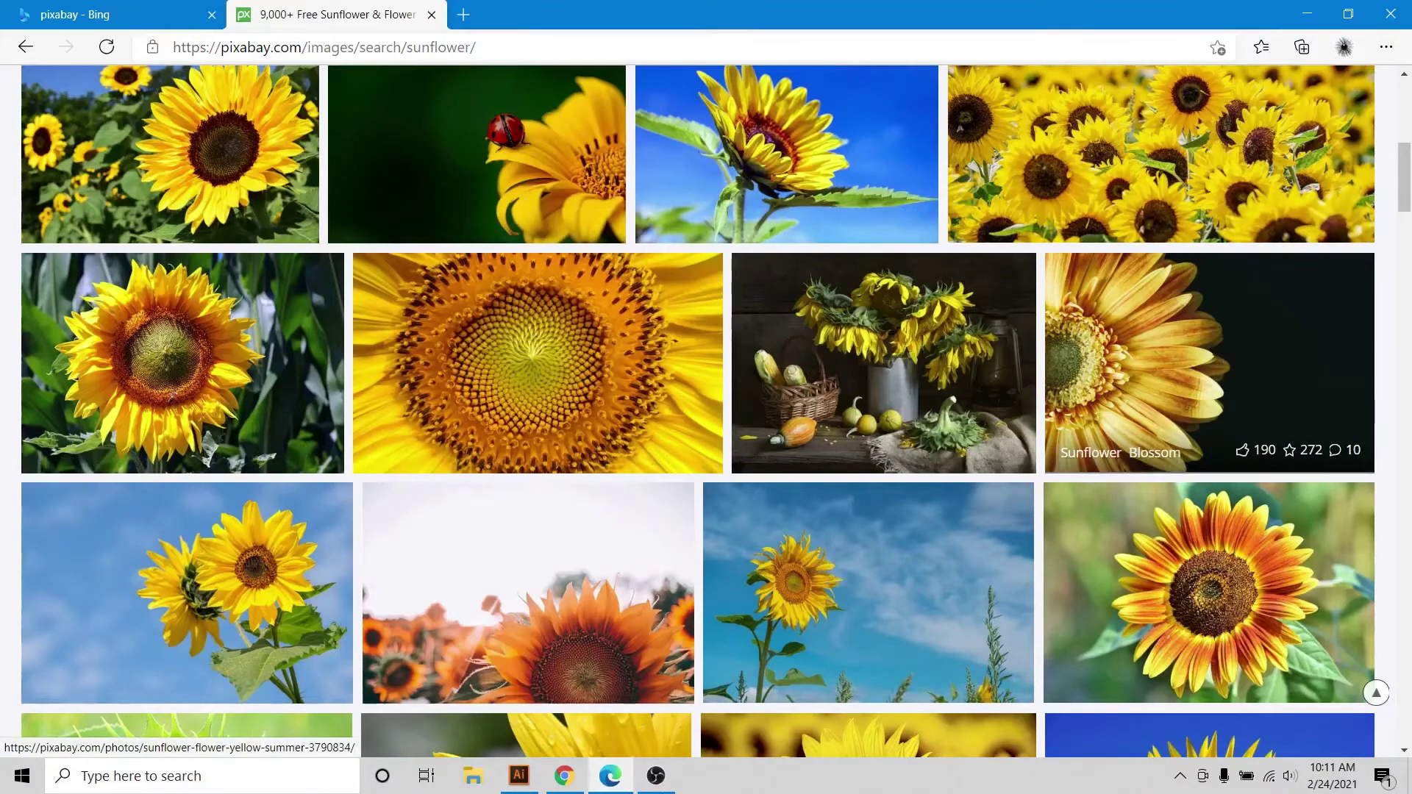
pyautogui.click(521, 778)
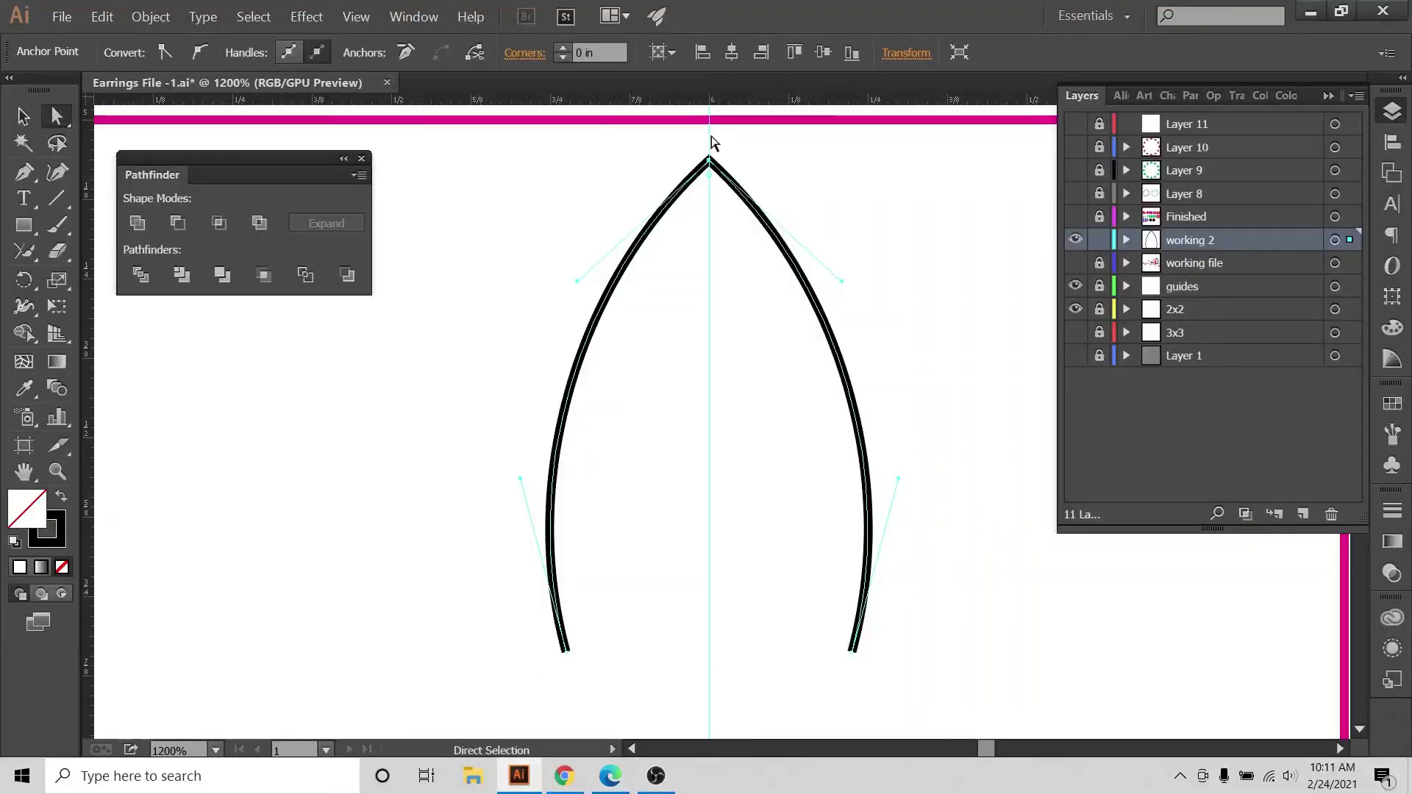
# Round the petal's tip to a corner radius of 0.04 in and deselect the path.
pyautogui.moveTo(709, 182); pyautogui.dragTo(715, 195)
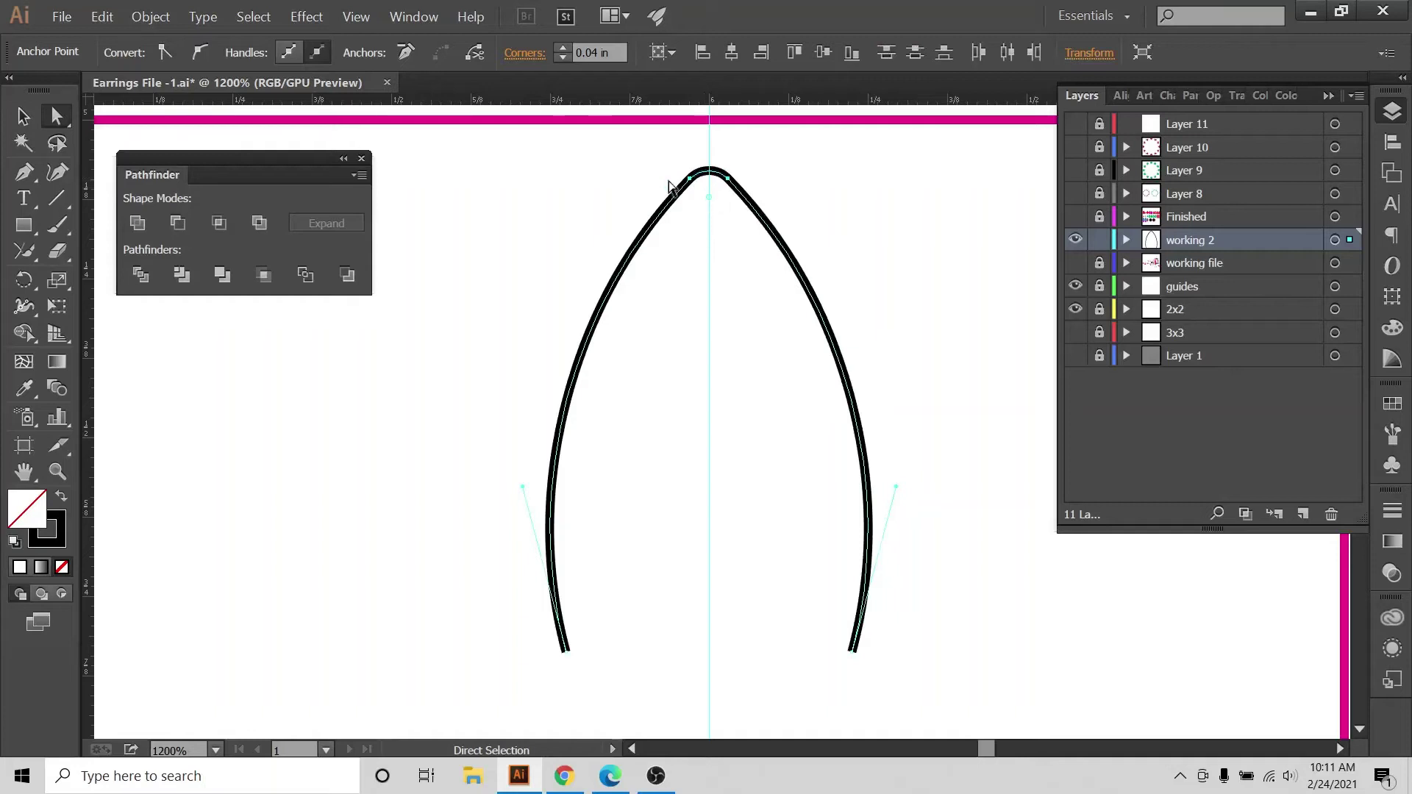
pyautogui.press('v')
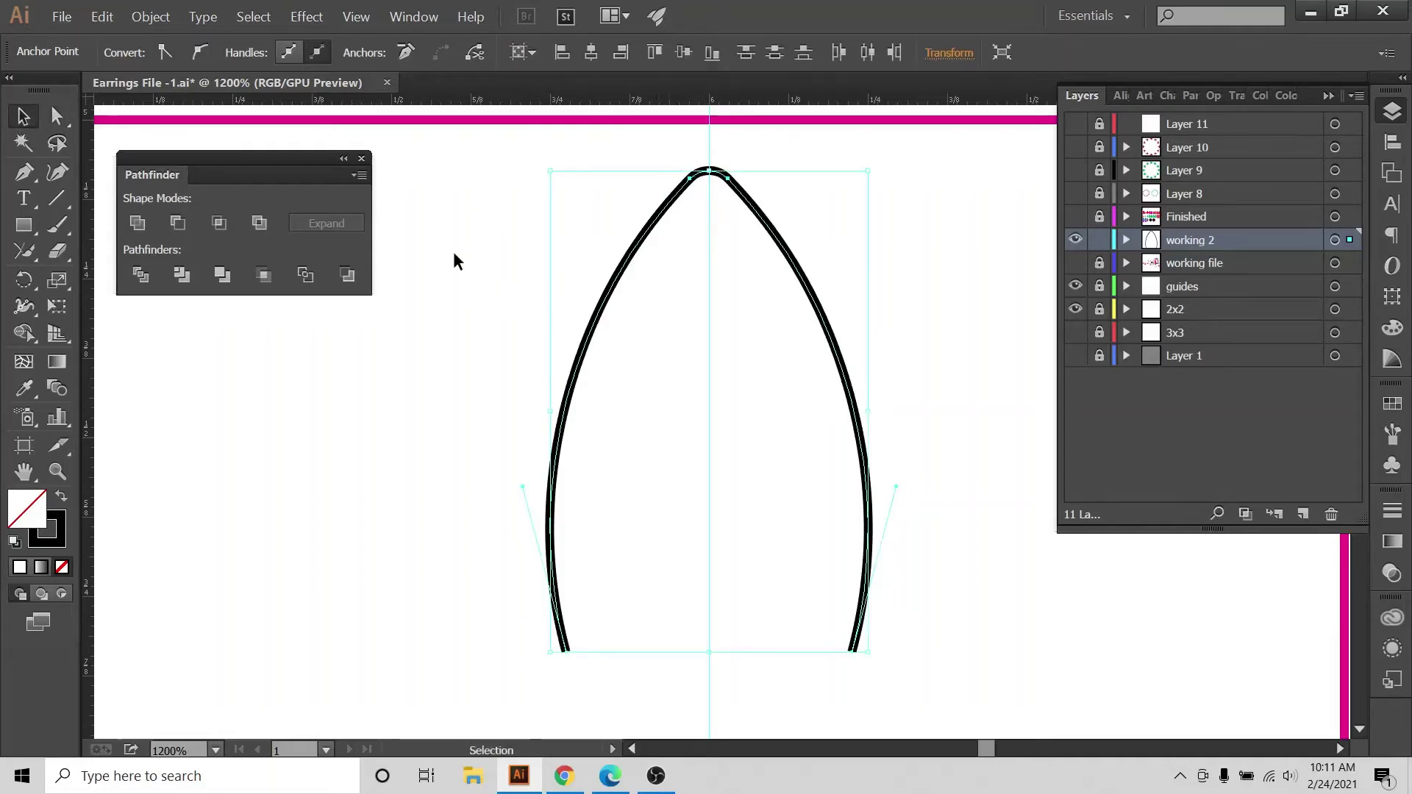
pyautogui.click(483, 293)
# Move the whole petal up until its rounded tip sits just below the square's top edge.
pyautogui.hotkey('ctrl', '-')
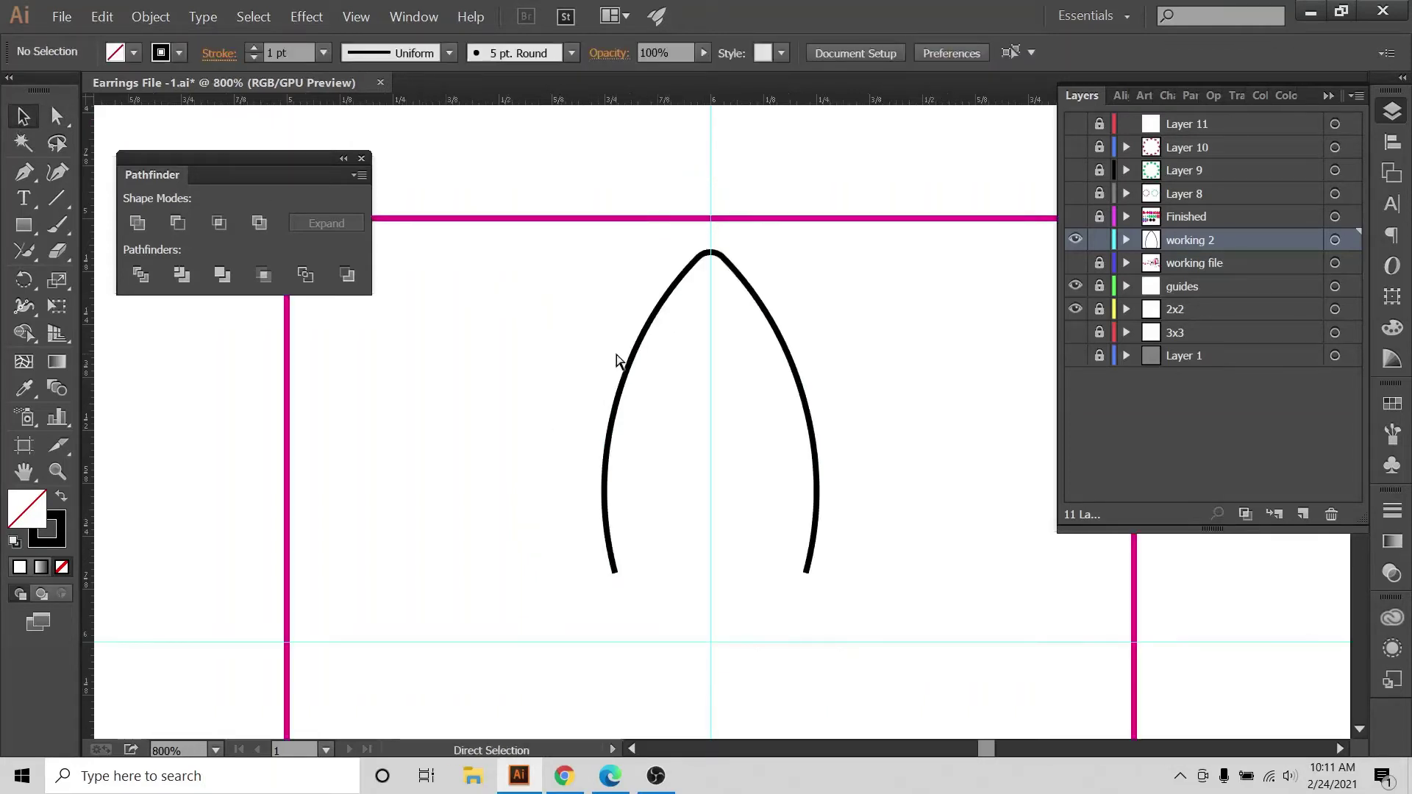
pyautogui.hotkey('ctrl', '1')
pyautogui.hotkey('ctrl', '+')
pyautogui.hotkey('ctrl', '+')
pyautogui.hotkey('ctrl', '+')
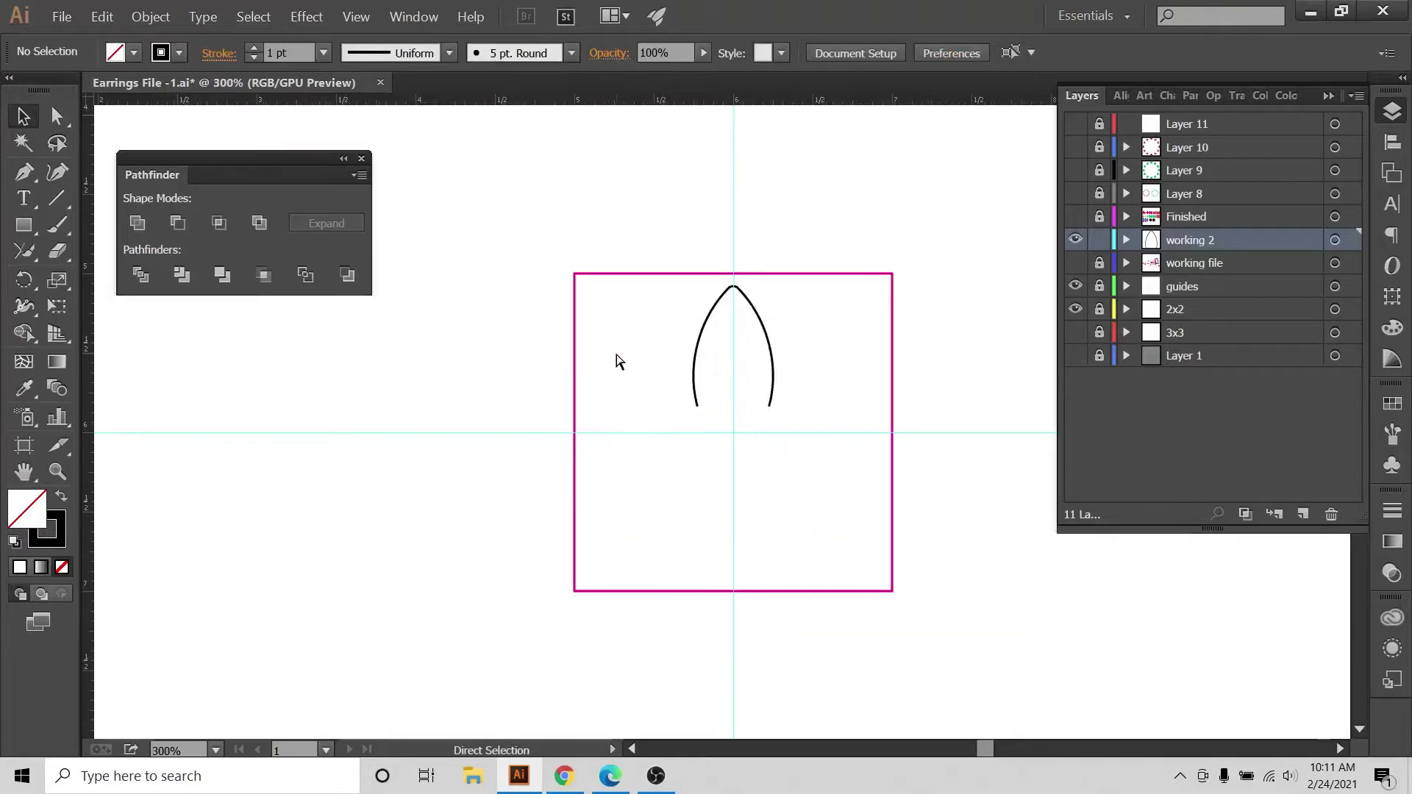
pyautogui.hotkey('ctrl', '+')
pyautogui.hotkey('ctrl', '+')
pyautogui.hotkey('ctrl', '-')
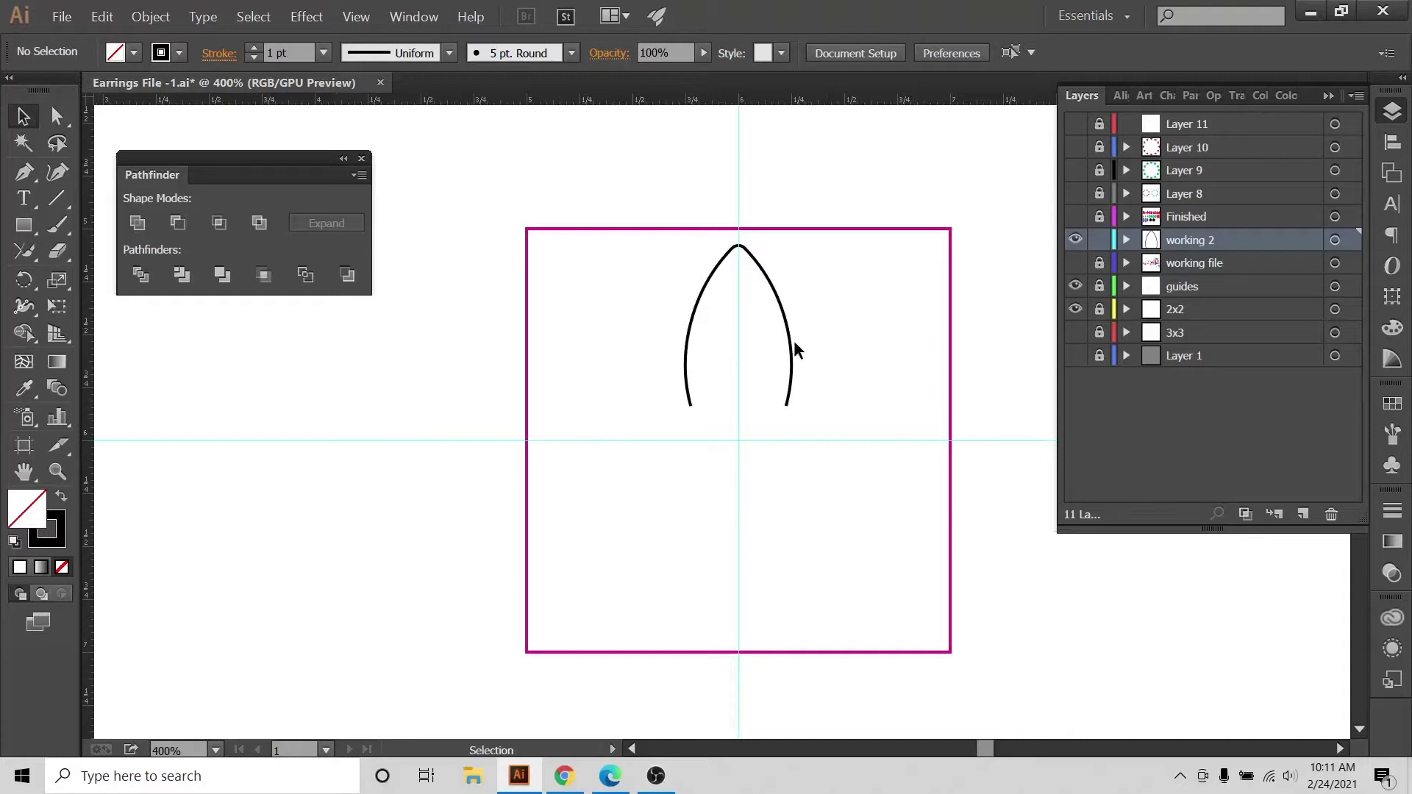
pyautogui.moveTo(804, 323); pyautogui.dragTo(634, 406)
pyautogui.press('Up')
pyautogui.press('Up')
pyautogui.press('Up')
pyautogui.press('Up')
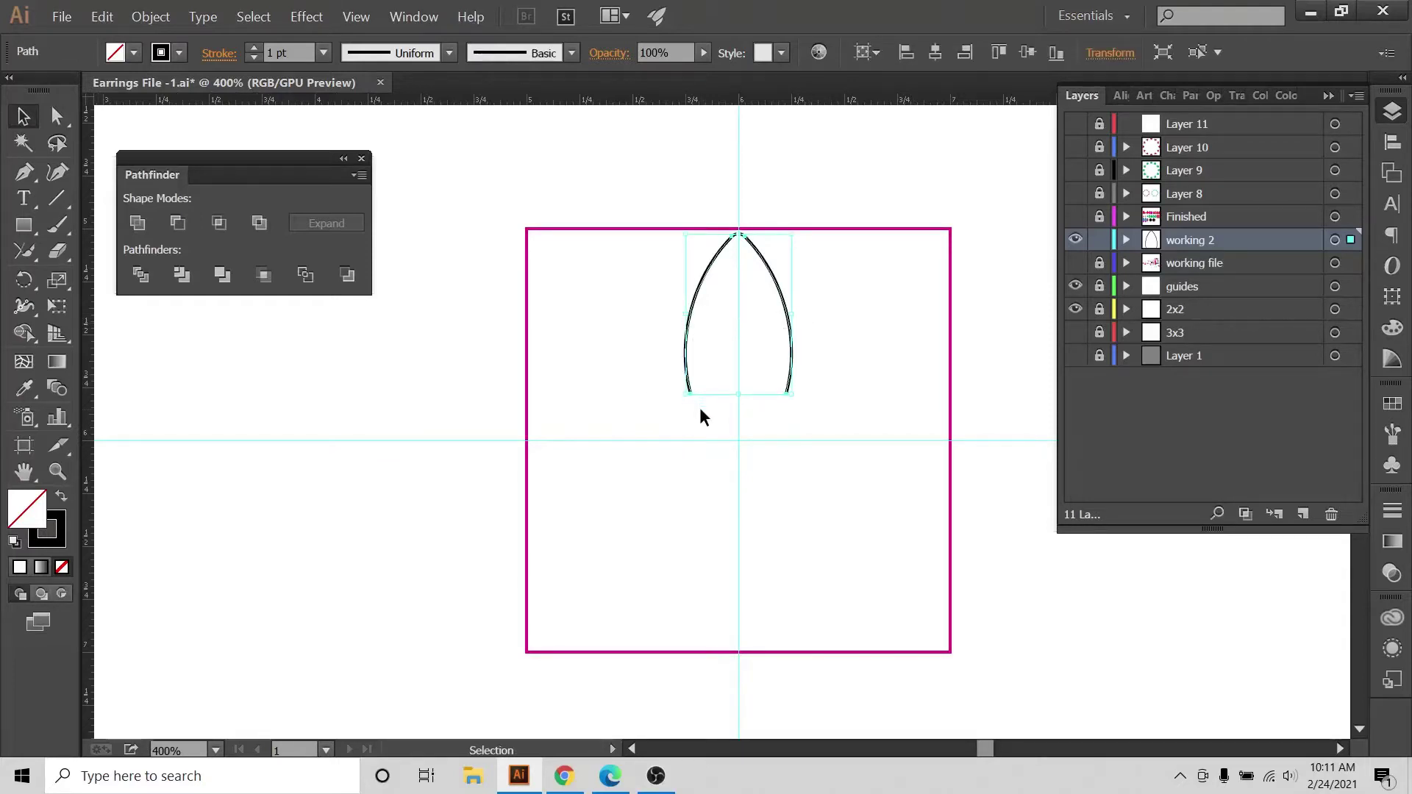
# Narrow the petal by scaling its right side inward to about two thirds of its width.
pyautogui.click(711, 432)
pyautogui.moveTo(826, 306); pyautogui.dragTo(736, 354)
pyautogui.moveTo(797, 318); pyautogui.dragTo(760, 319)
# Switch to Chrome and compare the petal widths in the first two sunflower earring listings.
pyautogui.click(564, 776)
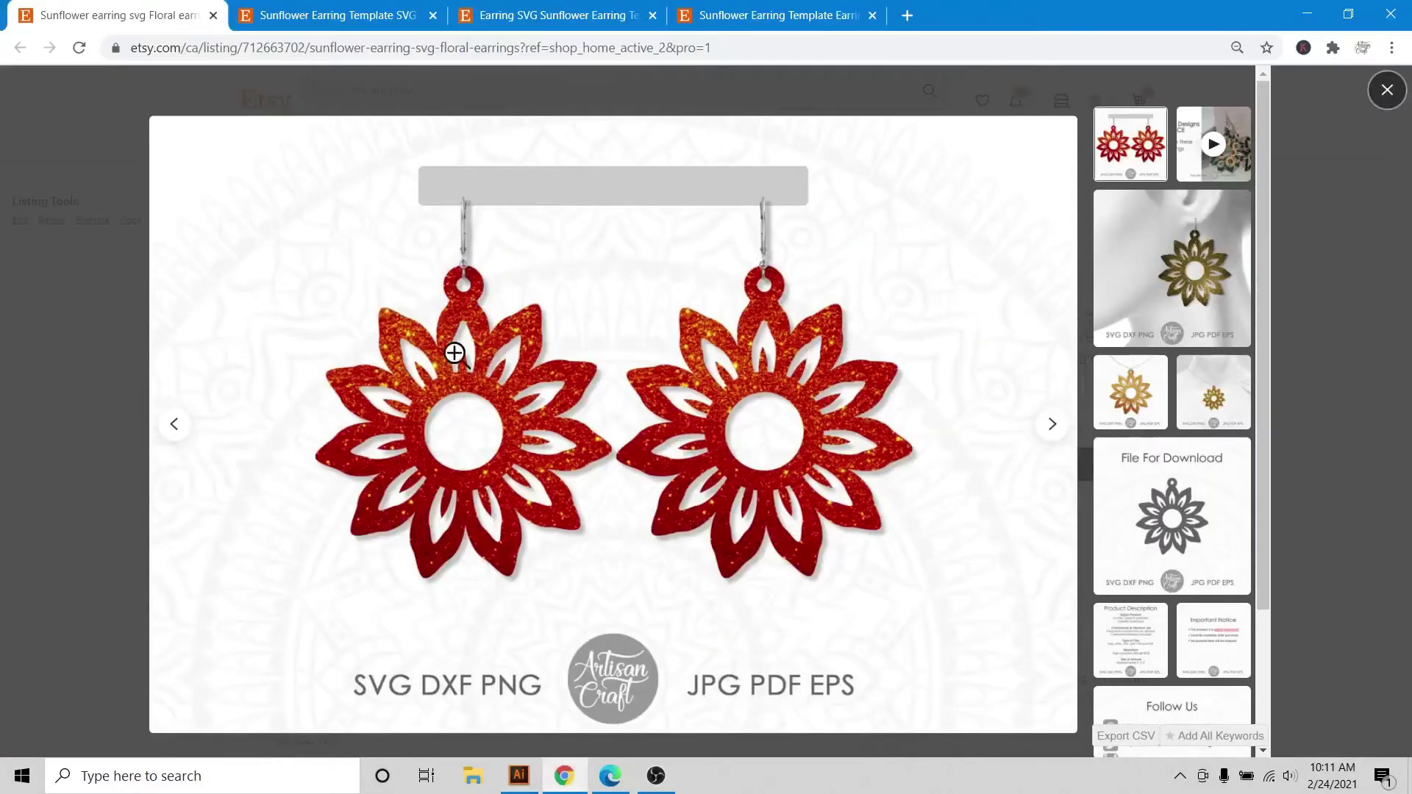
pyautogui.hotkey('ctrl', 'Tab')
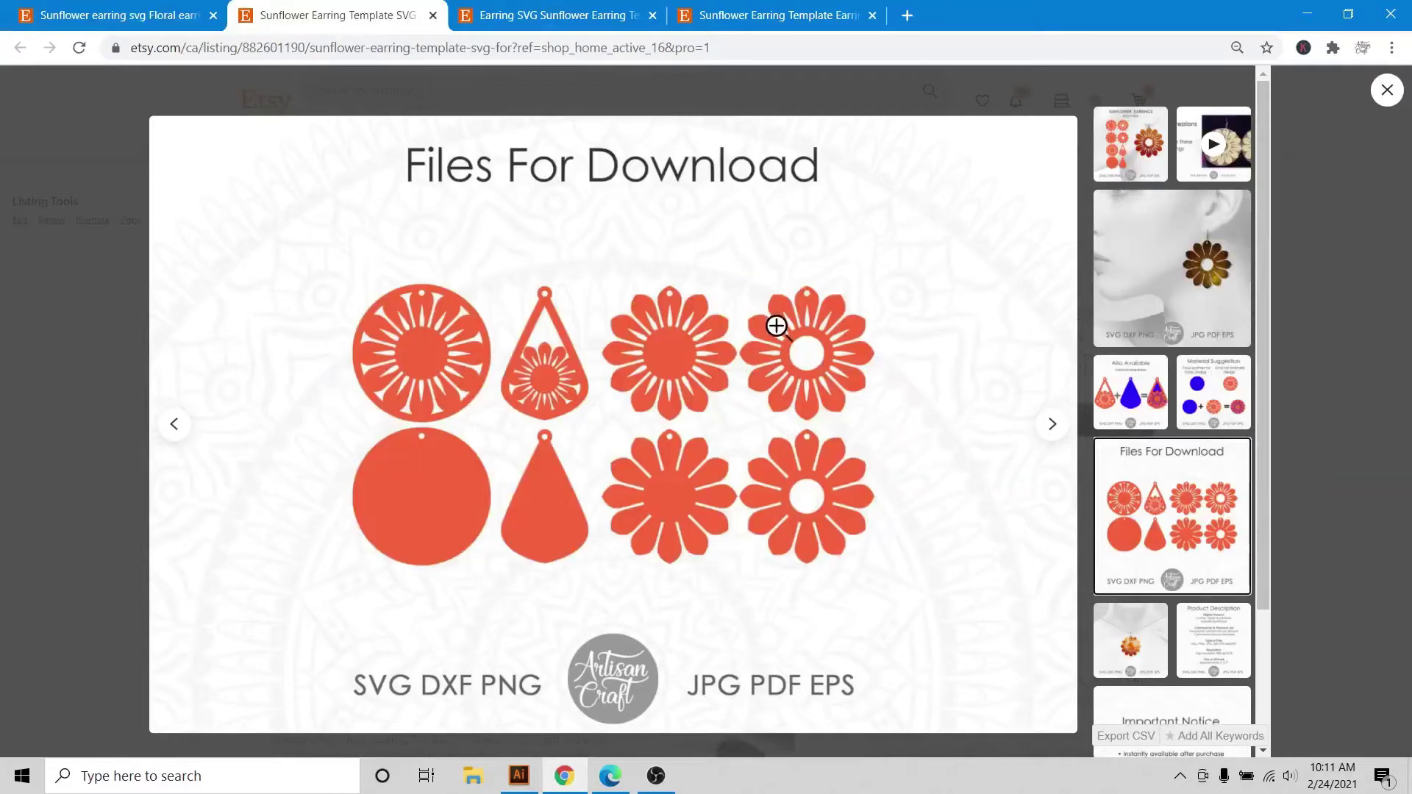
# Switch back to Illustrator, centre the petal horizontally on the artboard and deselect it.
pyautogui.click(518, 776)
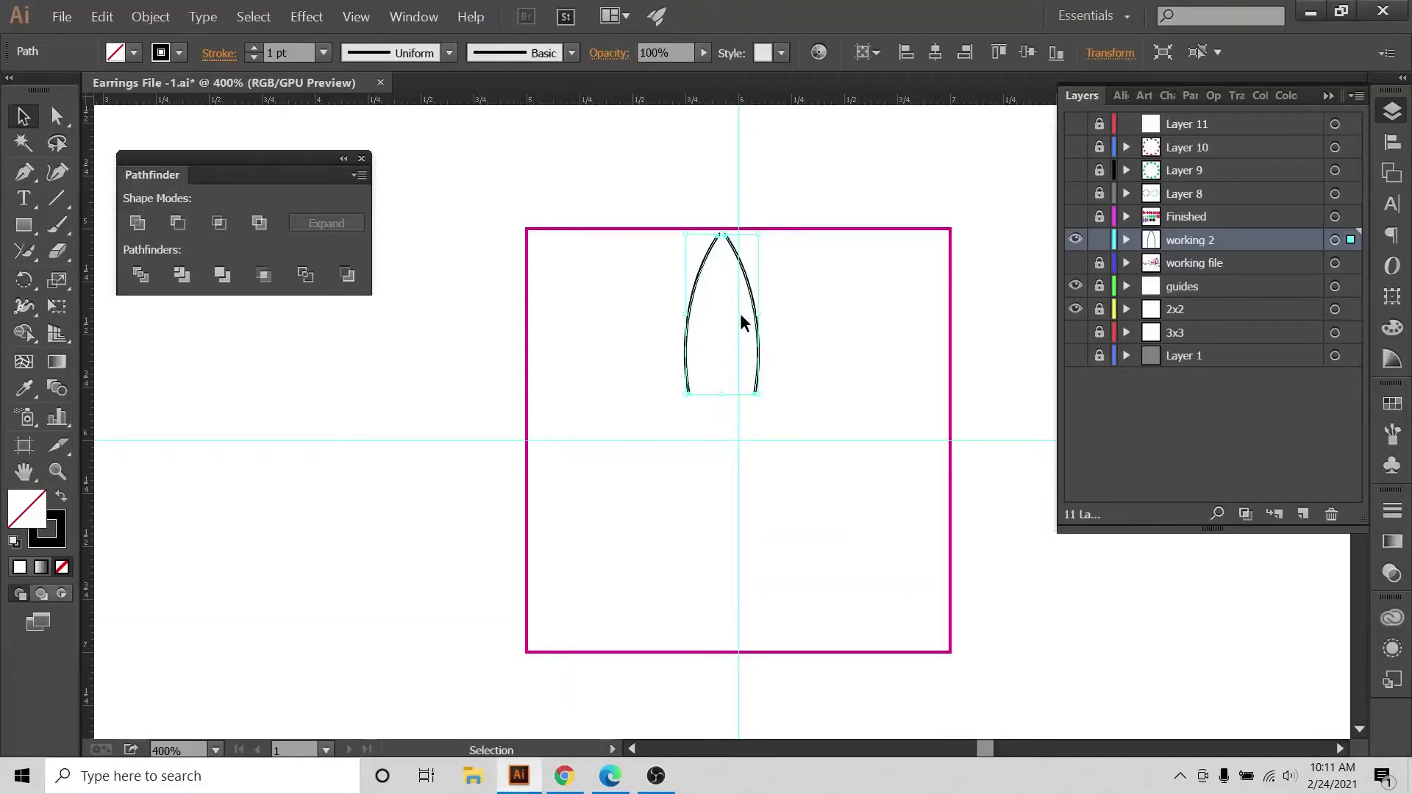
pyautogui.click(1393, 142)
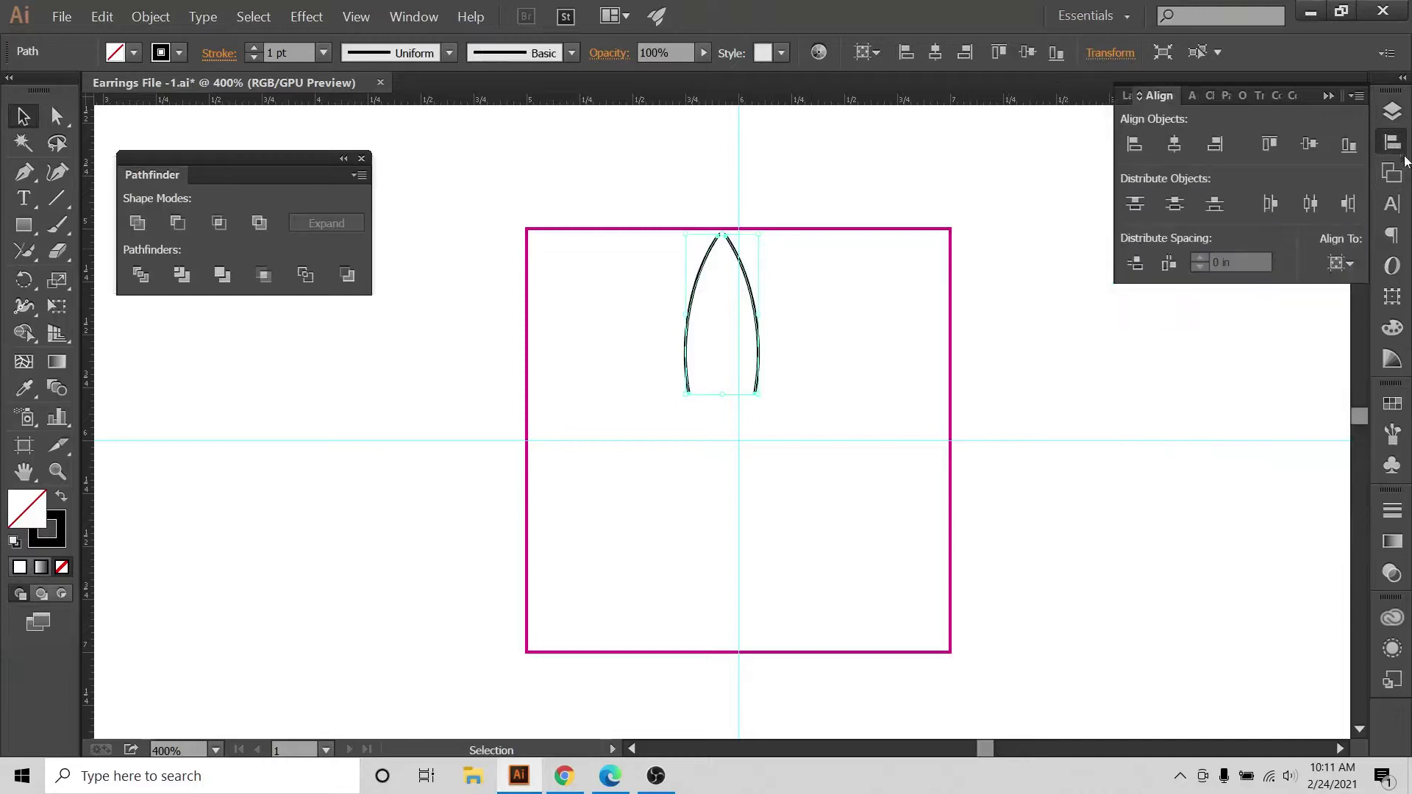
pyautogui.click(1341, 262)
pyautogui.click(1174, 144)
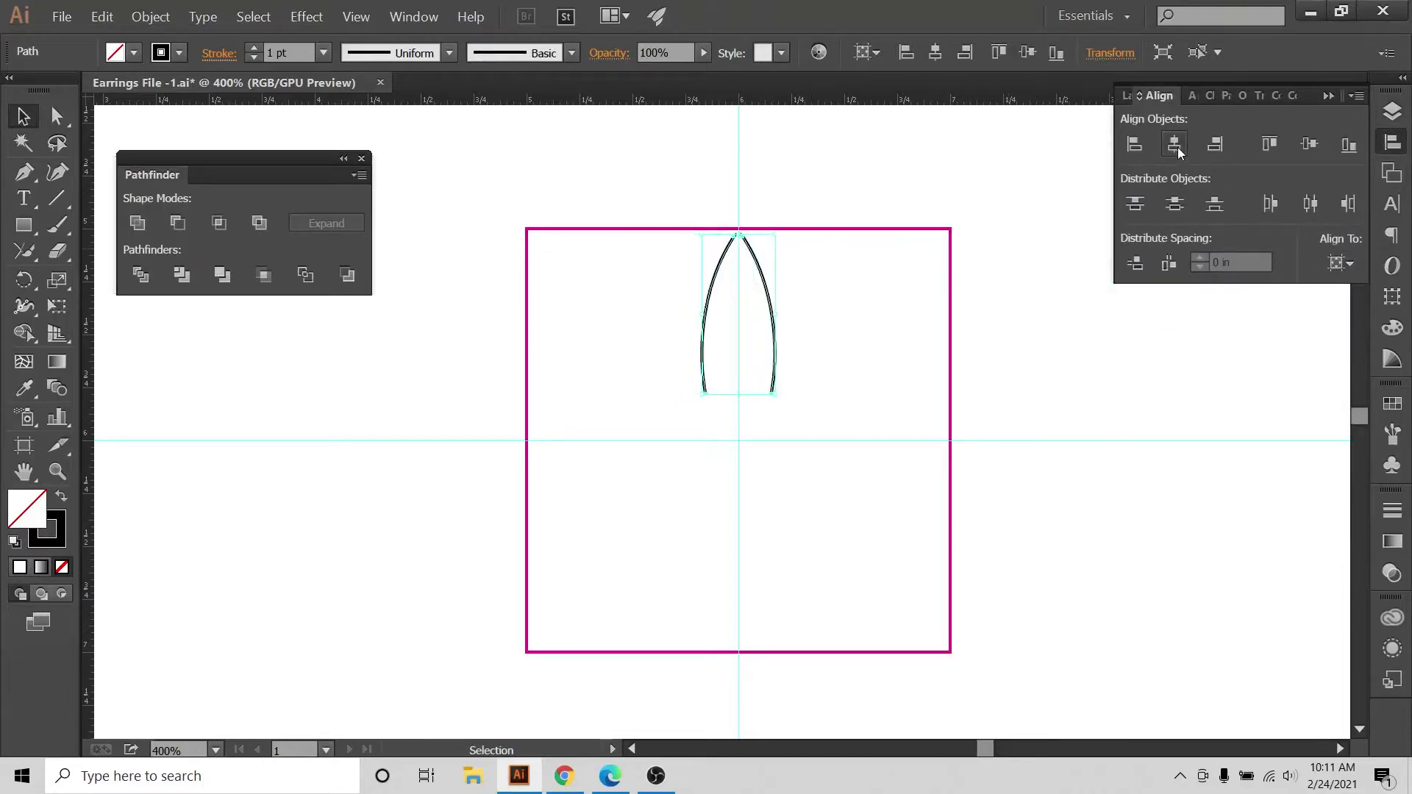
pyautogui.click(838, 214)
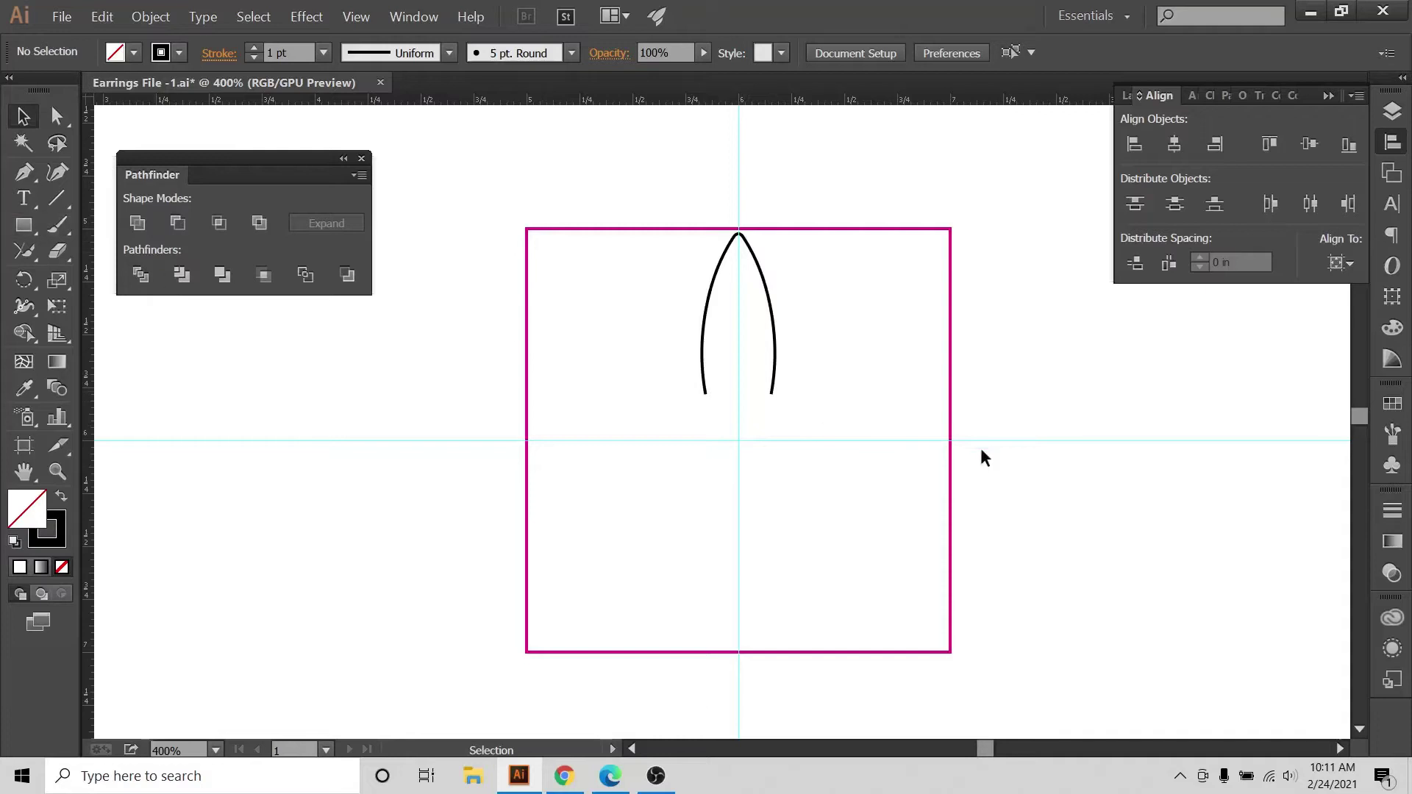
# Place a single anchor point where the guides cross and centre it horizontally and vertically on the artboard.
pyautogui.click(25, 177)
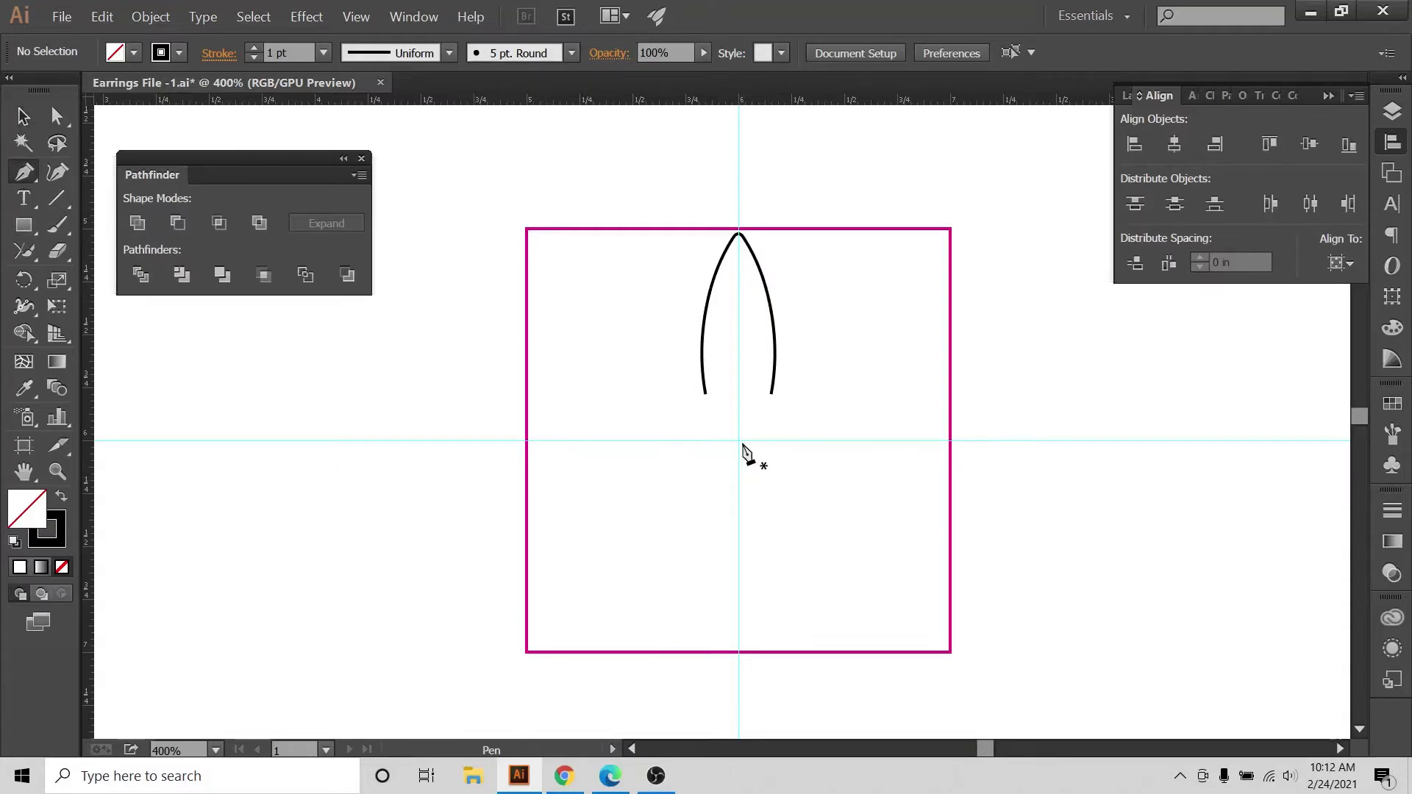
pyautogui.click(739, 441)
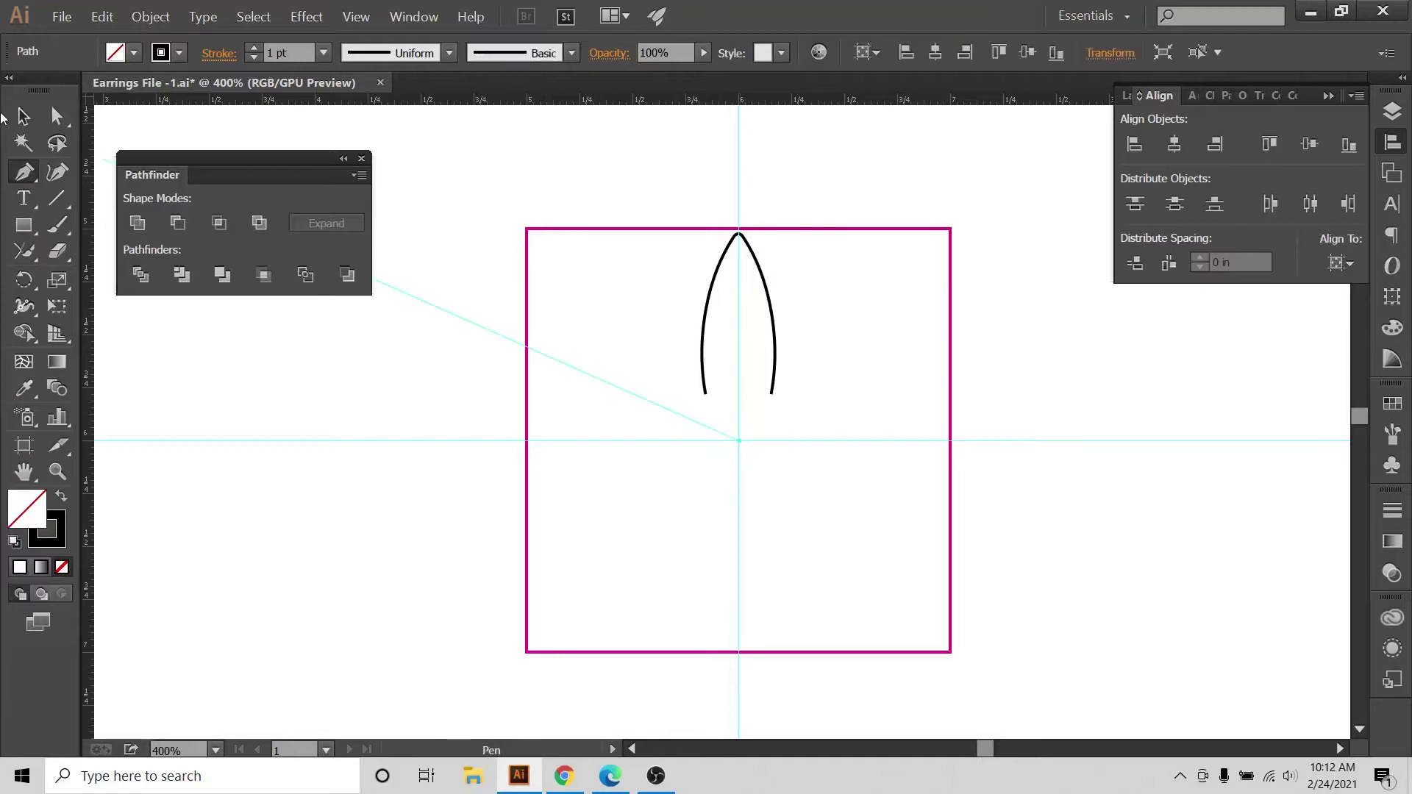
pyautogui.click(24, 116)
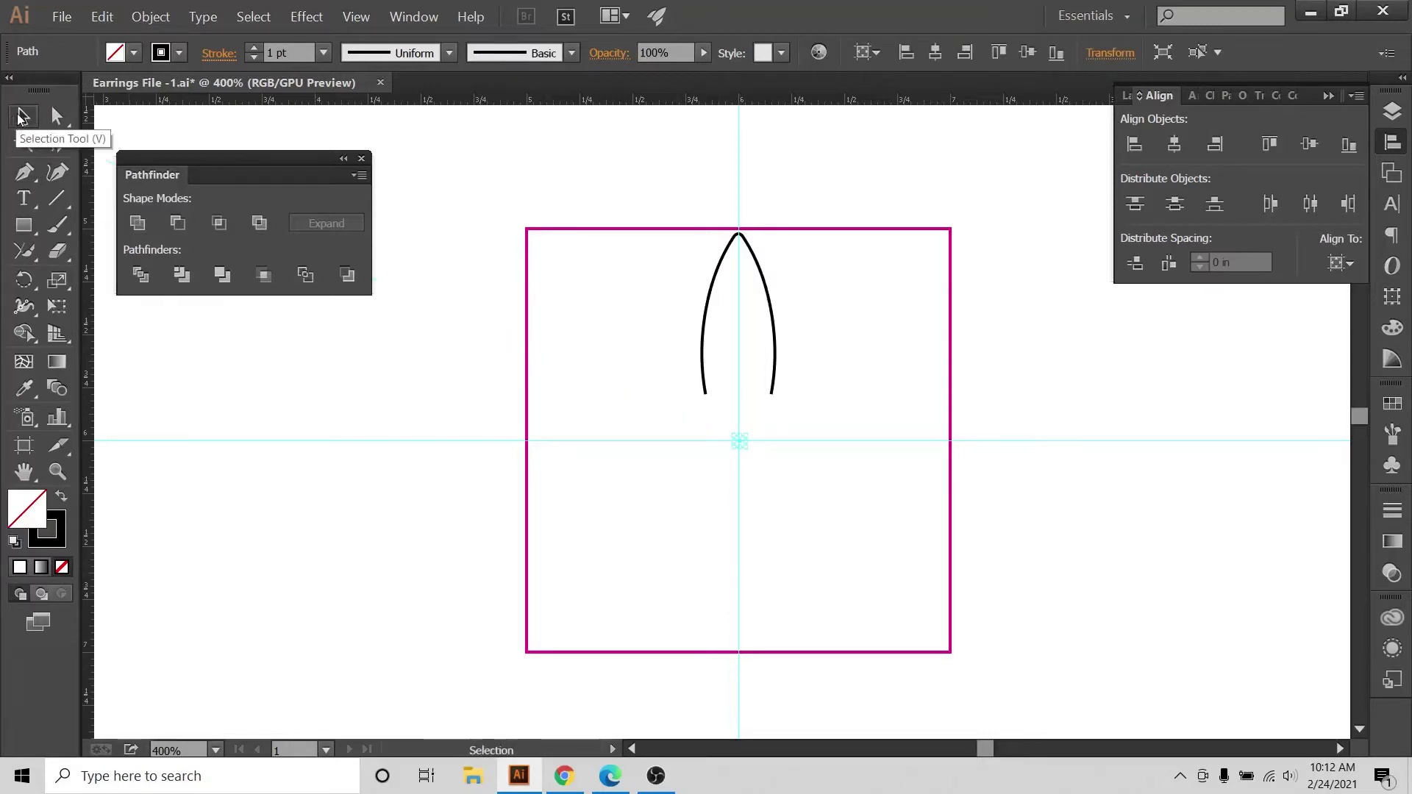
pyautogui.moveTo(700, 429); pyautogui.dragTo(801, 491)
pyautogui.moveTo(694, 434); pyautogui.dragTo(782, 497)
pyautogui.click(1339, 263)
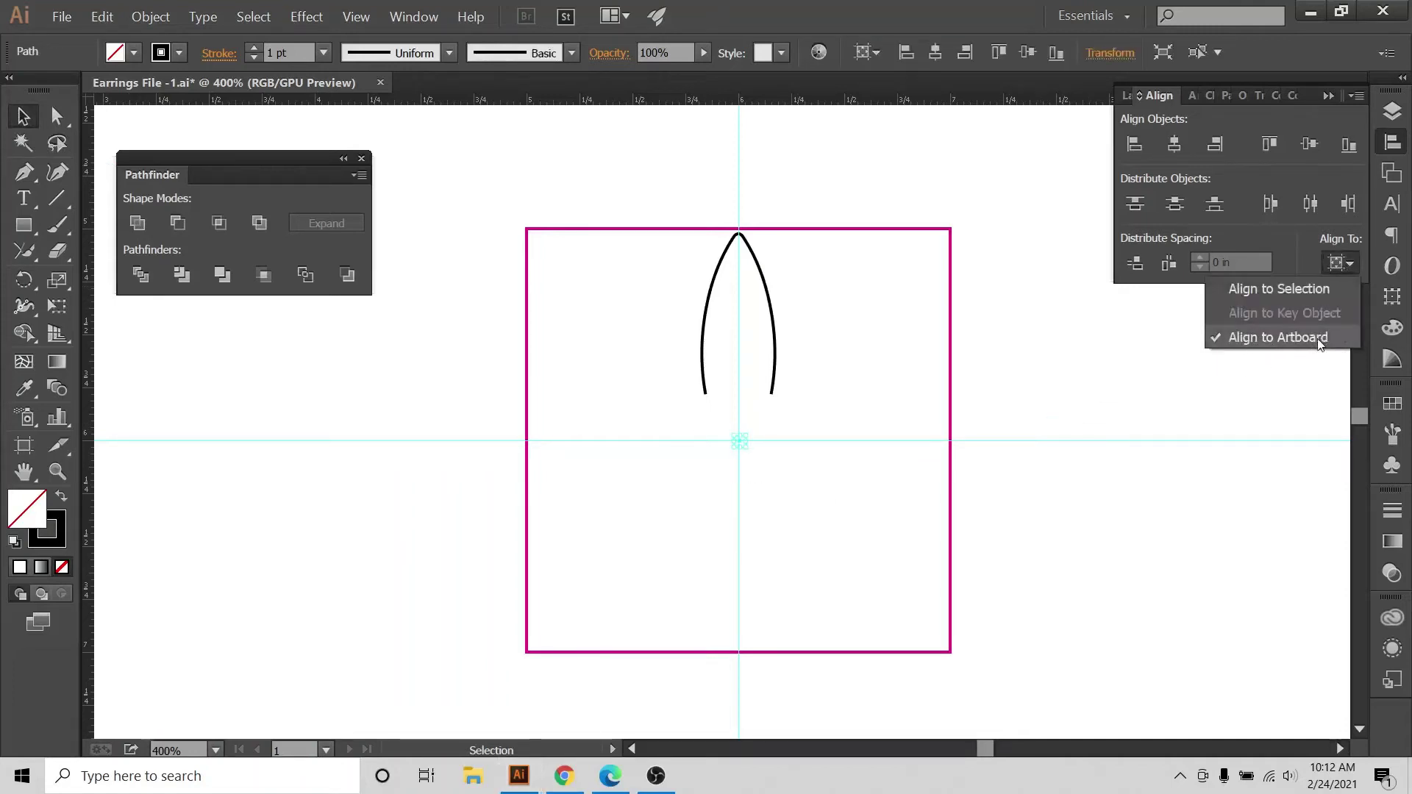
pyautogui.click(1174, 145)
pyautogui.click(1310, 144)
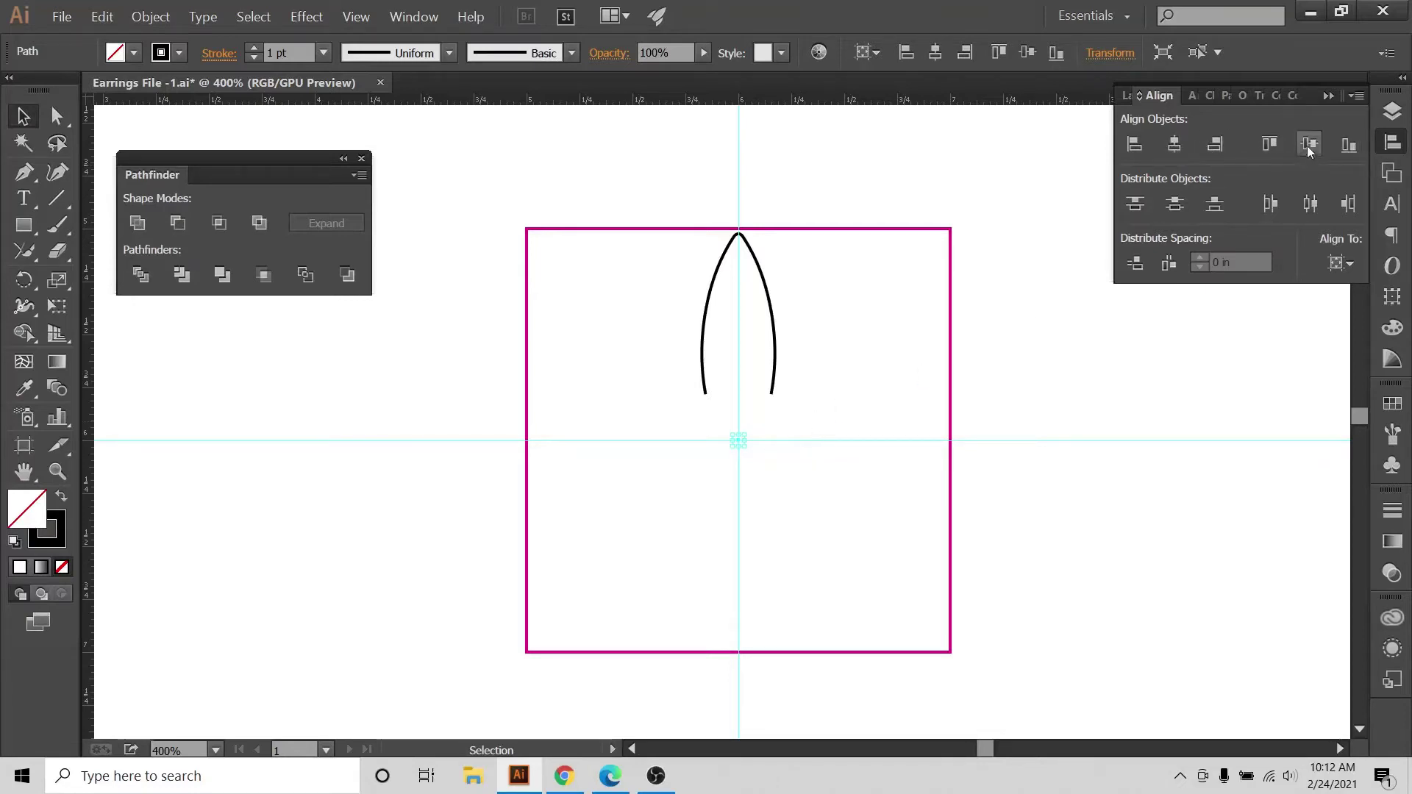
# Centre the petal and the centre anchor point horizontally on the artboard and group them.
pyautogui.moveTo(713, 429); pyautogui.dragTo(775, 476)
pyautogui.moveTo(645, 207); pyautogui.dragTo(817, 621)
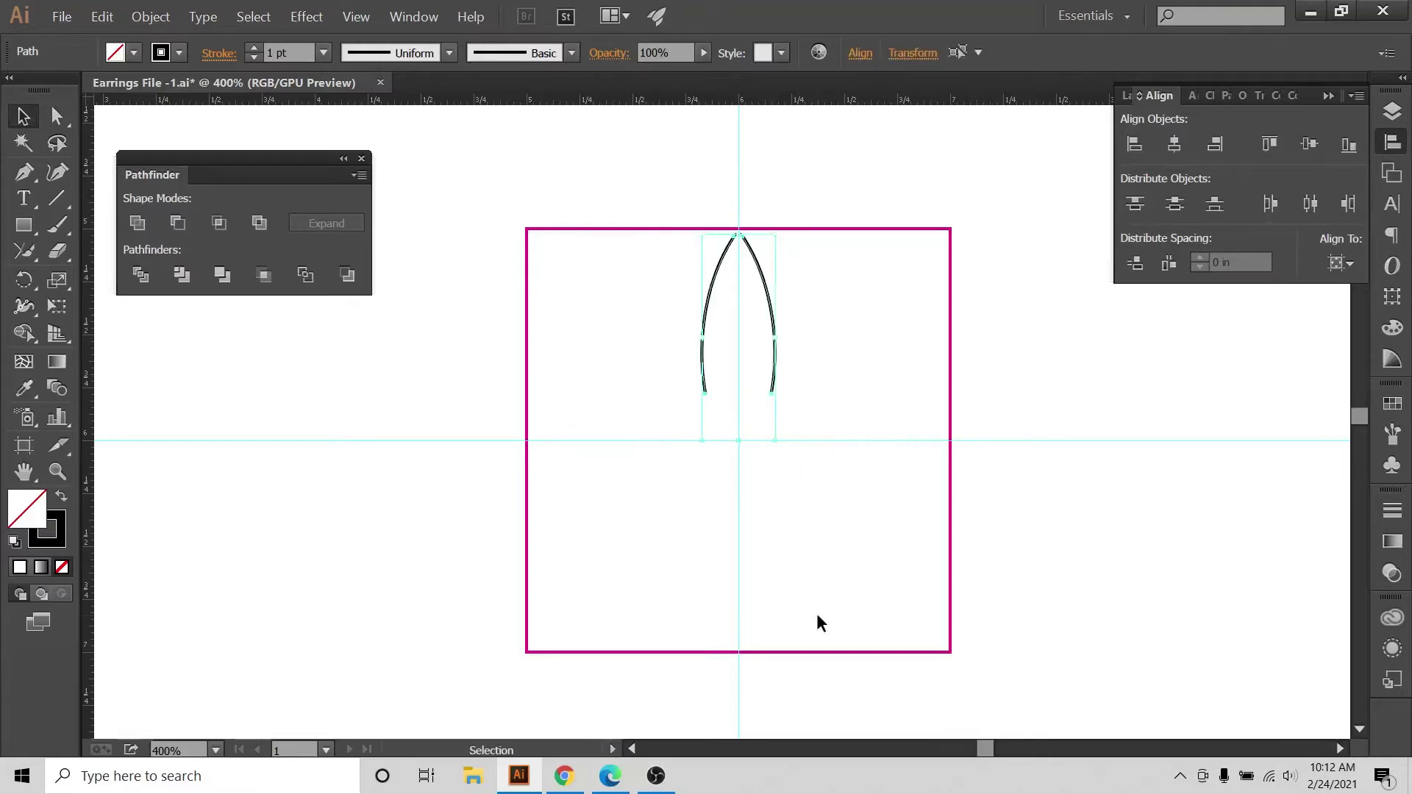
pyautogui.click(1174, 145)
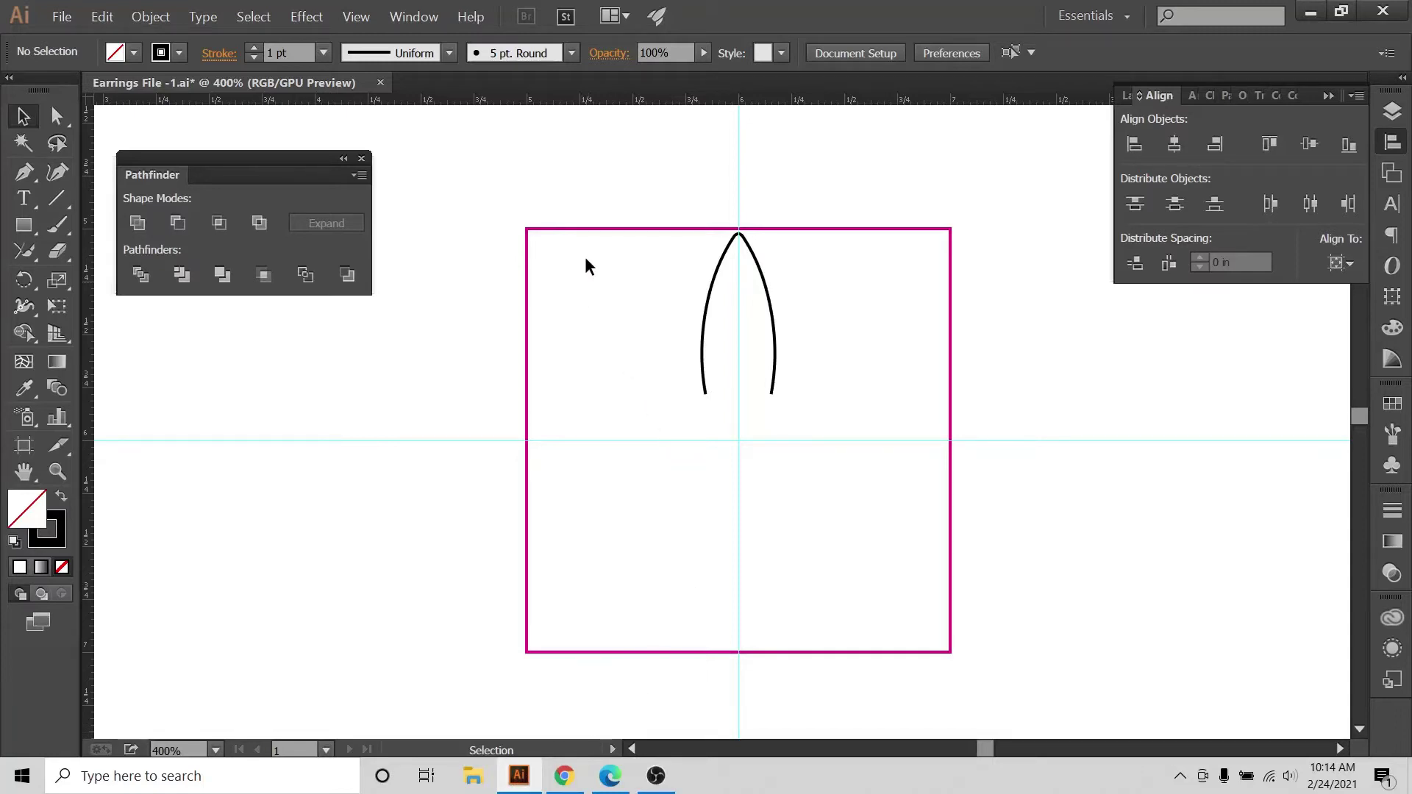
pyautogui.moveTo(627, 211); pyautogui.dragTo(883, 532)
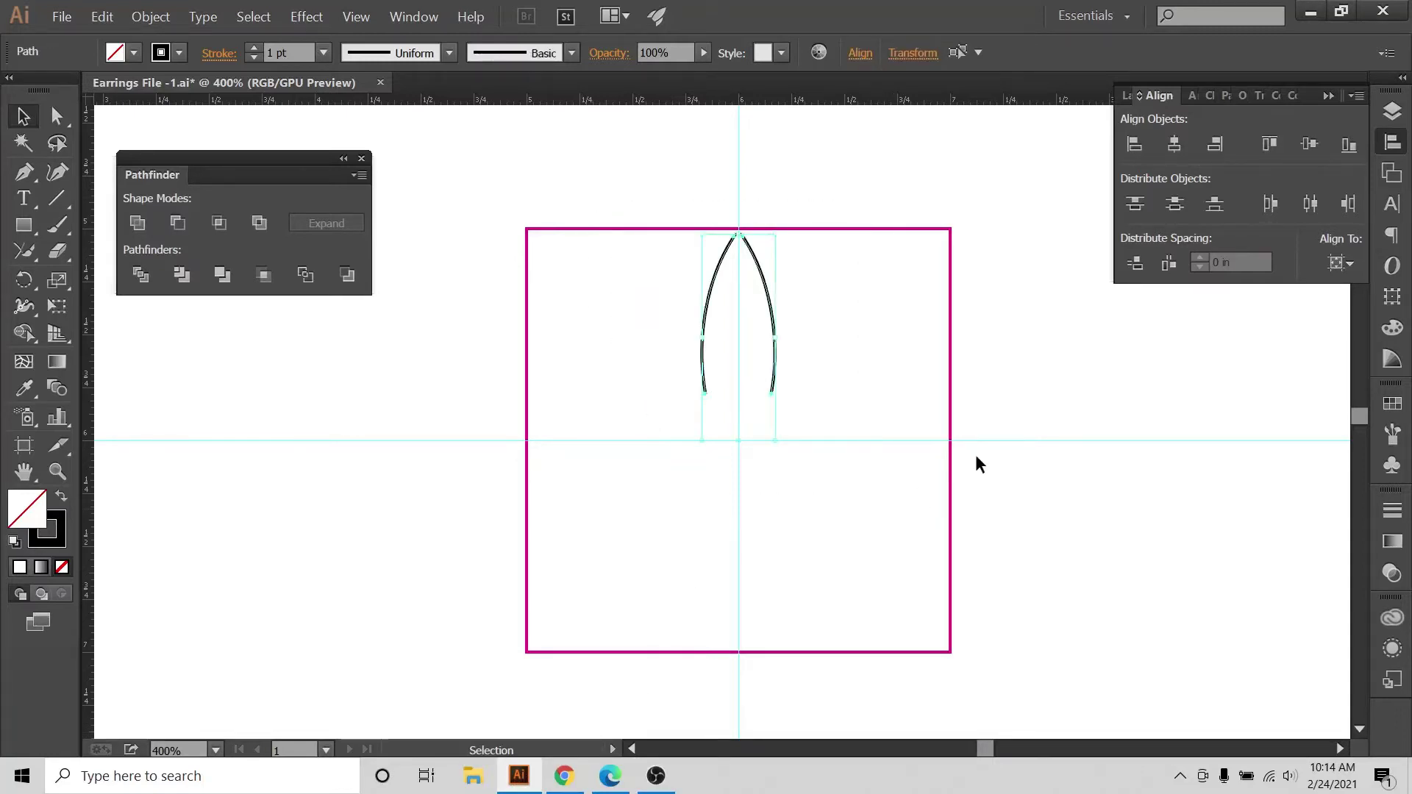
pyautogui.click(1340, 264)
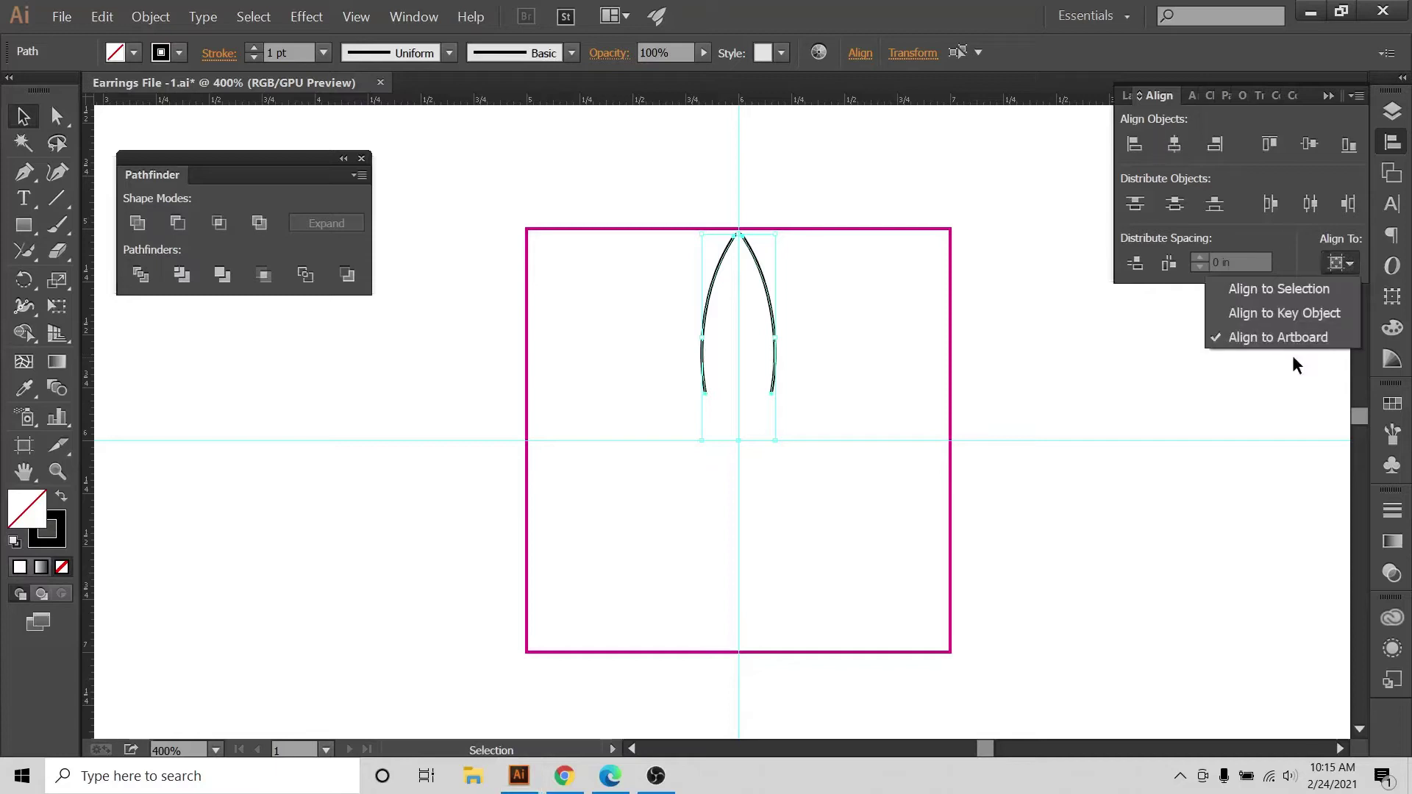
pyautogui.click(1174, 145)
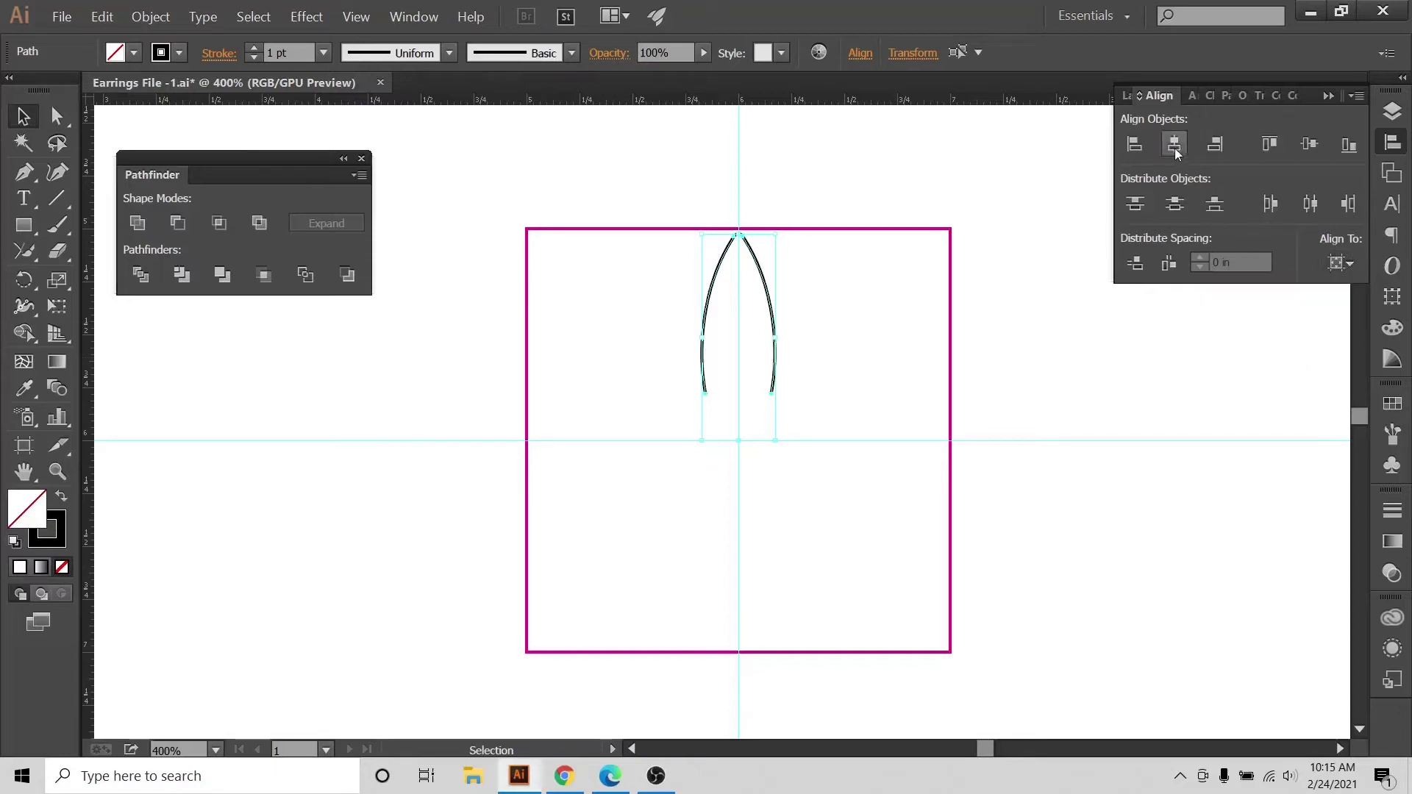
pyautogui.rightClick(769, 305)
pyautogui.click(827, 373)
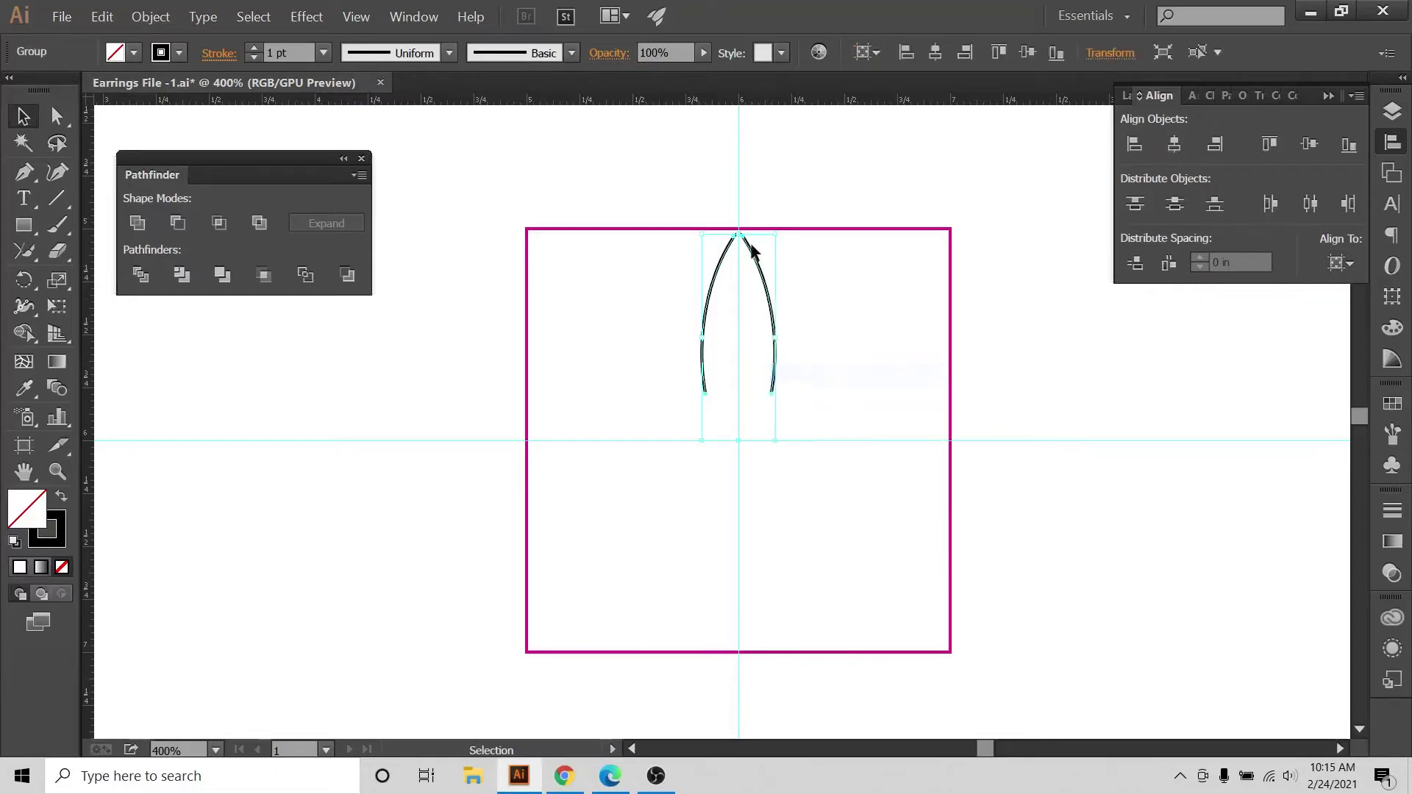
# Set up a Transform effect on the petal group with a 30° rotation and 12 copies, and preview it.
pyautogui.click(294, 22)
pyautogui.moveTo(397, 181)
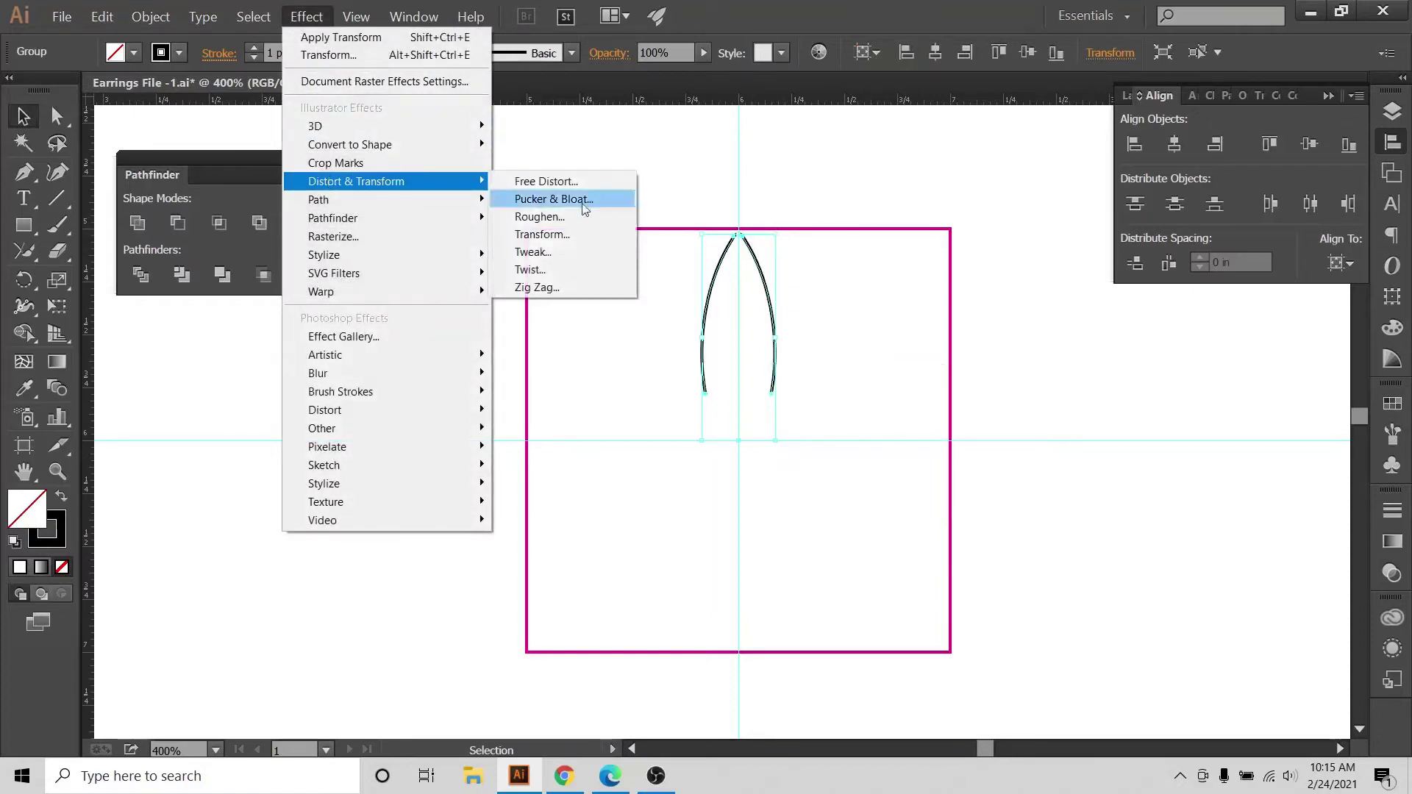
pyautogui.click(563, 234)
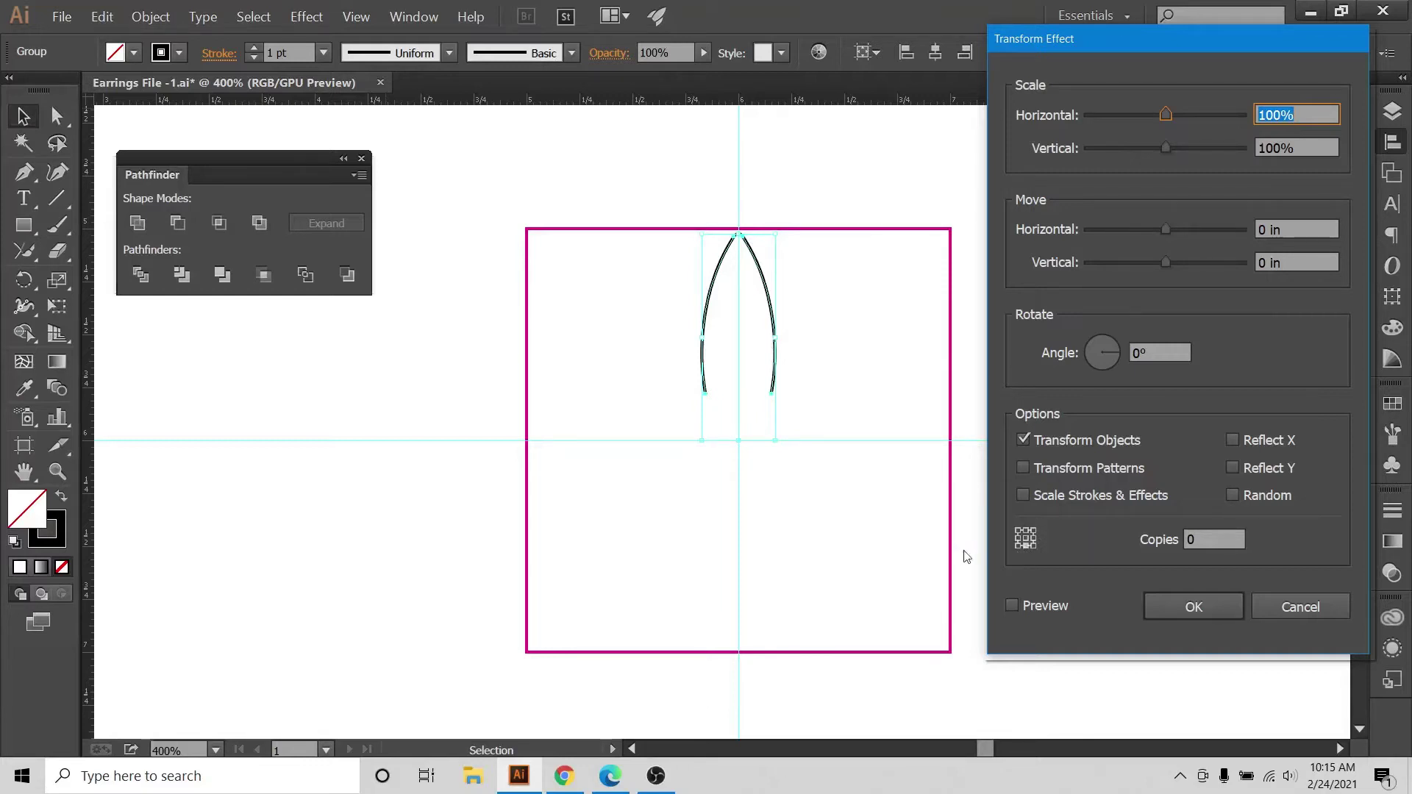
pyautogui.click(1155, 354)
pyautogui.write('30')
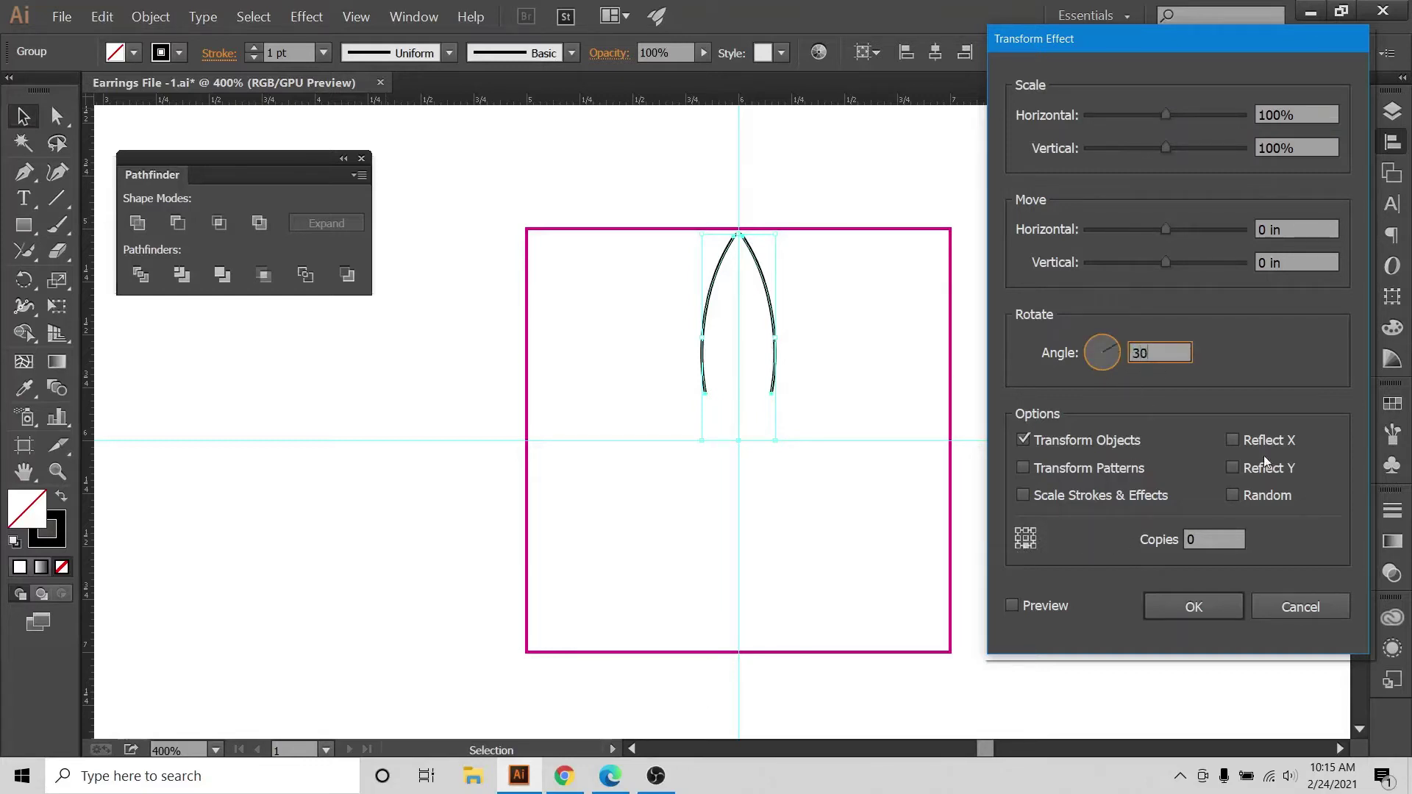
pyautogui.click(1213, 539)
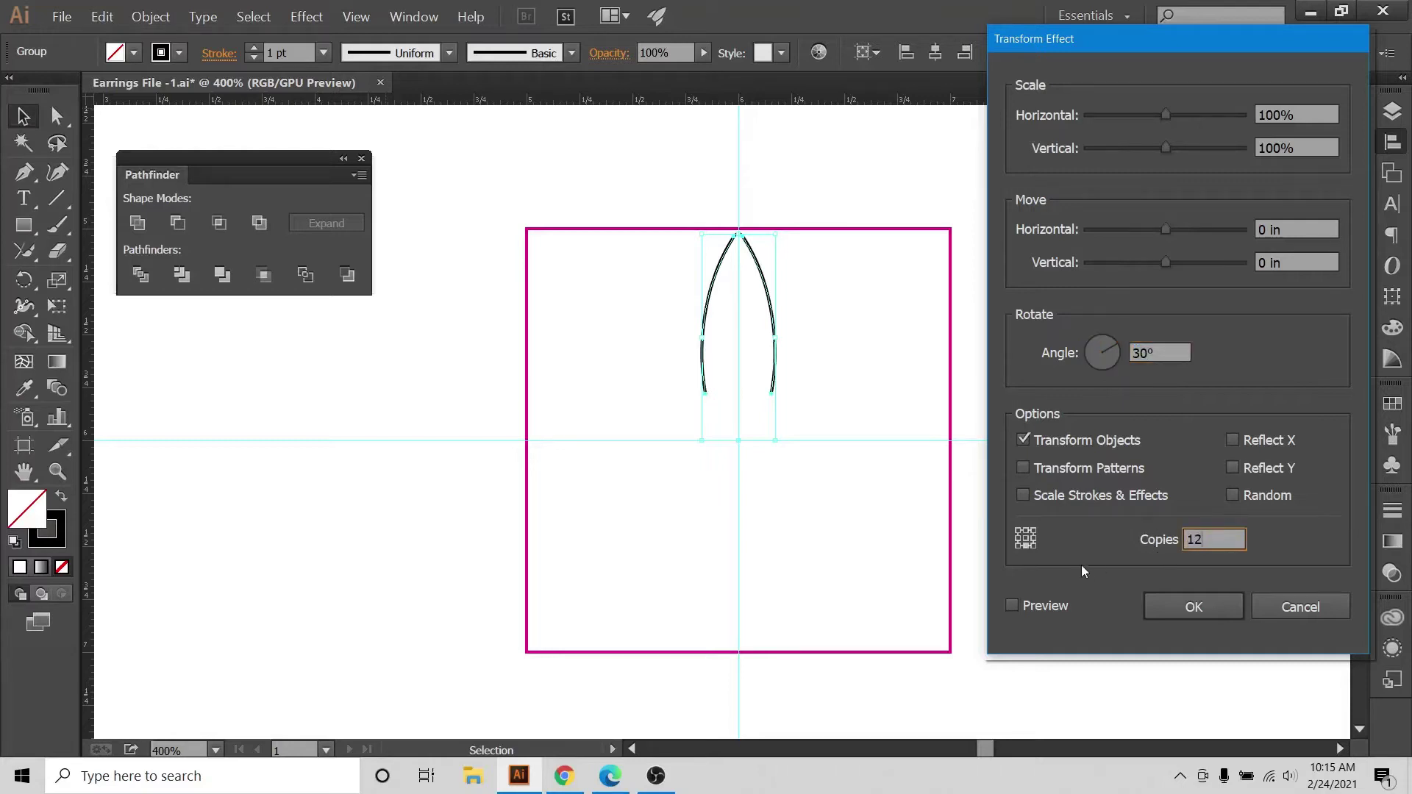
pyautogui.click(1012, 606)
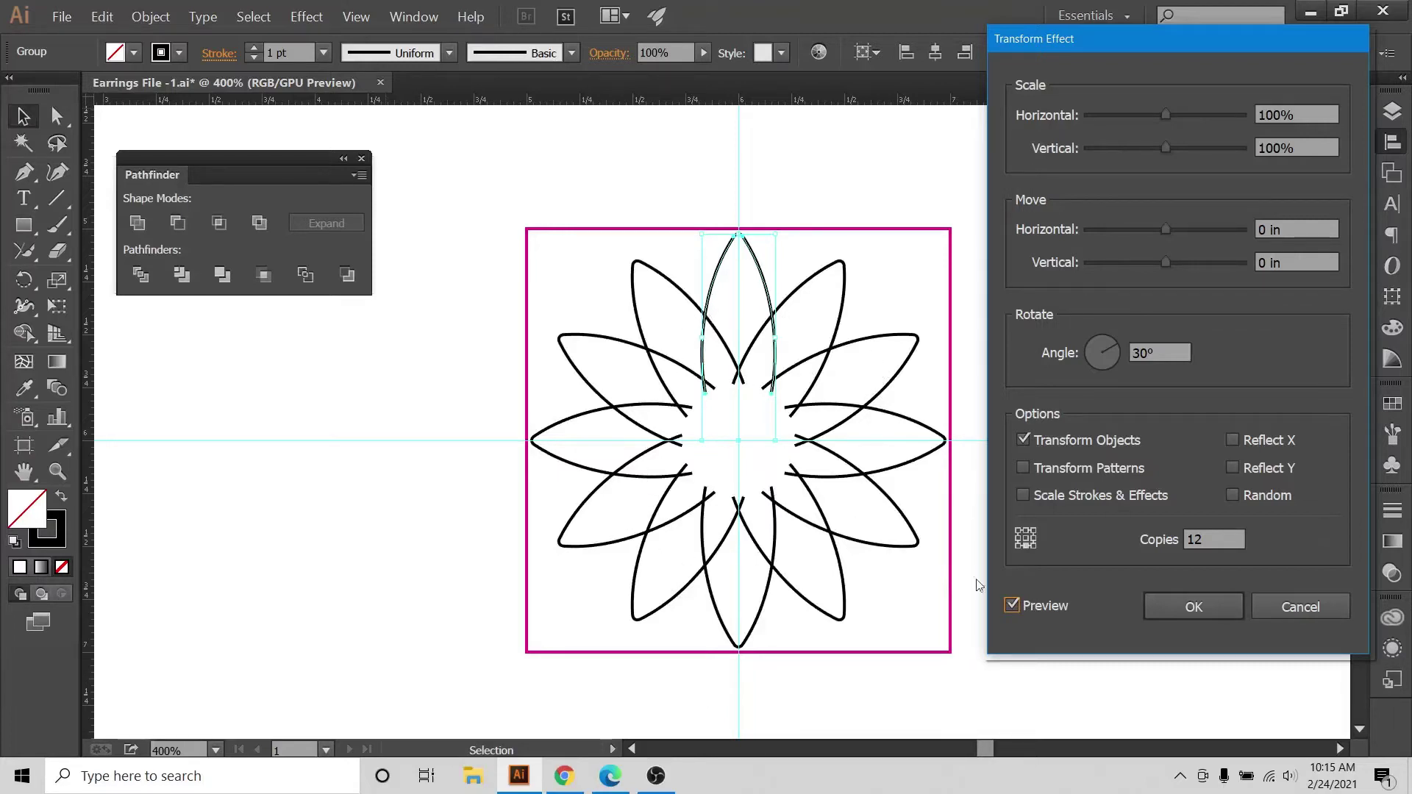
# Try other reference points for the rotation, return to the bottom-centre point and apply the Transform effect.
pyautogui.click(1034, 541)
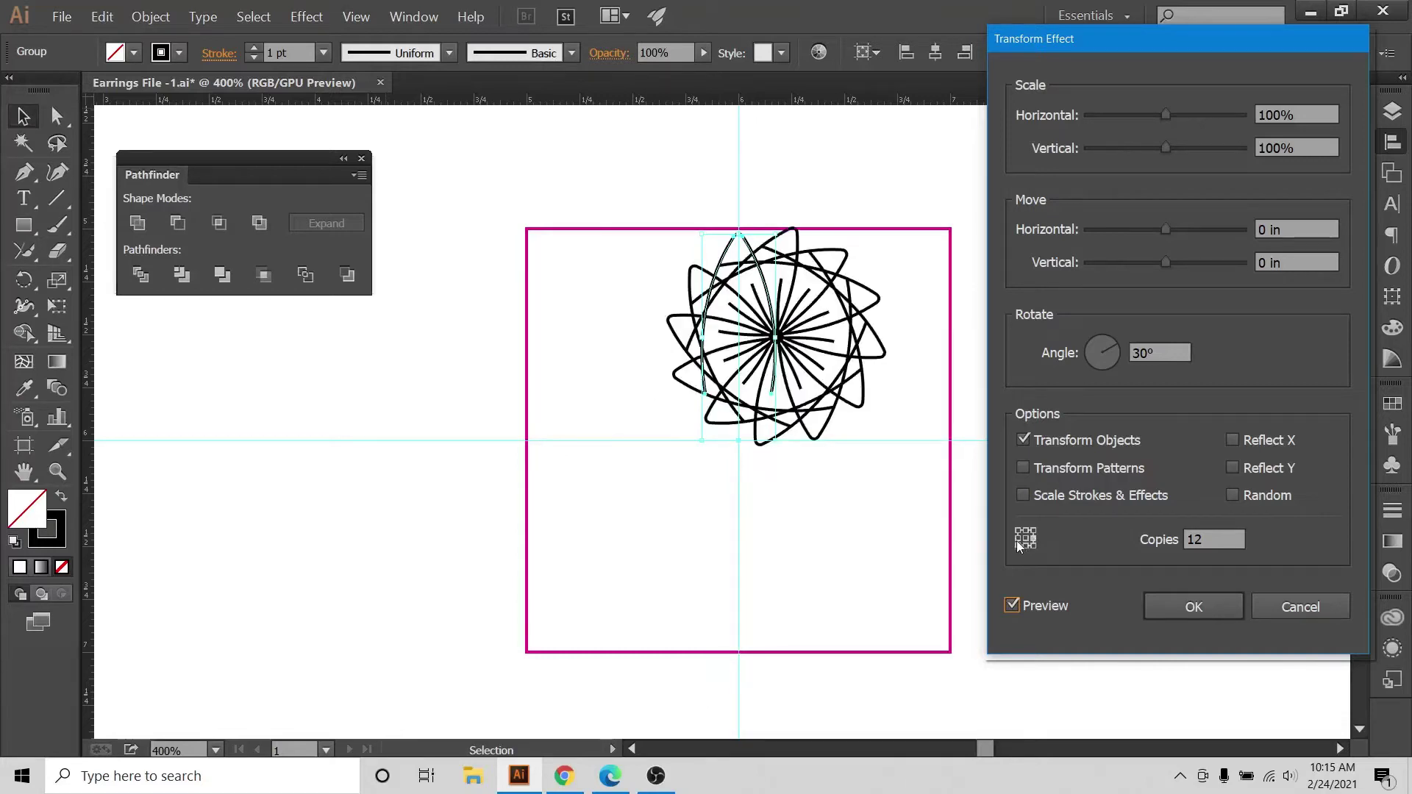
pyautogui.click(1019, 541)
pyautogui.click(1027, 532)
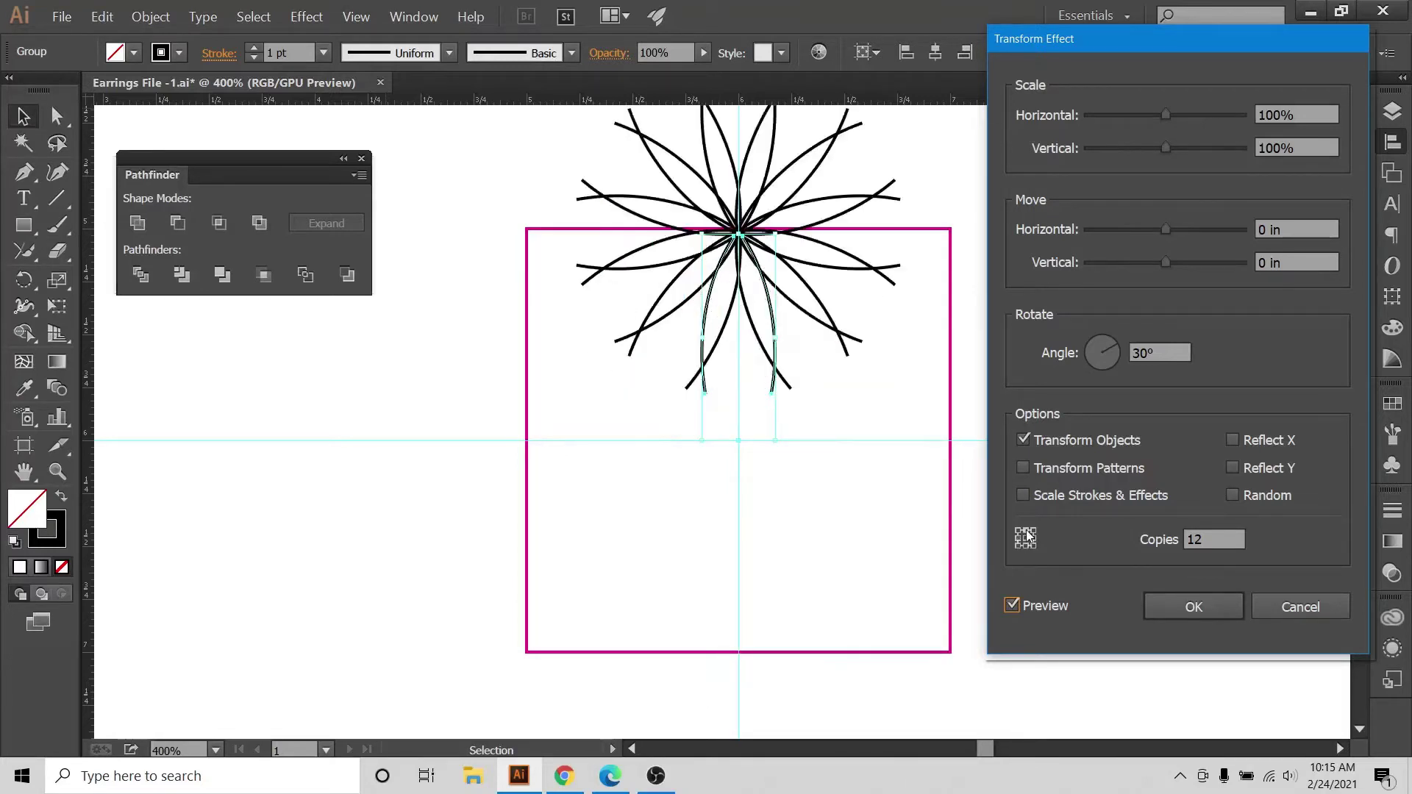
pyautogui.click(1027, 547)
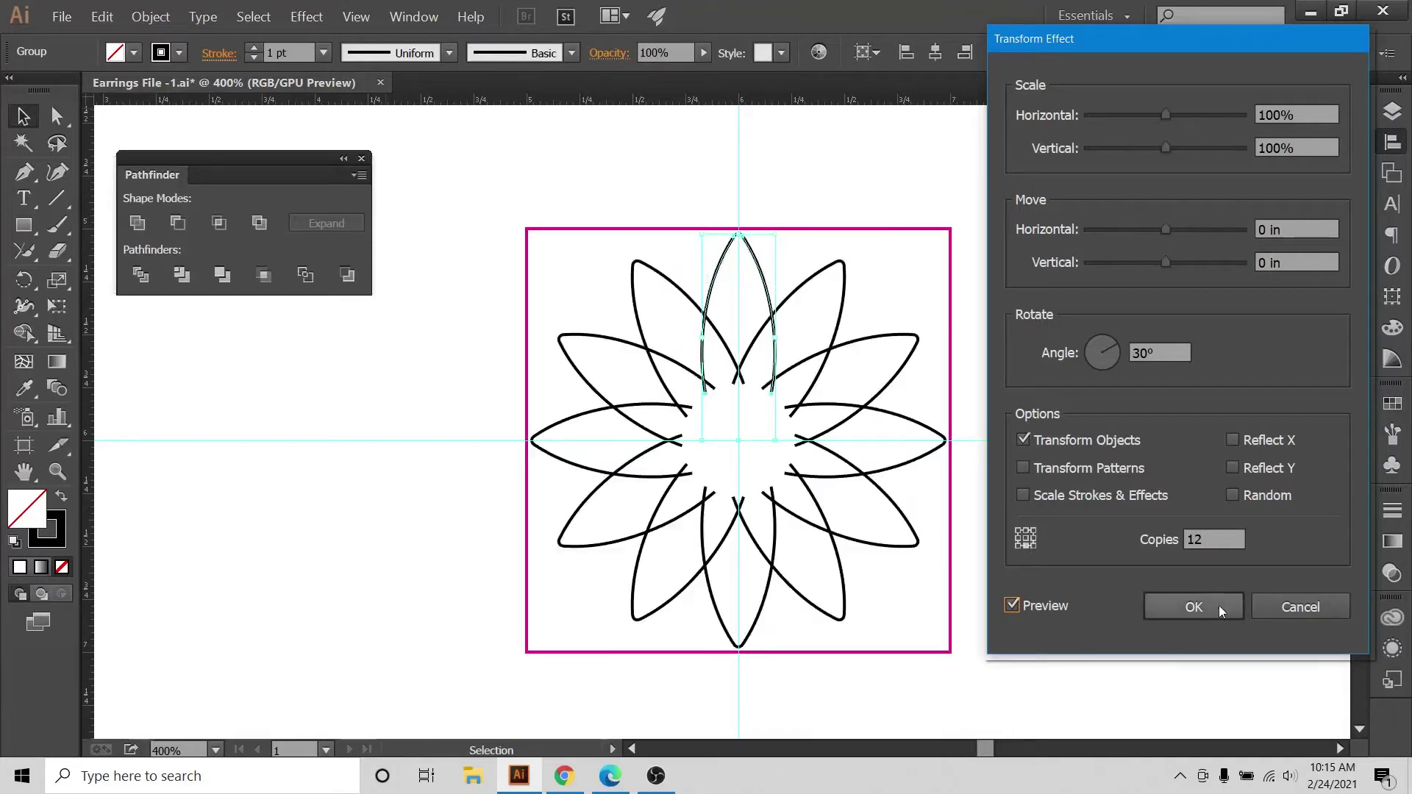
pyautogui.click(1179, 616)
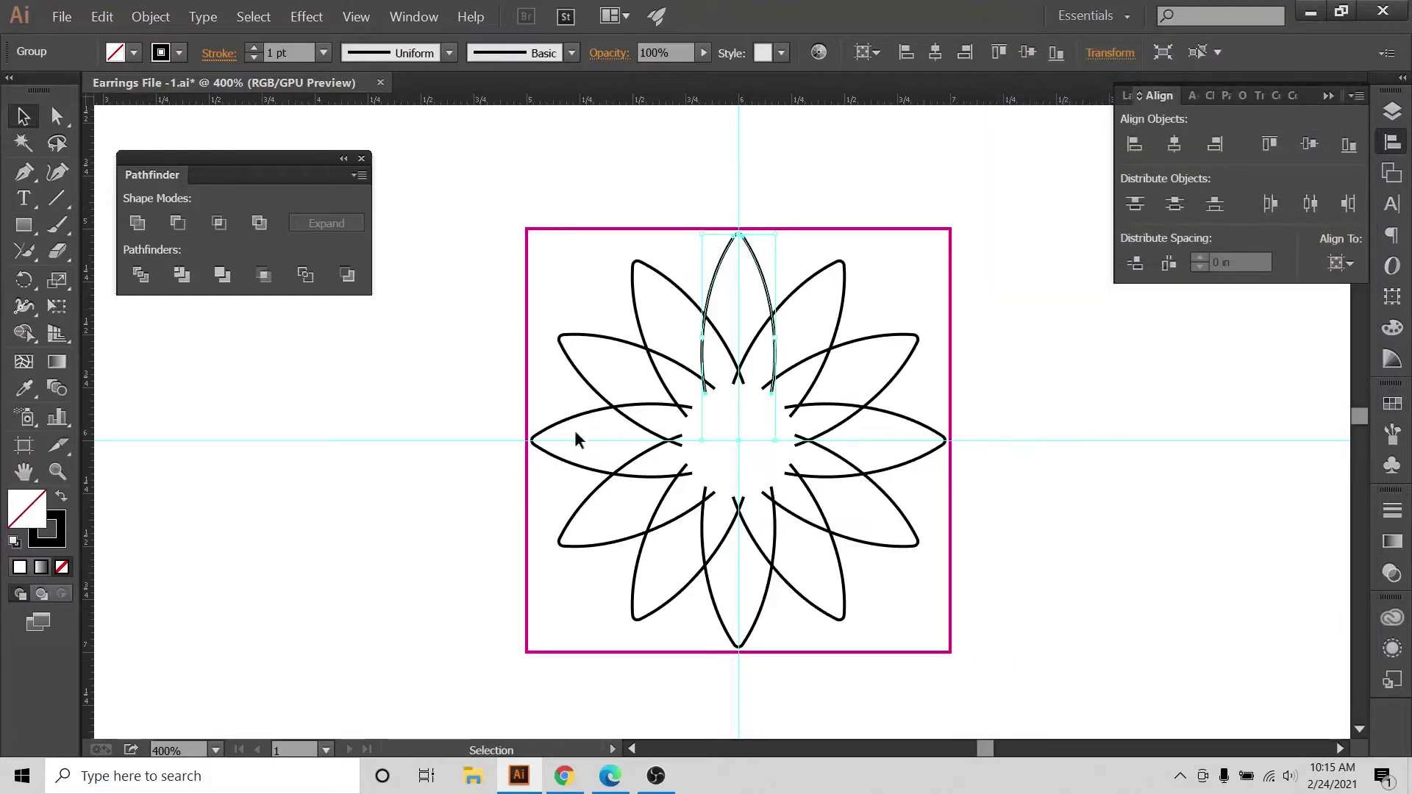
# Check the first earring listing in Chrome, return to Illustrator and lower the group's centre anchor point until neighbouring petals meet at their bases.
pyautogui.click(565, 776)
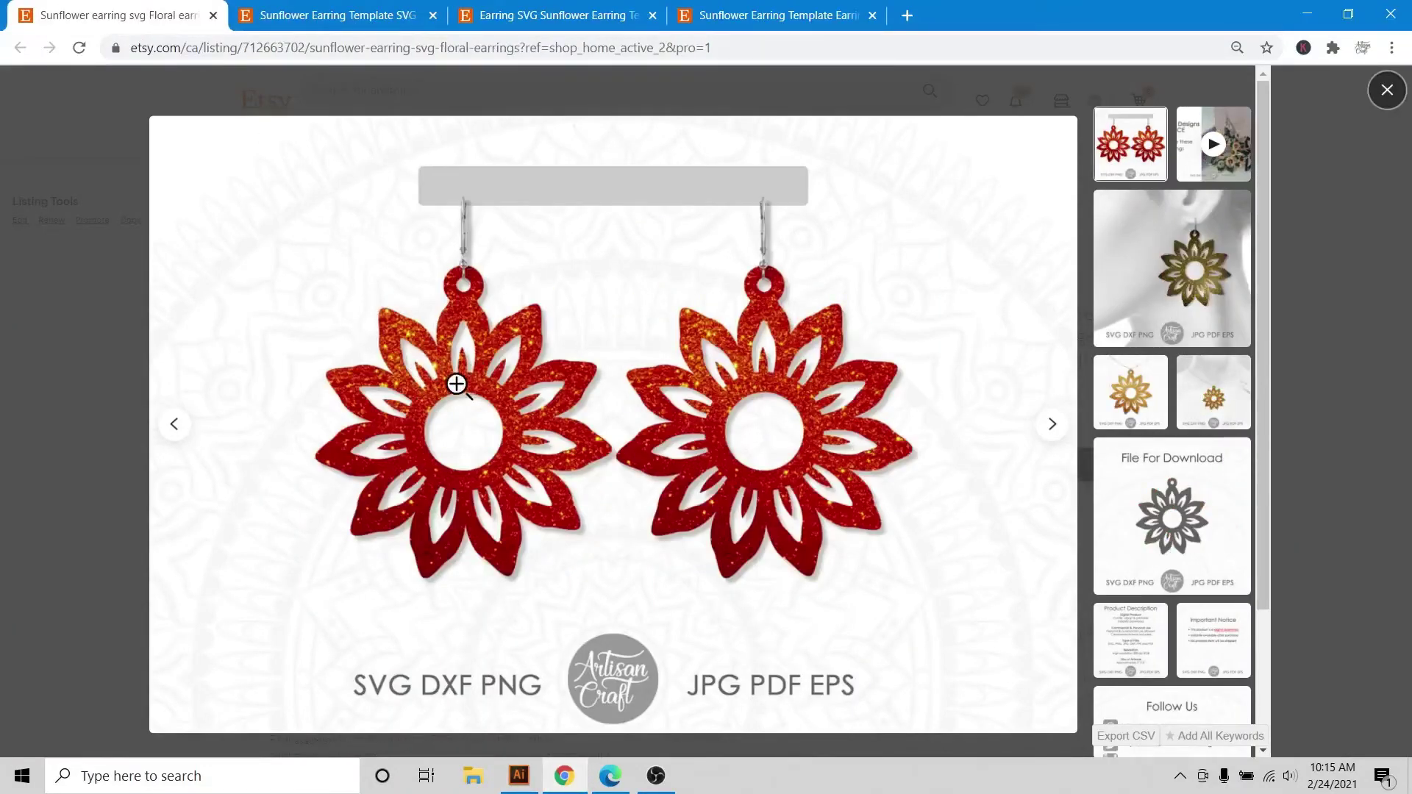
pyautogui.click(519, 776)
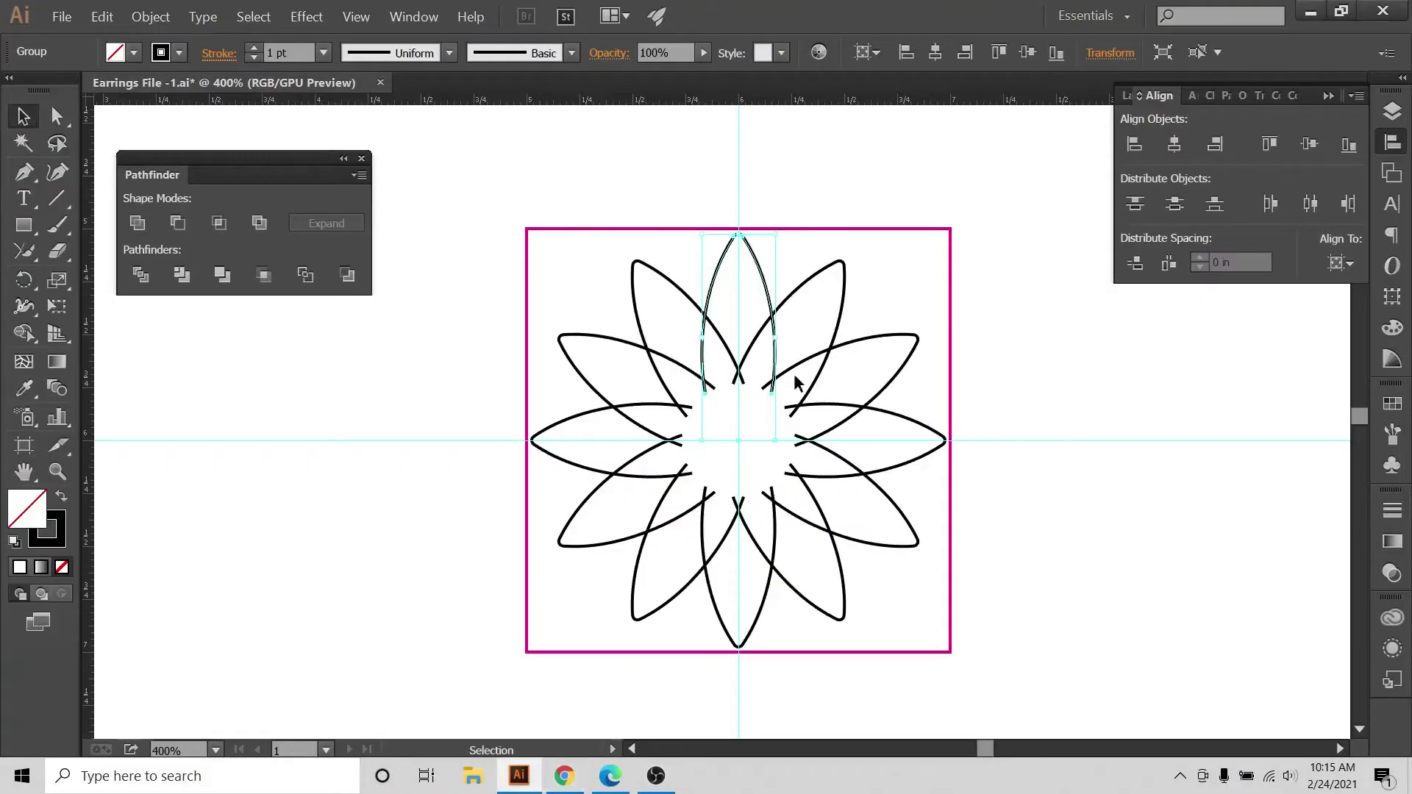
pyautogui.press('a')
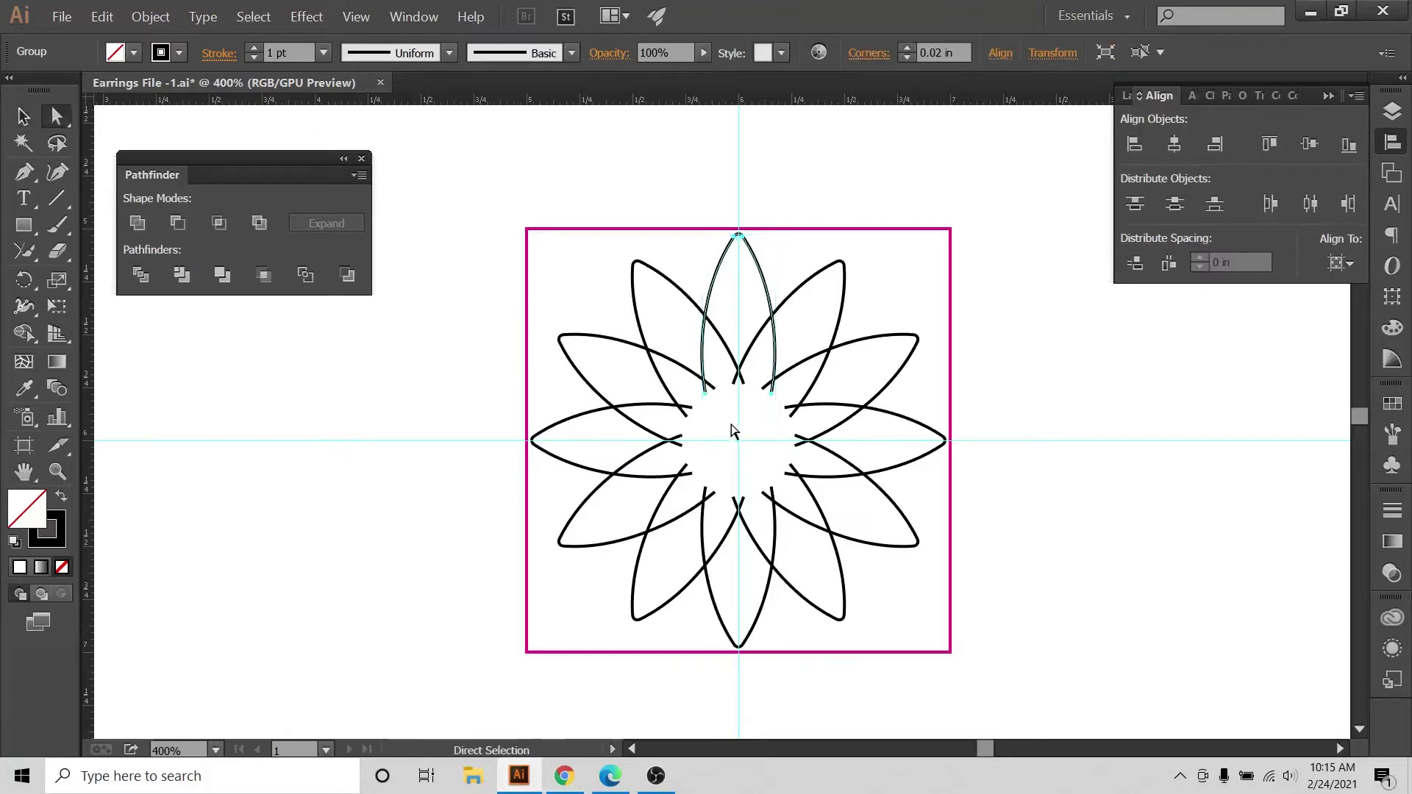
pyautogui.moveTo(719, 422); pyautogui.dragTo(765, 462)
pyautogui.click(22, 115)
pyautogui.click(150, 130)
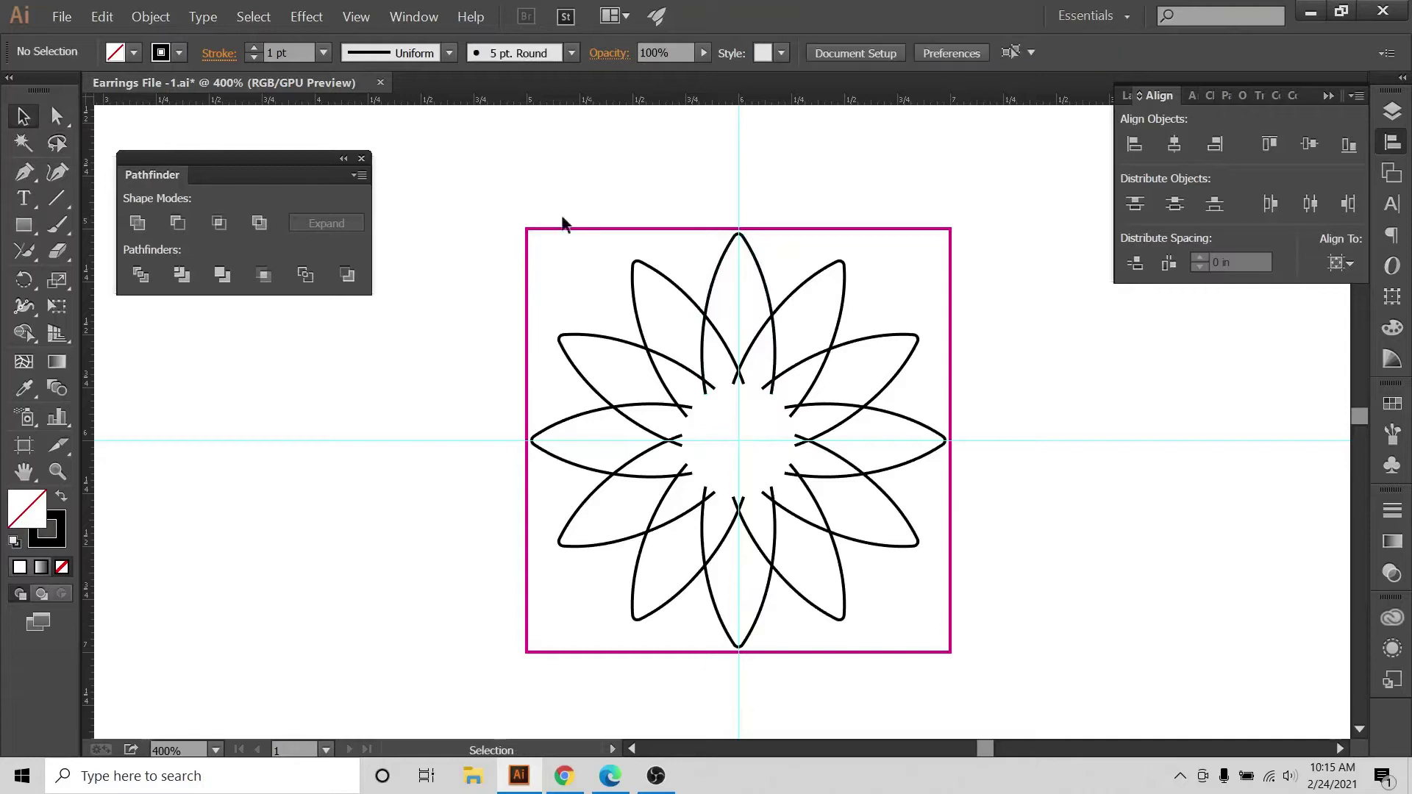
pyautogui.click(48, 111)
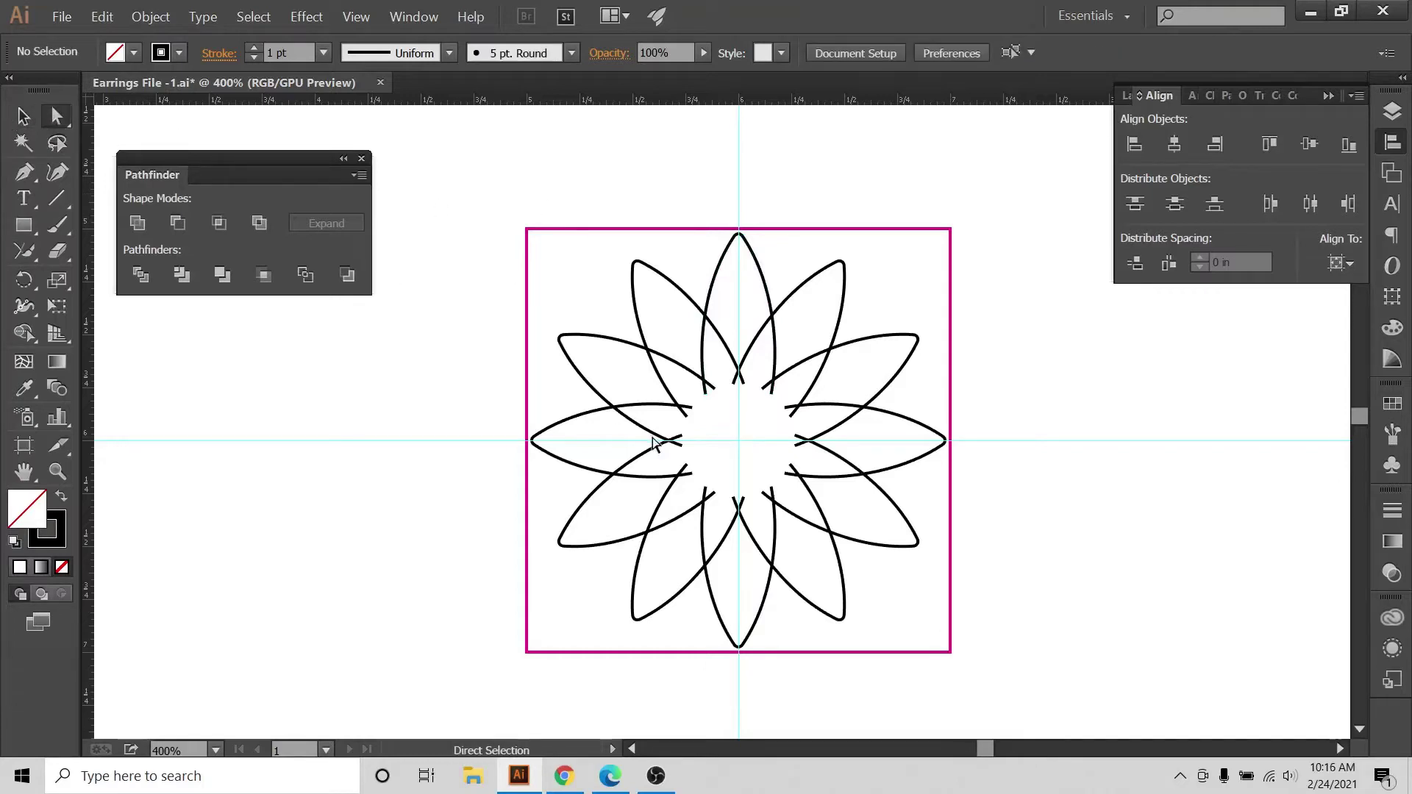
pyautogui.moveTo(729, 424); pyautogui.dragTo(749, 464)
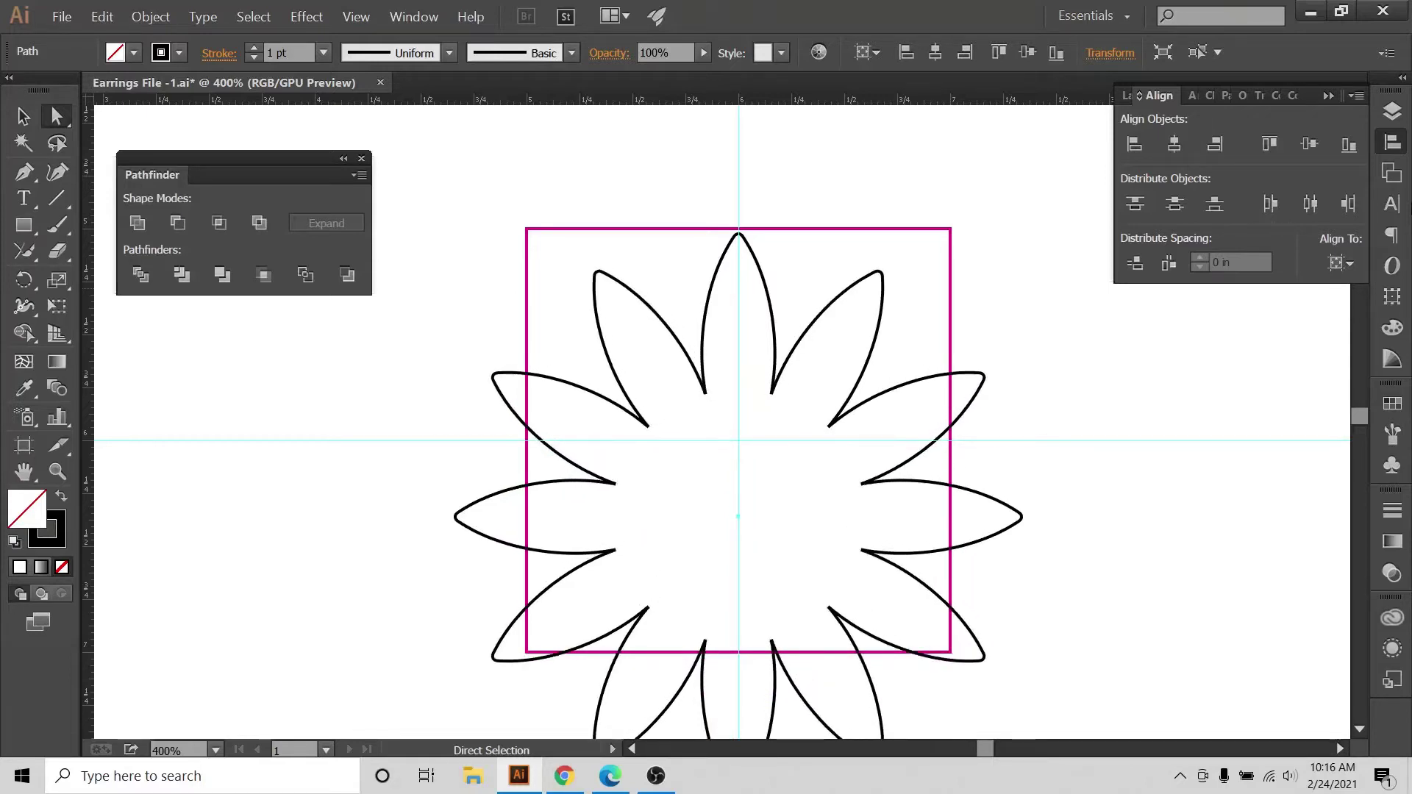
# Recheck the listing in Chrome, return to Illustrator, duplicate the flower group to the right of the square and reselect the original.
pyautogui.click(564, 776)
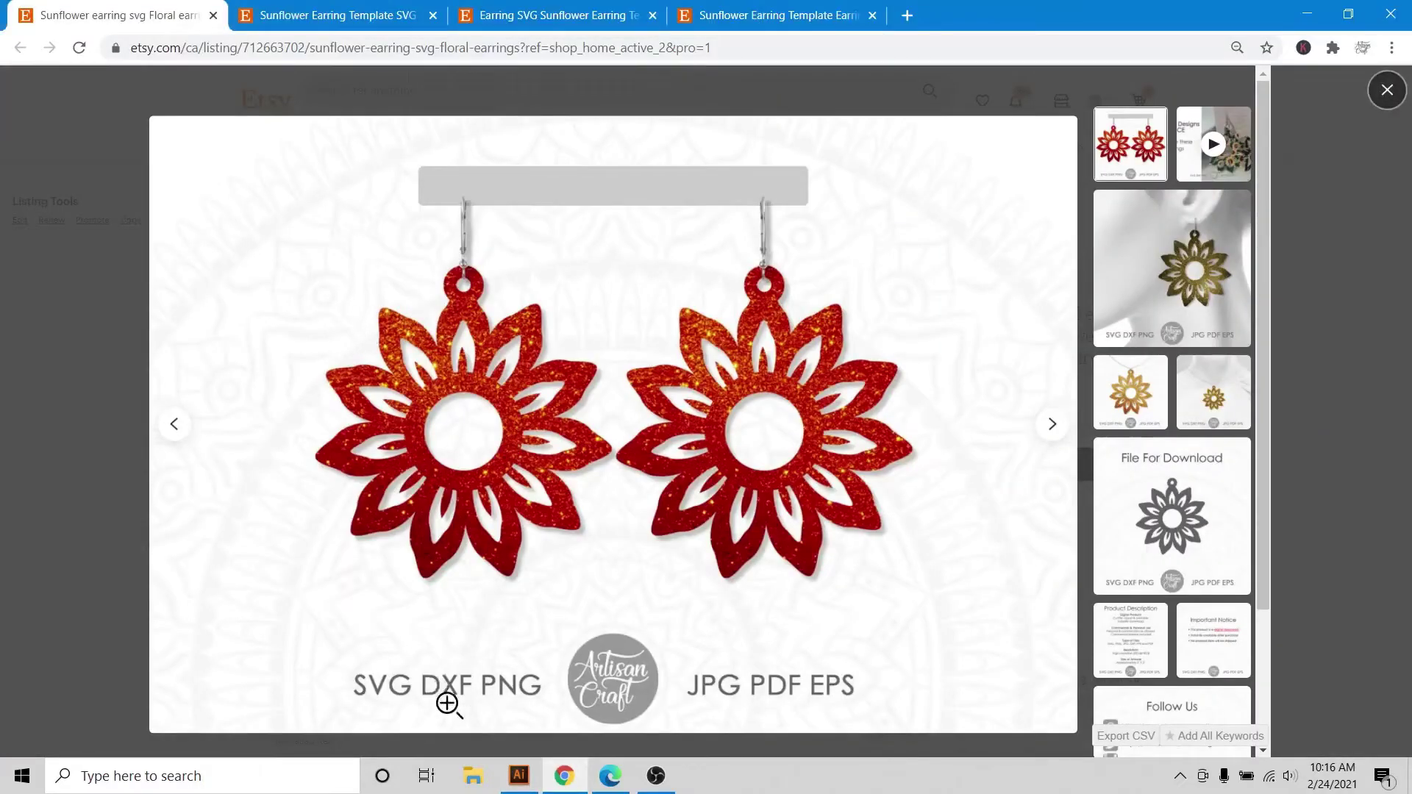
pyautogui.click(519, 776)
pyautogui.click(22, 118)
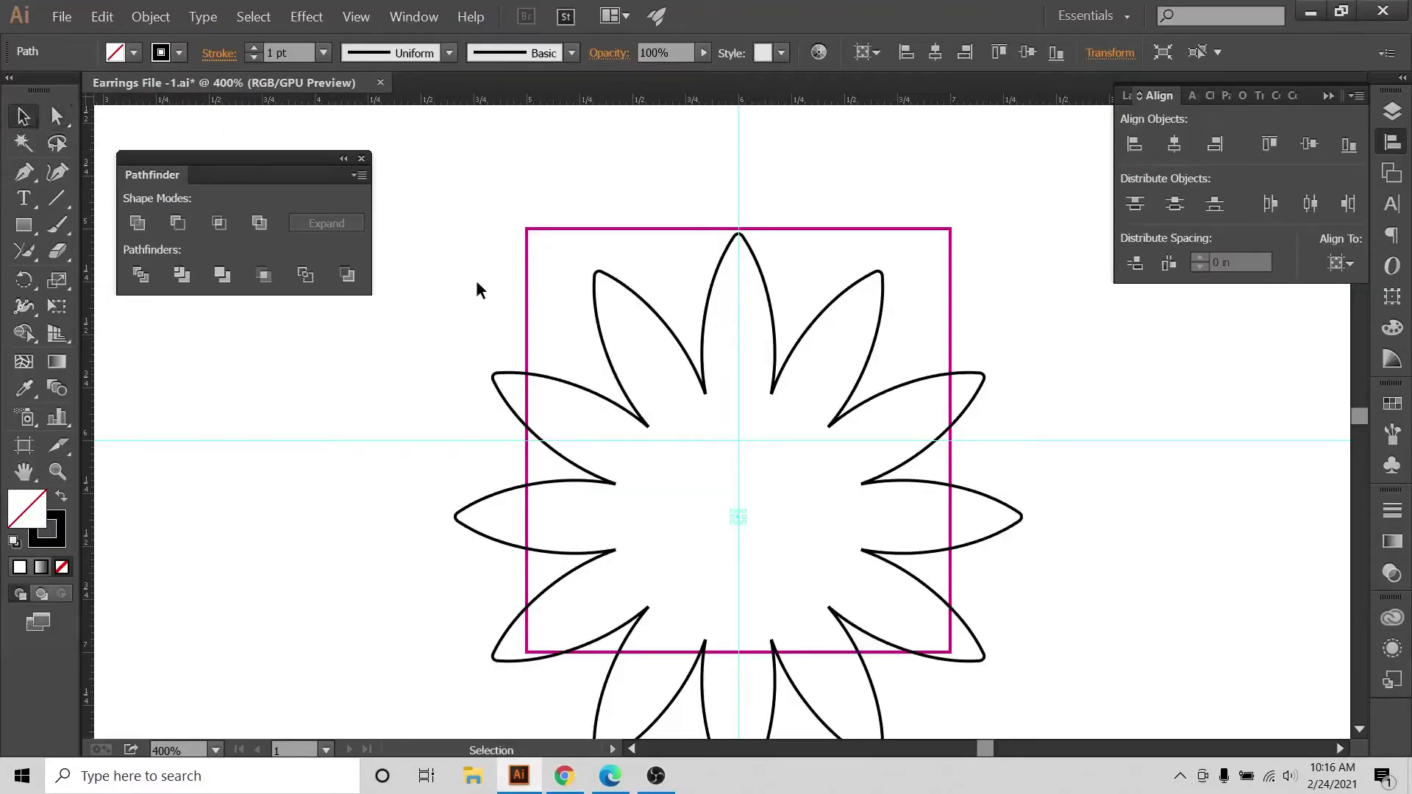
pyautogui.moveTo(581, 244); pyautogui.dragTo(723, 412)
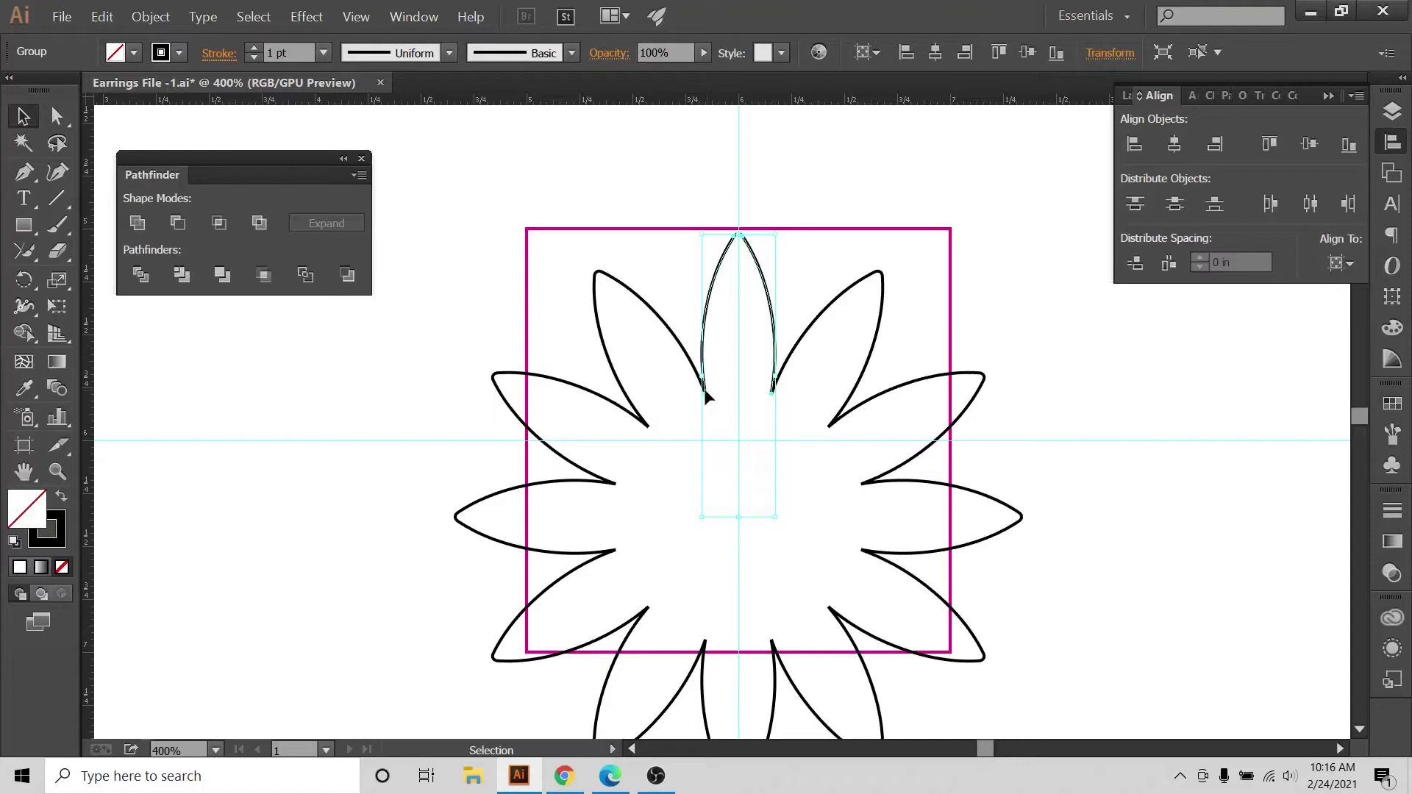
pyautogui.moveTo(704, 397); pyautogui.dragTo(1298, 440)
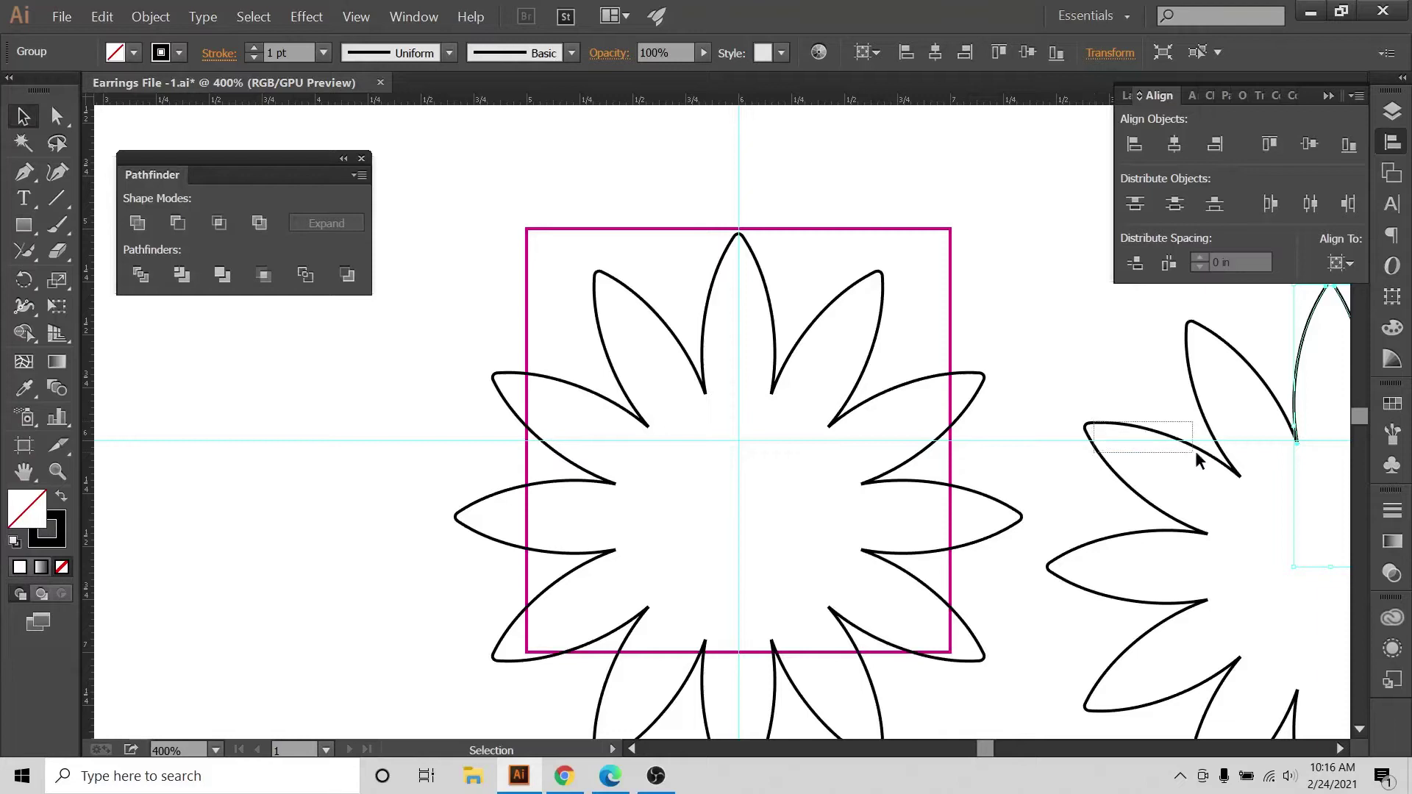
pyautogui.click(1070, 422)
pyautogui.click(741, 243)
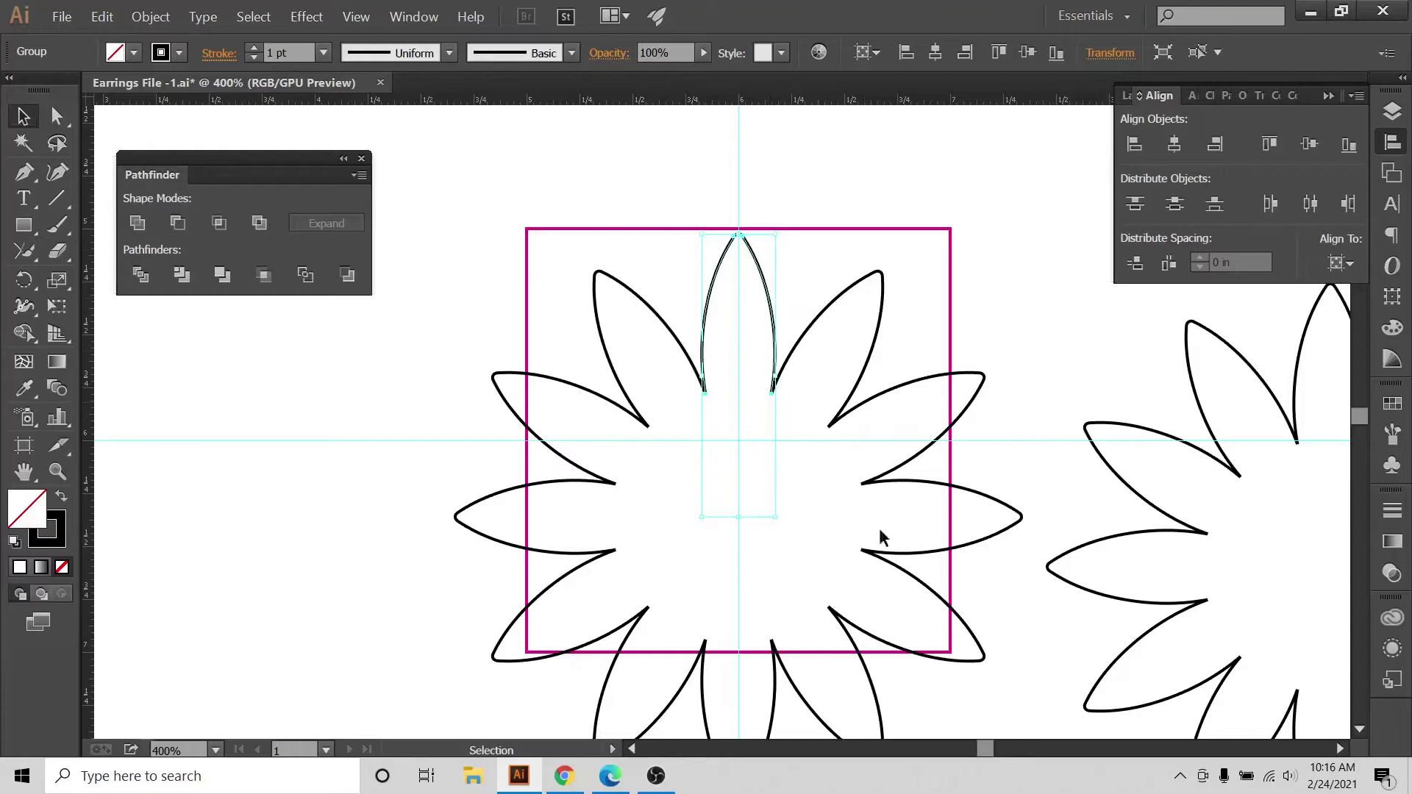
# Thicken the original flower group's stroke to 6 pt, comparing it with the earring listing in Chrome before finishing in Illustrator.
pyautogui.click(253, 48)
pyautogui.click(254, 48)
pyautogui.click(564, 776)
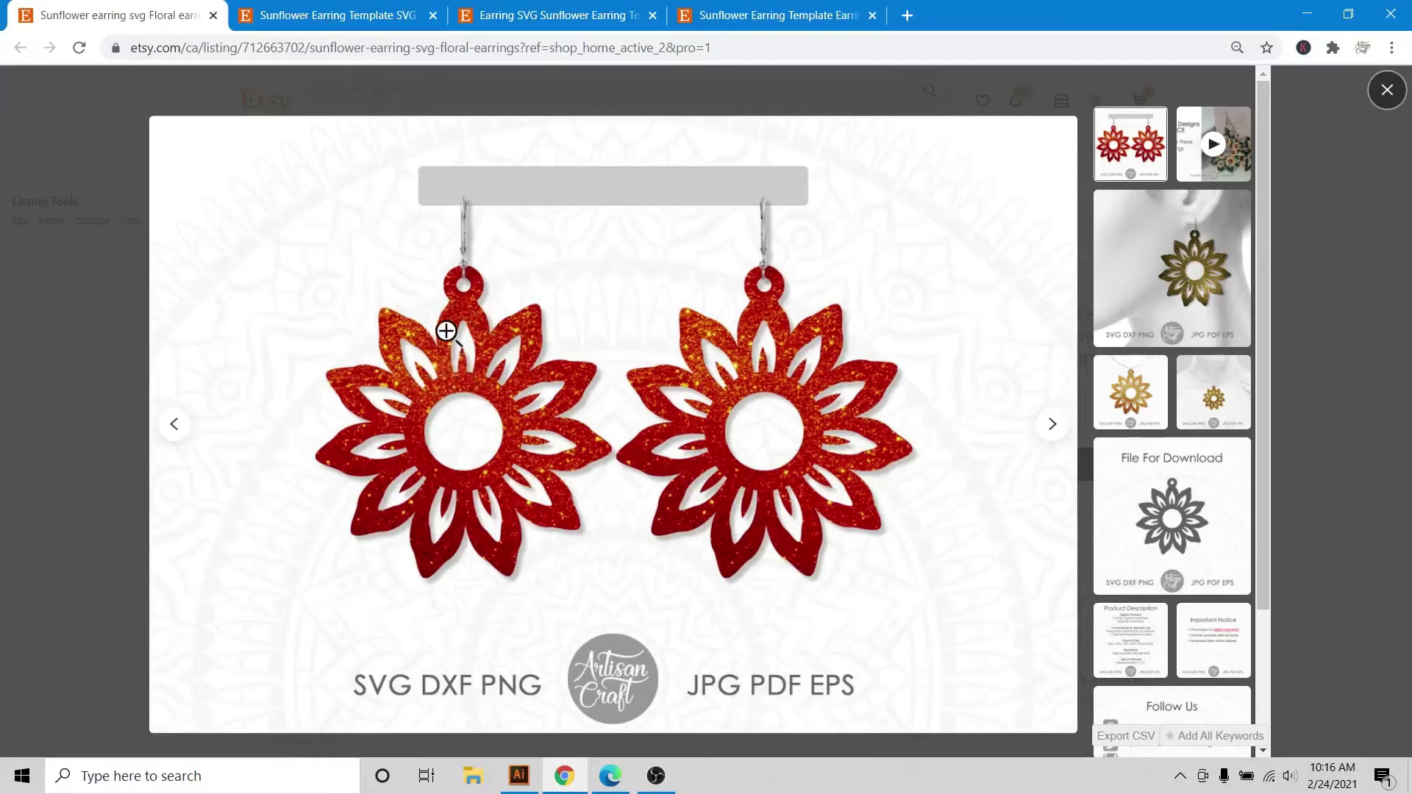
pyautogui.click(520, 775)
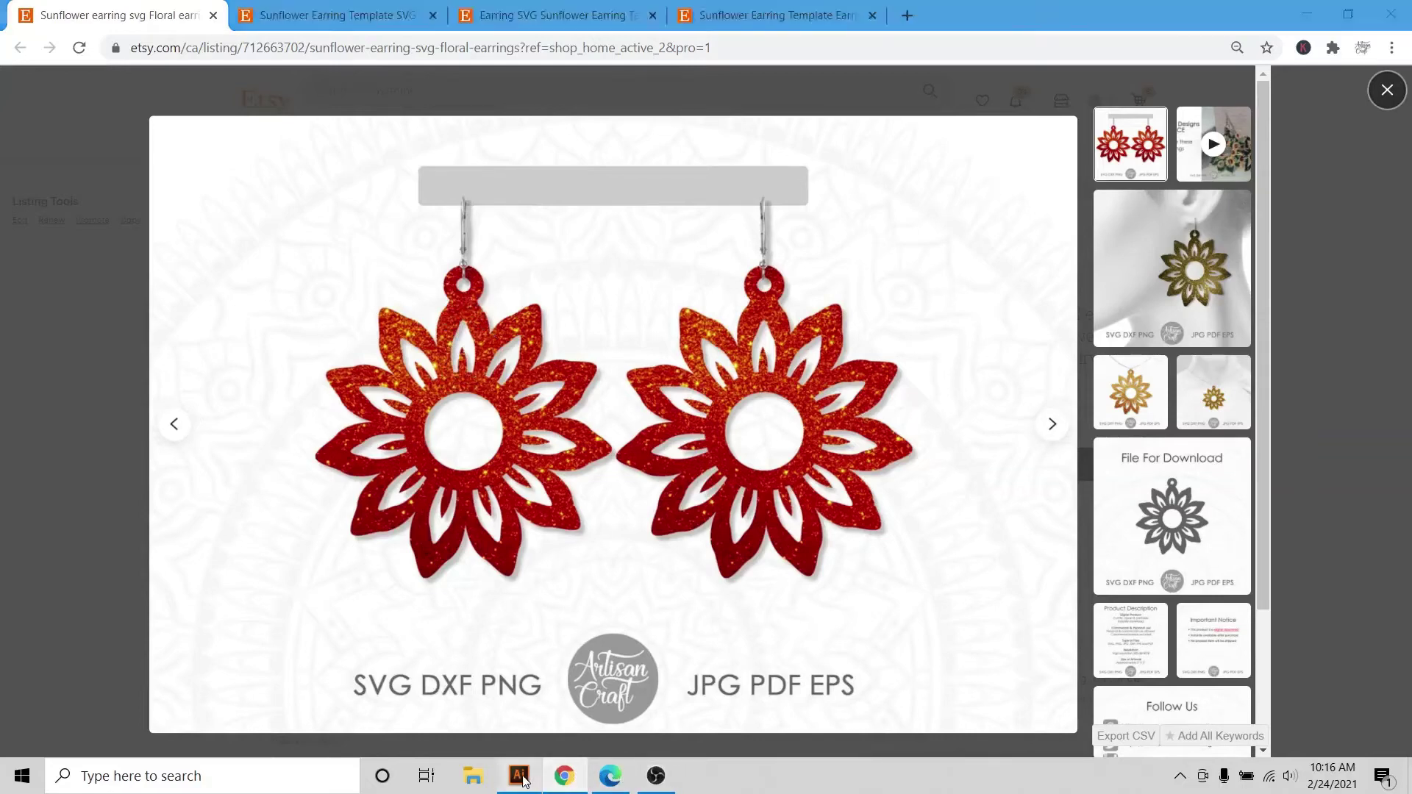
pyautogui.click(257, 46)
pyautogui.click(258, 45)
pyautogui.click(258, 46)
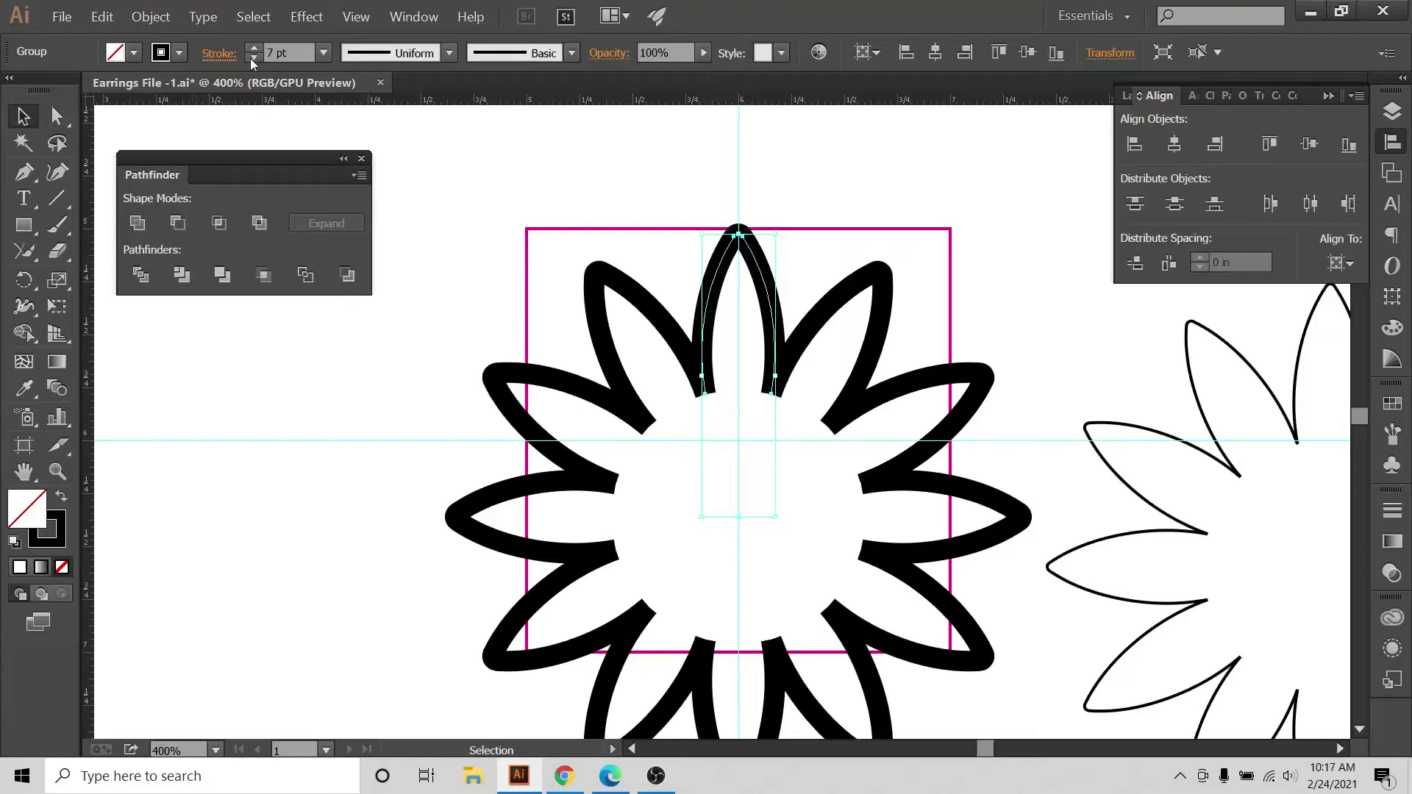
pyautogui.click(252, 59)
pyautogui.click(812, 163)
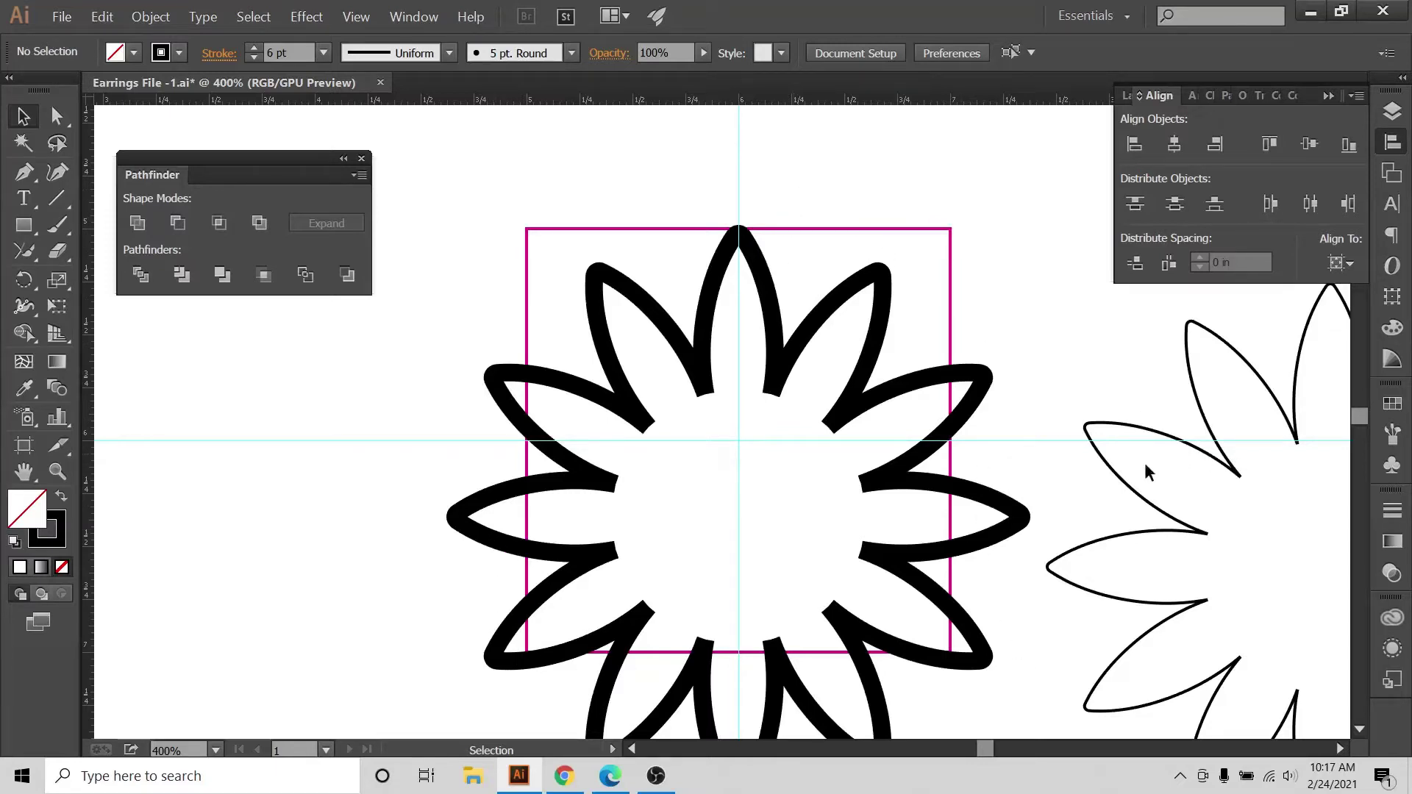
# Move the thin-lined duplicate flower farther right, away from the square, and reselect the original flower group.
pyautogui.hotkey('ctrl', 'z')
pyautogui.hotkey('ctrl', 'z')
pyautogui.hotkey('ctrl', 'z')
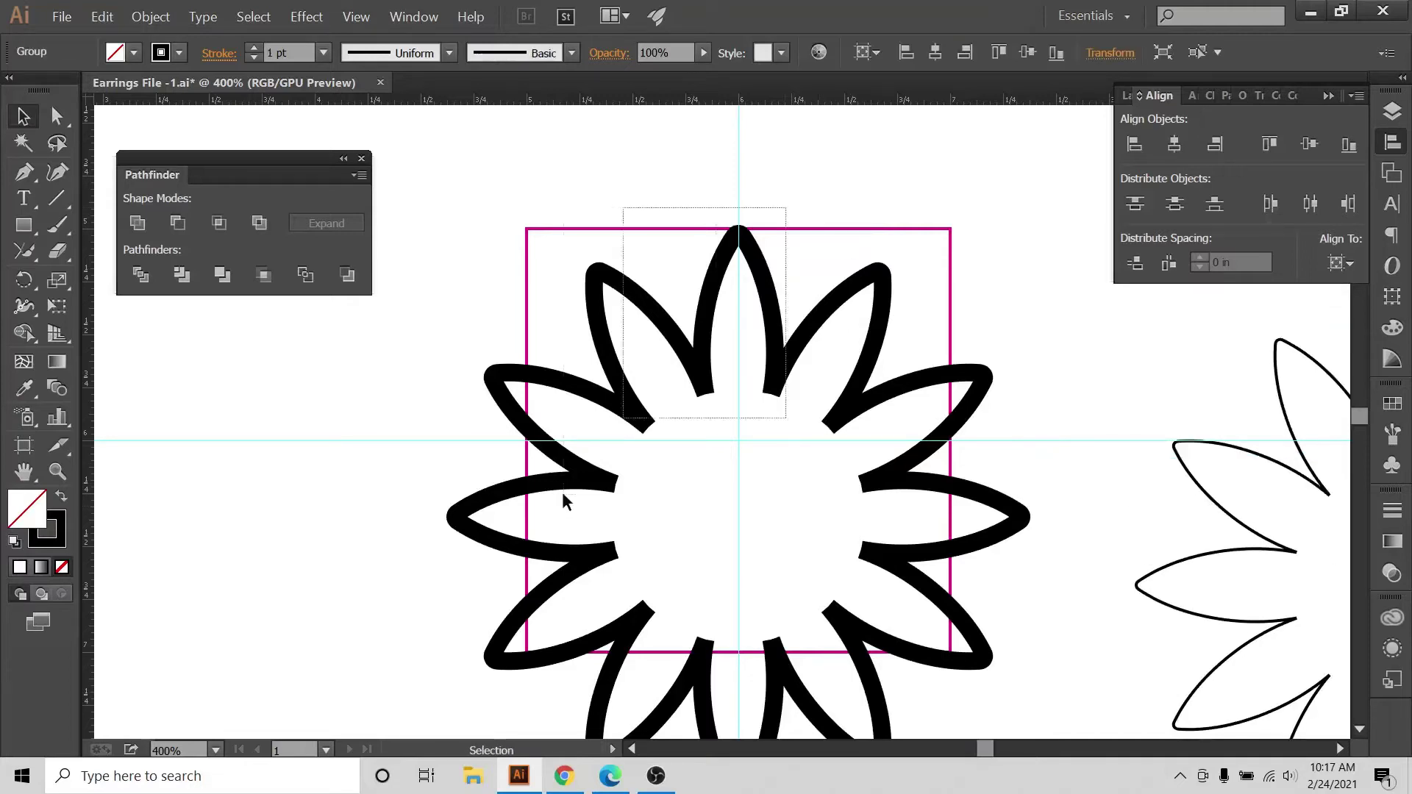
pyautogui.click(149, 19)
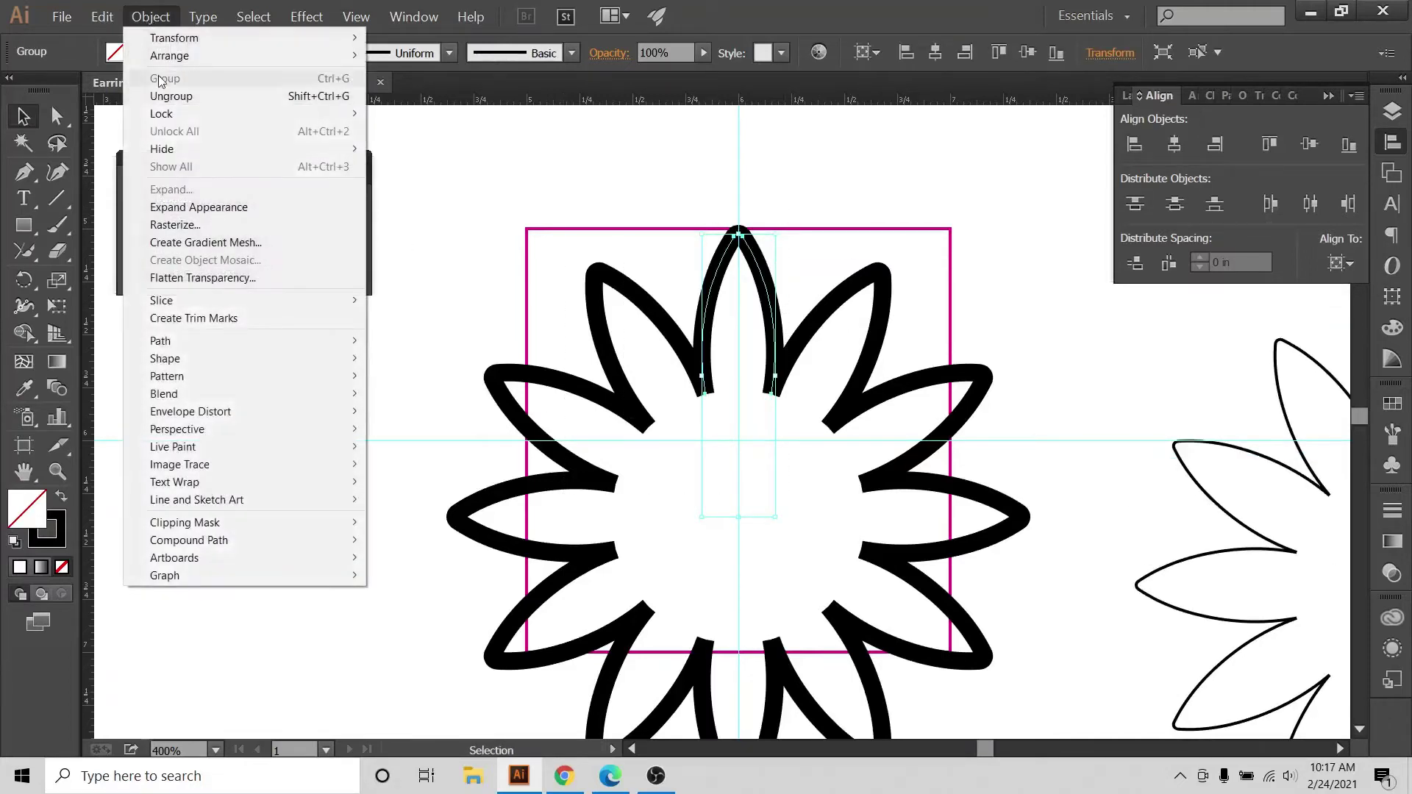
pyautogui.click(537, 141)
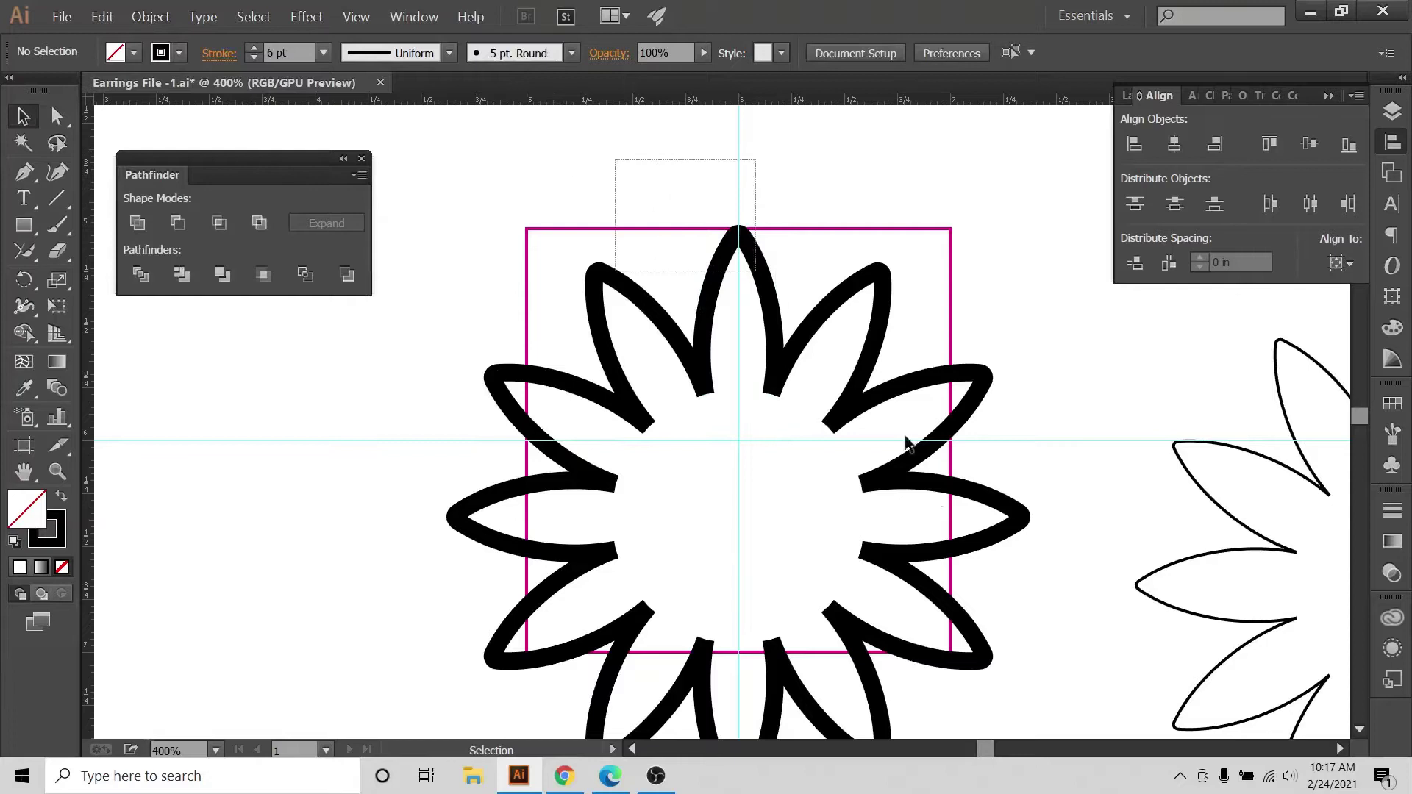
pyautogui.click(915, 478)
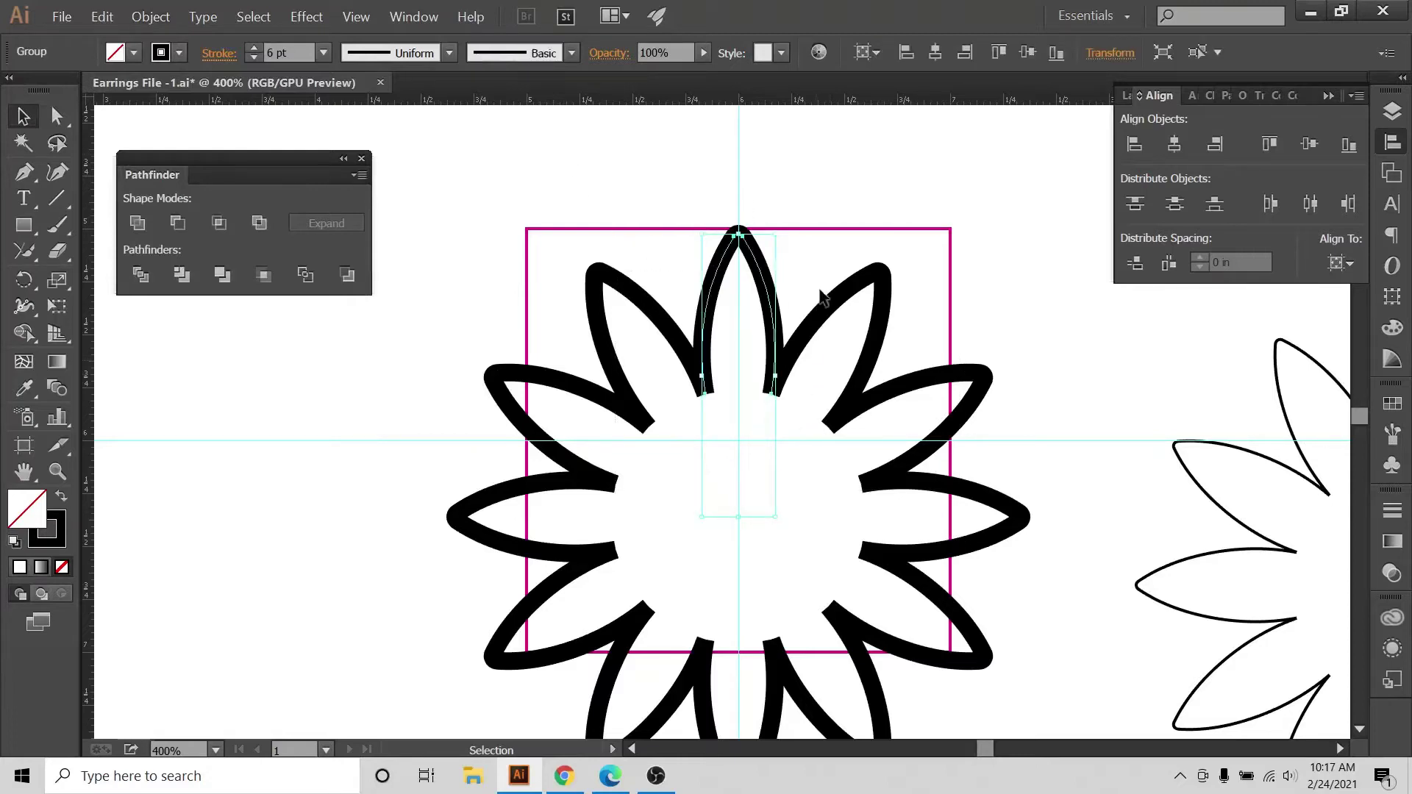
# Try scaling down the unexpanded petal group about its centre, and undo the scaling.
pyautogui.moveTo(774, 235); pyautogui.dragTo(764, 279)
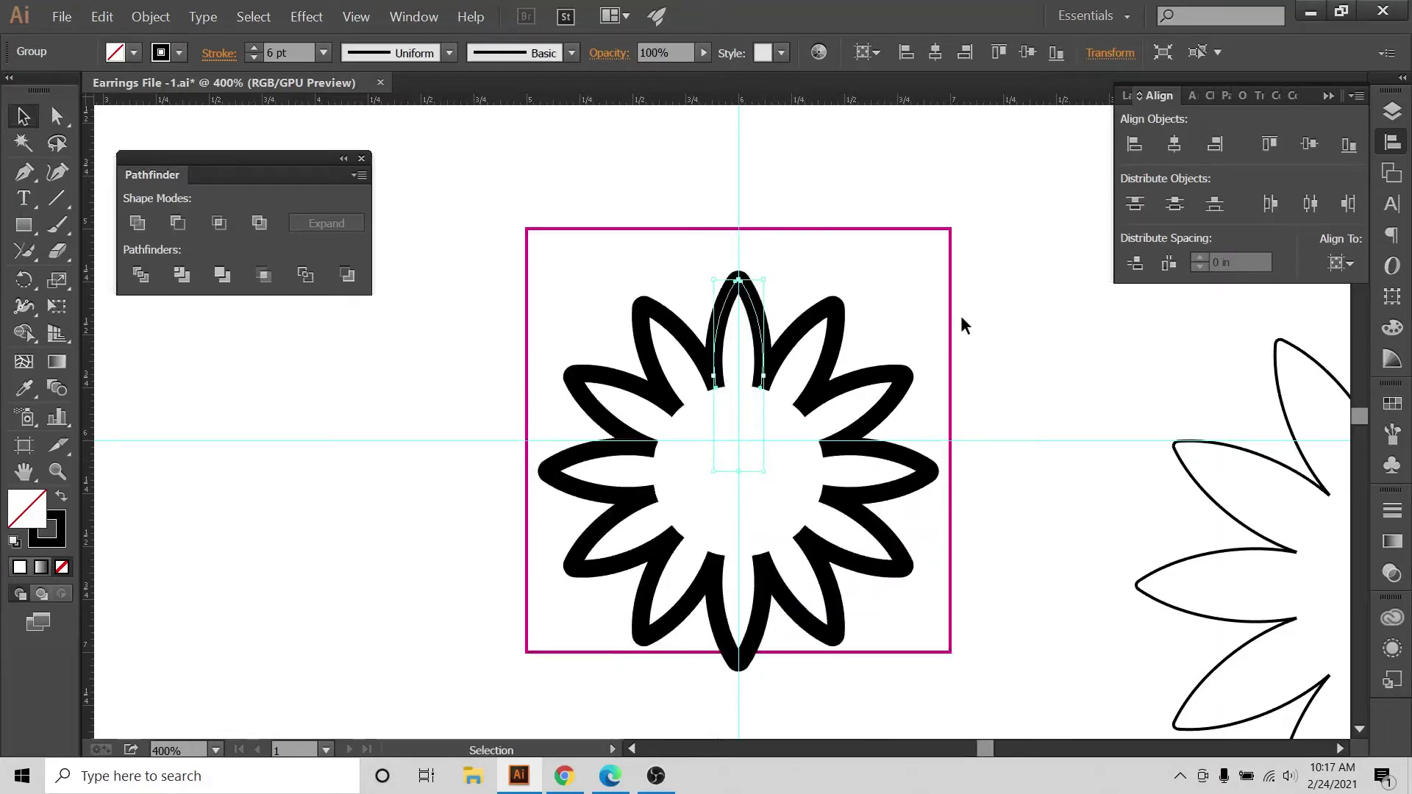
pyautogui.hotkey('ctrl', 'z')
pyautogui.hotkey('ctrl', 'z')
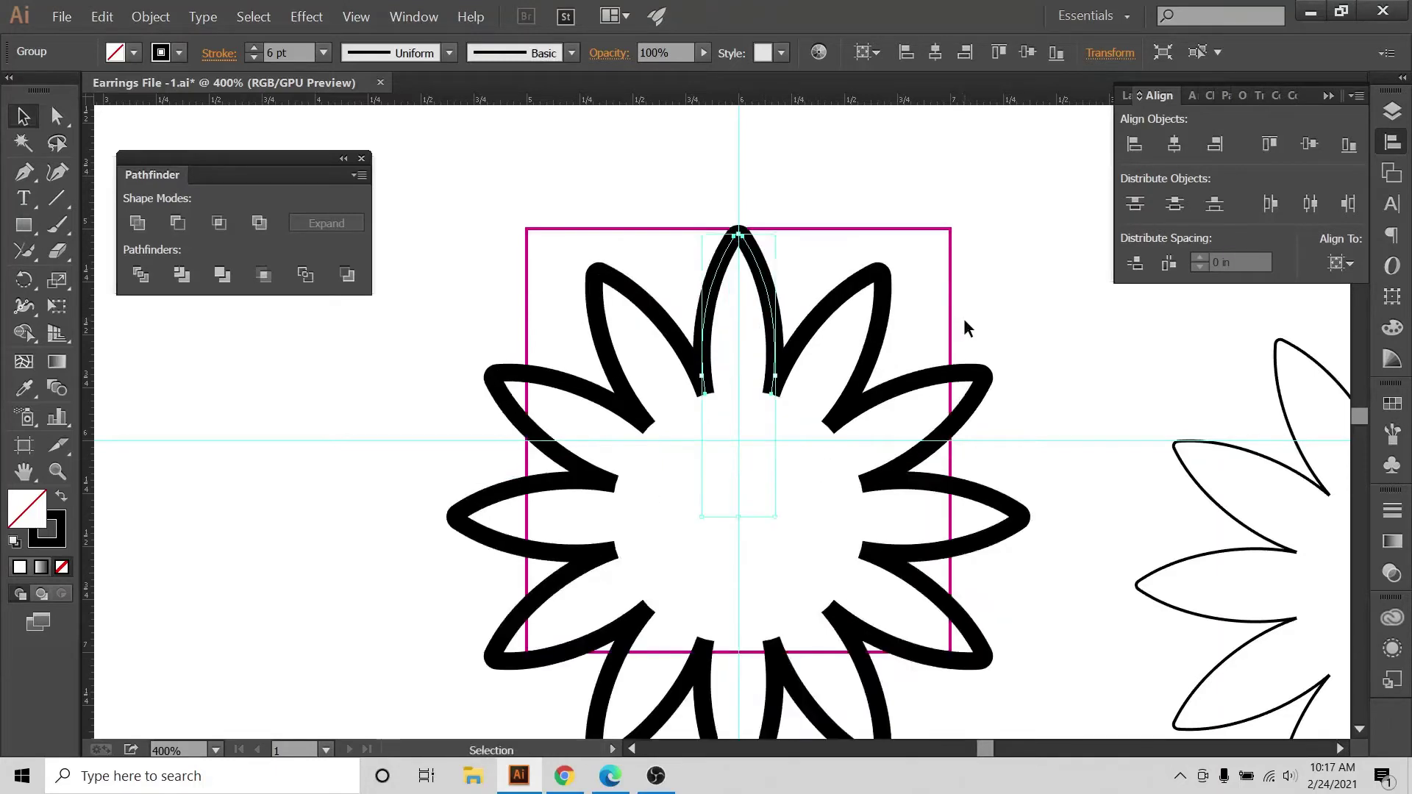
# Expand the original flower's appearance and expand its fill and stroke into outlined shapes.
pyautogui.click(151, 16)
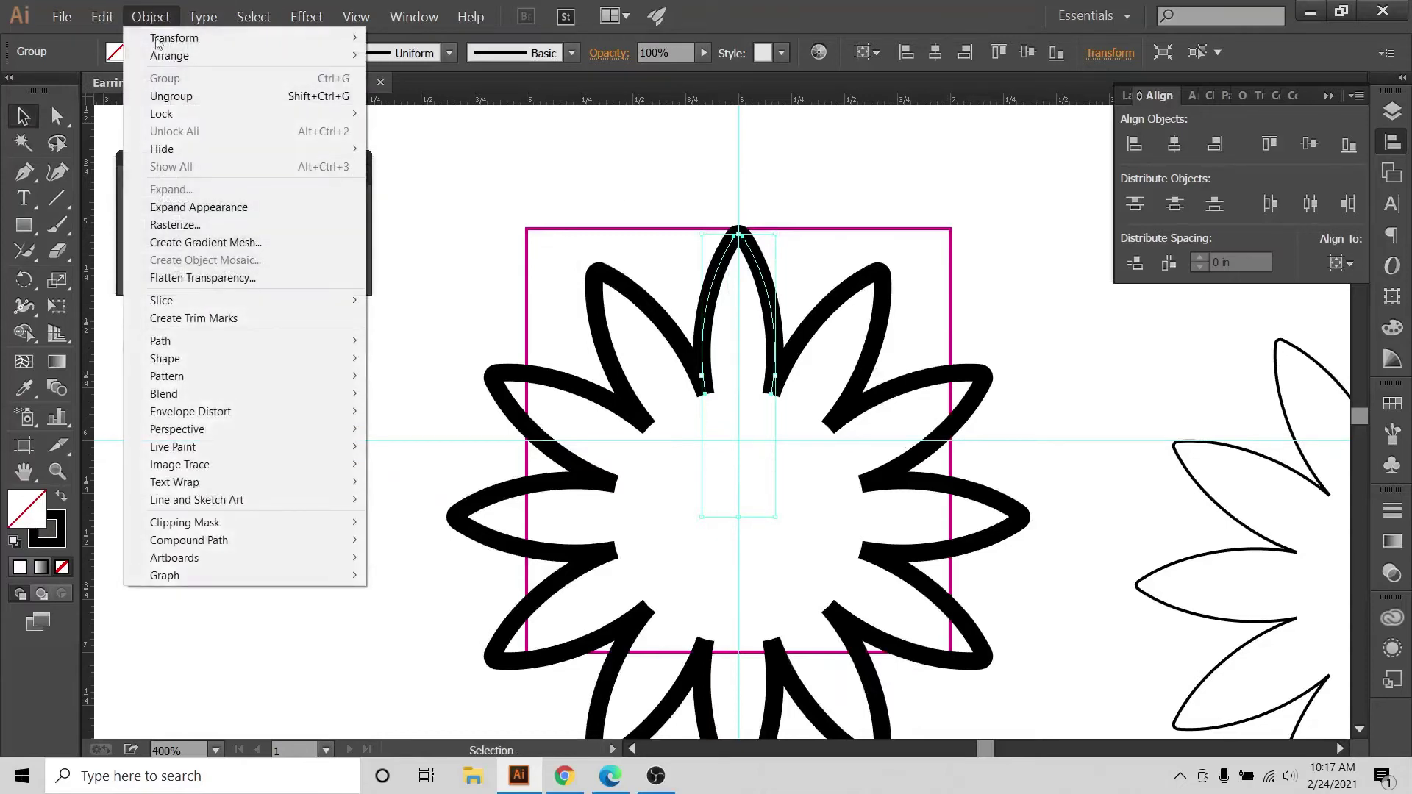
pyautogui.click(238, 208)
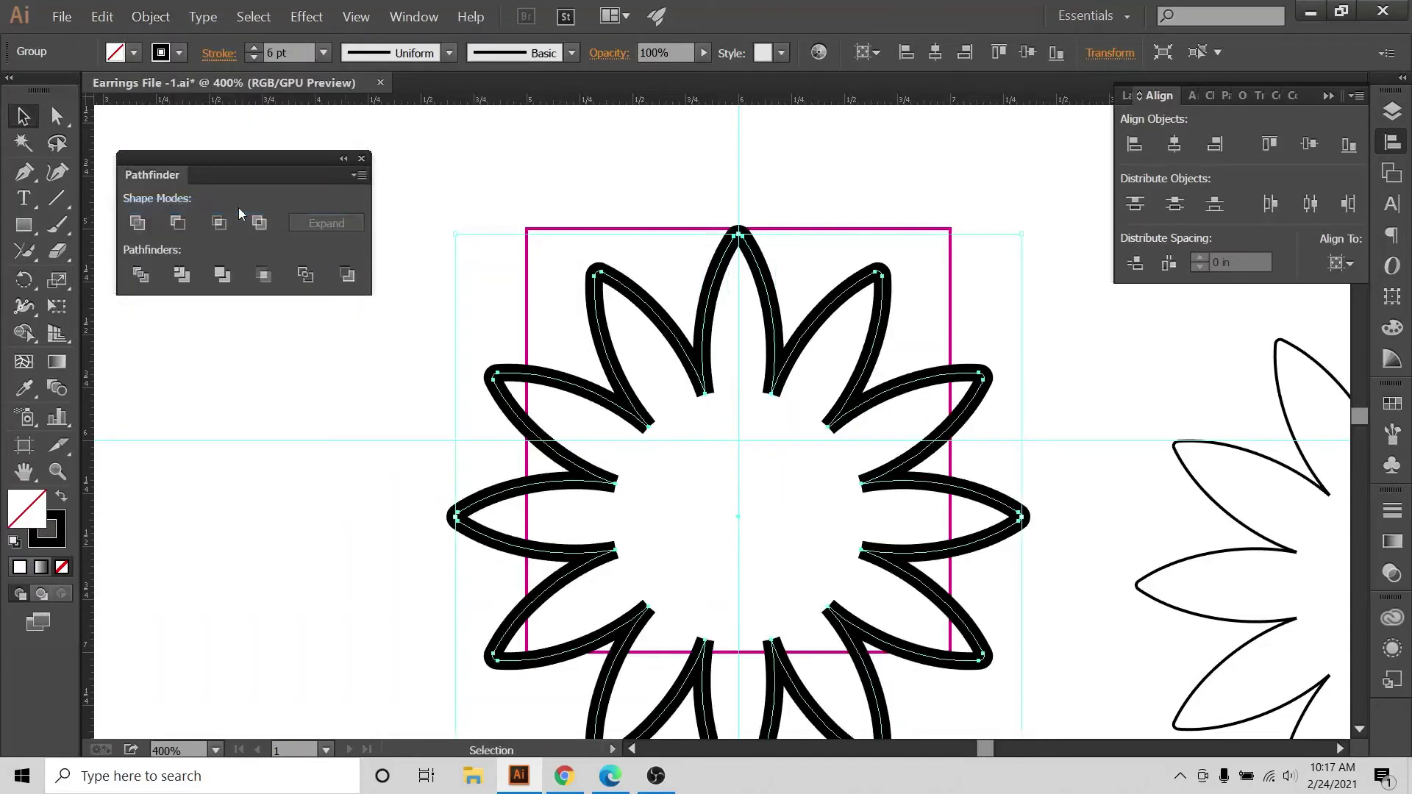
pyautogui.click(149, 16)
pyautogui.click(177, 190)
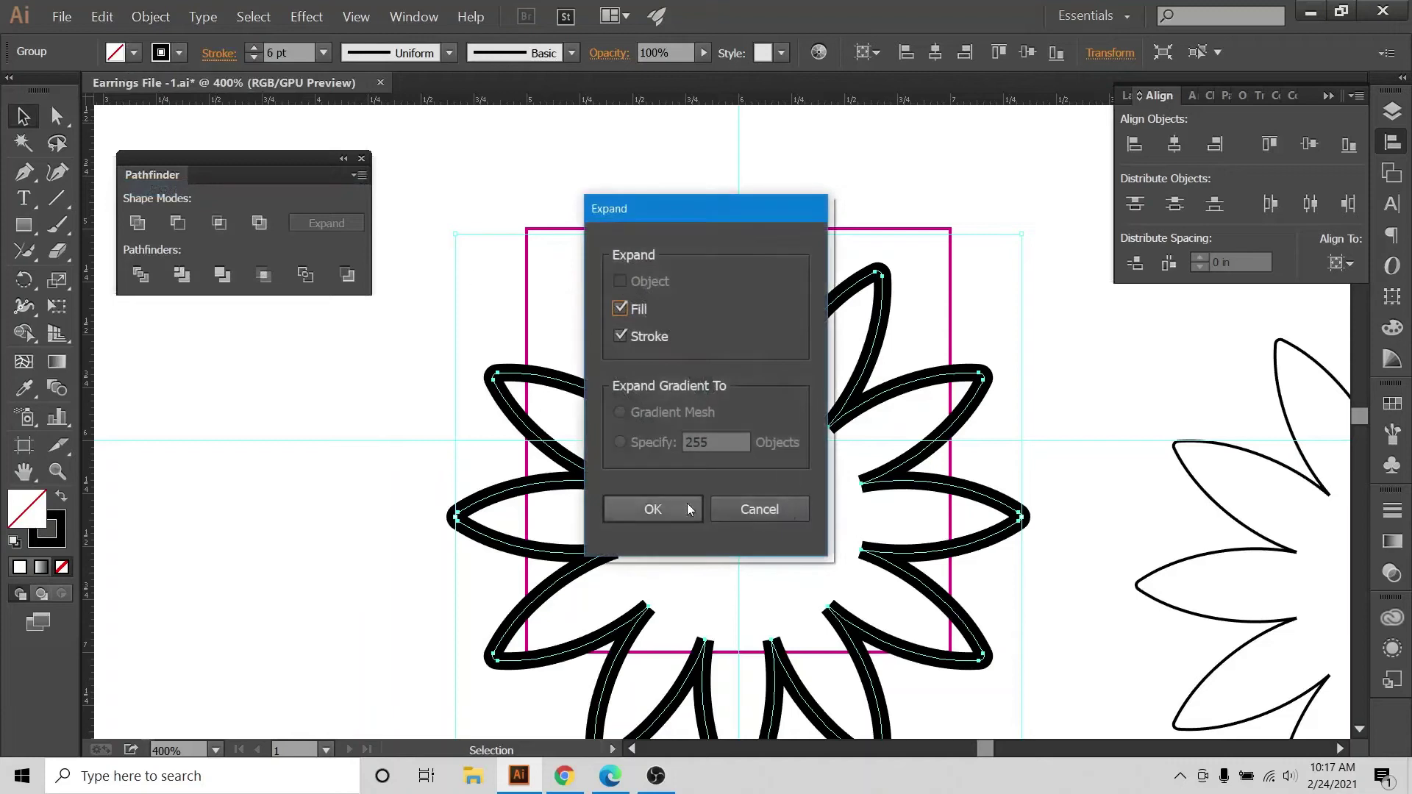
pyautogui.click(639, 516)
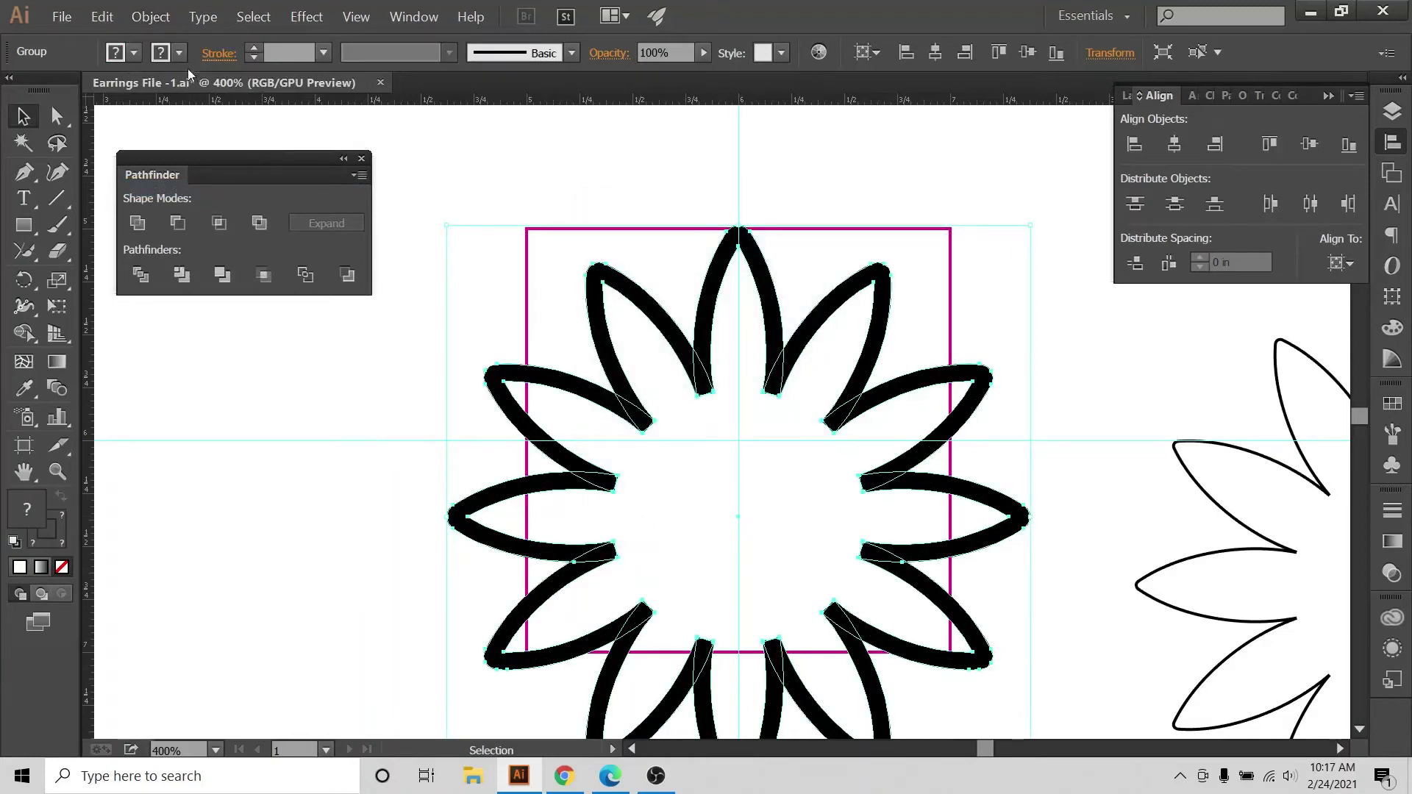
# Set the expanded flower's stroke to None and unite all its pieces with Pathfinder.
pyautogui.click(134, 52)
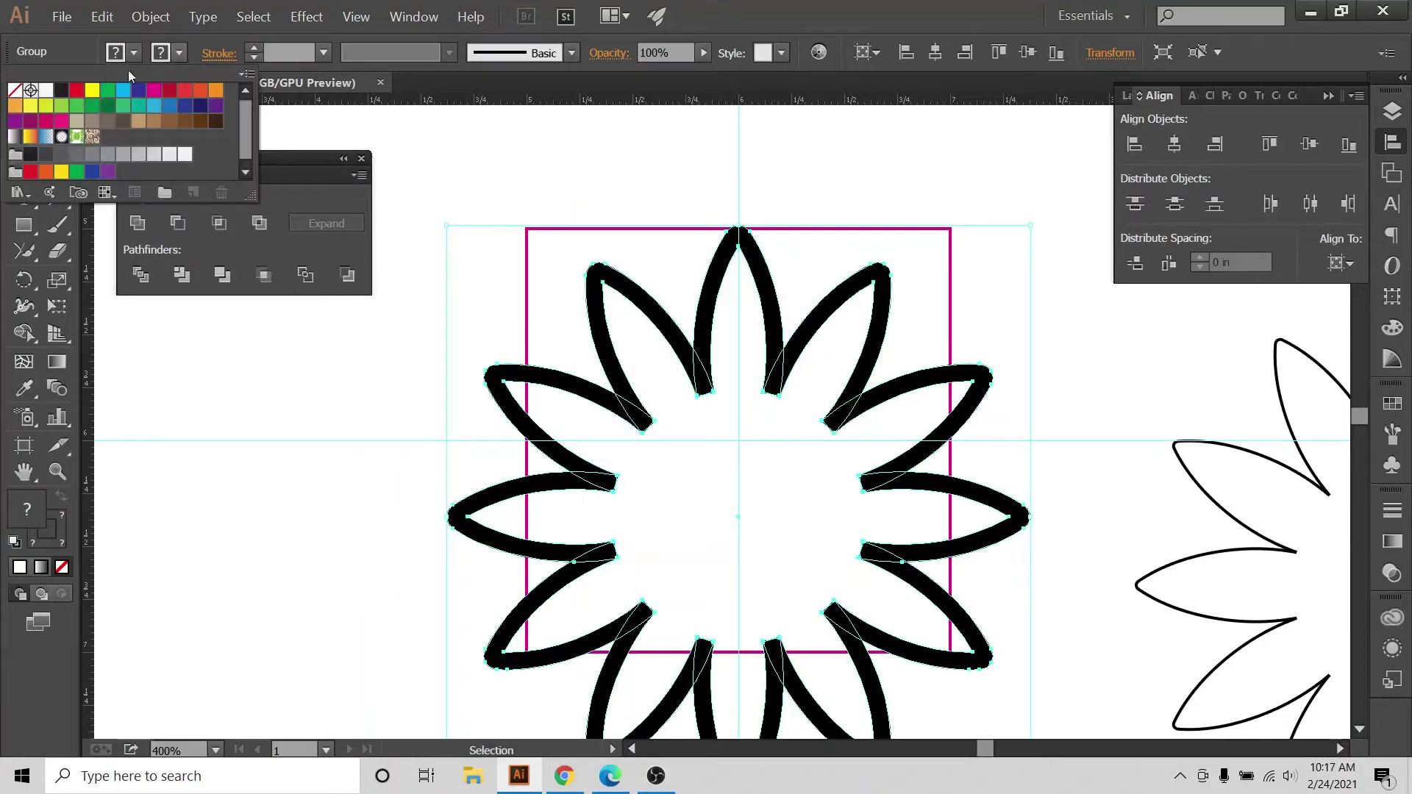
pyautogui.click(14, 93)
pyautogui.moveTo(545, 214); pyautogui.dragTo(851, 510)
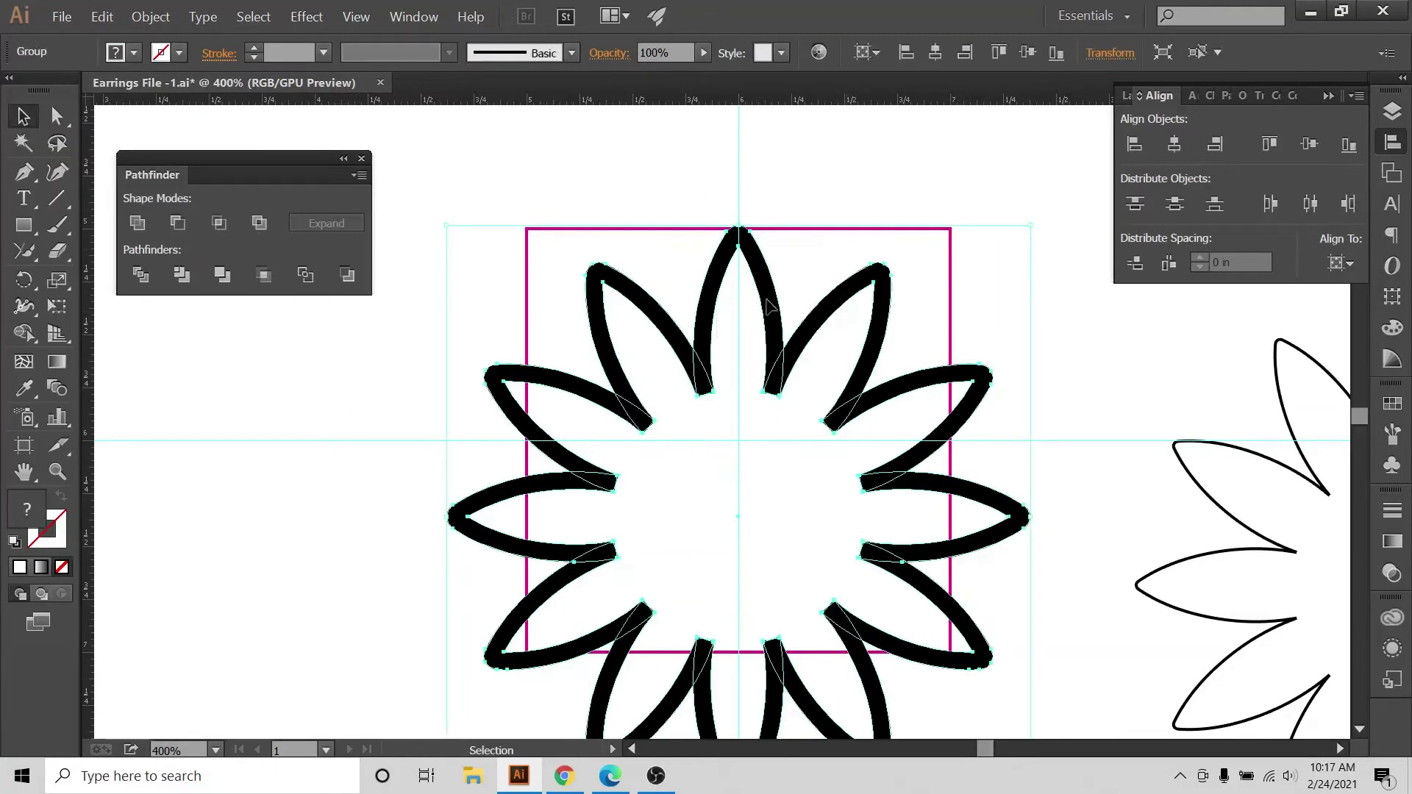
pyautogui.click(151, 16)
pyautogui.click(147, 189)
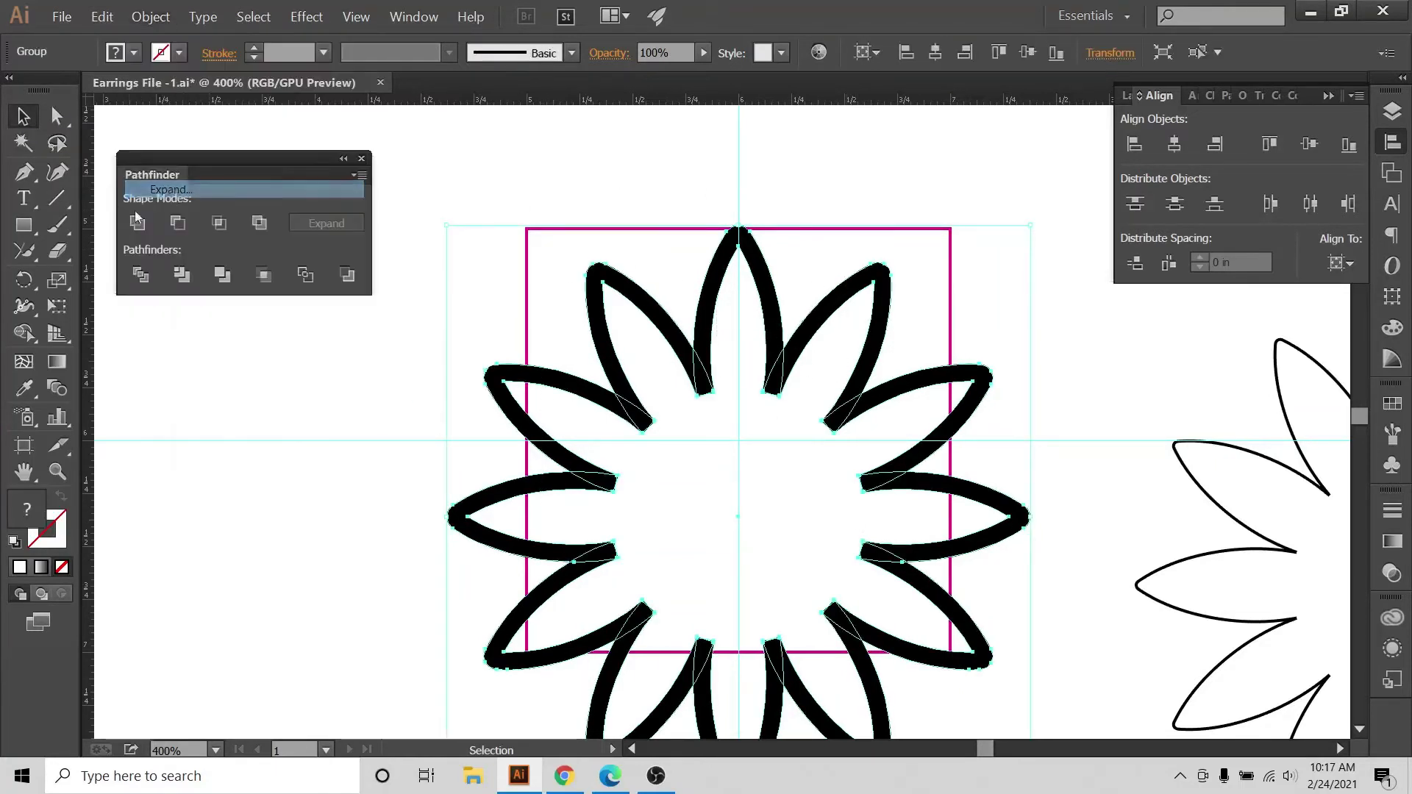
pyautogui.click(137, 226)
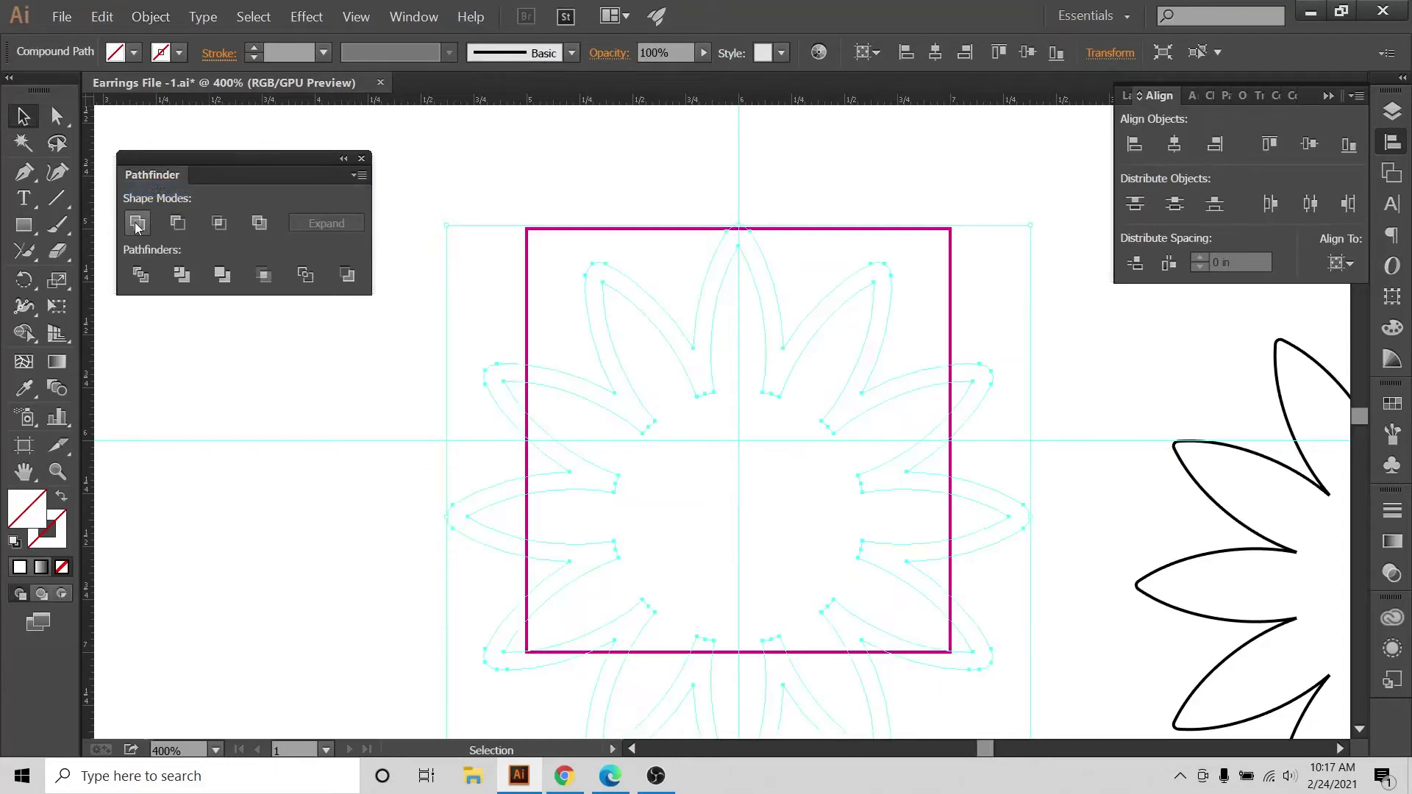
# Fill the united flower shape with black.
pyautogui.click(403, 410)
pyautogui.click(460, 506)
pyautogui.click(134, 53)
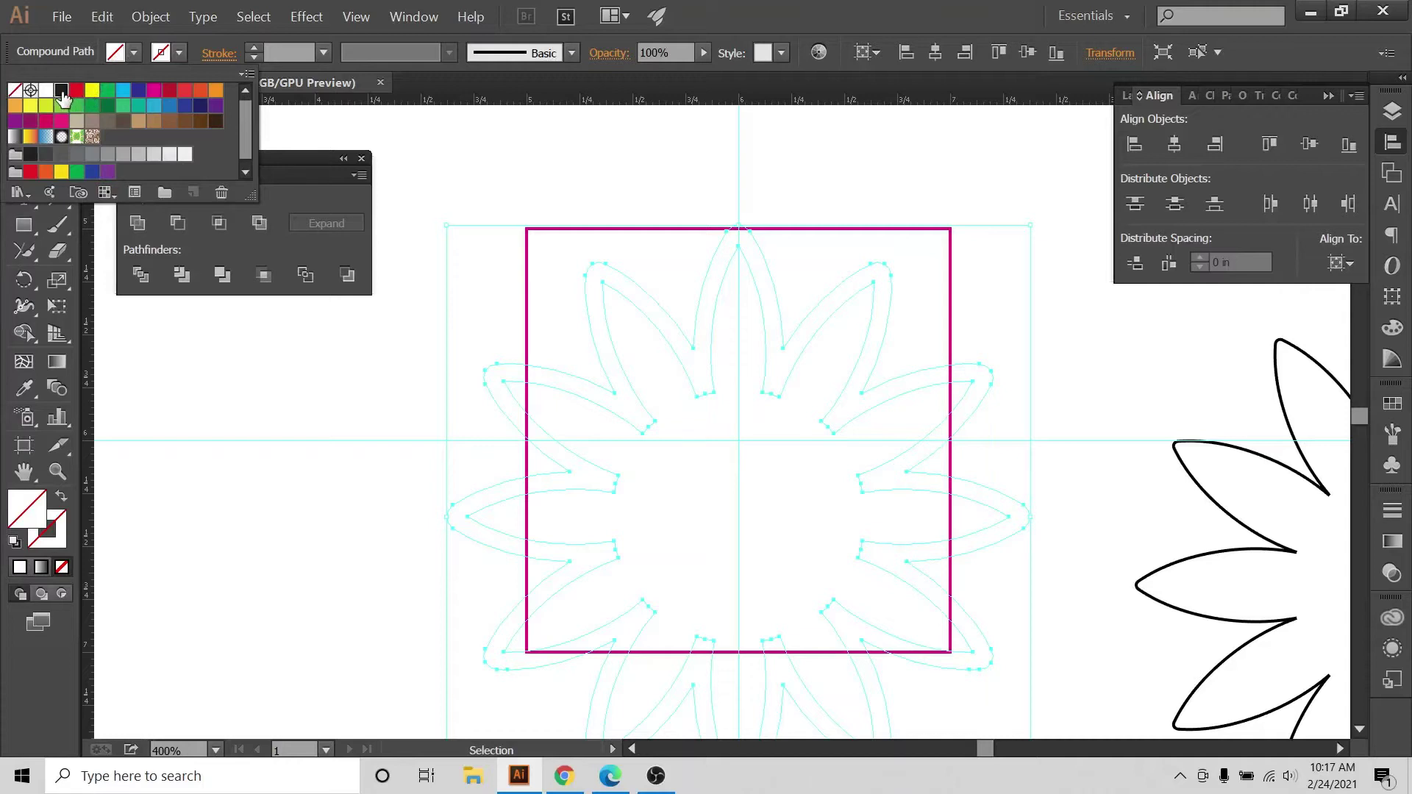
pyautogui.click(62, 91)
pyautogui.click(346, 430)
pyautogui.scroll(-3, 722, 479)
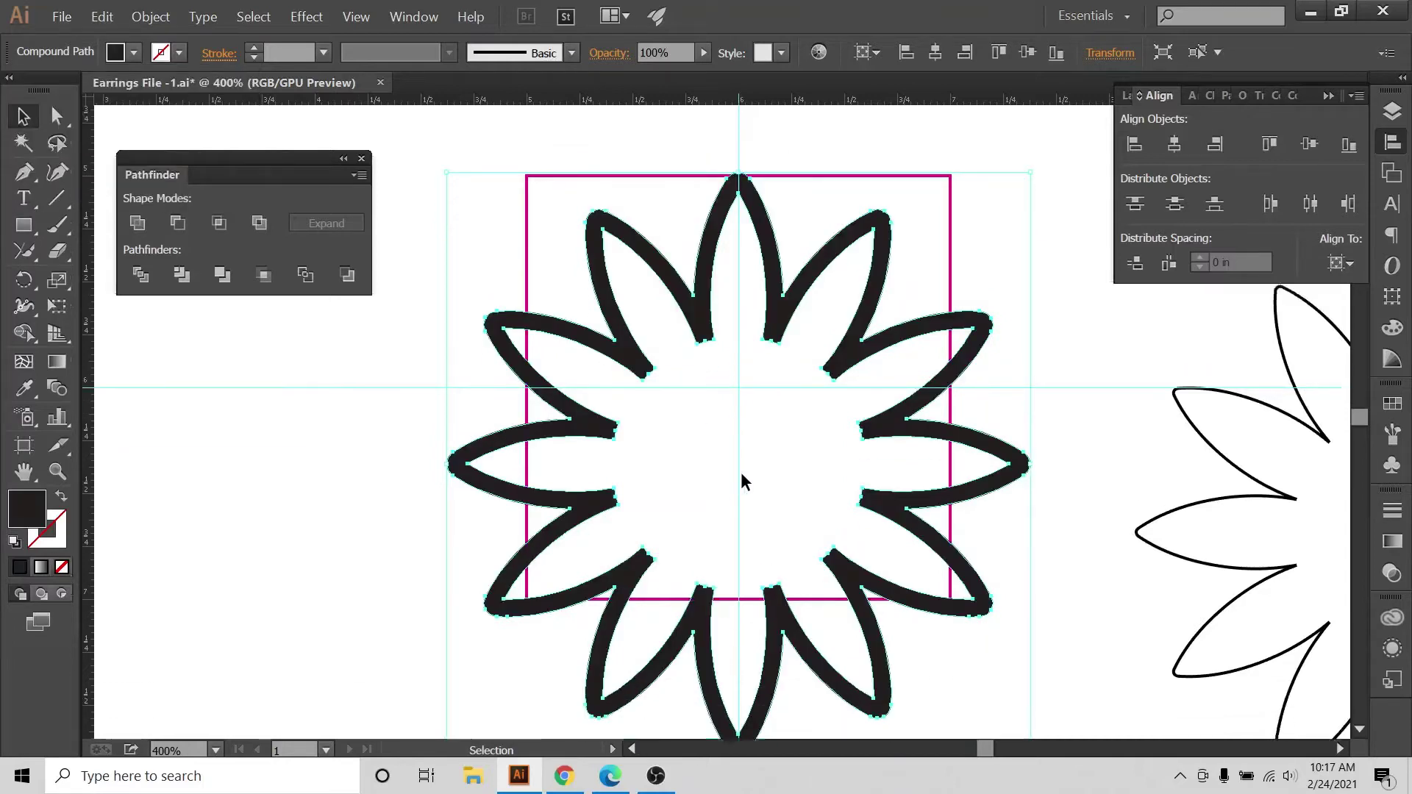
pyautogui.scroll(2, 739, 472)
# Expand the working 2 layer's contents and target the flower's compound path in it.
pyautogui.click(1393, 111)
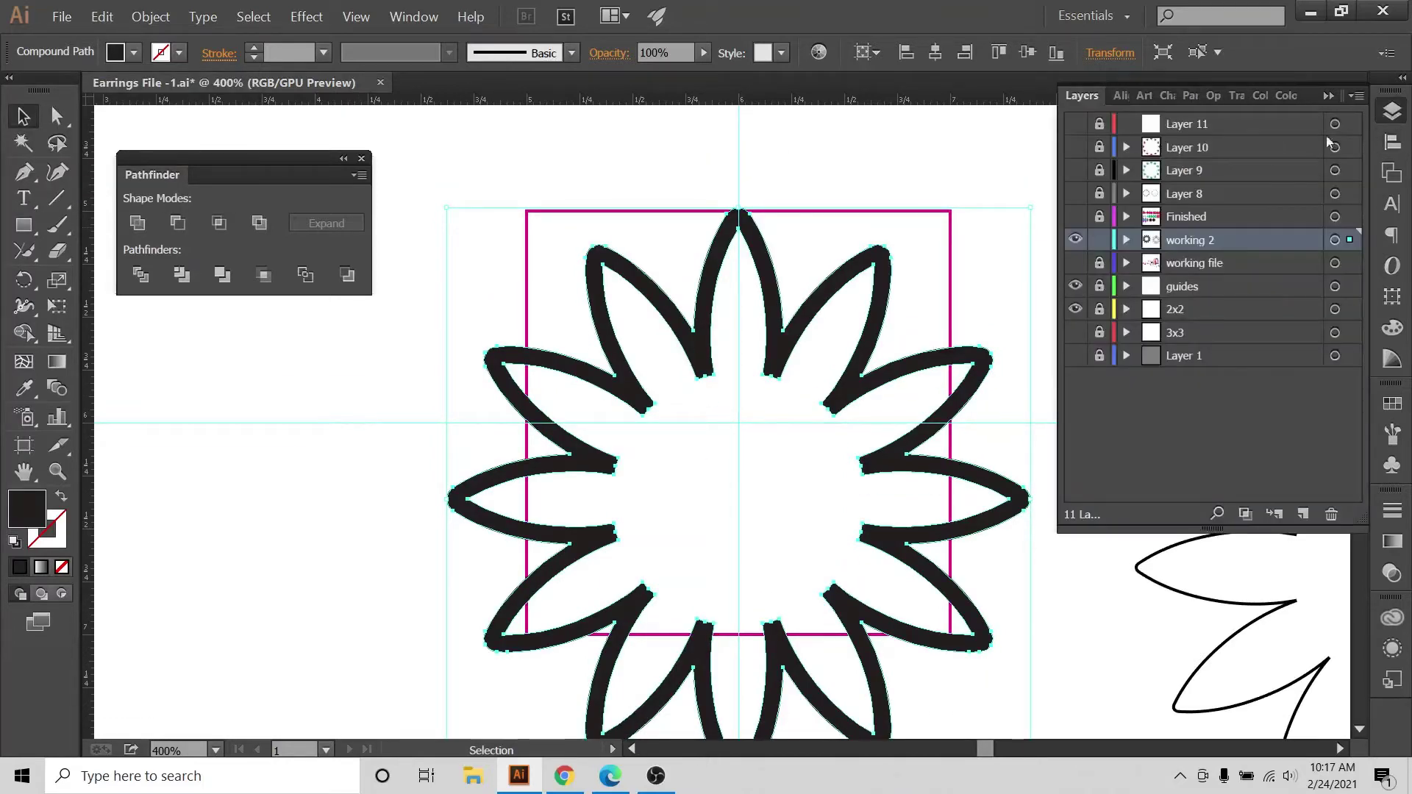
pyautogui.click(1126, 240)
pyautogui.click(908, 234)
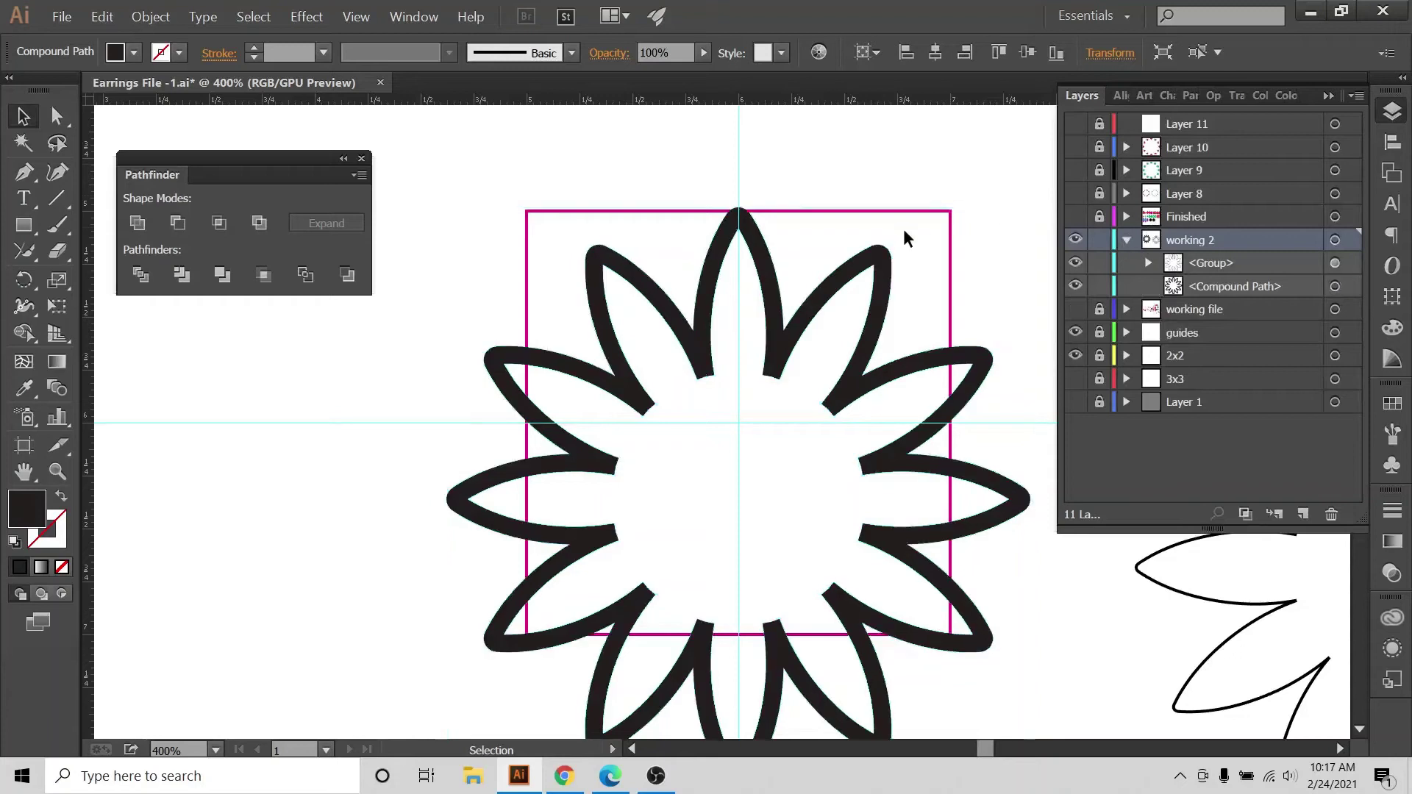
pyautogui.click(1335, 286)
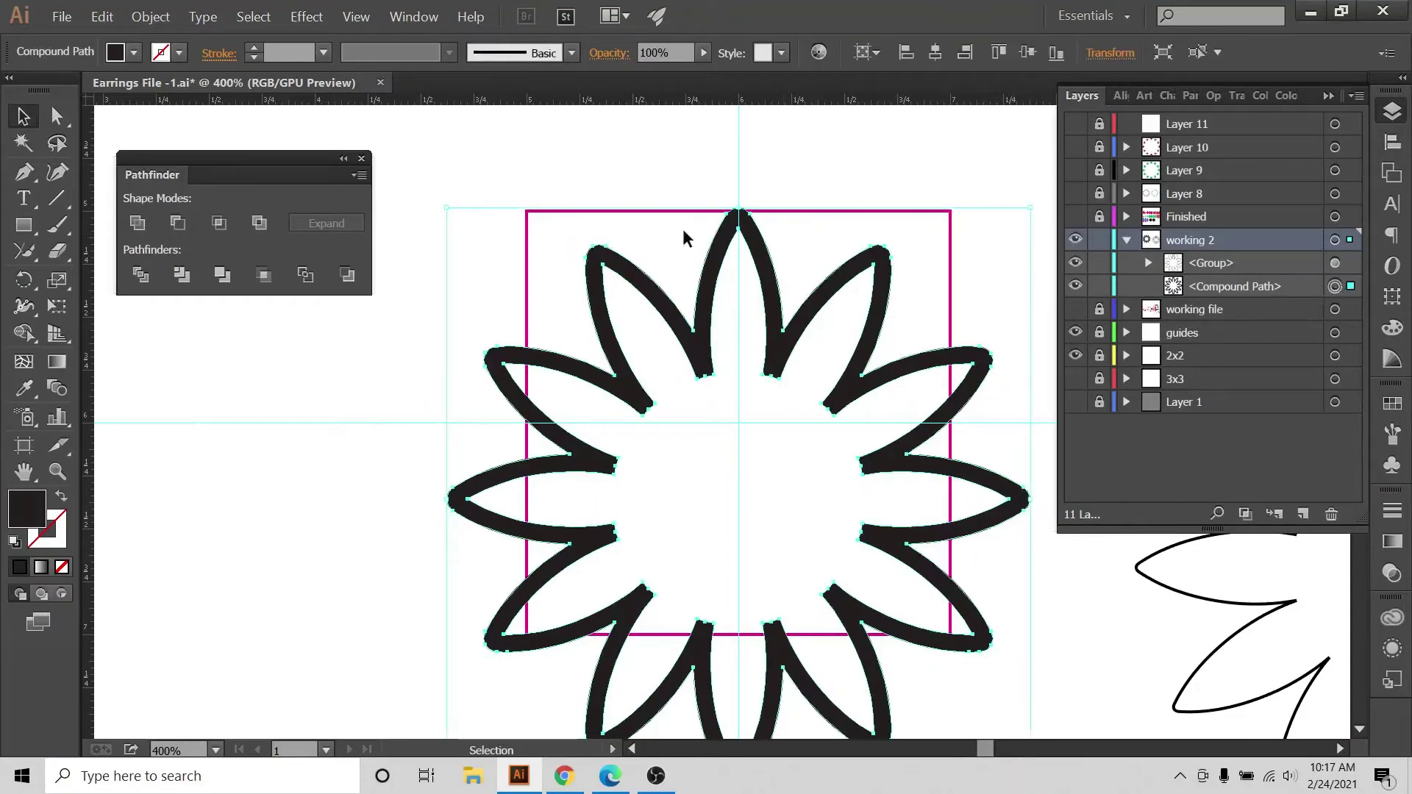
pyautogui.click(1328, 96)
pyautogui.click(1002, 180)
# Move the flower upward and align it horizontally and vertically to the centre where the guides cross.
pyautogui.moveTo(885, 252); pyautogui.dragTo(853, 185)
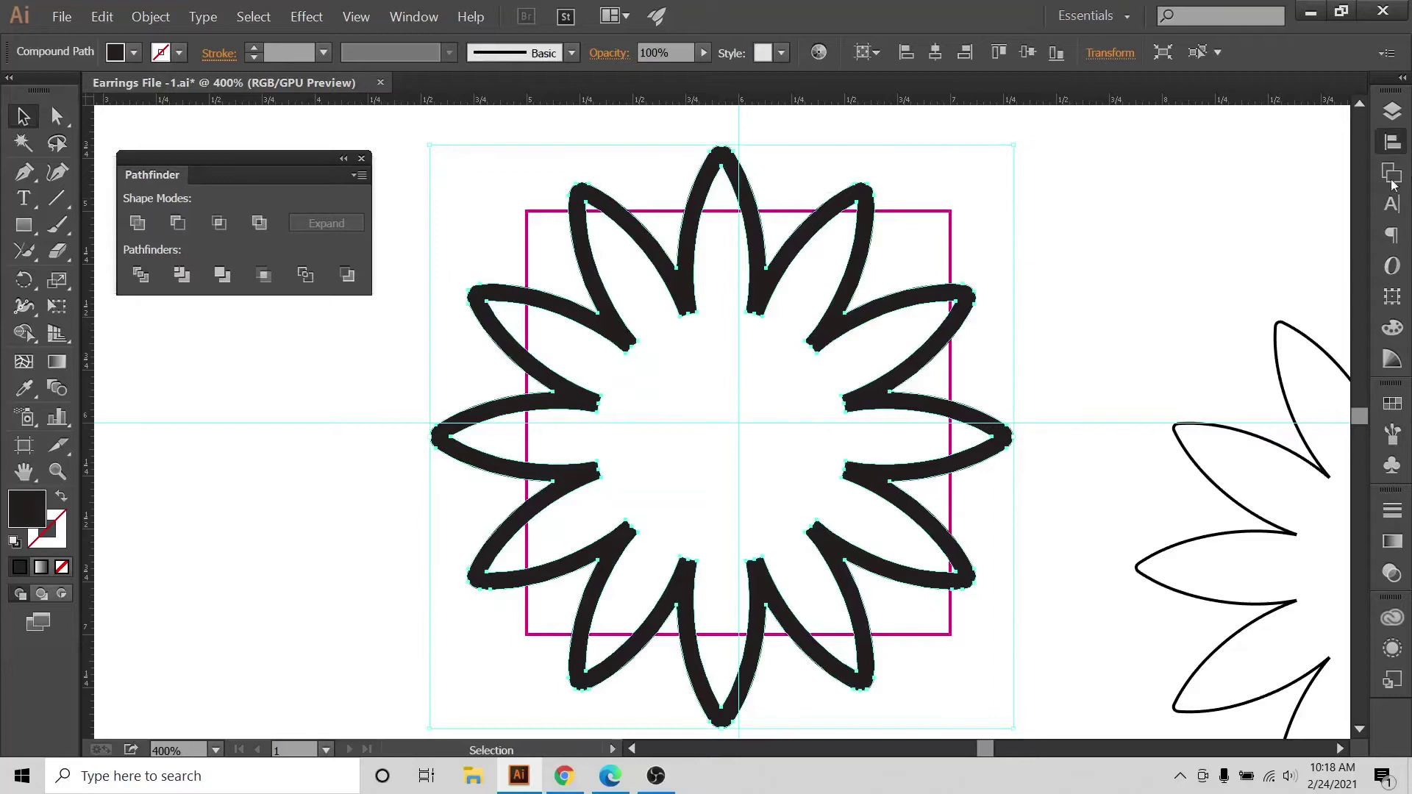
pyautogui.click(1392, 141)
pyautogui.click(1339, 261)
pyautogui.click(1250, 337)
pyautogui.click(1176, 148)
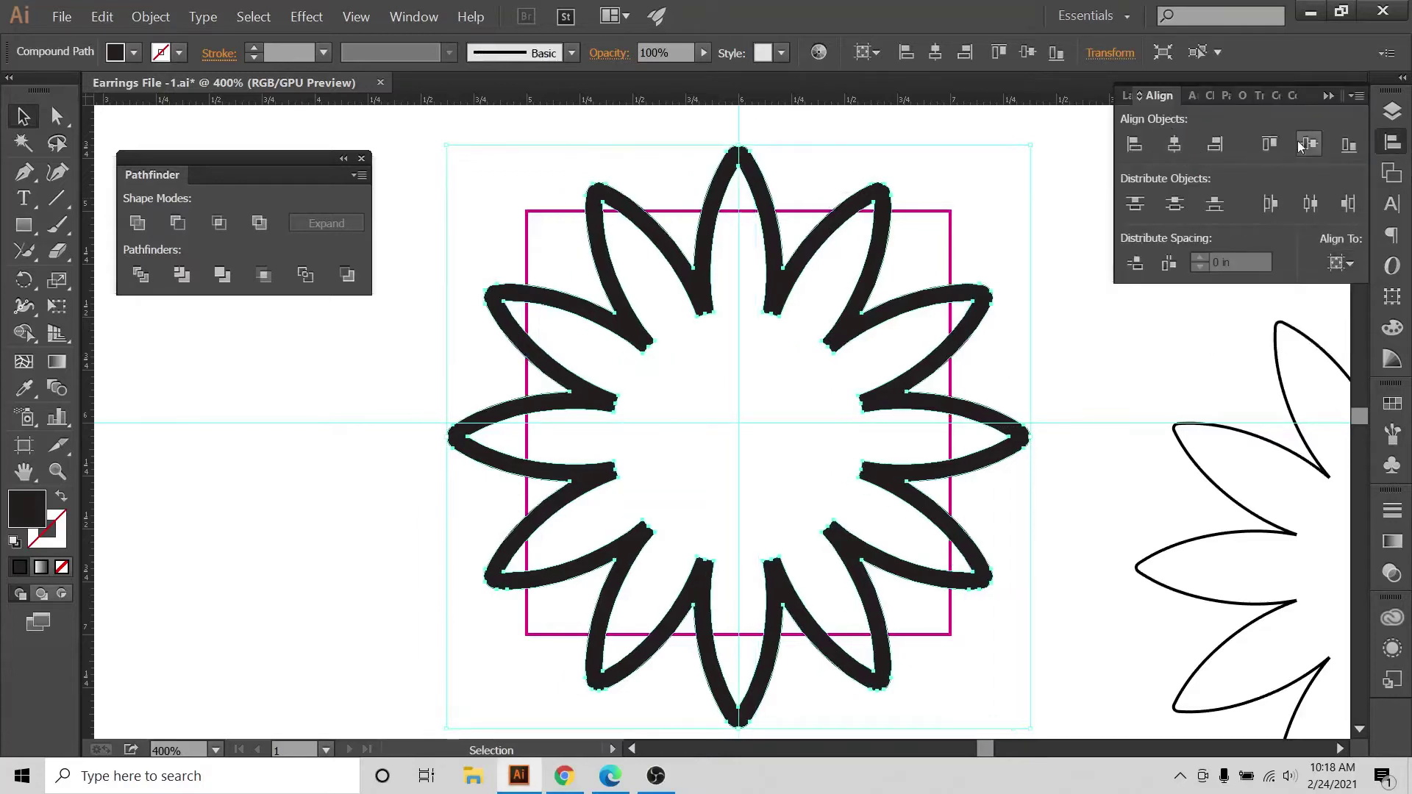
pyautogui.click(1301, 146)
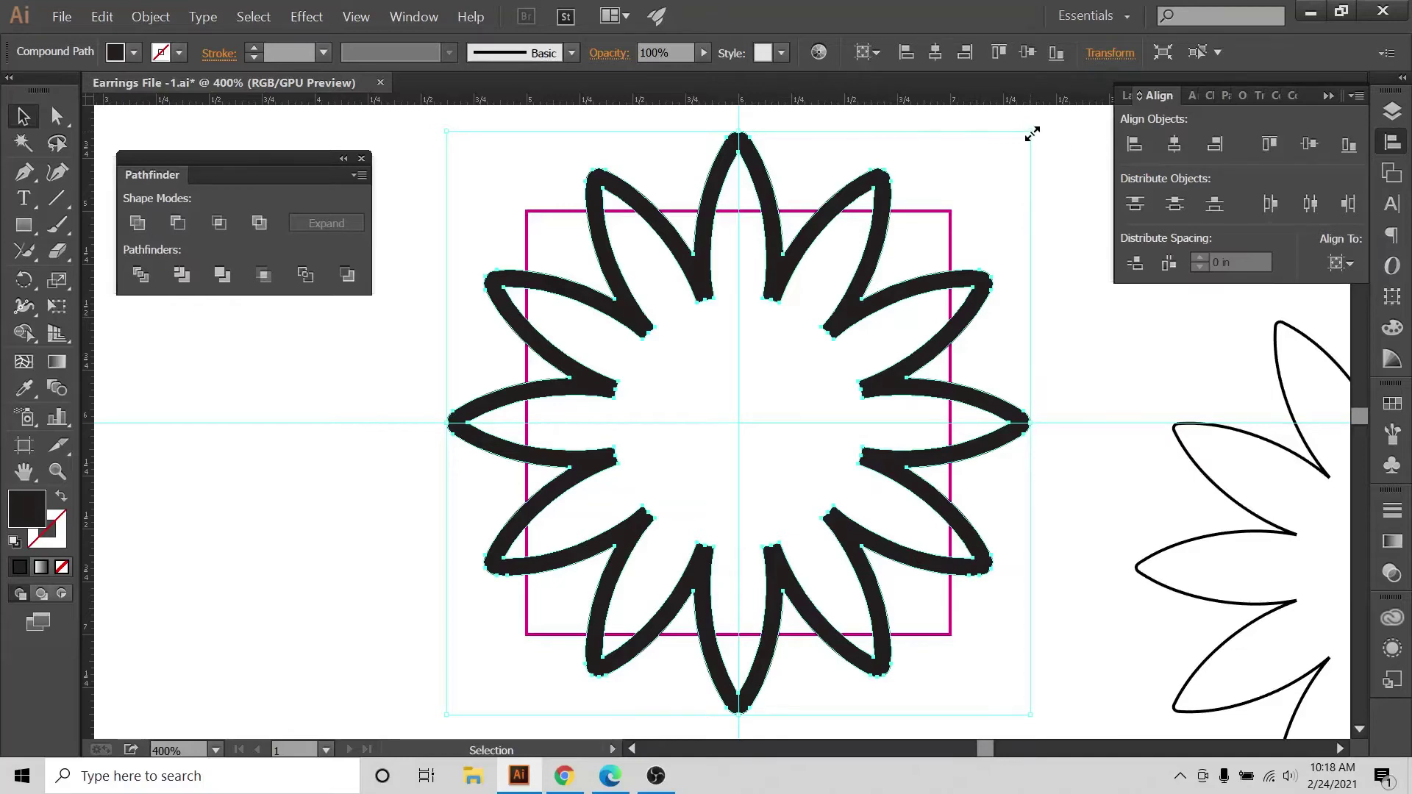
# Scale the flower down about its centre until it fits just inside the 2x2 square with a slight margin.
pyautogui.moveTo(1032, 133); pyautogui.dragTo(951, 212)
pyautogui.click(927, 227)
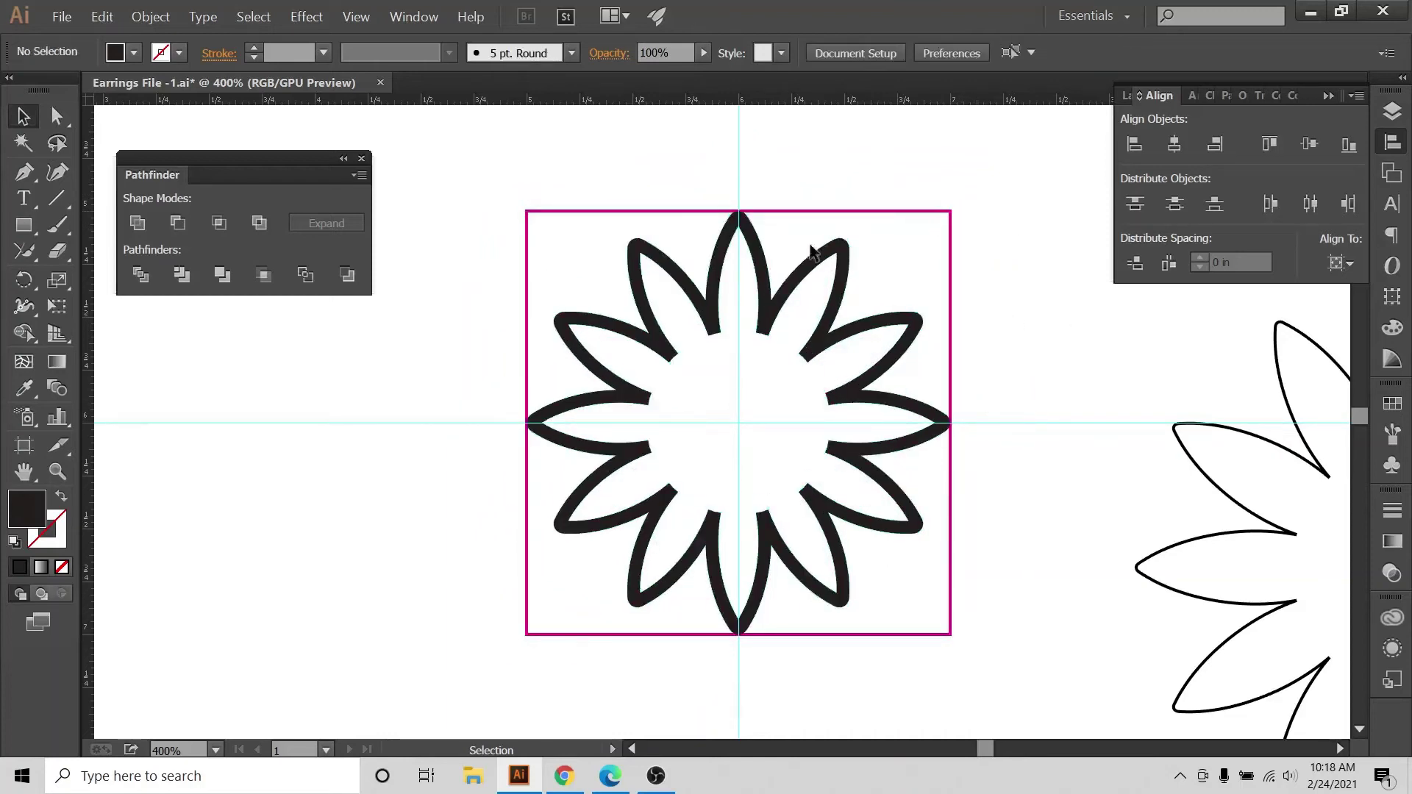
pyautogui.click(693, 343)
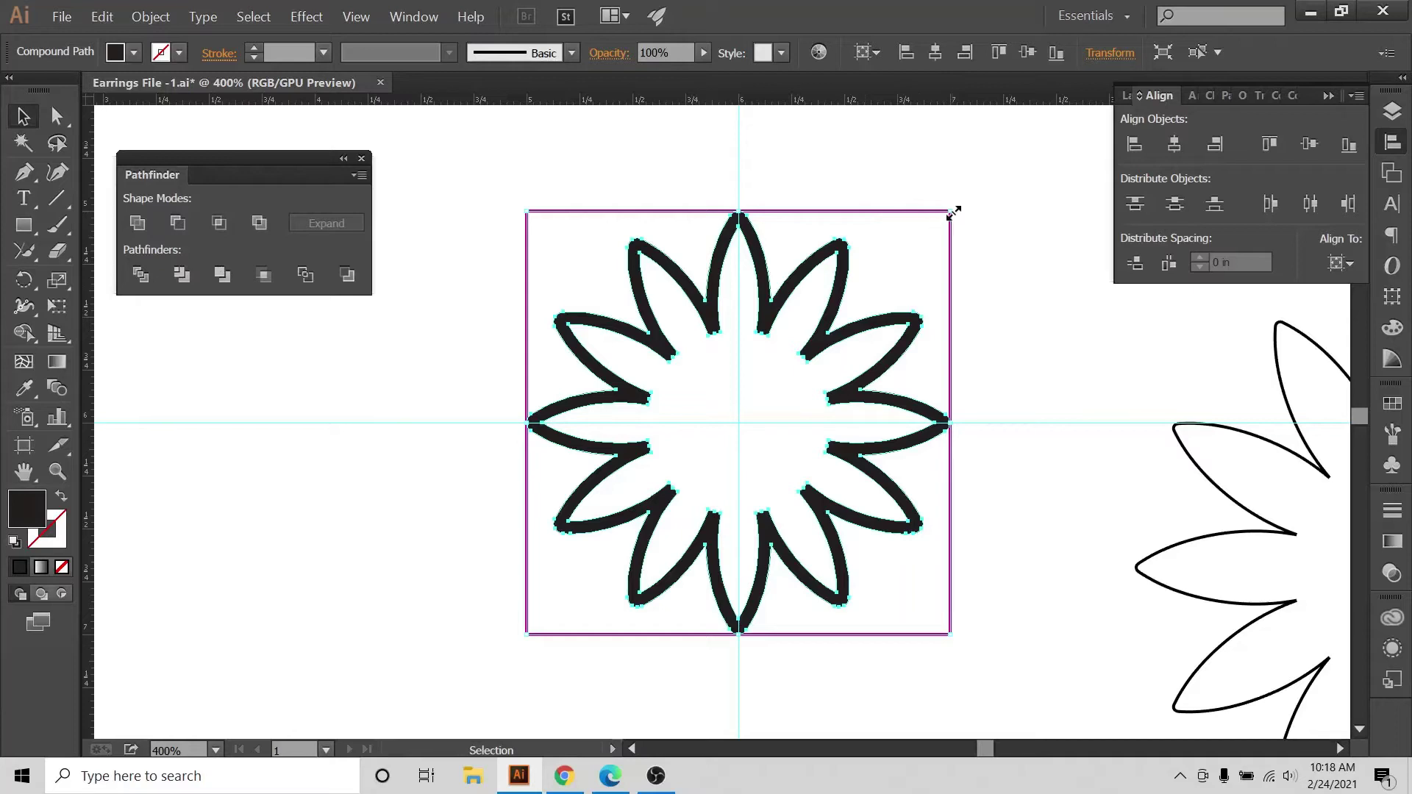
pyautogui.click(961, 254)
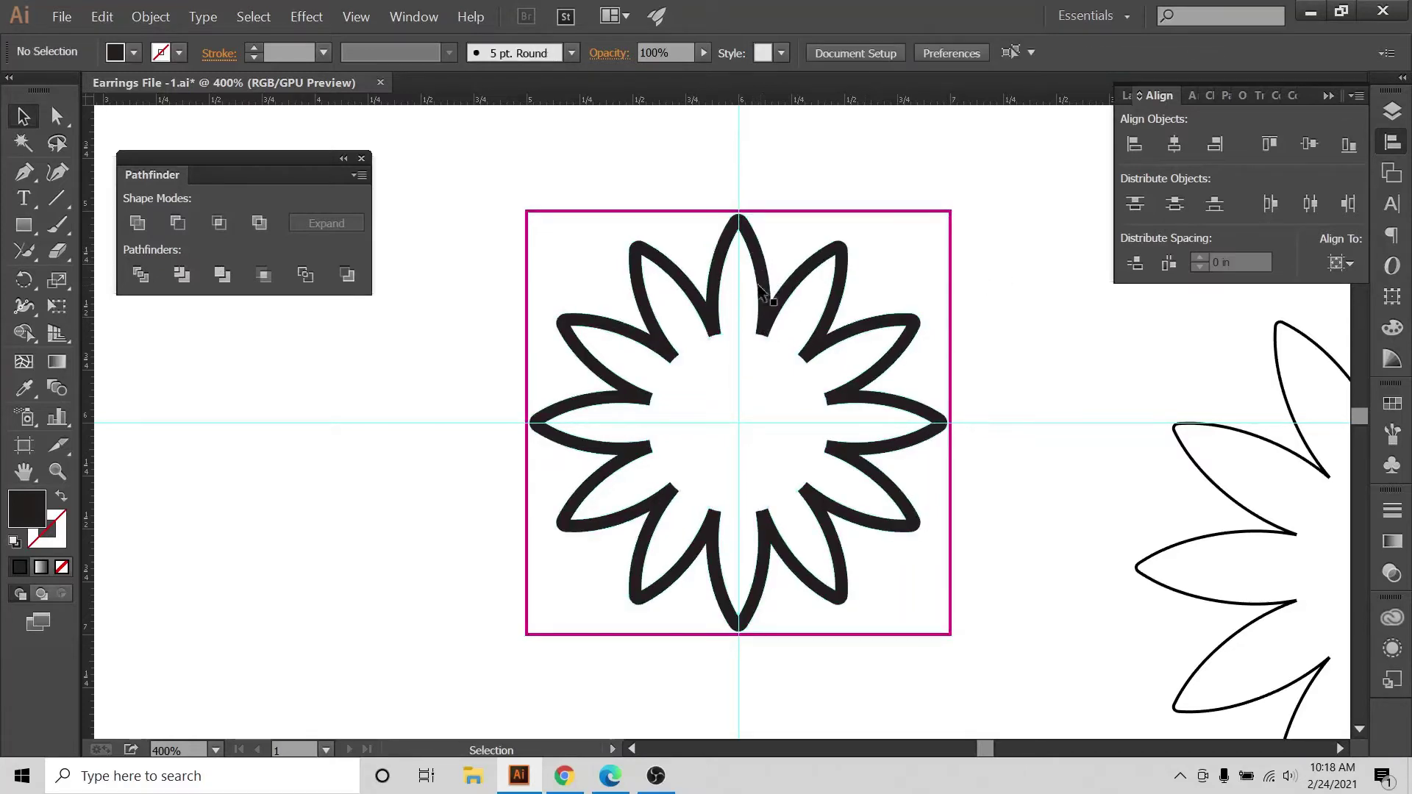
pyautogui.moveTo(615, 286); pyautogui.dragTo(615, 286)
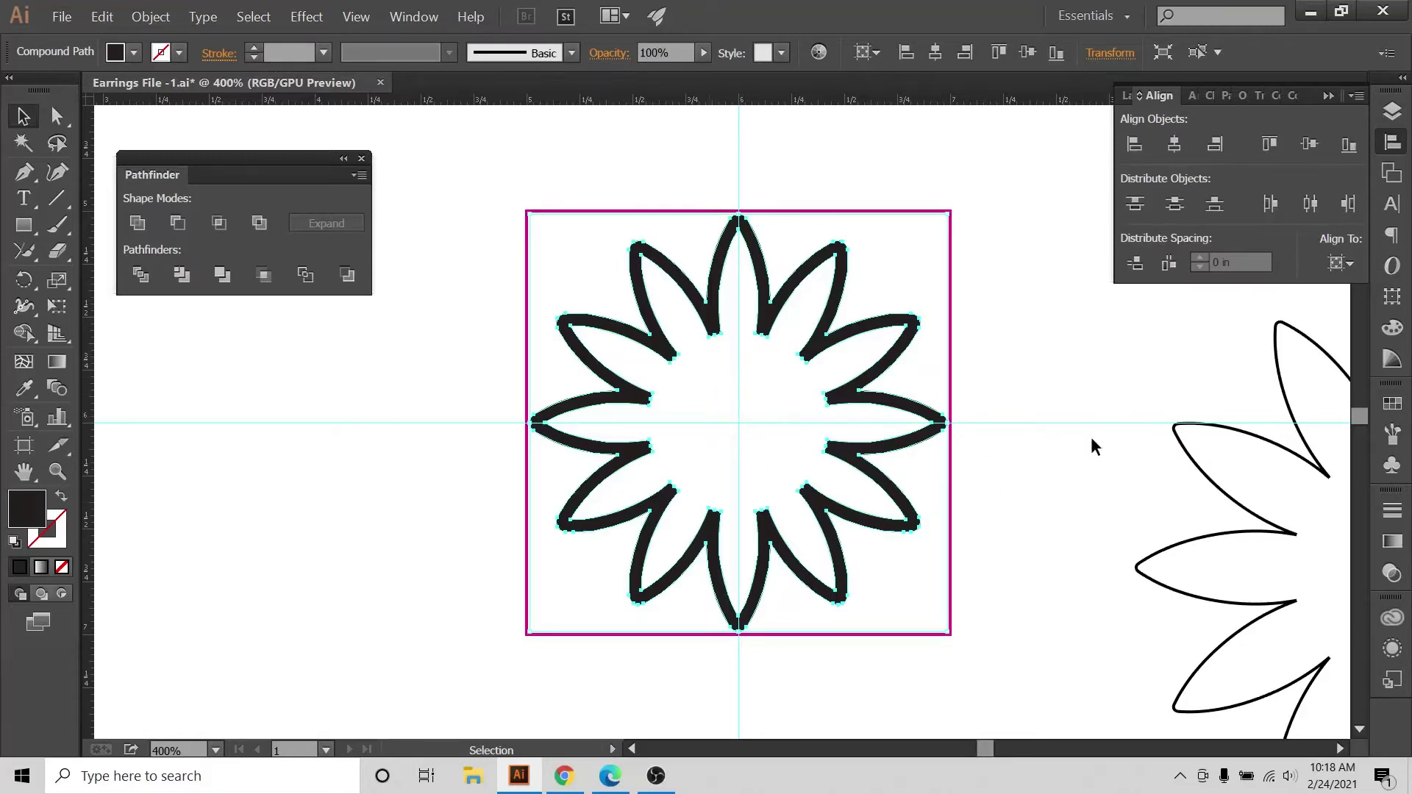
pyautogui.click(895, 155)
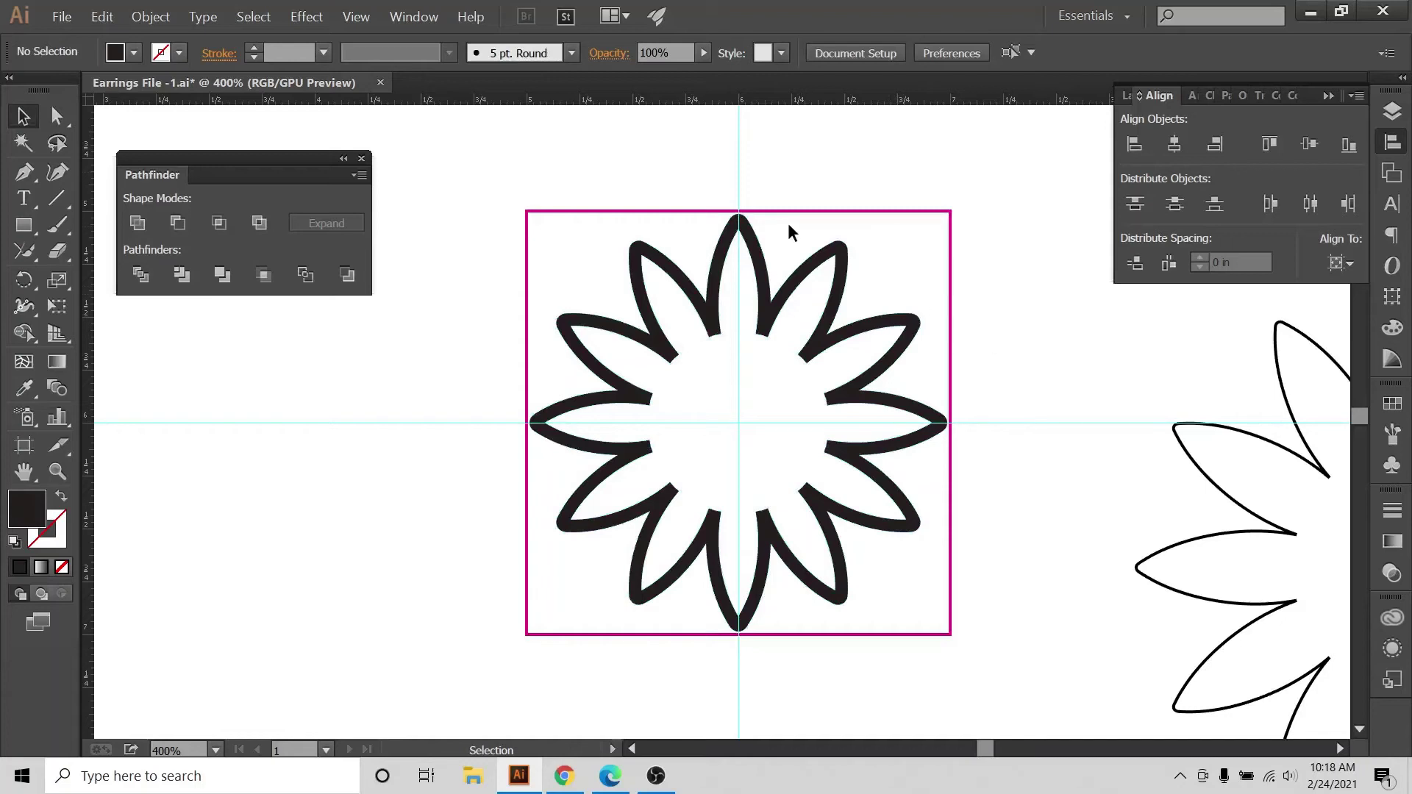
# Give the resized flower a 2 pt black stroke to thicken its petals, and deselect it.
pyautogui.click(686, 318)
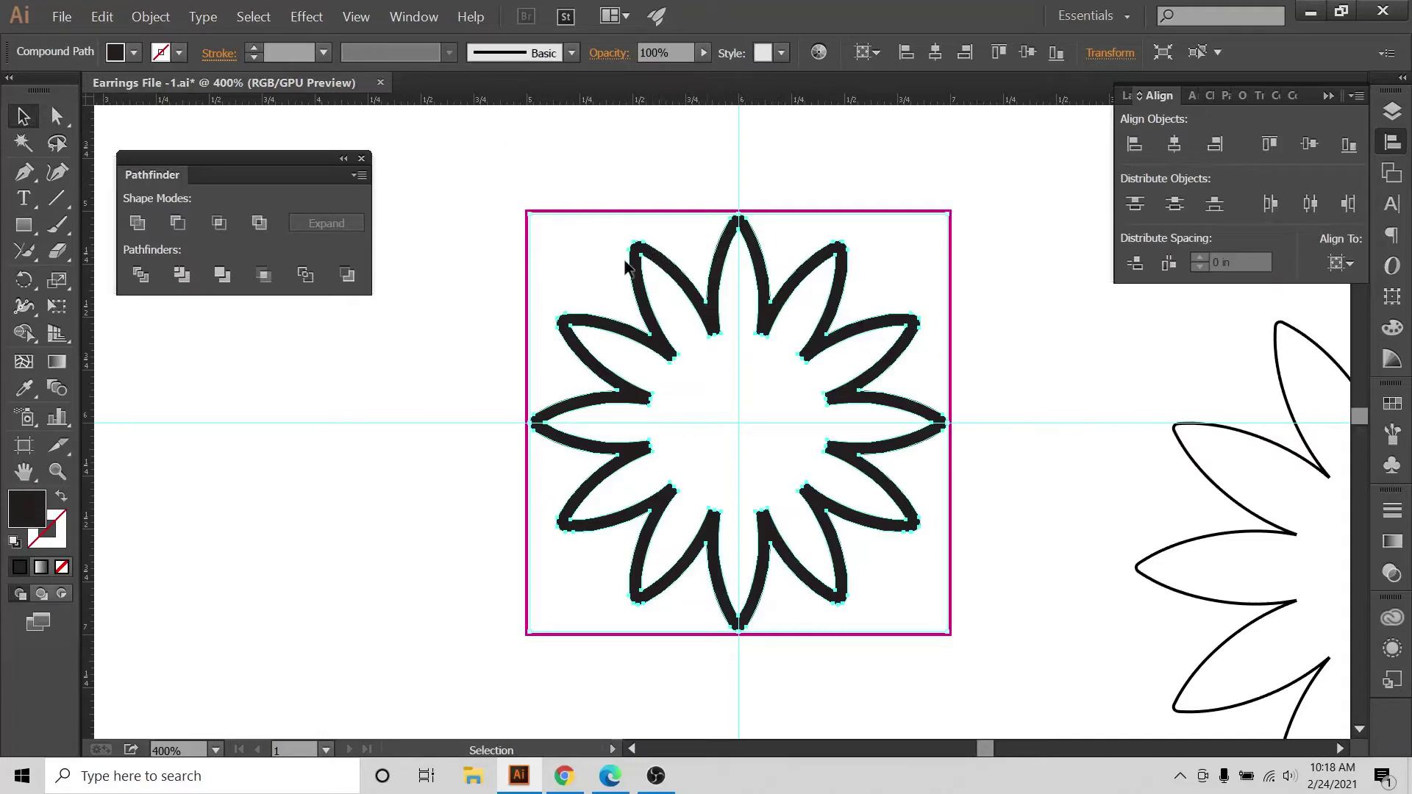
pyautogui.click(255, 50)
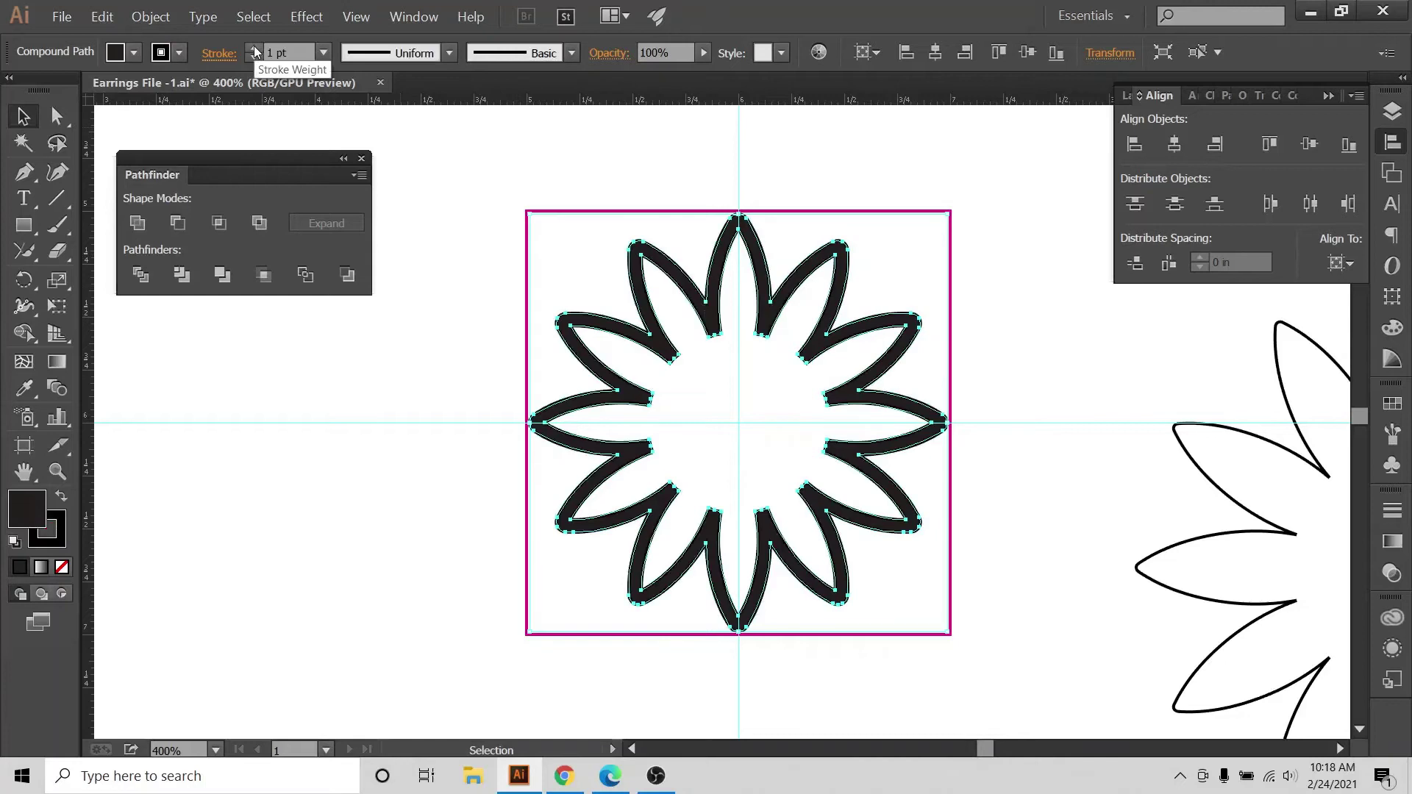
pyautogui.click(256, 50)
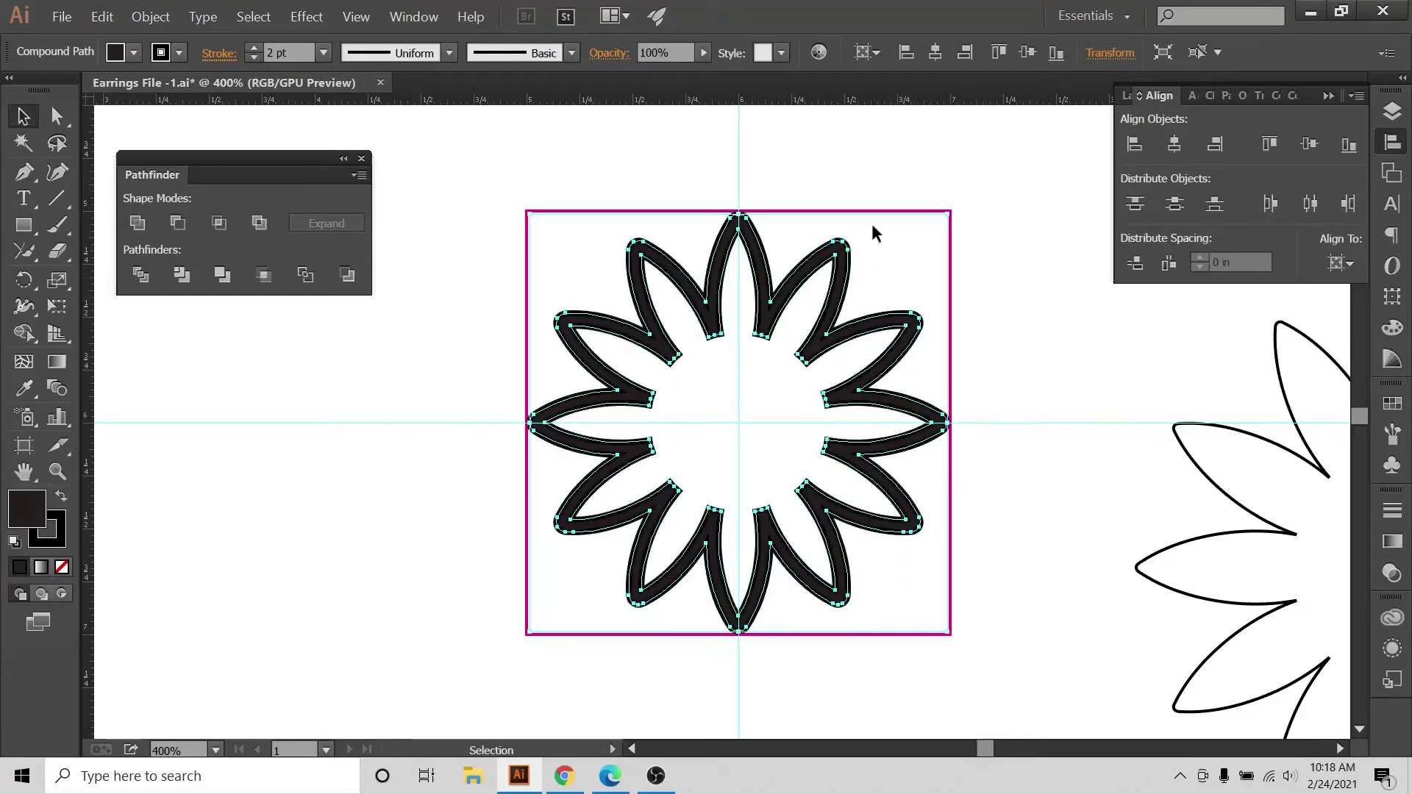
pyautogui.click(829, 173)
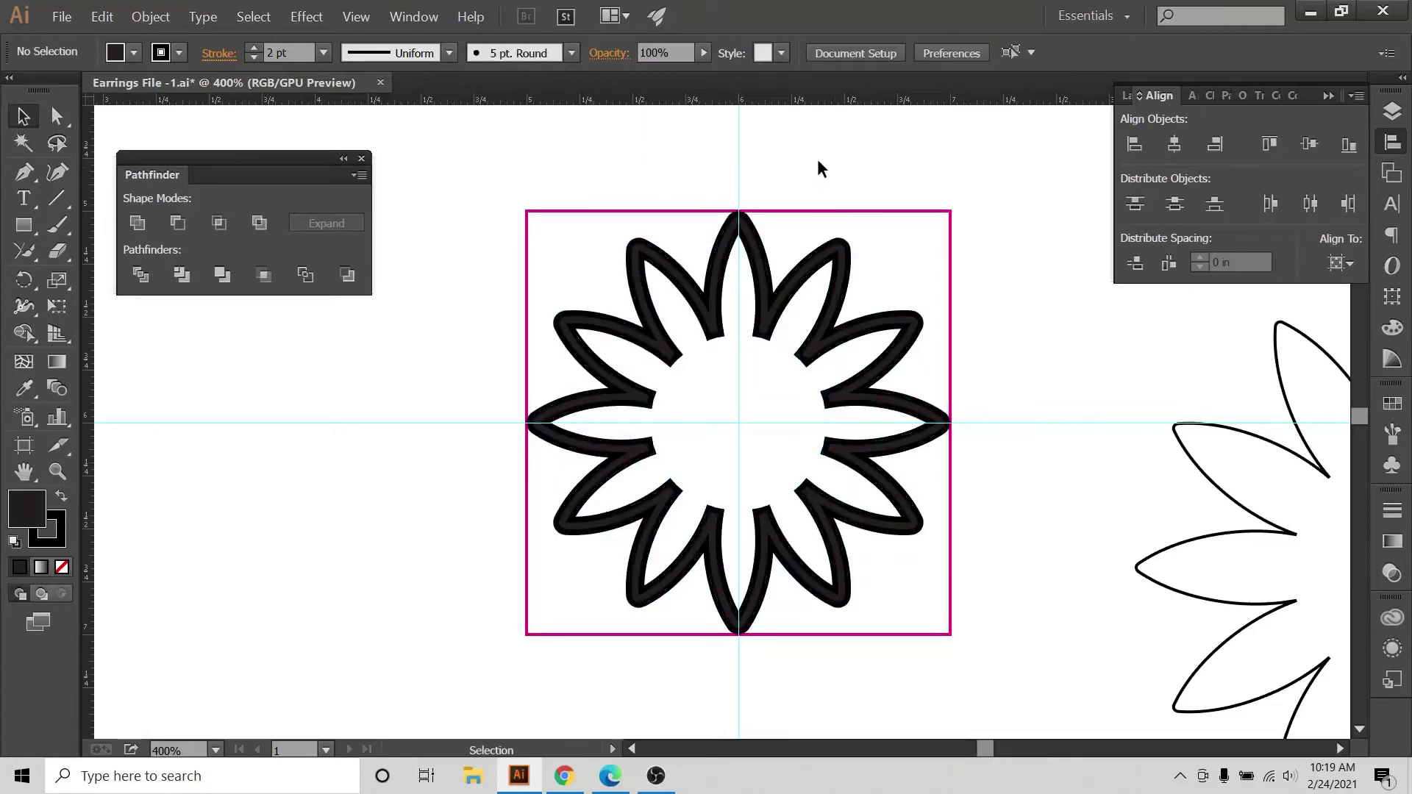
# Expand both the fill and the stroke of the thickened flower into shapes.
pyautogui.click(686, 378)
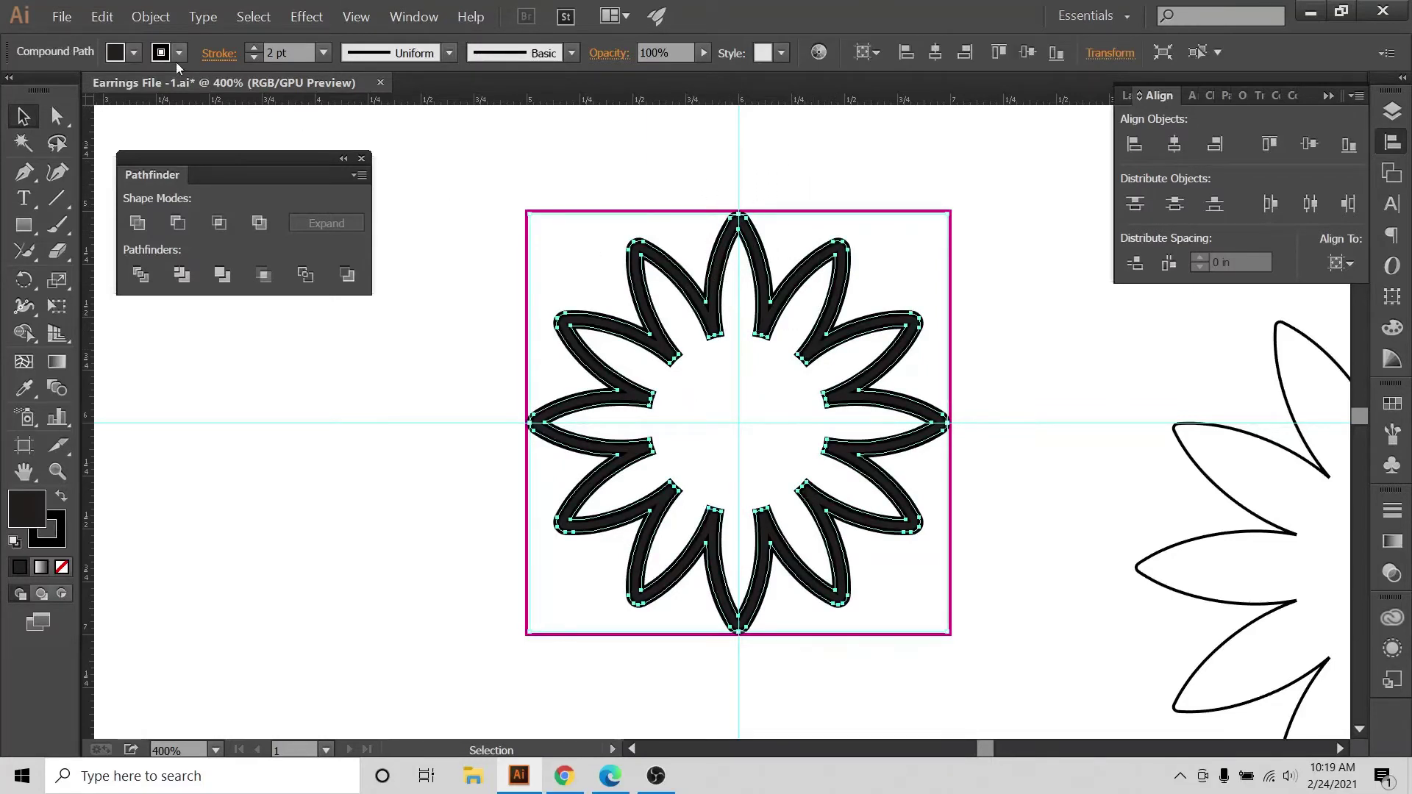
pyautogui.click(155, 3)
pyautogui.click(188, 190)
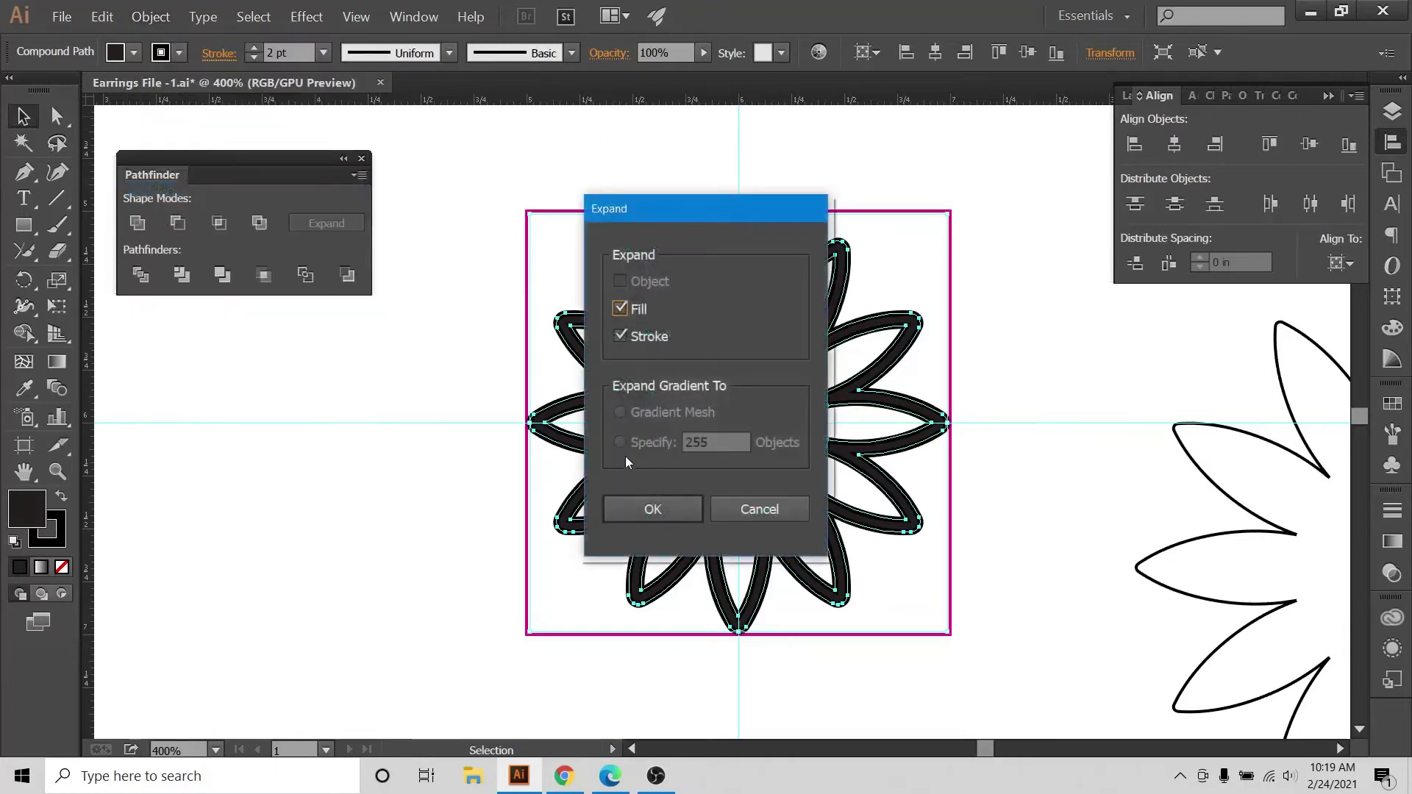
pyautogui.click(638, 498)
# Select all the expanded flower pieces, unite them into a single black shape and deselect it.
pyautogui.click(576, 236)
pyautogui.hotkey('ctrl', 'a')
pyautogui.click(150, 16)
pyautogui.press('Escape')
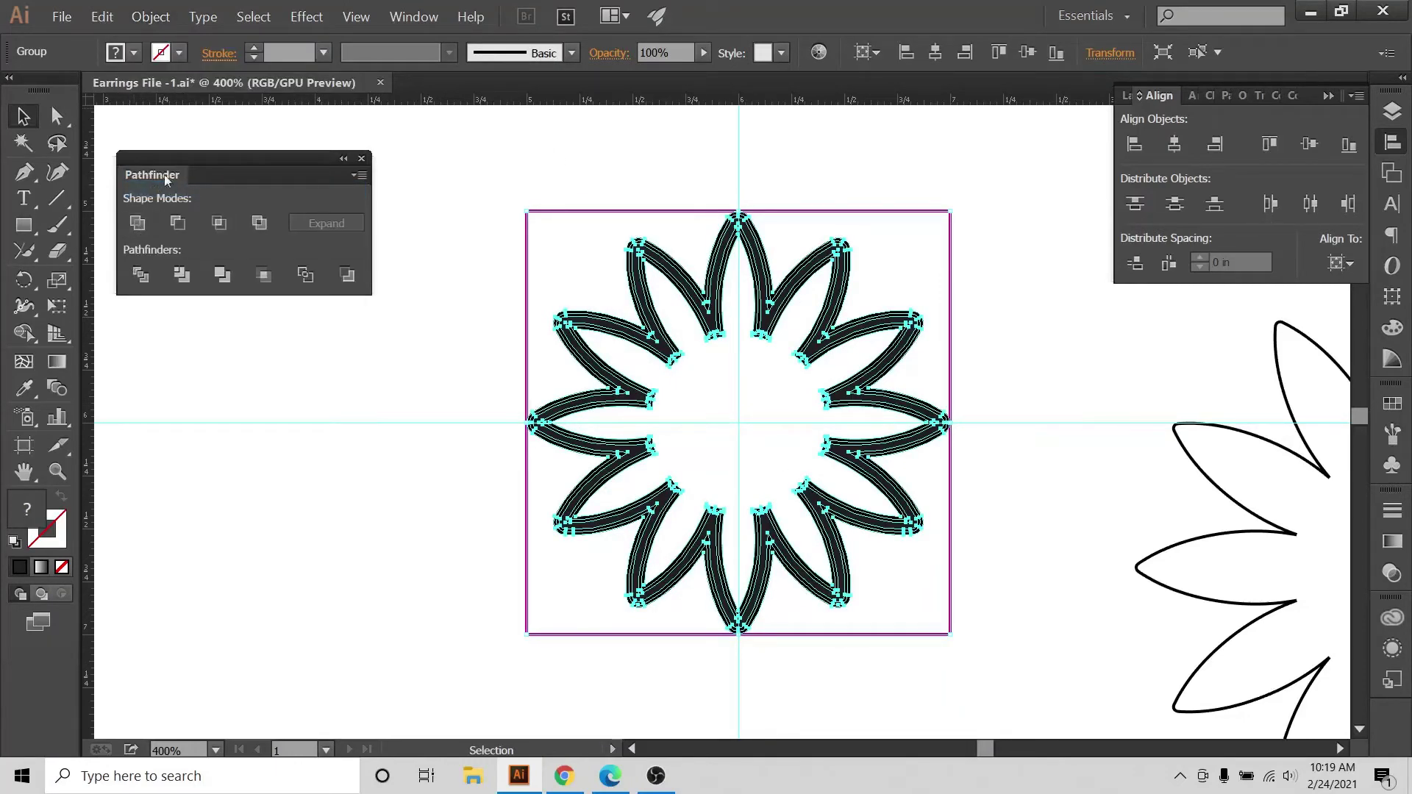
pyautogui.click(138, 226)
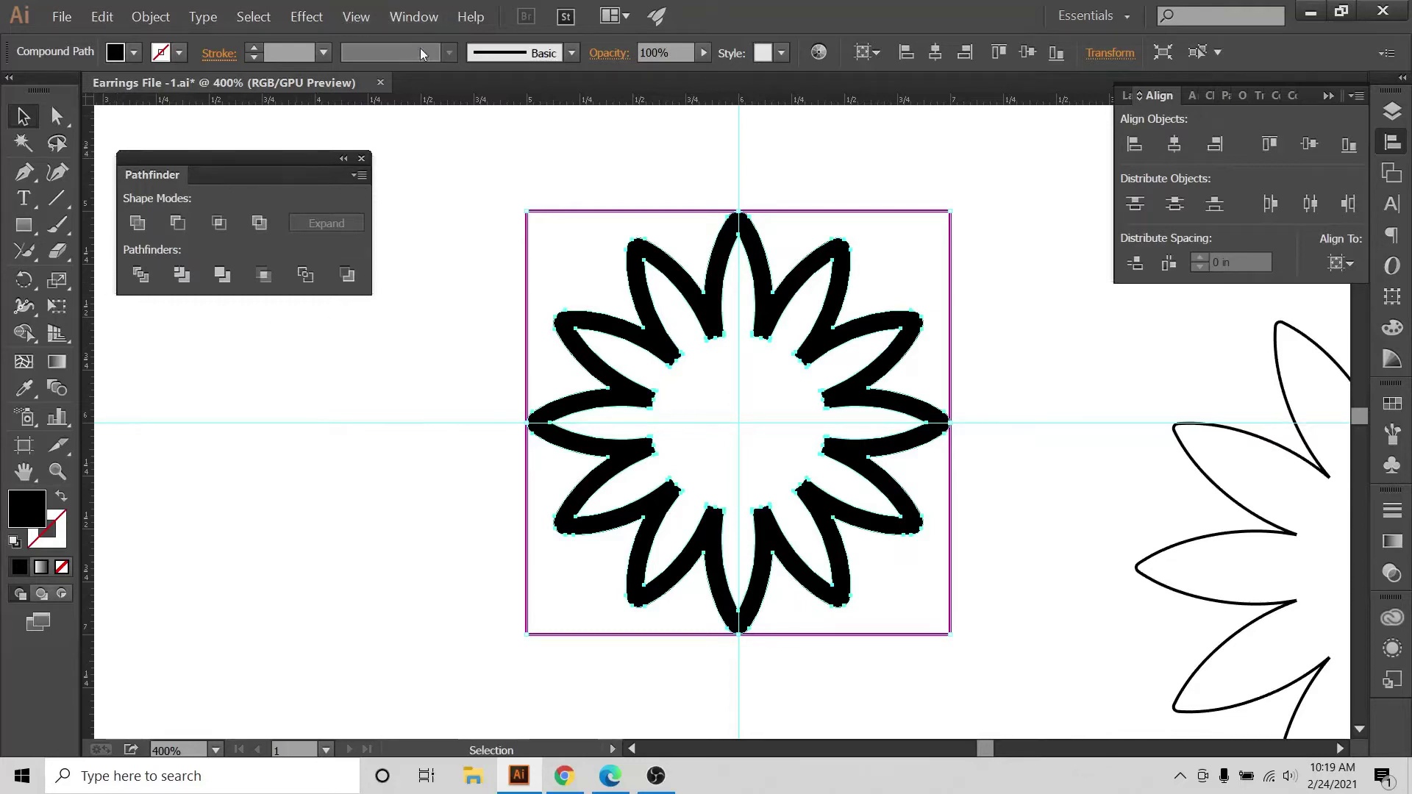
pyautogui.click(416, 18)
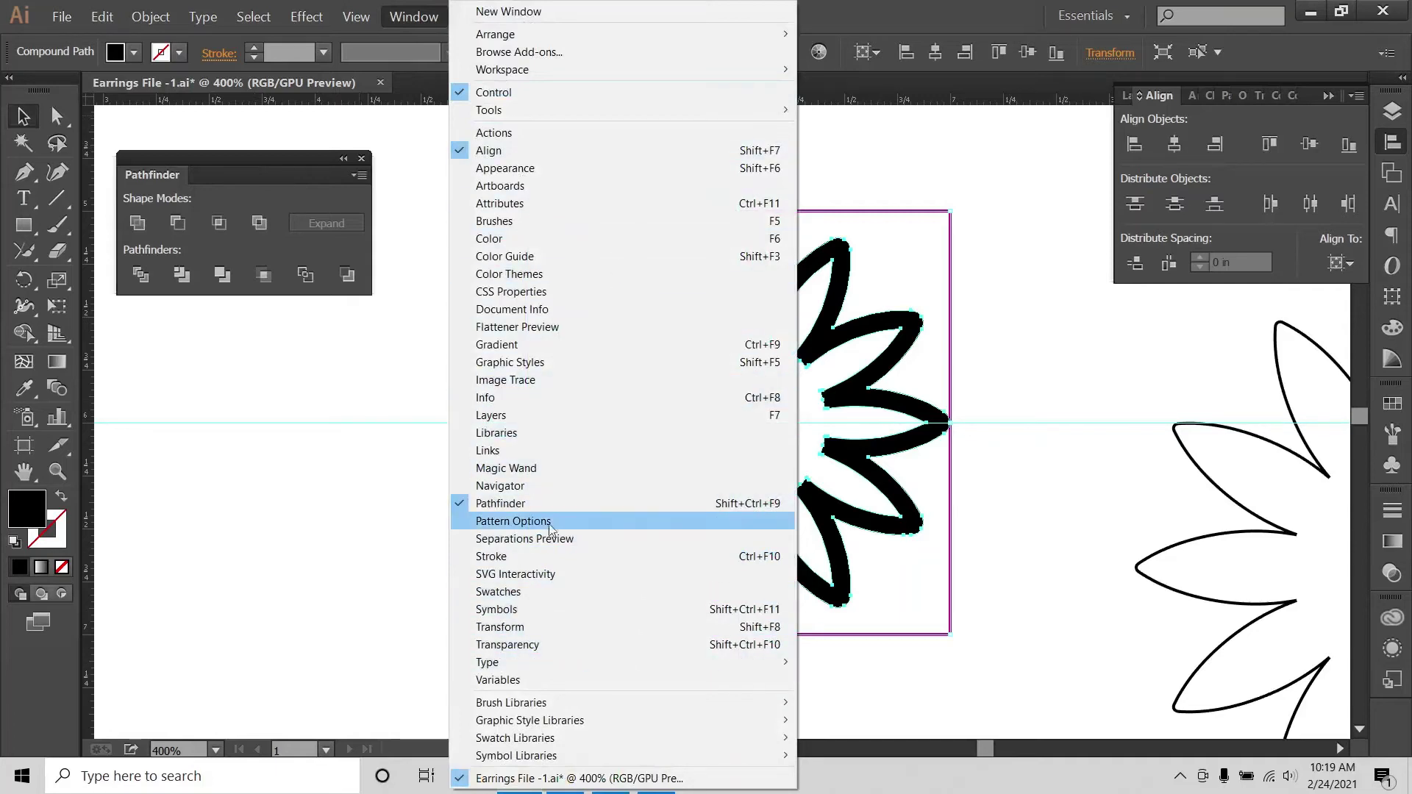
pyautogui.click(157, 394)
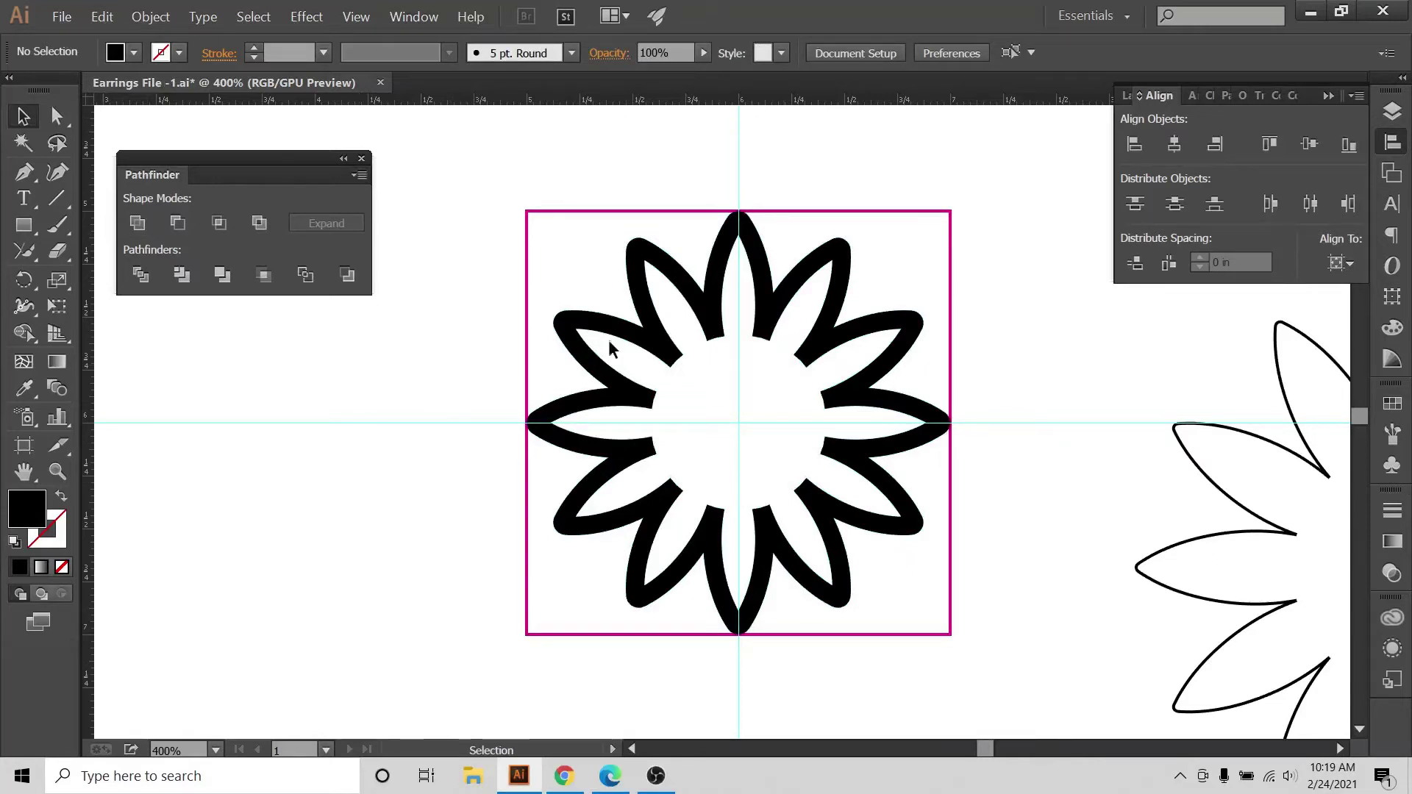
# Switch to Chrome to examine the petal details in the sunflower earring listings, and return to Illustrator.
pyautogui.click(564, 775)
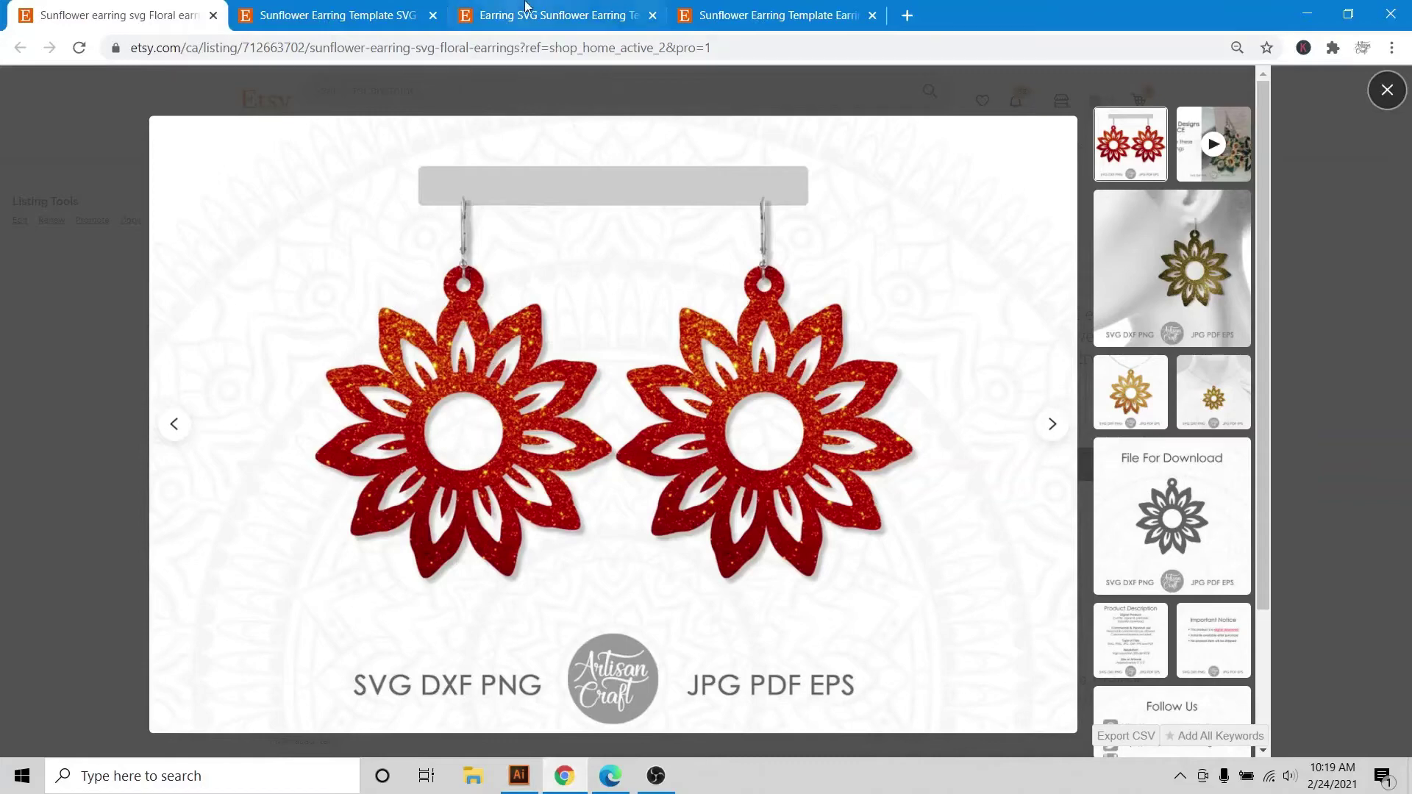
pyautogui.click(551, 15)
pyautogui.click(519, 776)
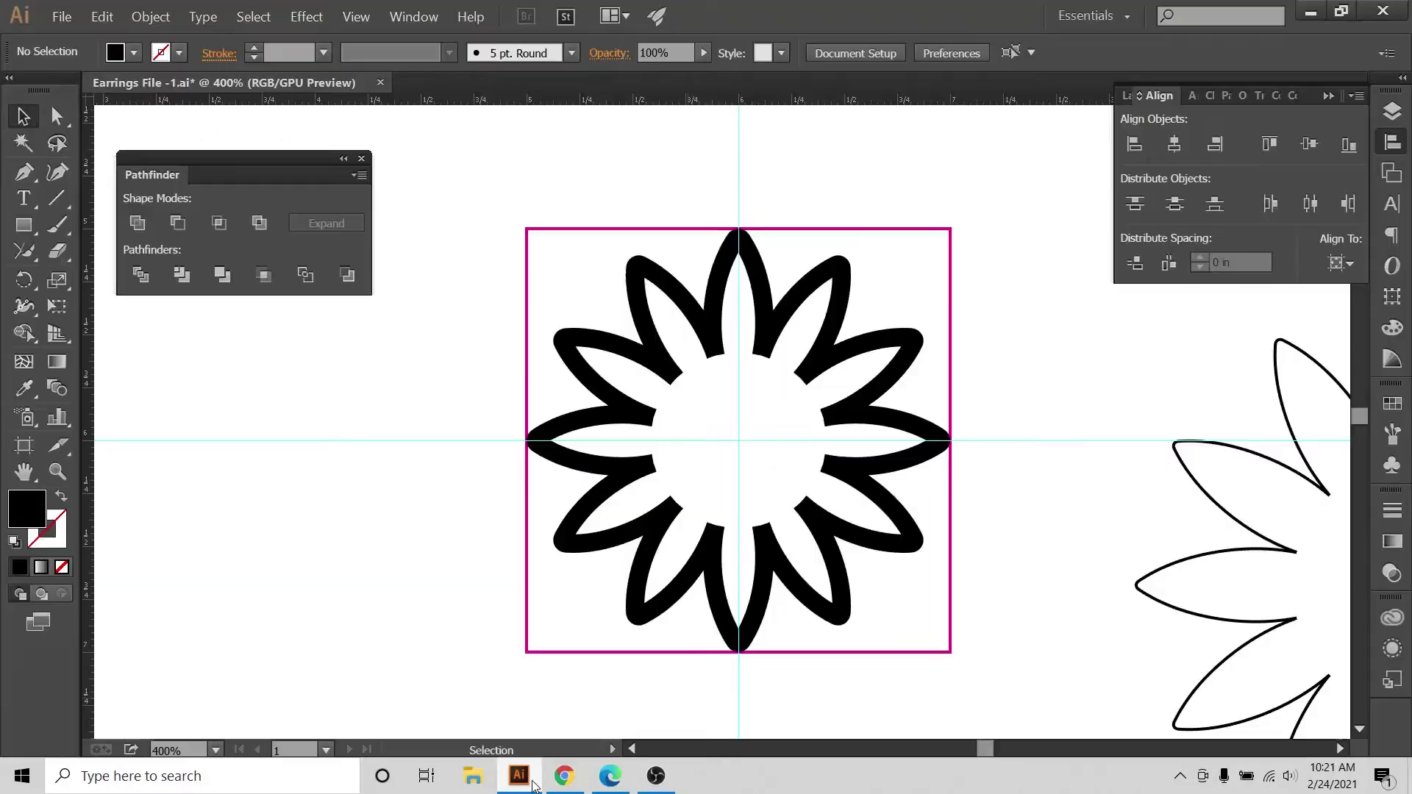
pyautogui.click(569, 786)
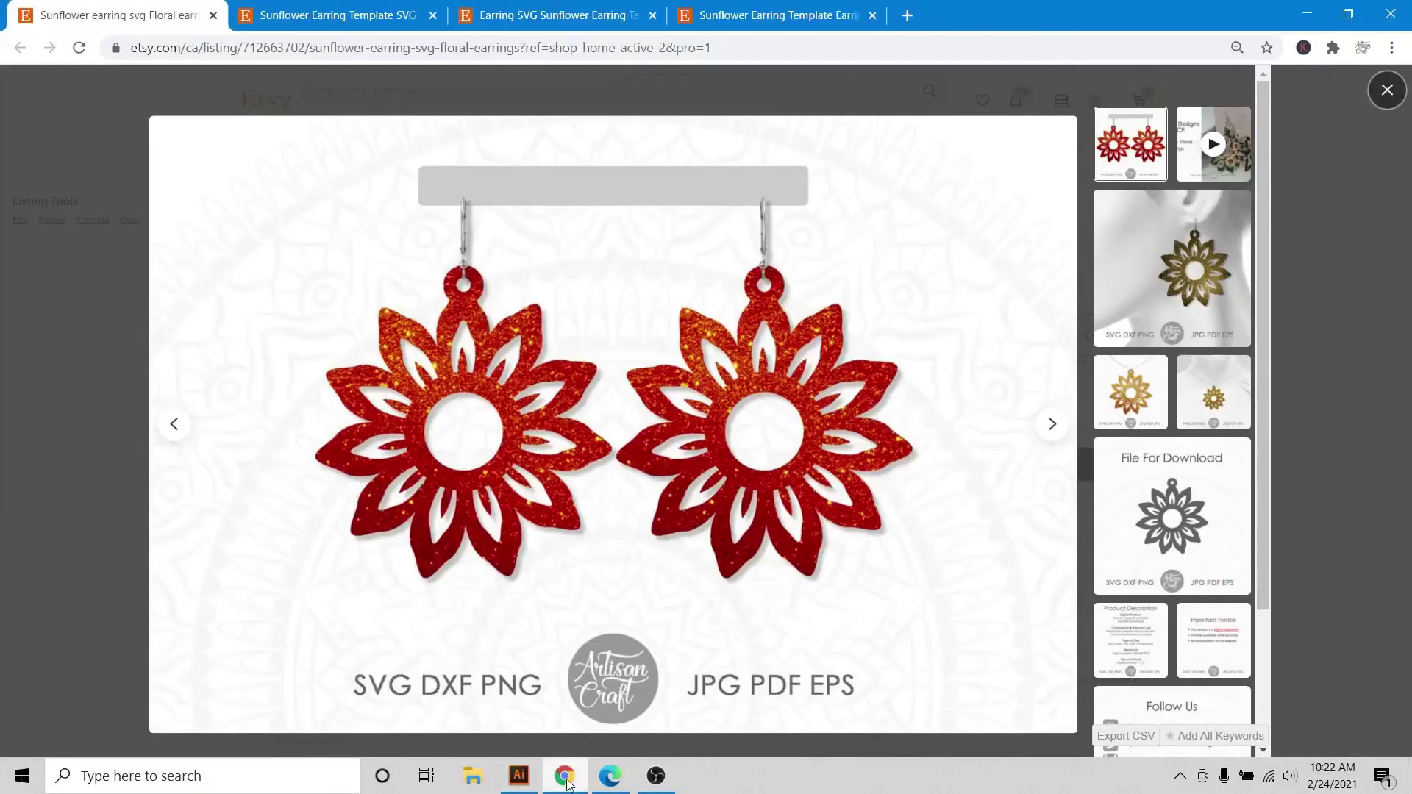
pyautogui.click(515, 16)
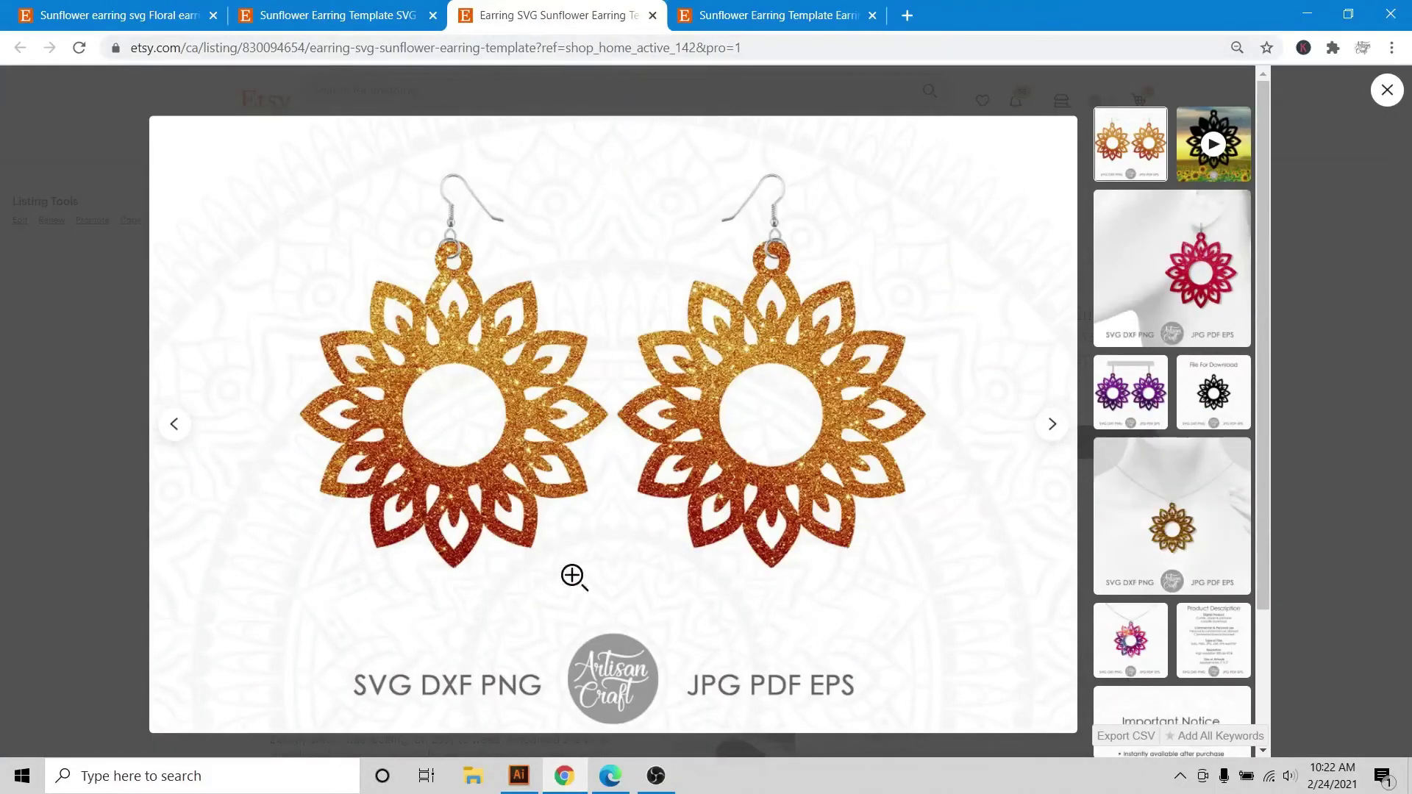
pyautogui.click(264, 10)
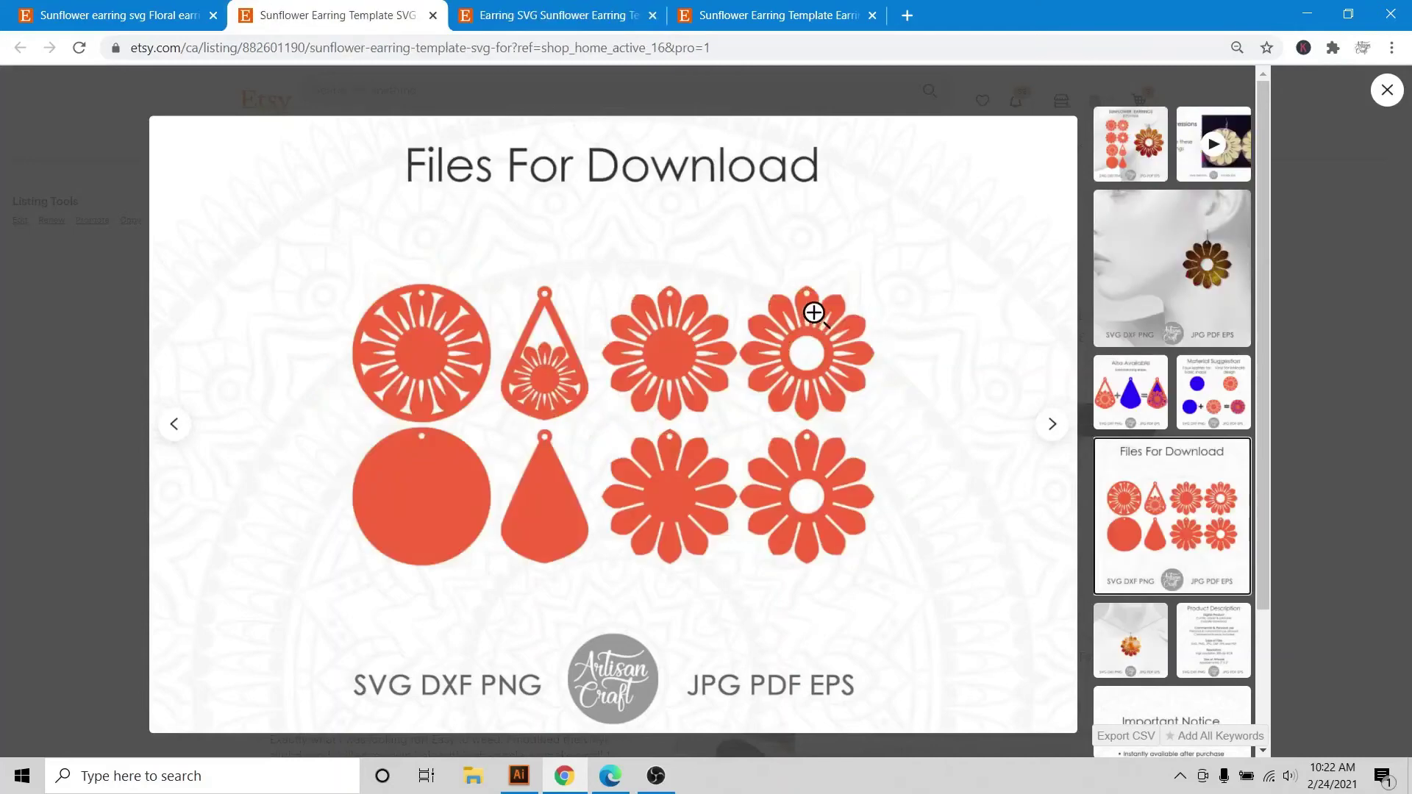
pyautogui.click(517, 780)
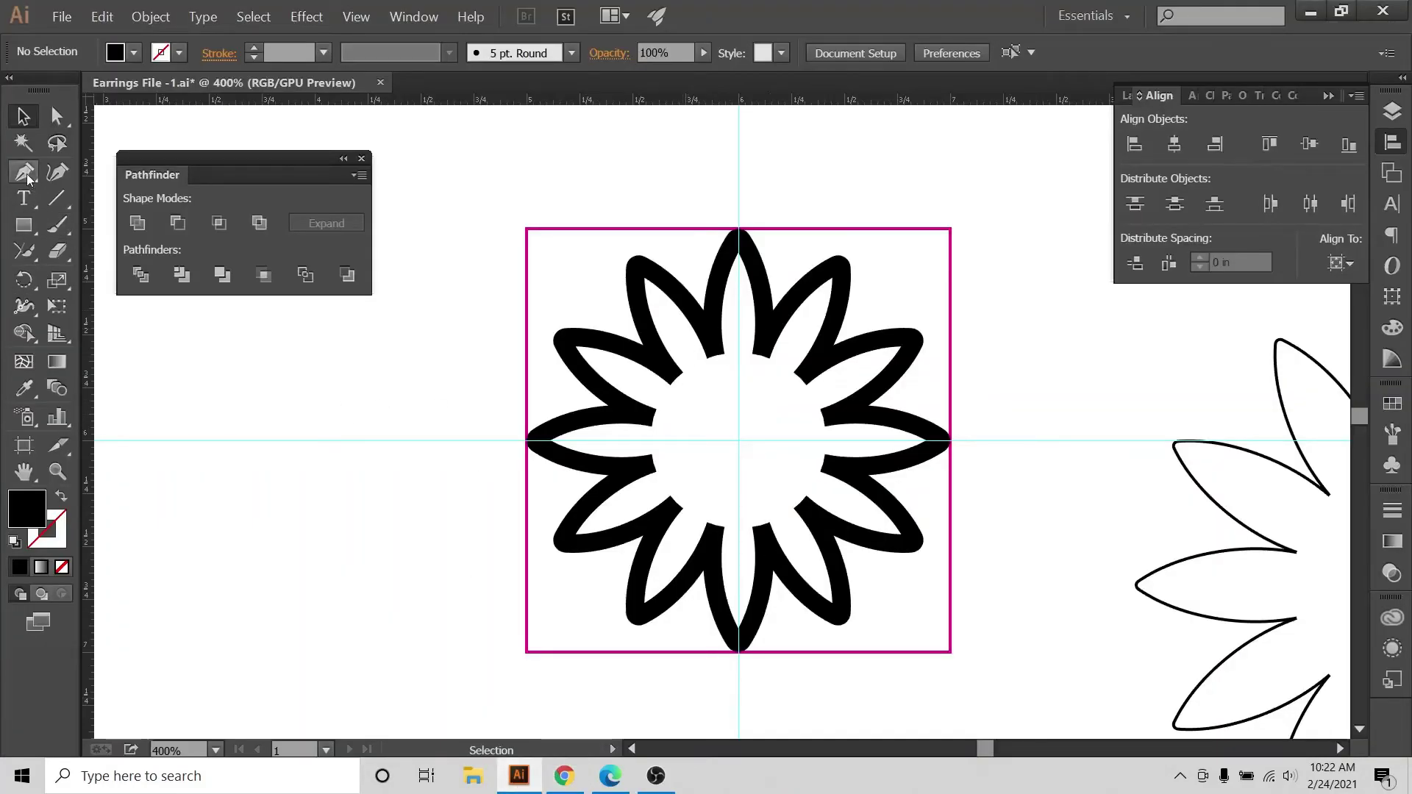
# Show the document grid and turn on Snap to Grid.
pyautogui.click(357, 18)
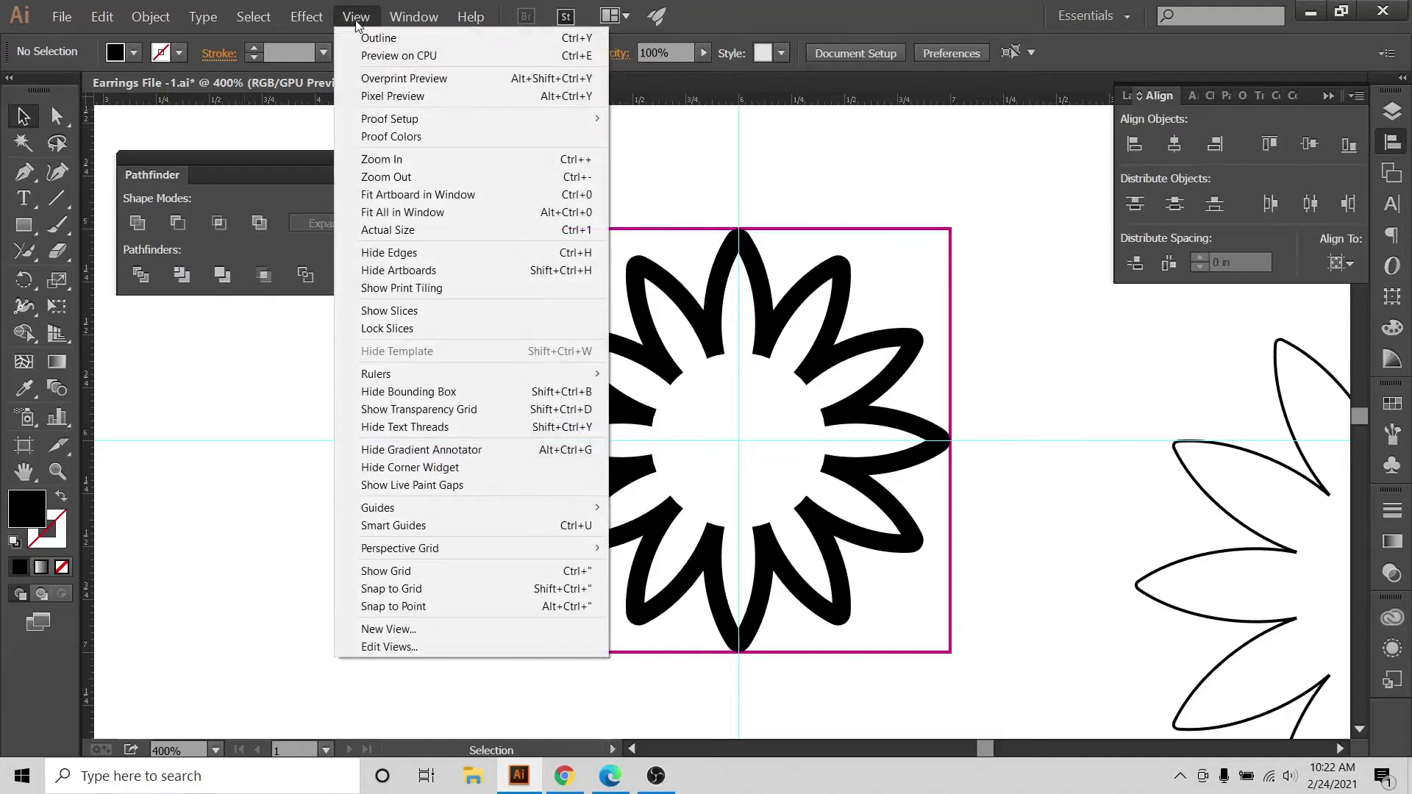
pyautogui.click(410, 572)
pyautogui.click(309, 18)
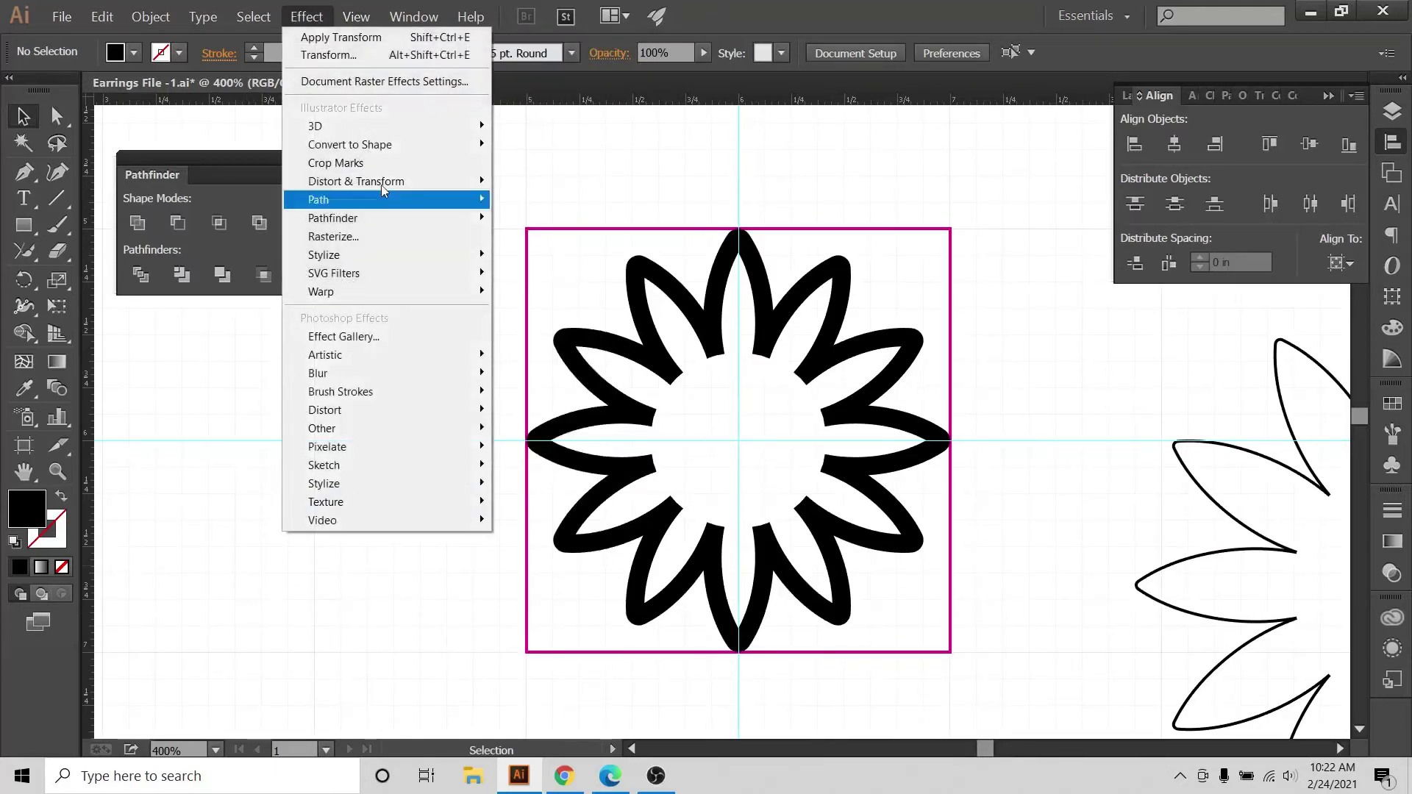
pyautogui.moveTo(357, 16)
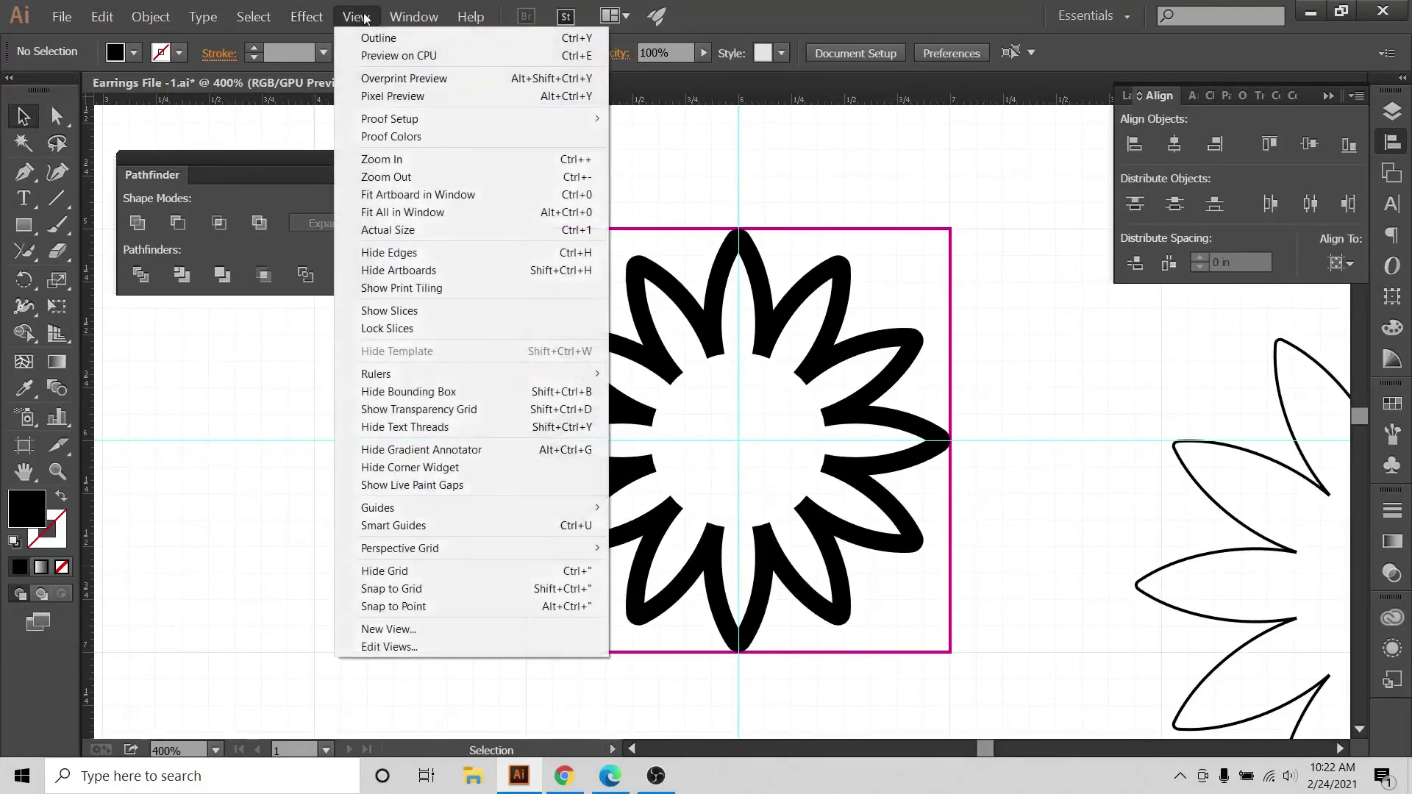
pyautogui.click(392, 589)
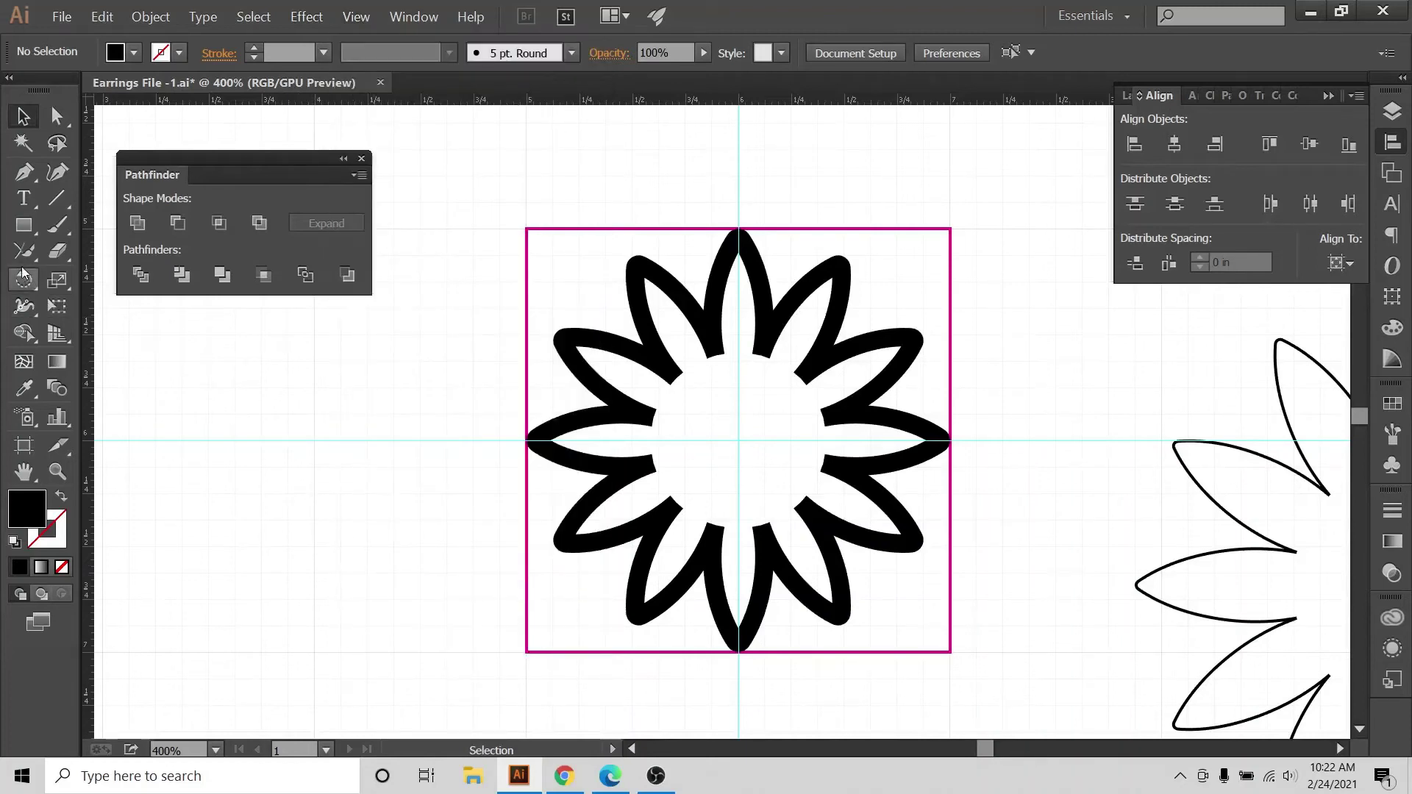
# Draw a closed black triangle beside the flower with the Pen tool, 0.5 in wide at its base and 1 in tall.
pyautogui.click(24, 172)
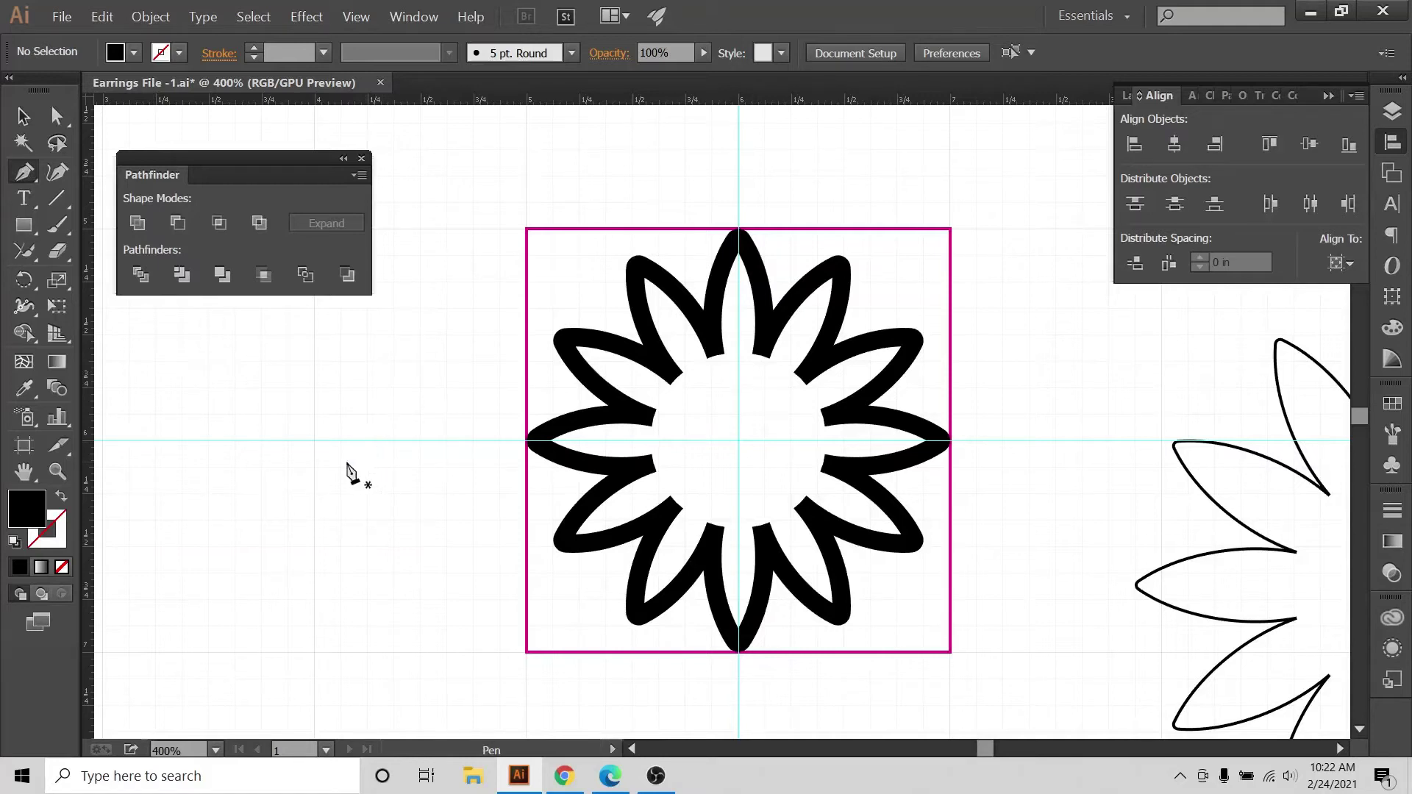
pyautogui.click(356, 16)
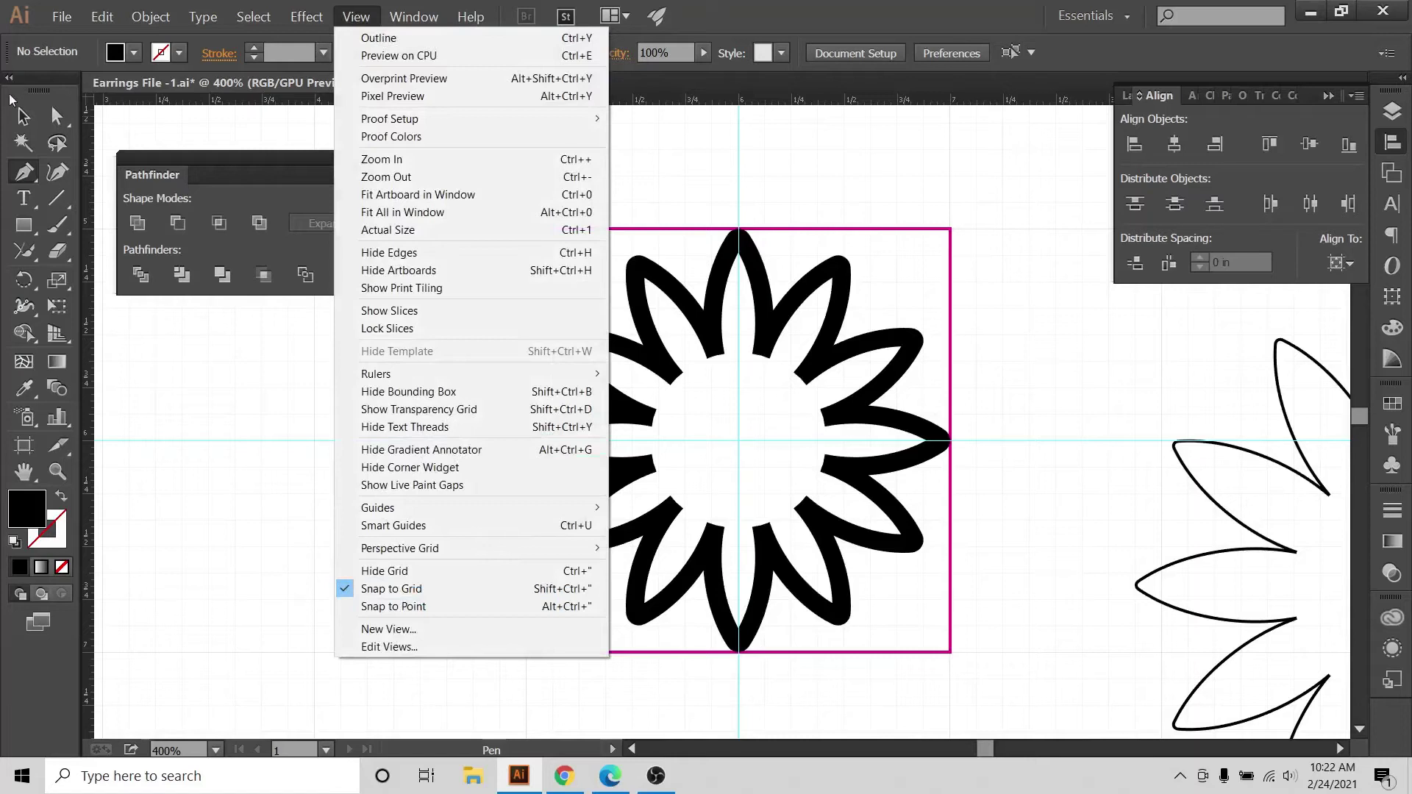
pyautogui.click(25, 171)
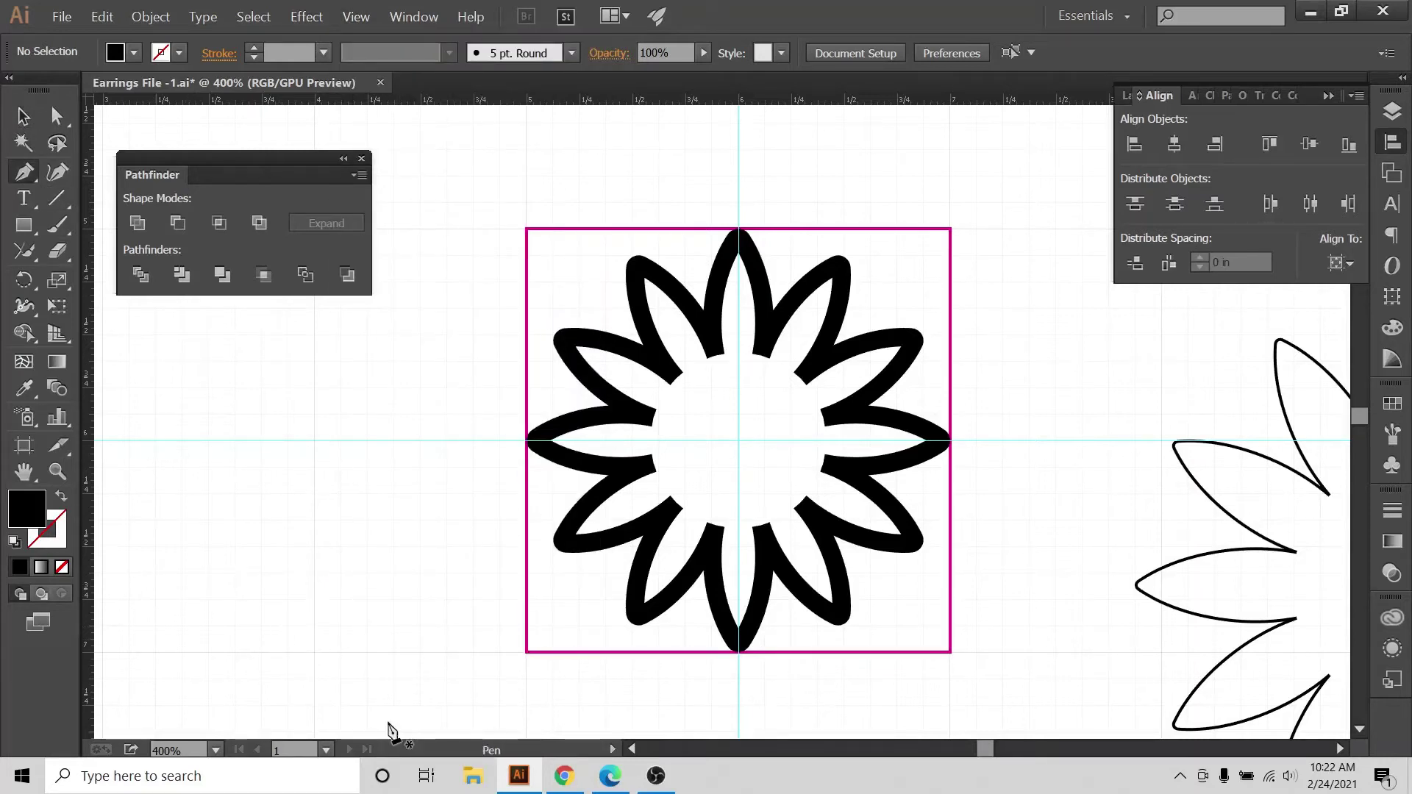
pyautogui.click(262, 652)
pyautogui.click(315, 441)
pyautogui.click(340, 623)
pyautogui.click(343, 653)
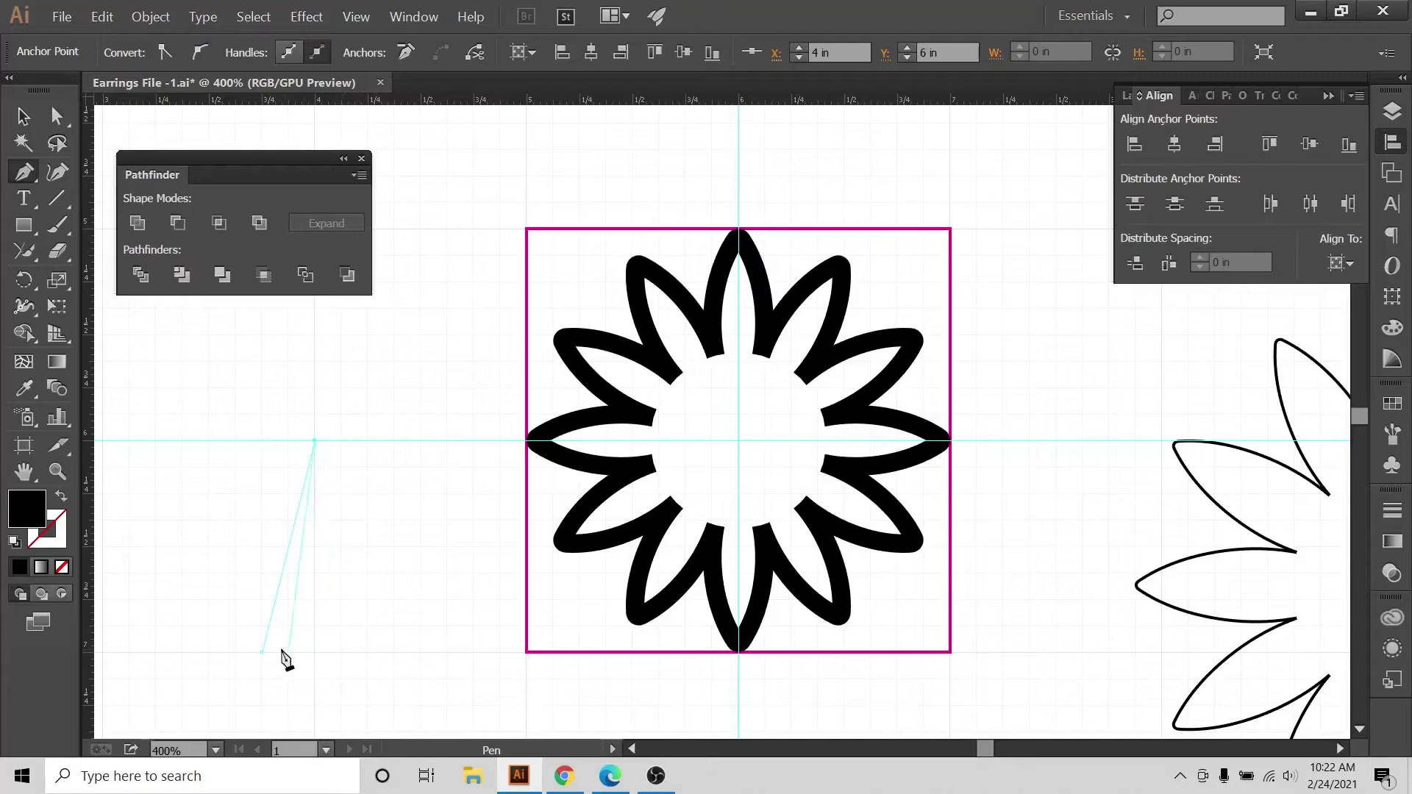
pyautogui.click(367, 652)
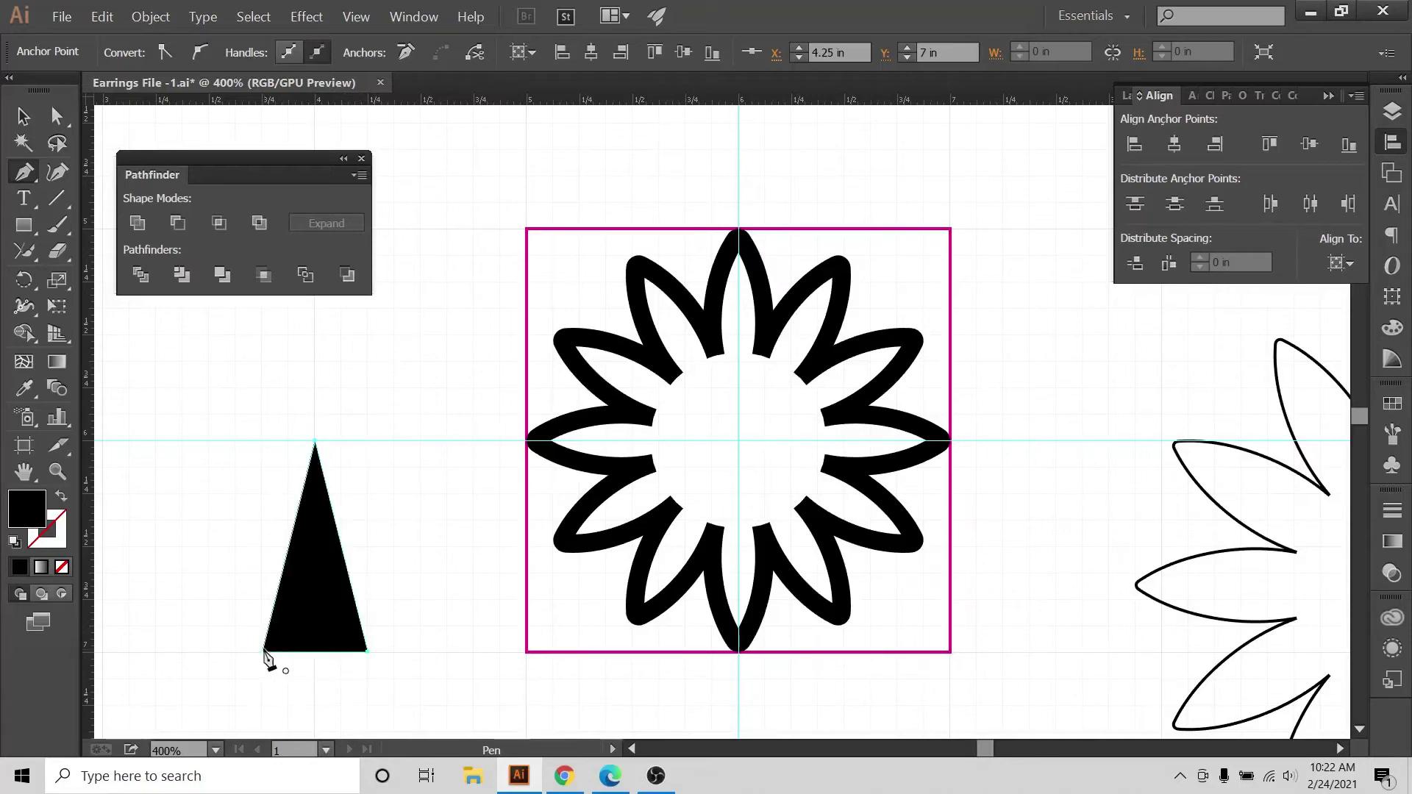
pyautogui.click(266, 653)
pyautogui.click(22, 115)
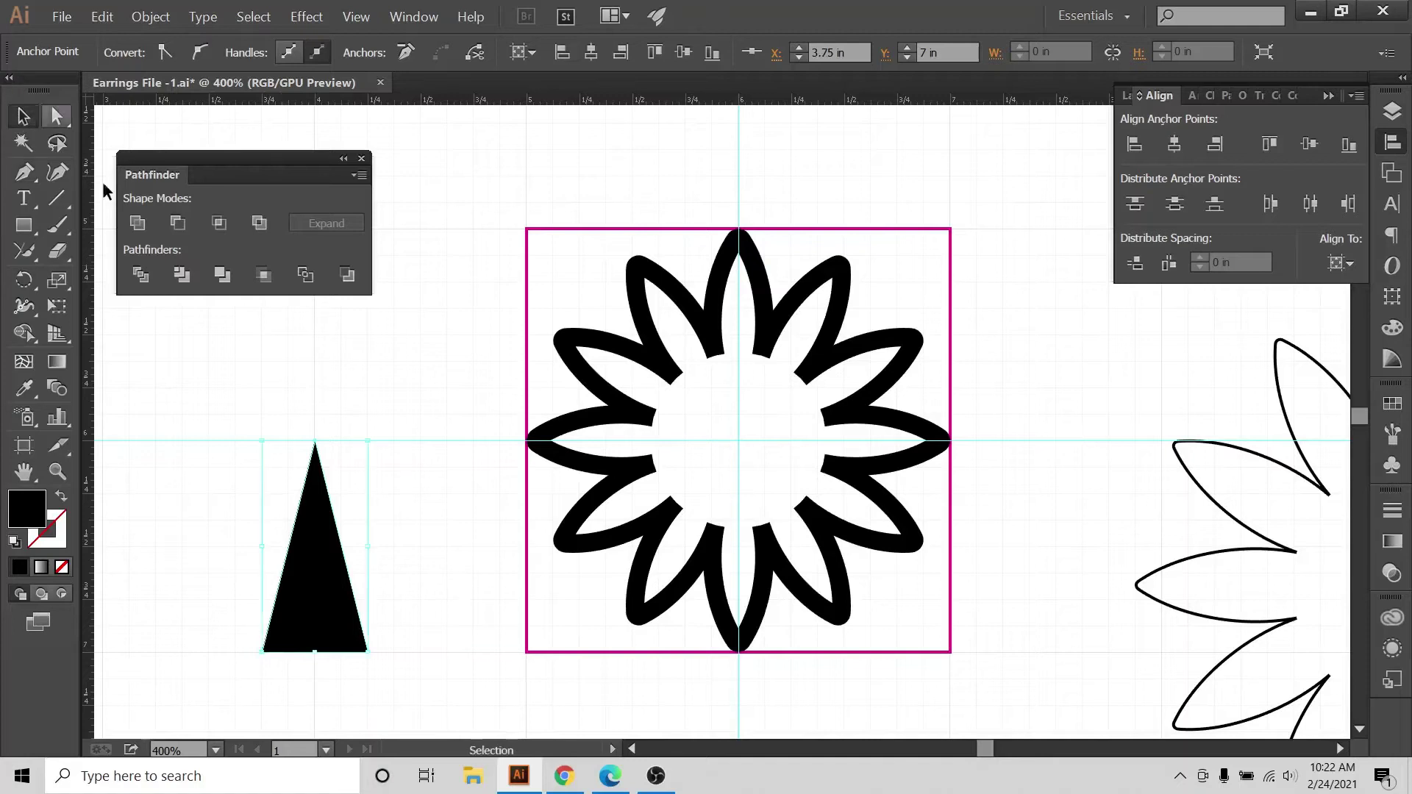
# Move the triangle slightly up toward the flower and place a copy of it above the thin-outlined flower.
pyautogui.click(193, 531)
pyautogui.moveTo(410, 687); pyautogui.dragTo(356, 426)
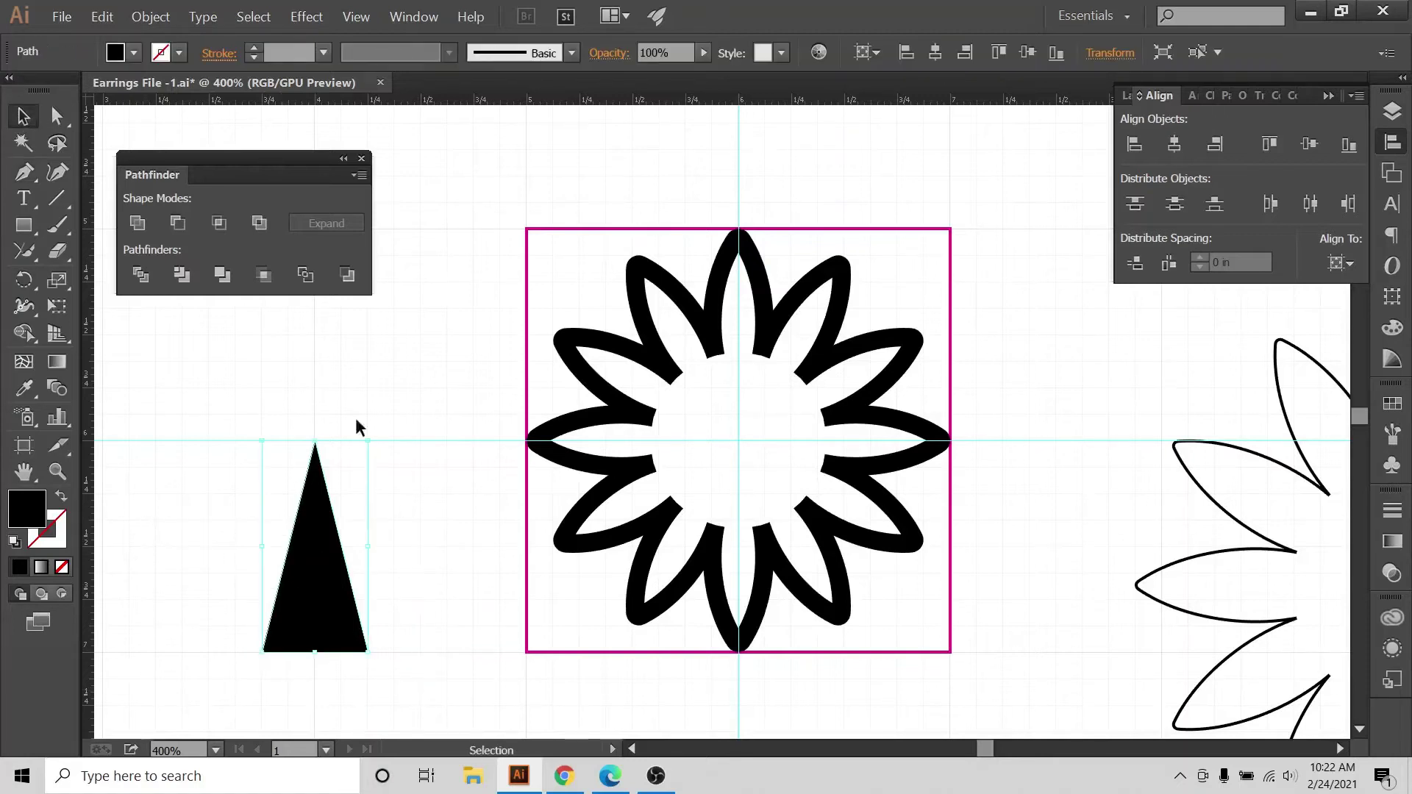
pyautogui.click(147, 18)
pyautogui.click(196, 189)
pyautogui.moveTo(307, 569); pyautogui.dragTo(374, 504)
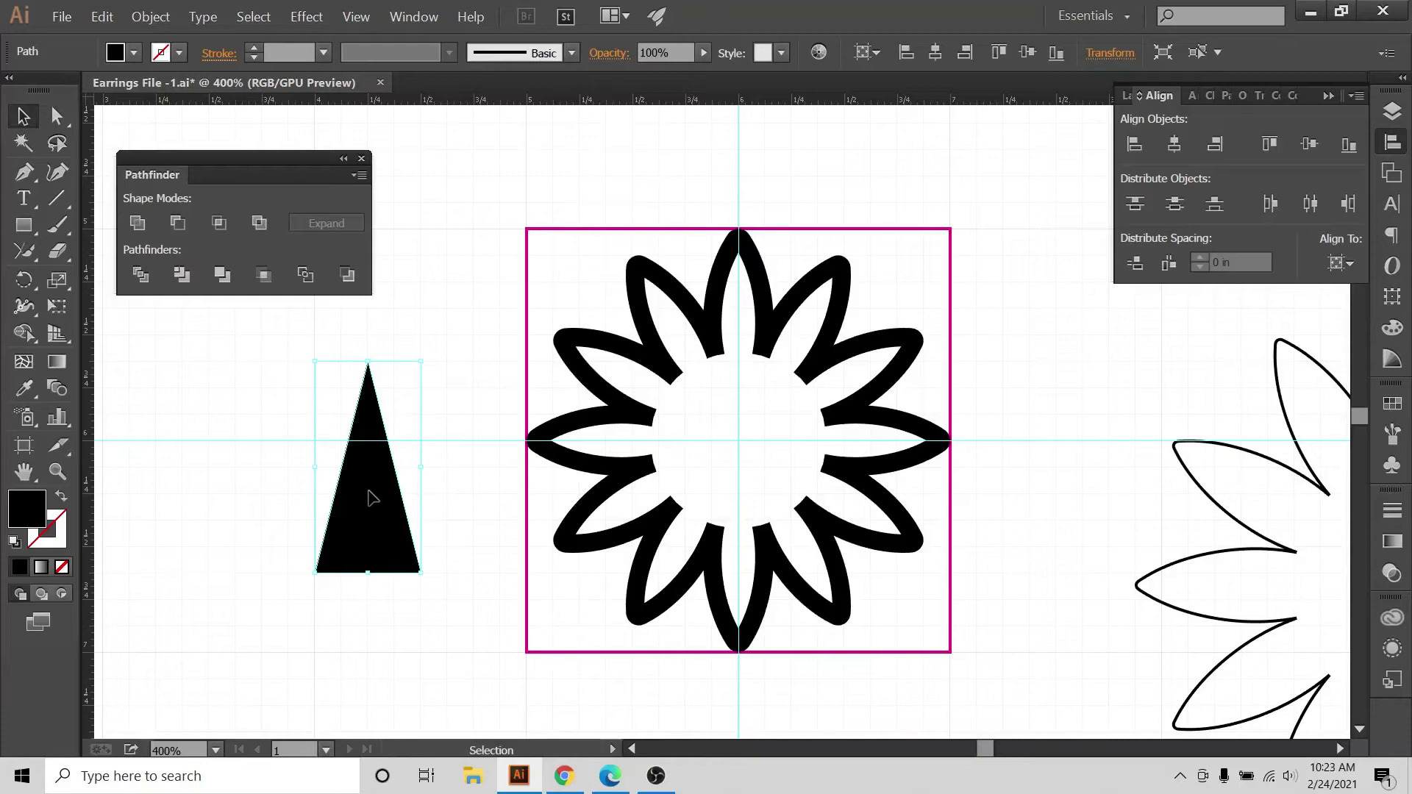
pyautogui.moveTo(373, 498); pyautogui.dragTo(1238, 349)
# Turn off Snap to Grid, and reduce the original triangle to less than half its width and a shorter height.
pyautogui.click(356, 16)
pyautogui.click(356, 16)
pyautogui.click(356, 16)
pyautogui.click(383, 590)
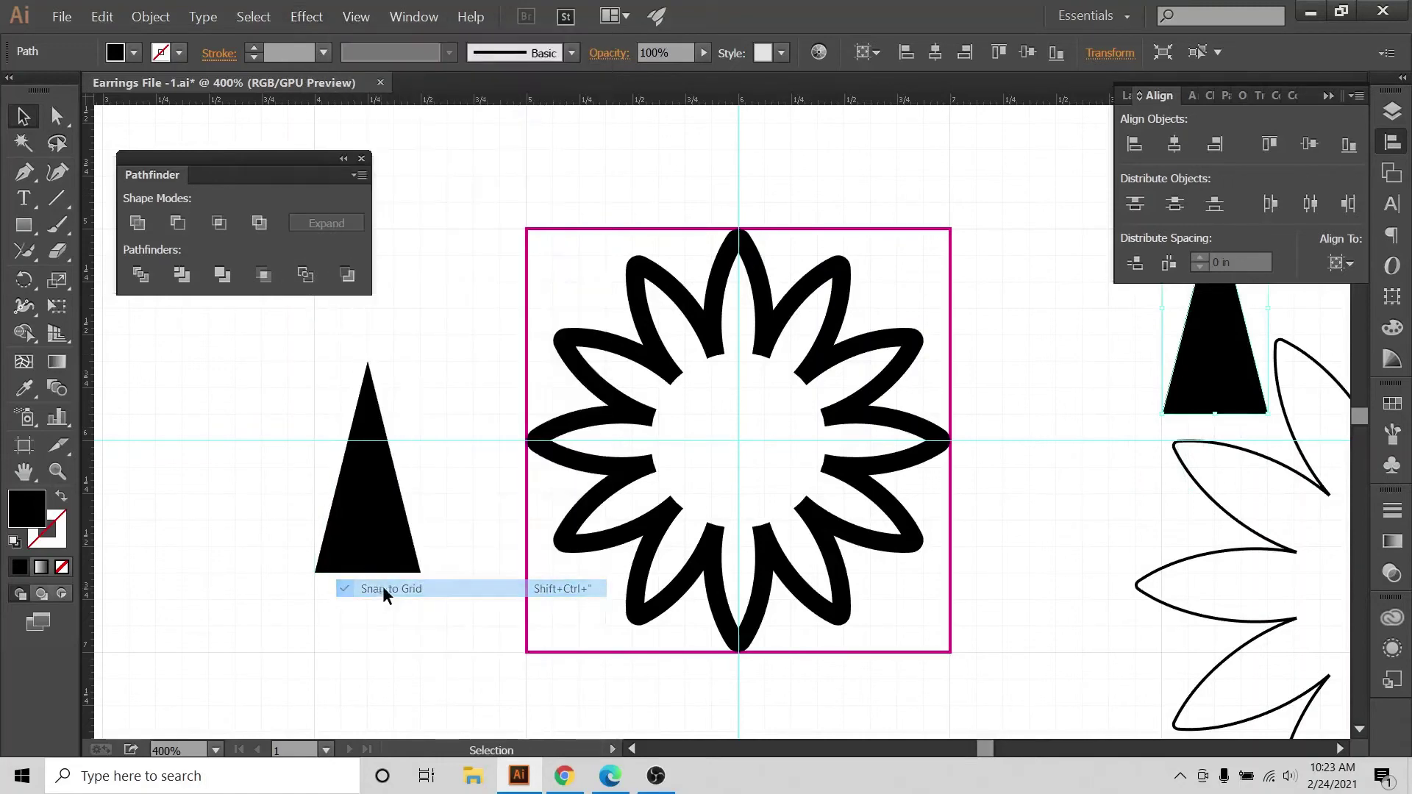
pyautogui.moveTo(257, 381); pyautogui.dragTo(454, 671)
pyautogui.moveTo(420, 468); pyautogui.dragTo(361, 489)
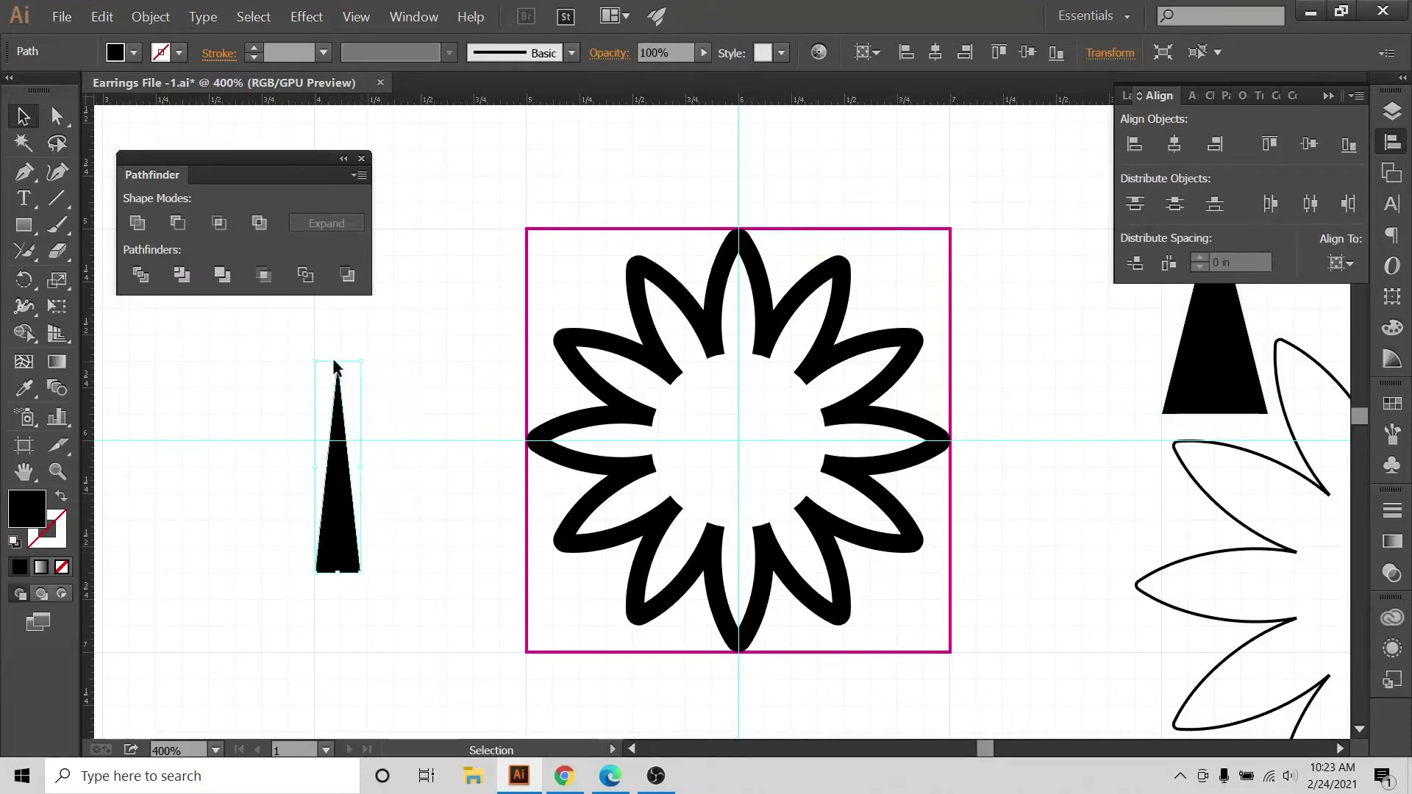
pyautogui.moveTo(340, 361); pyautogui.dragTo(339, 441)
# Move the narrow triangle into the flower's uppermost petal and scale it down to fit inside, apex pointing outward.
pyautogui.moveTo(343, 550); pyautogui.dragTo(750, 334)
pyautogui.moveTo(765, 231); pyautogui.dragTo(751, 259)
pyautogui.moveTo(740, 308); pyautogui.dragTo(741, 336)
pyautogui.click(784, 179)
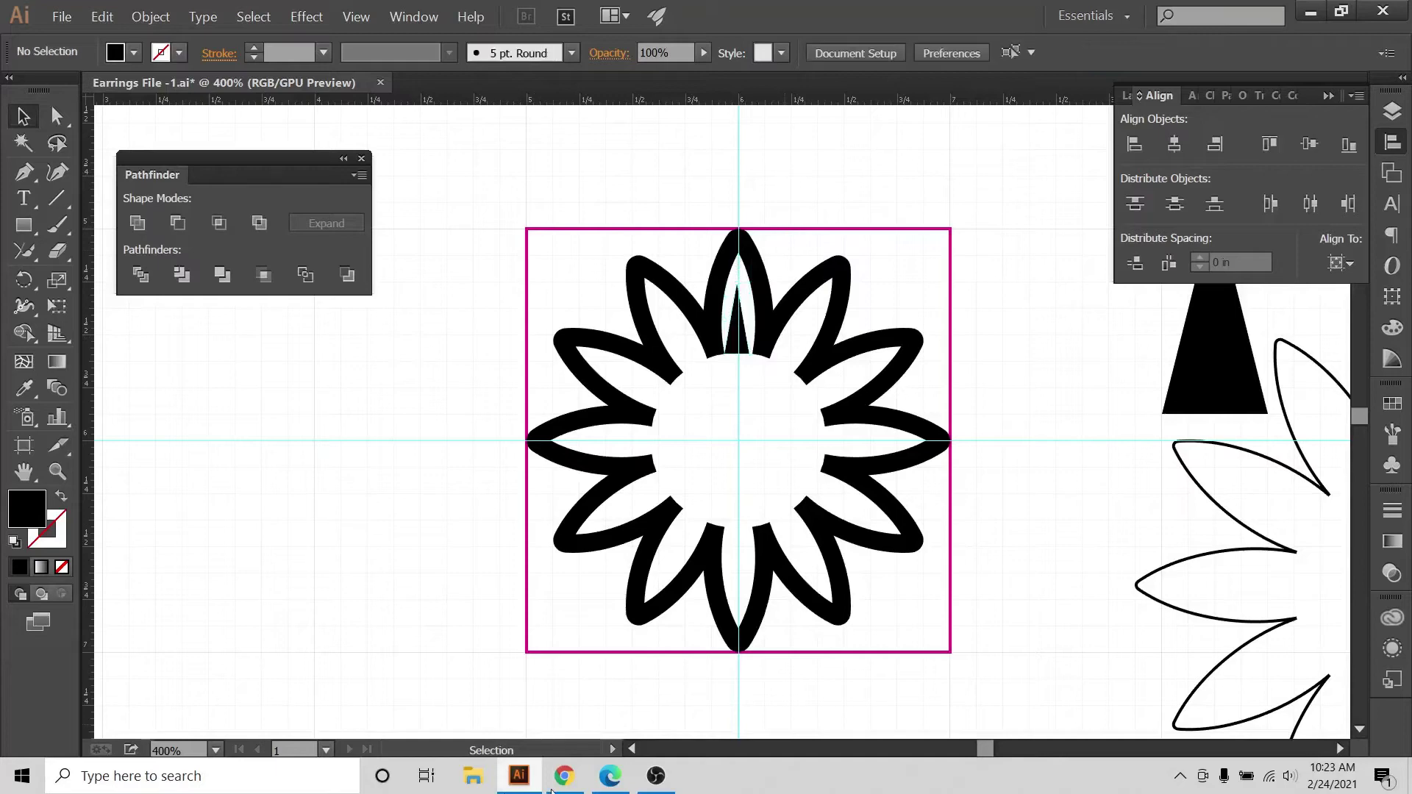
# Switch to Chrome to check the petal openings on the red sunflower earrings, and return to Illustrator.
pyautogui.click(553, 785)
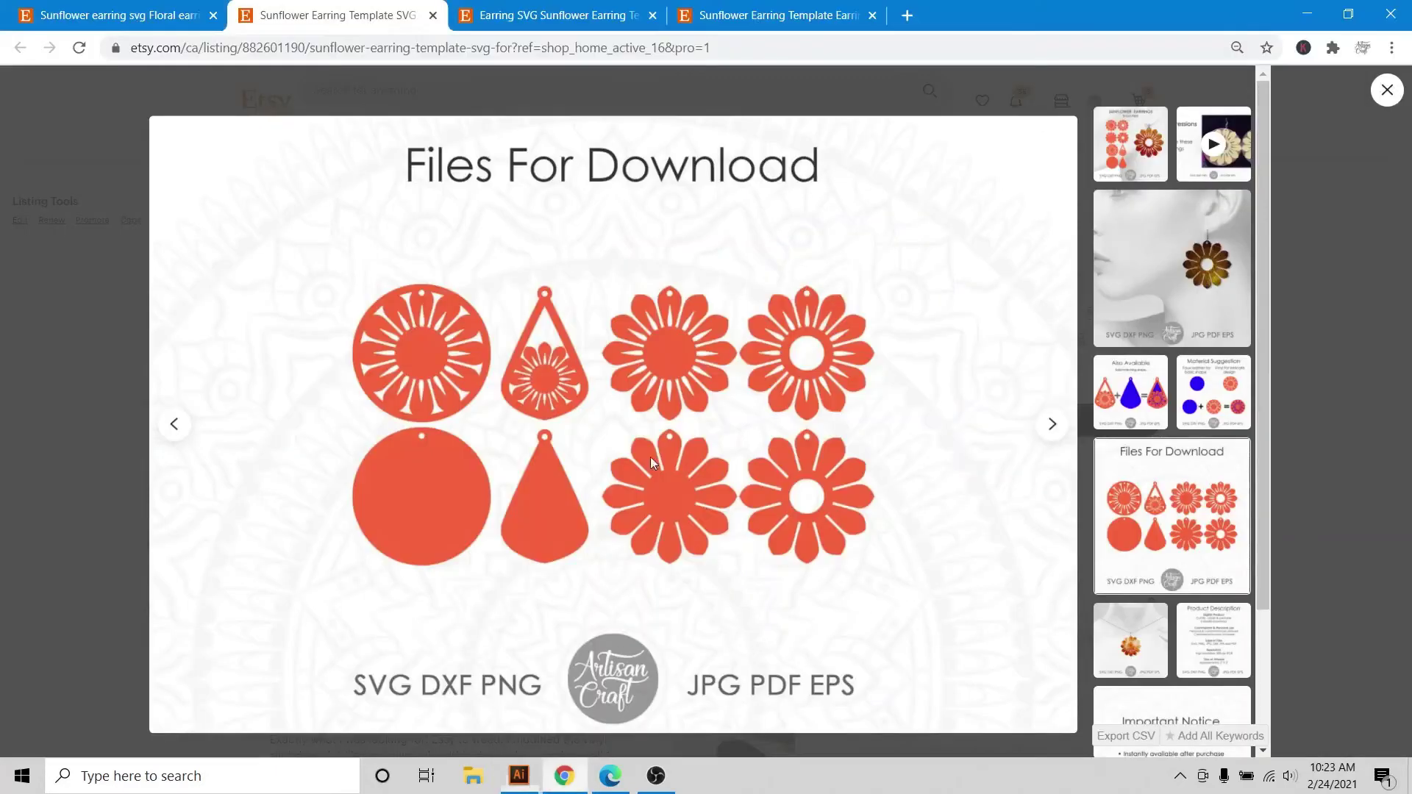
pyautogui.click(182, 16)
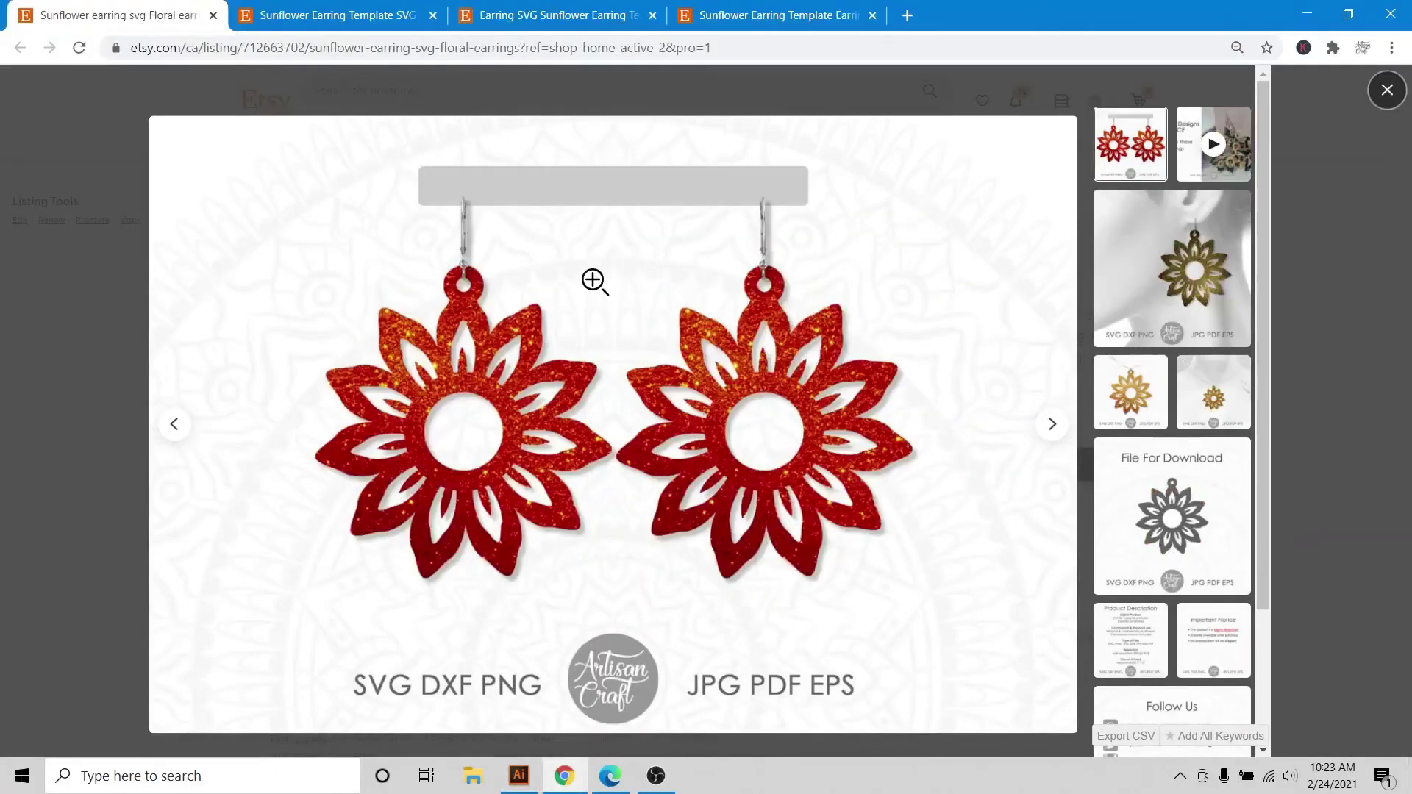
pyautogui.click(518, 777)
# Narrow the triangle inside the uppermost petal and align it to the flower's horizontal centre.
pyautogui.click(737, 340)
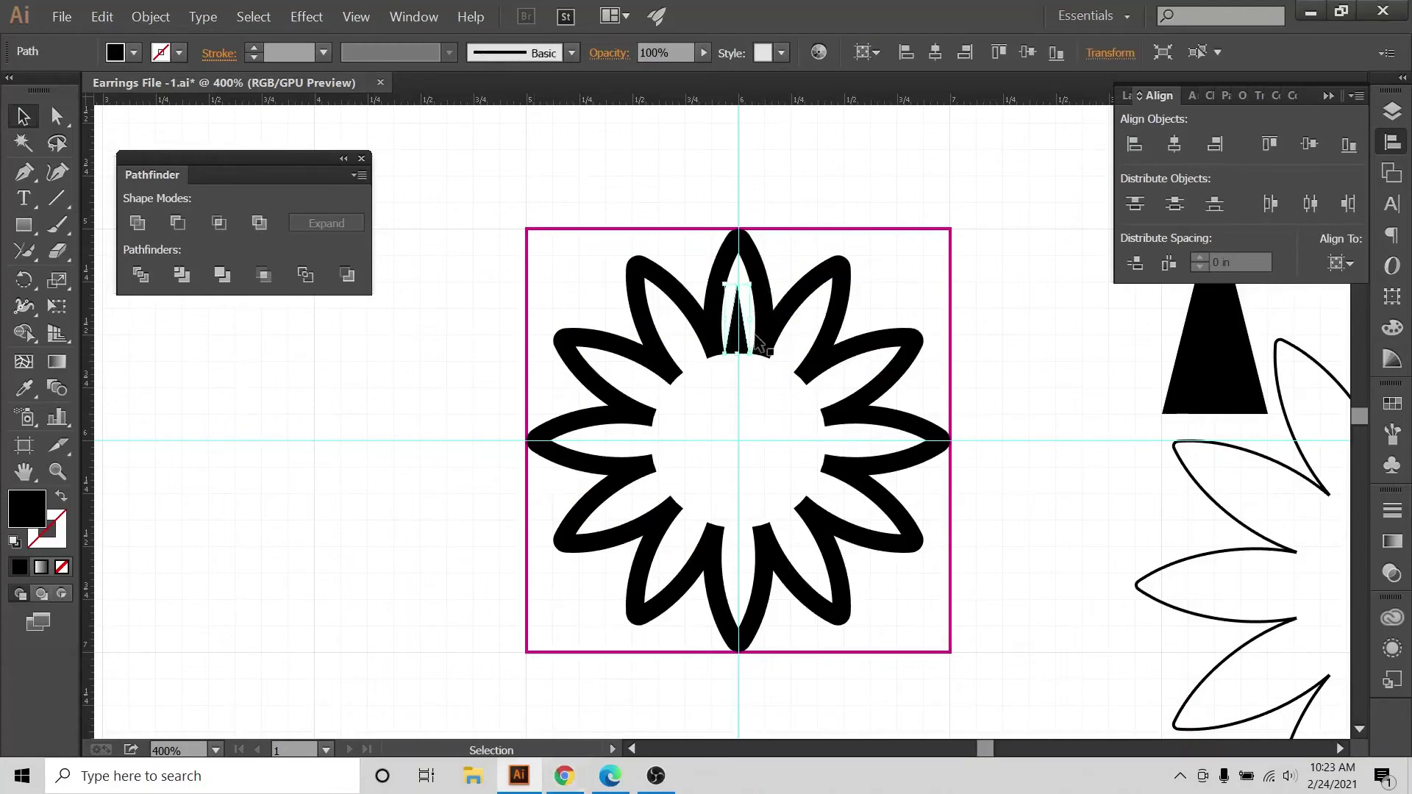
pyautogui.moveTo(749, 320); pyautogui.dragTo(745, 324)
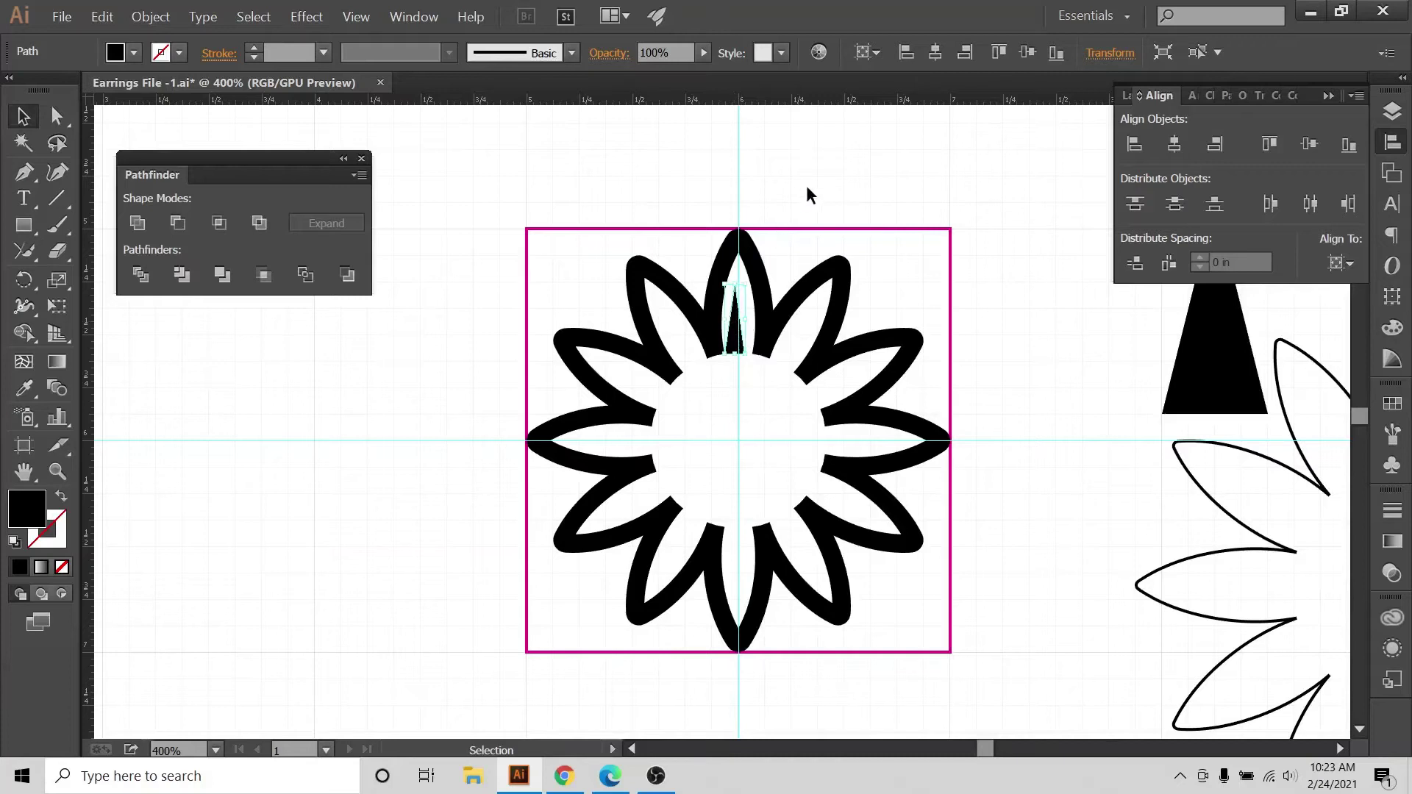
pyautogui.moveTo(809, 195); pyautogui.dragTo(632, 309)
pyautogui.click(1177, 144)
pyautogui.click(914, 187)
# Stretch the triangle's base down slightly past the petal's inner ends, keeping it centred on the vertical guide, and deselect it.
pyautogui.click(739, 331)
pyautogui.press('shift')
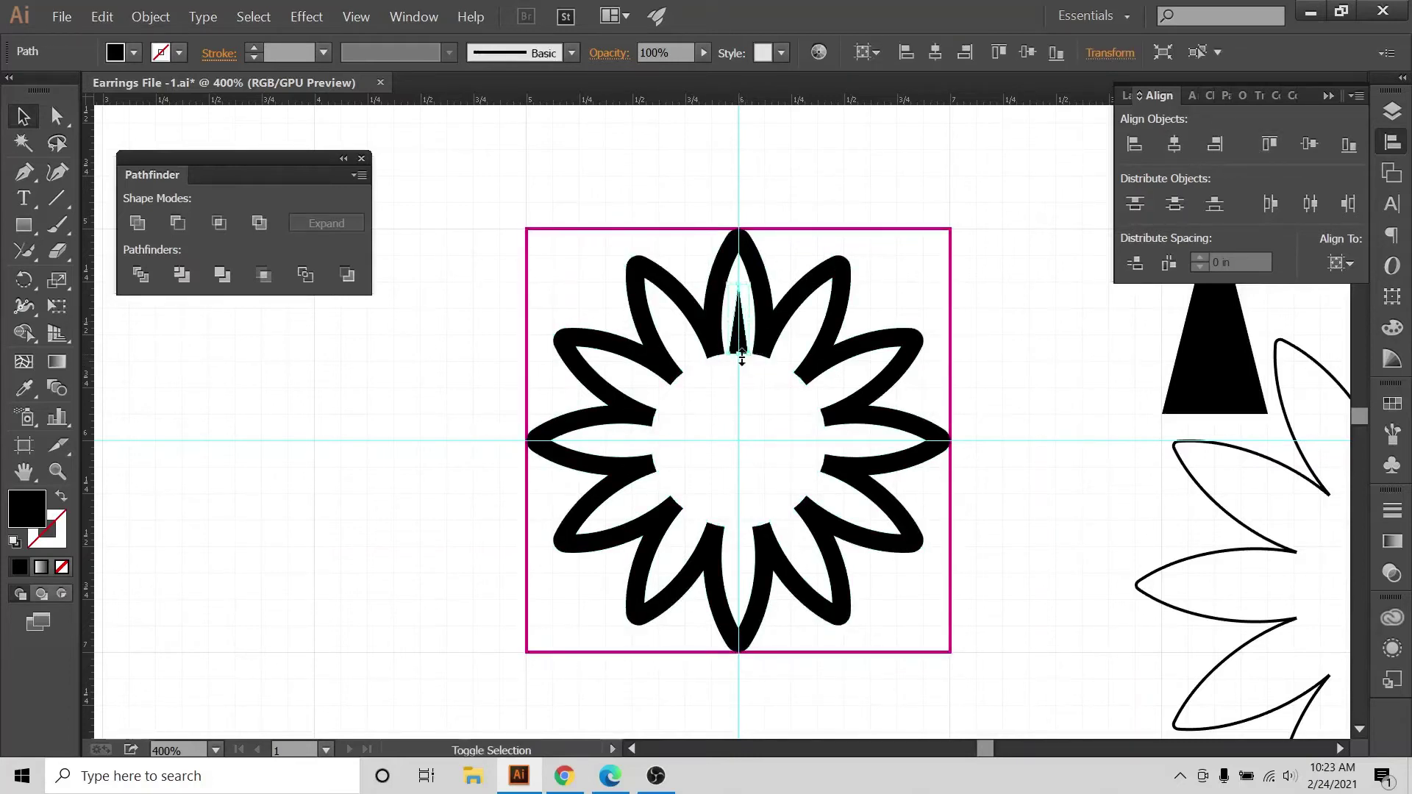
pyautogui.moveTo(742, 375); pyautogui.dragTo(741, 373)
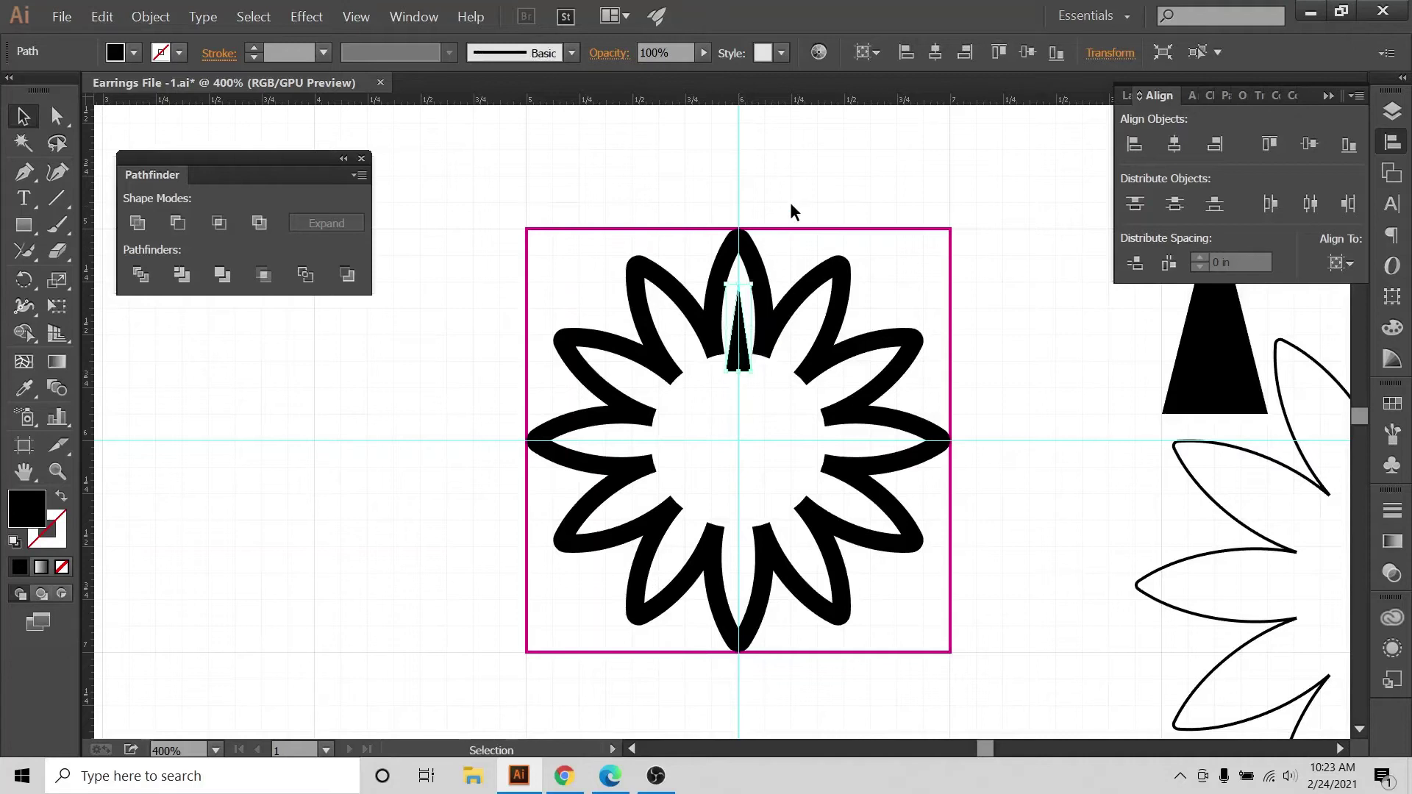
pyautogui.click(818, 157)
pyautogui.moveTo(685, 172); pyautogui.dragTo(813, 586)
pyautogui.click(863, 262)
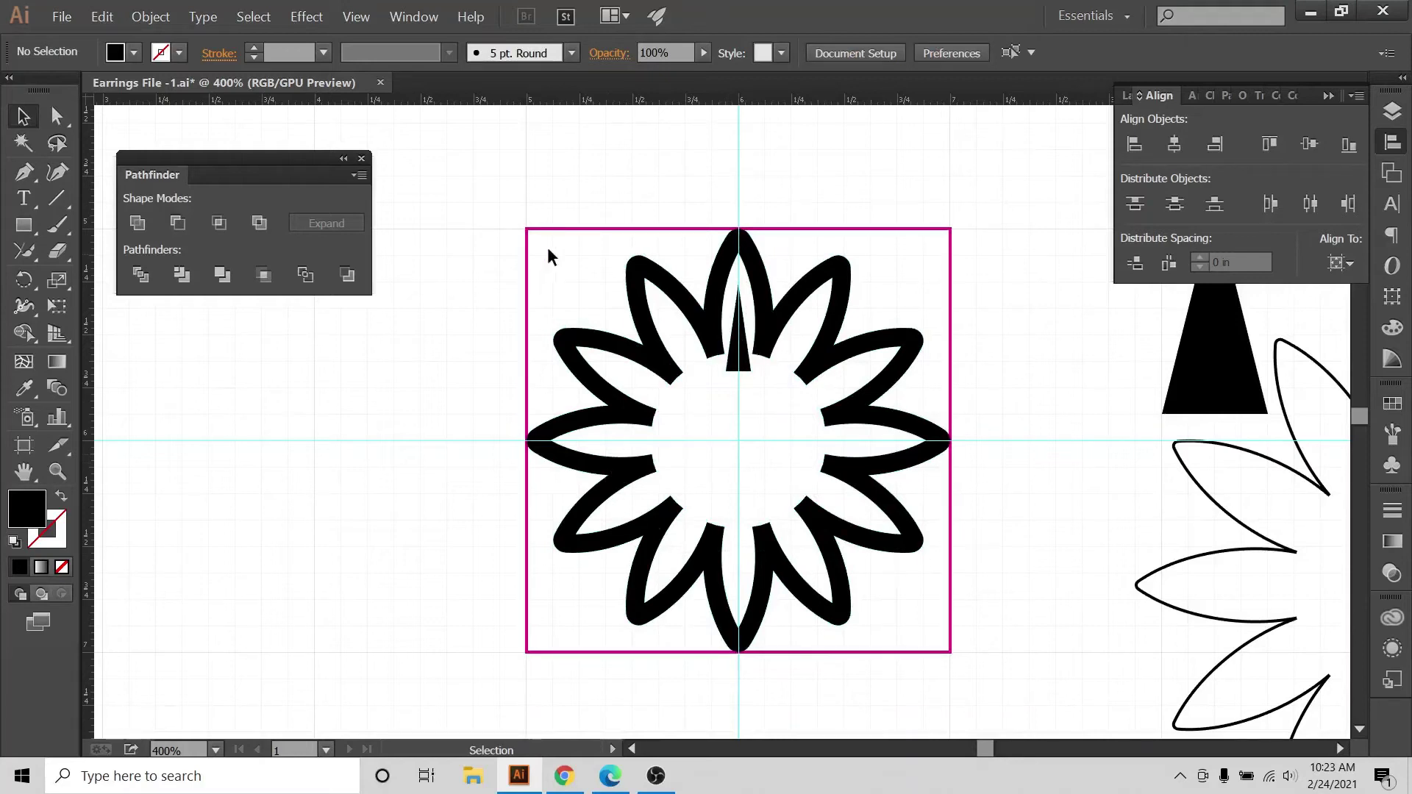
# Place a single anchor point at the flower's centre and align it to the centre of the artboard.
pyautogui.click(15, 176)
pyautogui.click(738, 444)
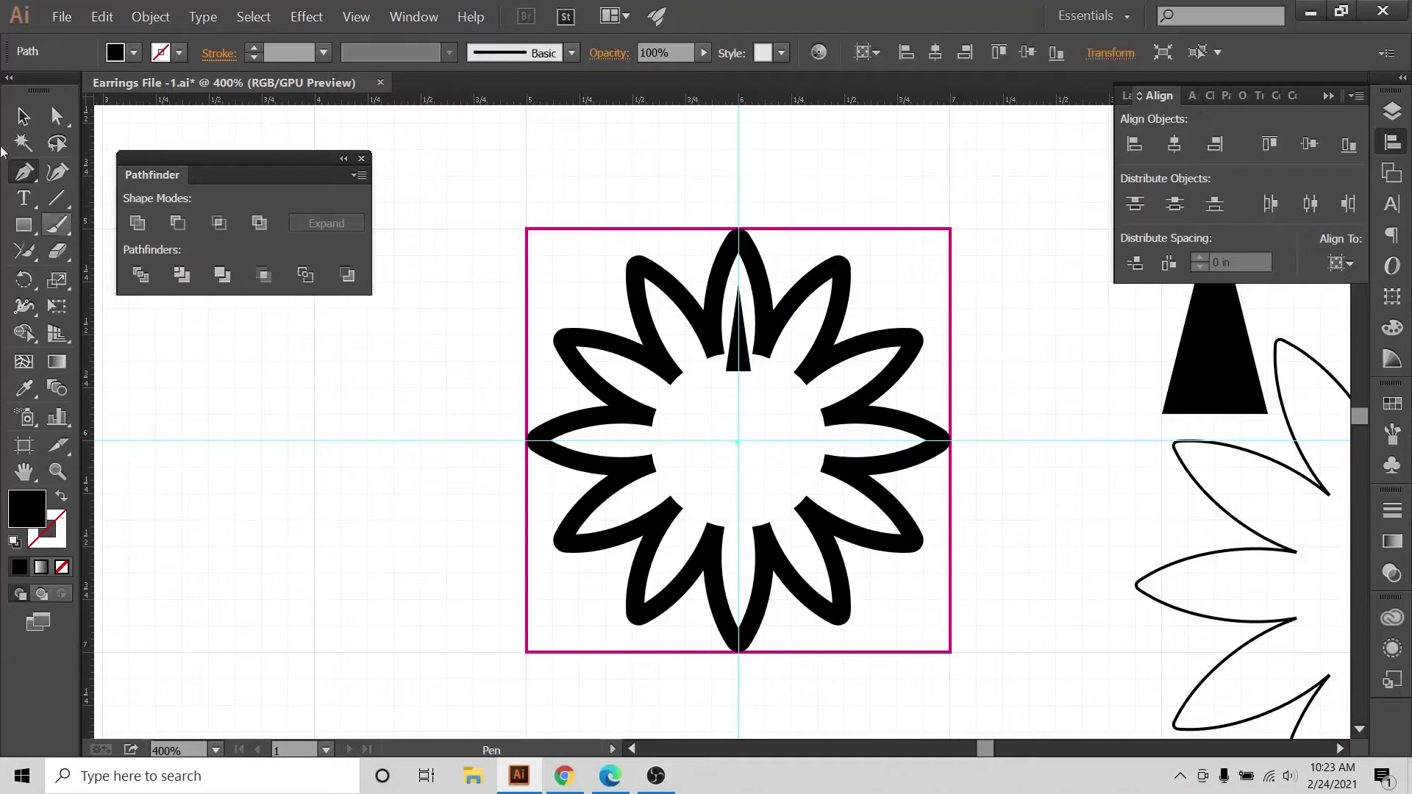
pyautogui.click(22, 116)
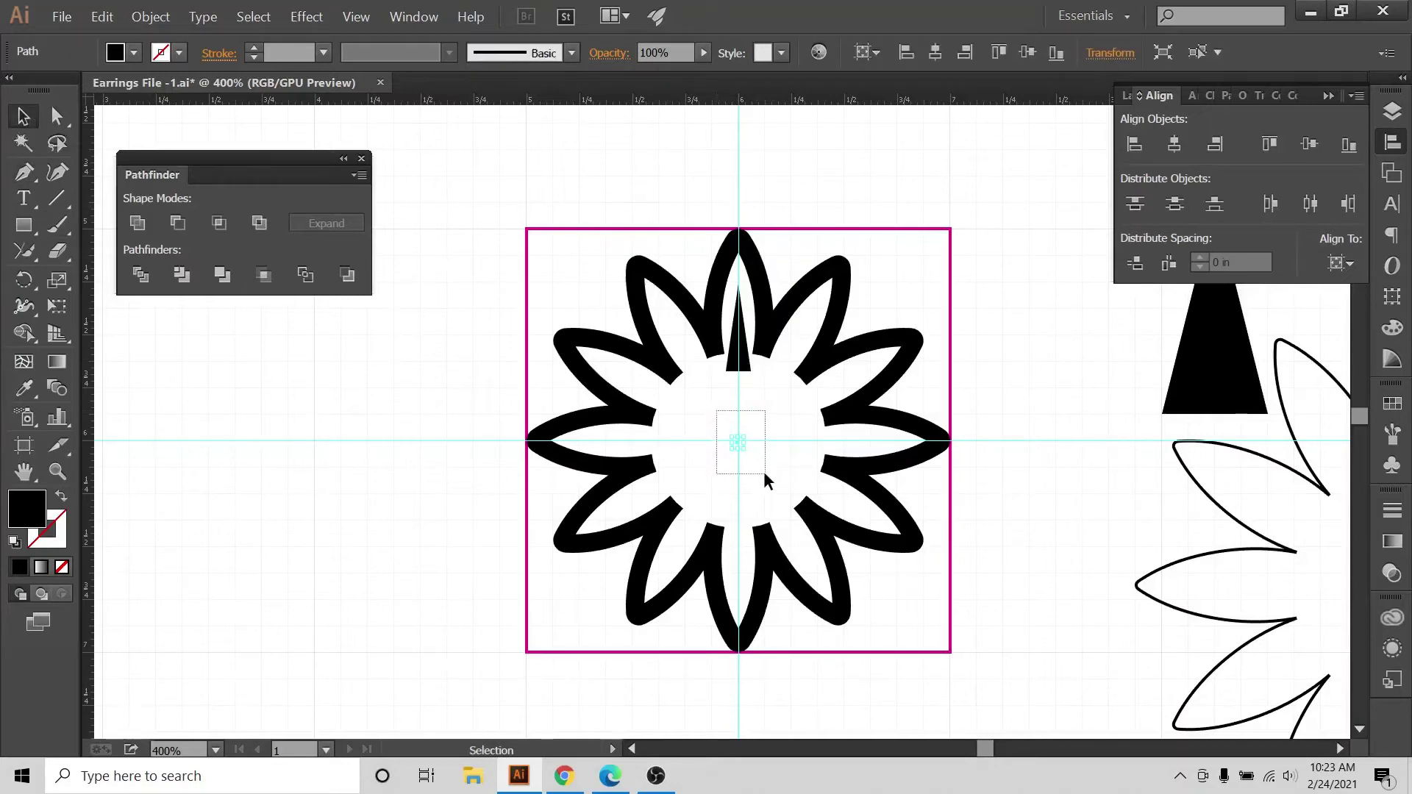
pyautogui.click(1340, 263)
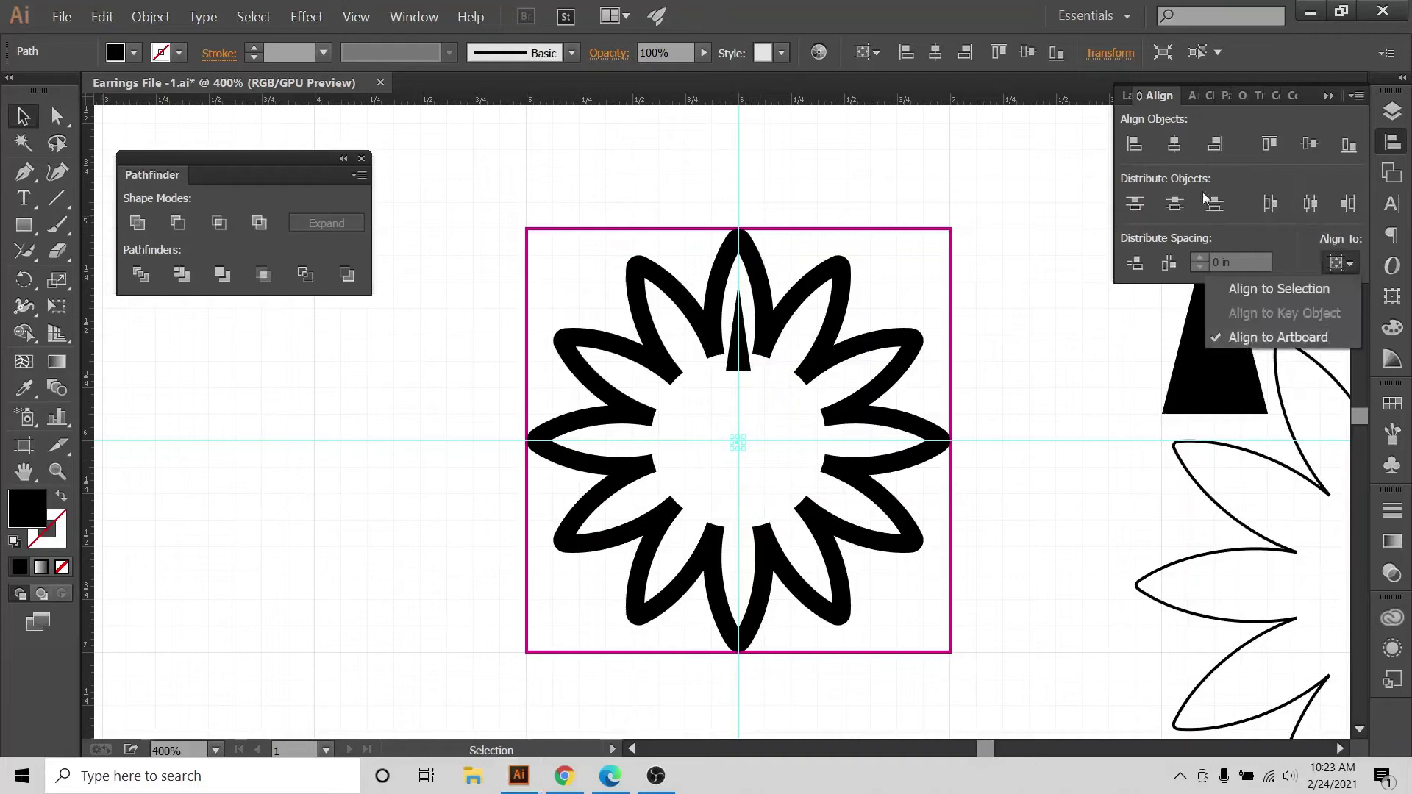
pyautogui.click(1190, 169)
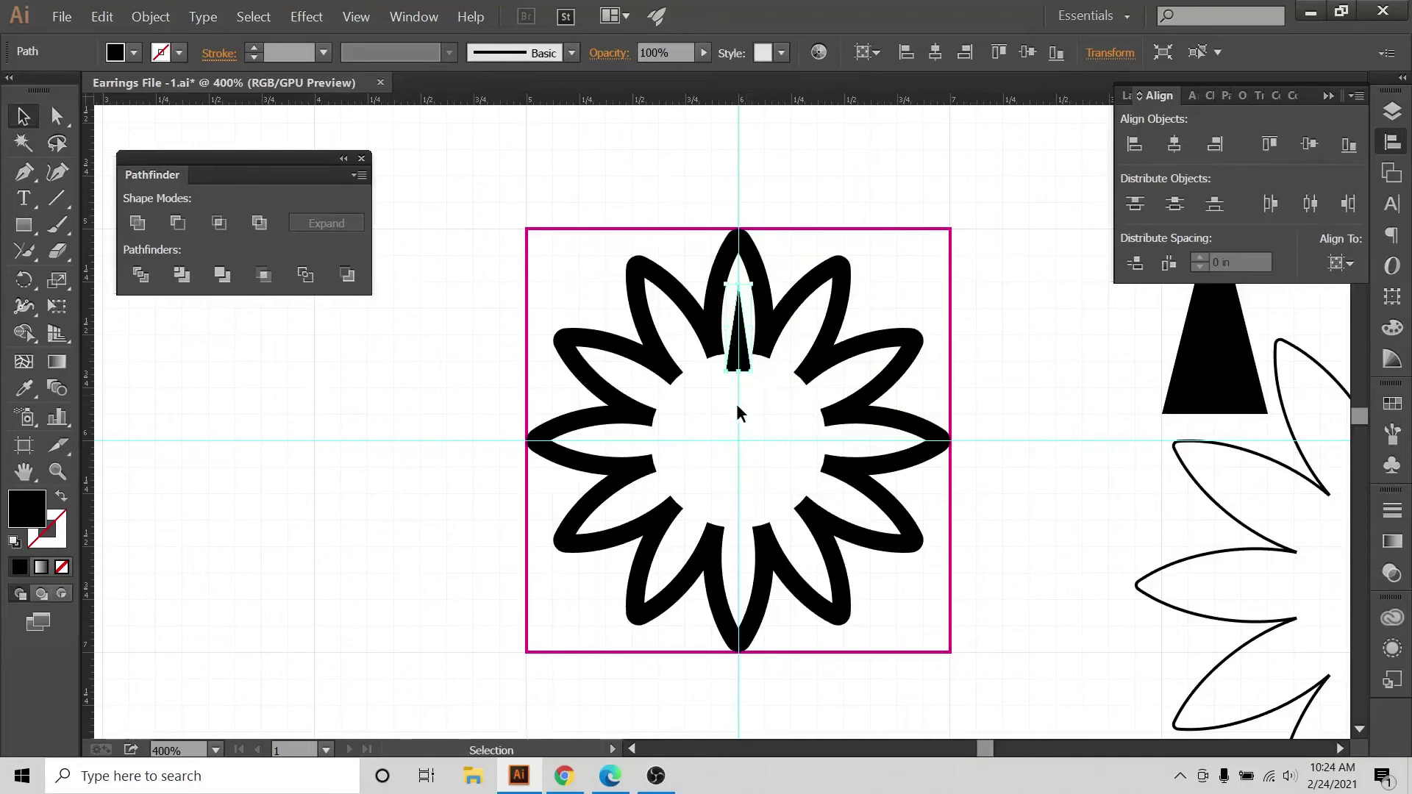
# Group the triangle in the uppermost petal with the anchor point at the flower's centre.
pyautogui.moveTo(753, 478); pyautogui.dragTo(762, 484)
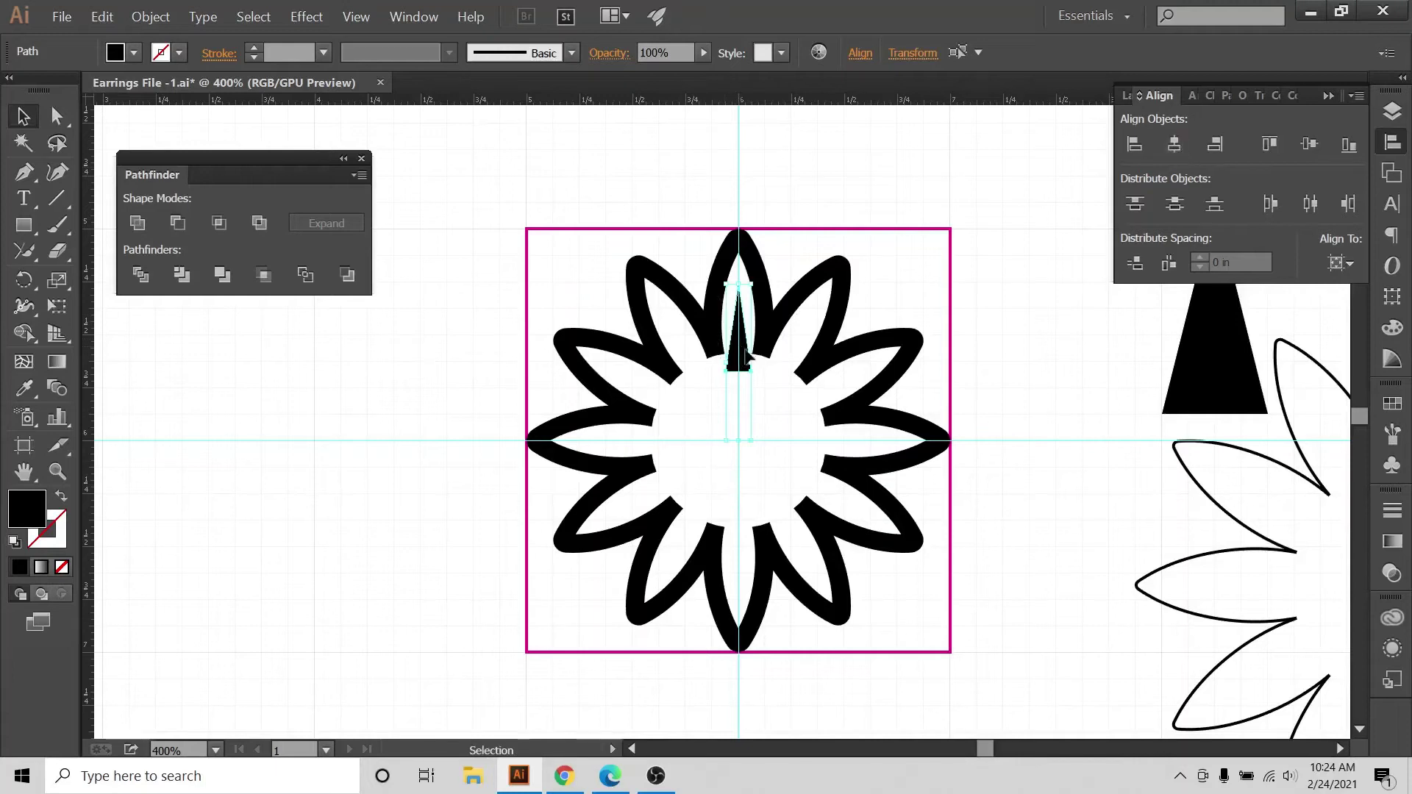
pyautogui.rightClick(748, 352)
pyautogui.click(840, 412)
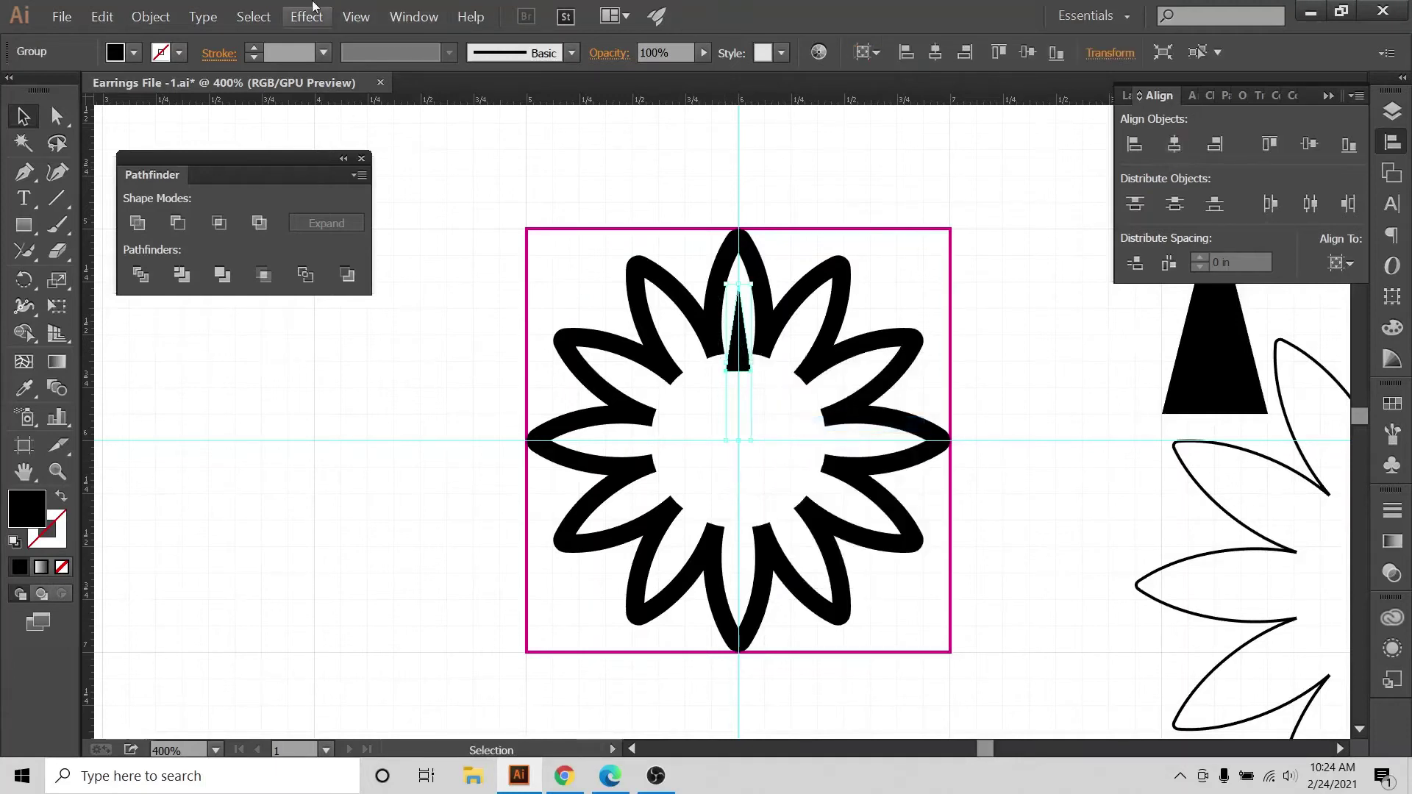
# Apply a Transform effect to the triangle group with a 30° angle, 12 copies and the bottom-centre reference point, and deselect it.
pyautogui.click(312, 16)
pyautogui.moveTo(397, 181)
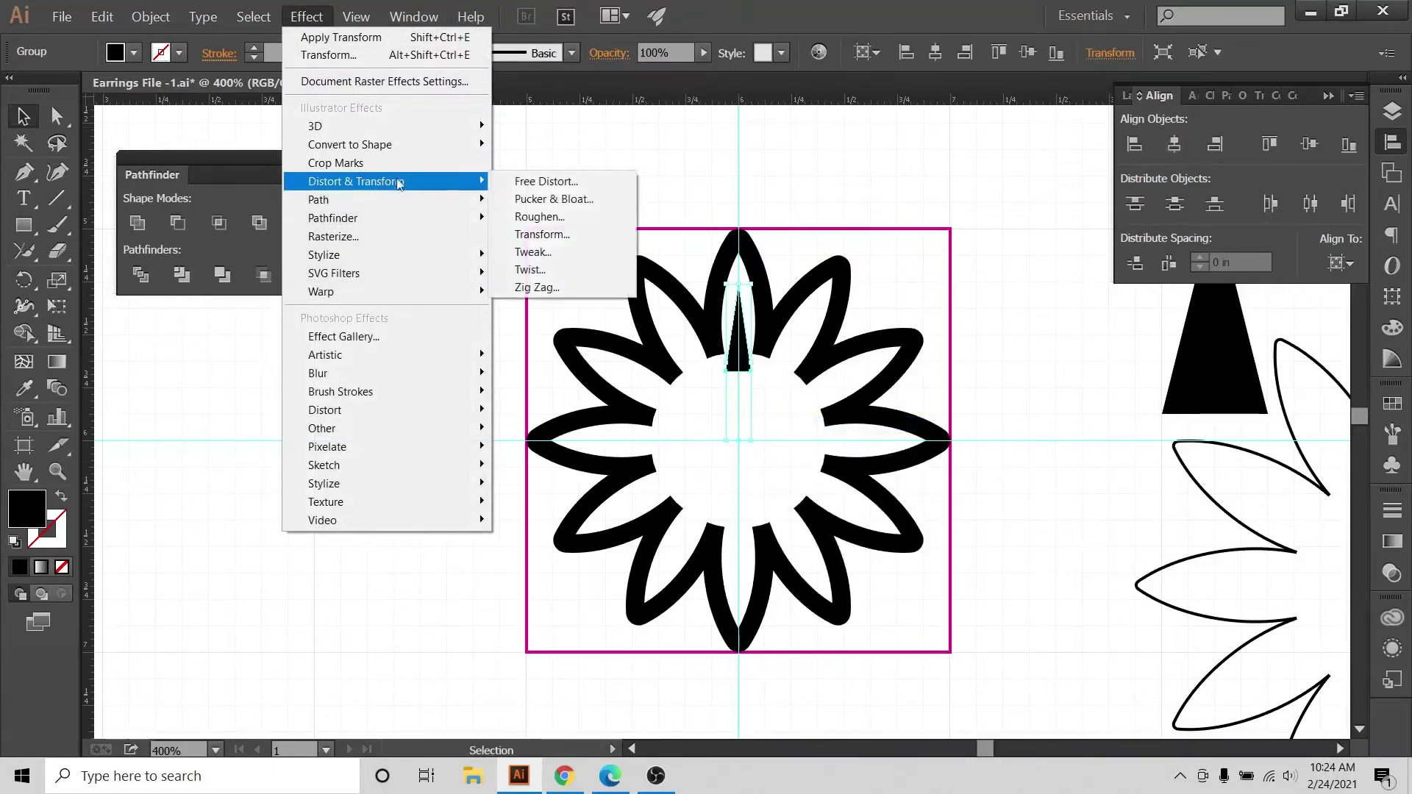
pyautogui.click(542, 234)
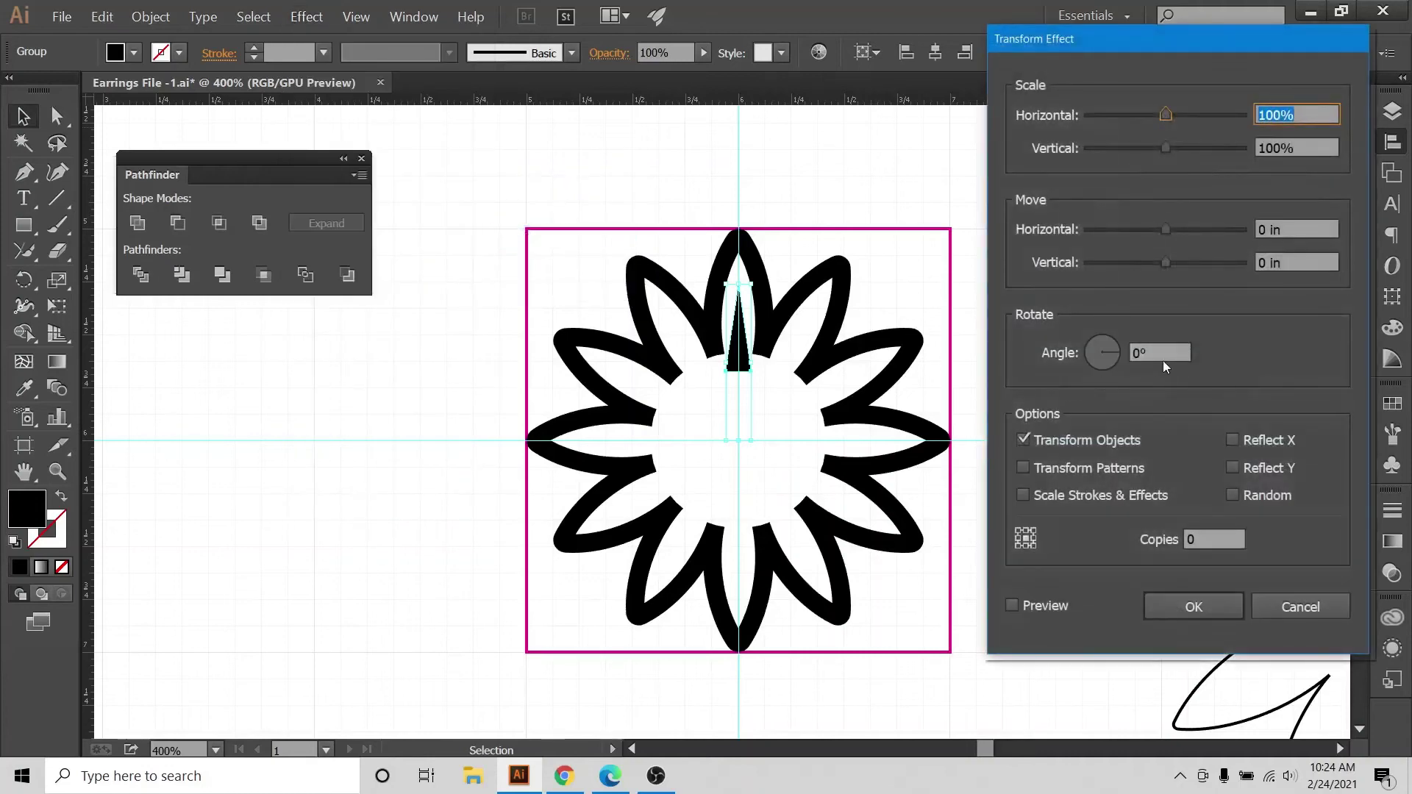
pyautogui.click(1026, 546)
pyautogui.click(1140, 354)
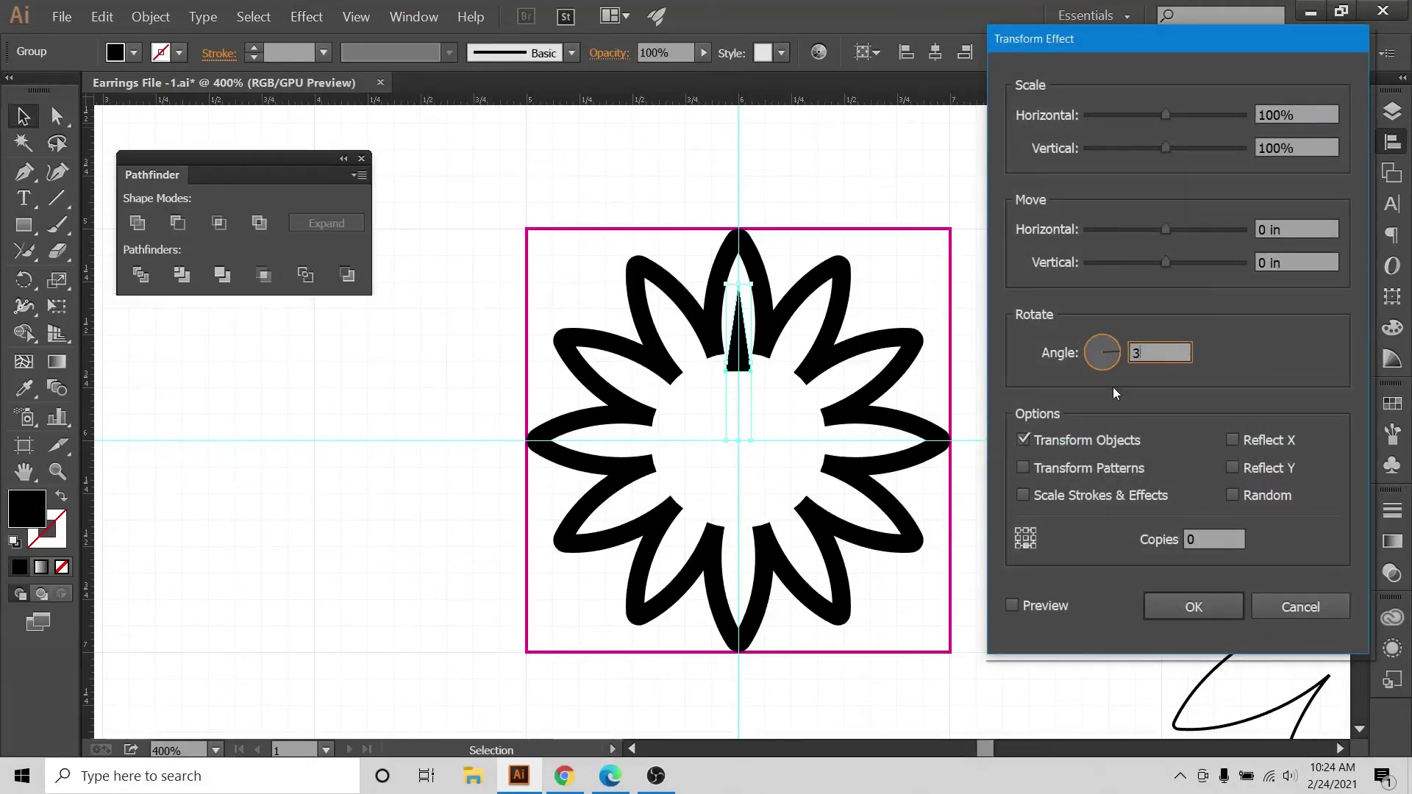
pyautogui.click(1206, 535)
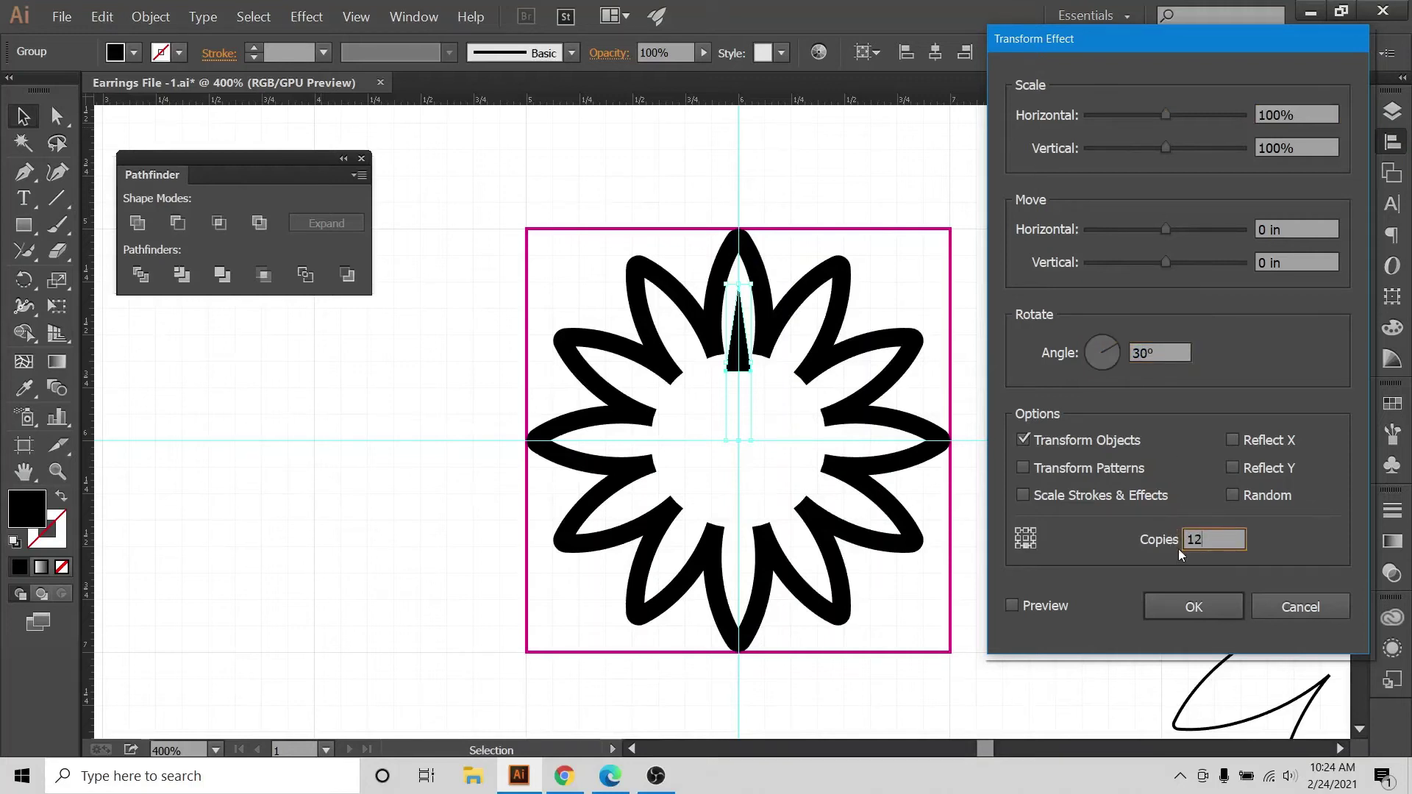
pyautogui.write('12')
pyautogui.click(1018, 607)
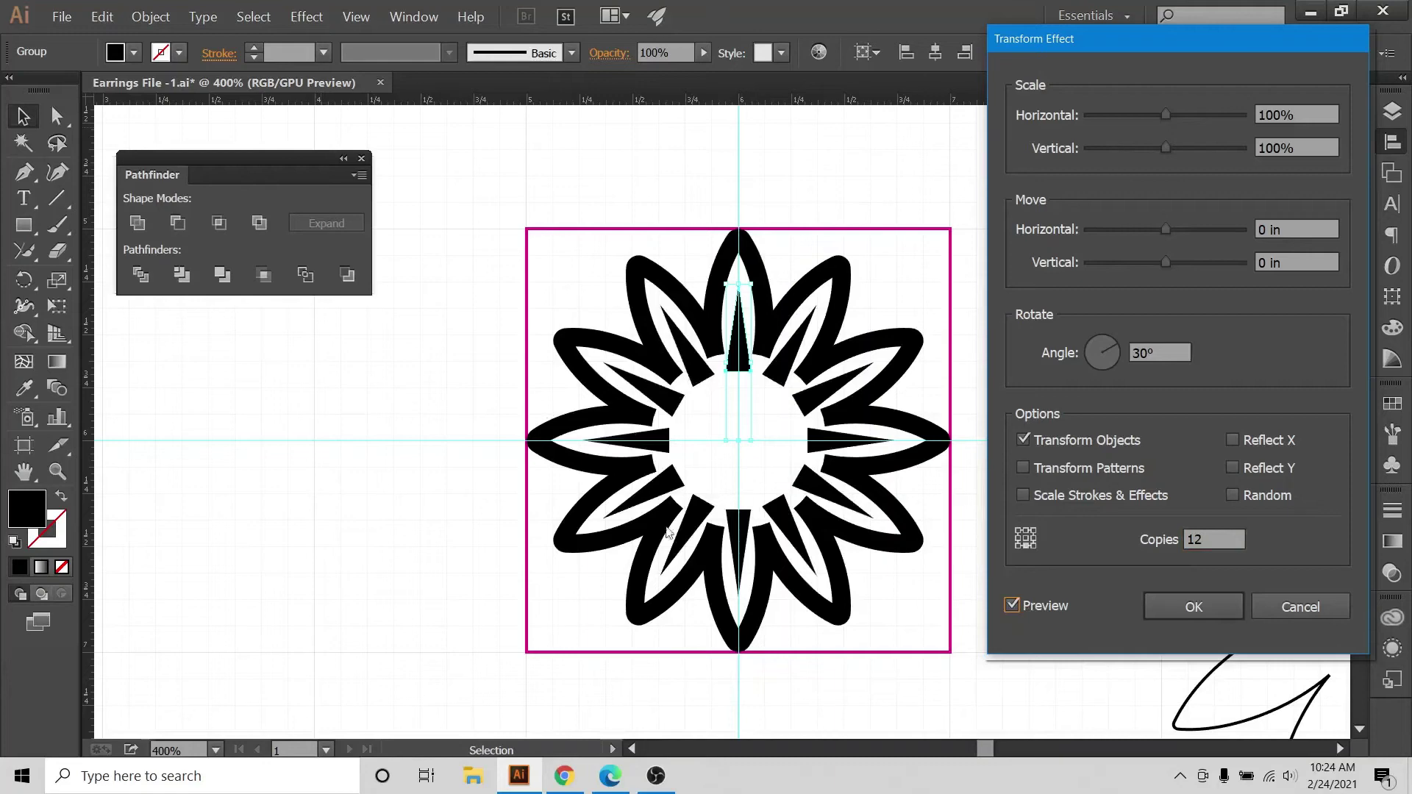
pyautogui.click(1193, 607)
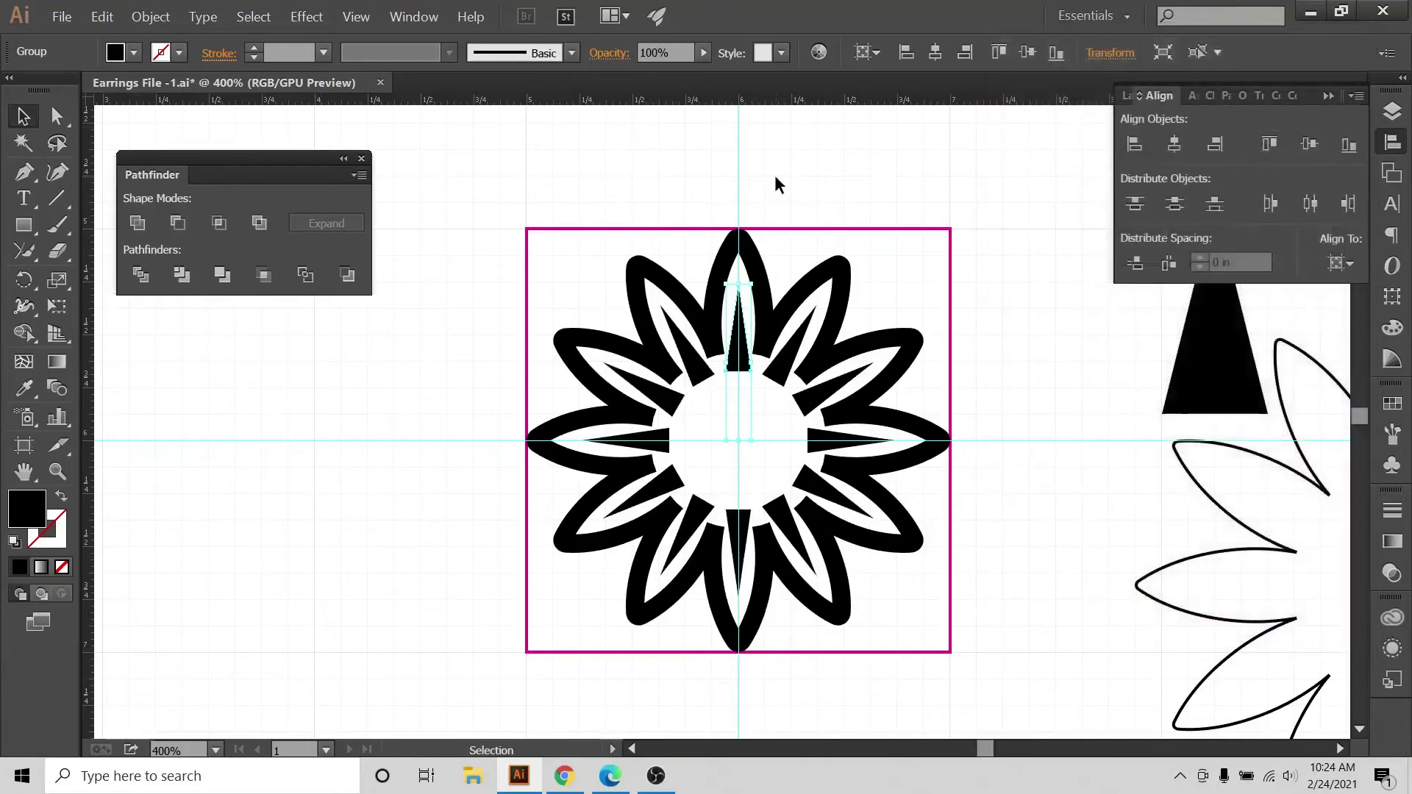
pyautogui.click(652, 142)
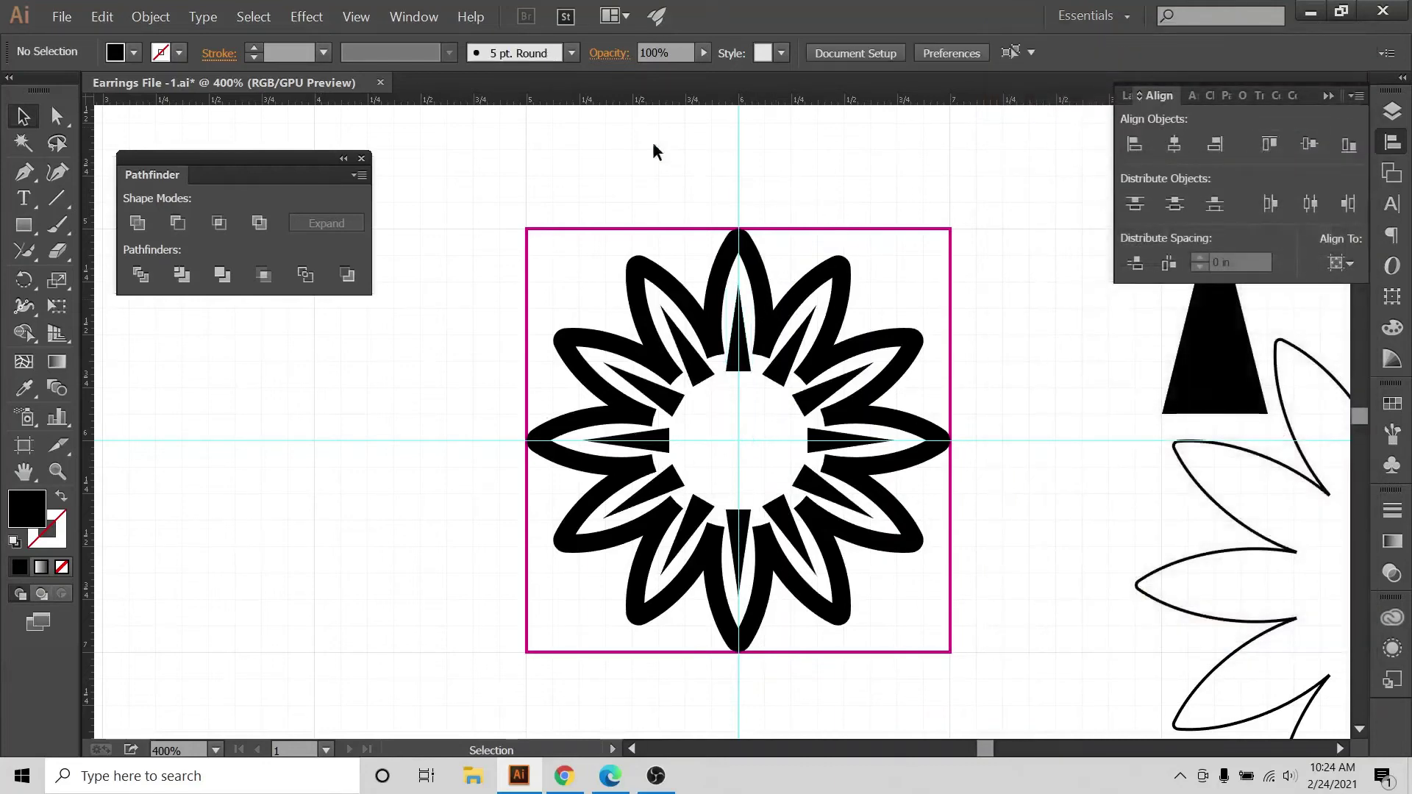
# Hide the grid and the guides and 2x2 layers, and collapse the working 2 layer.
pyautogui.click(356, 16)
pyautogui.click(409, 572)
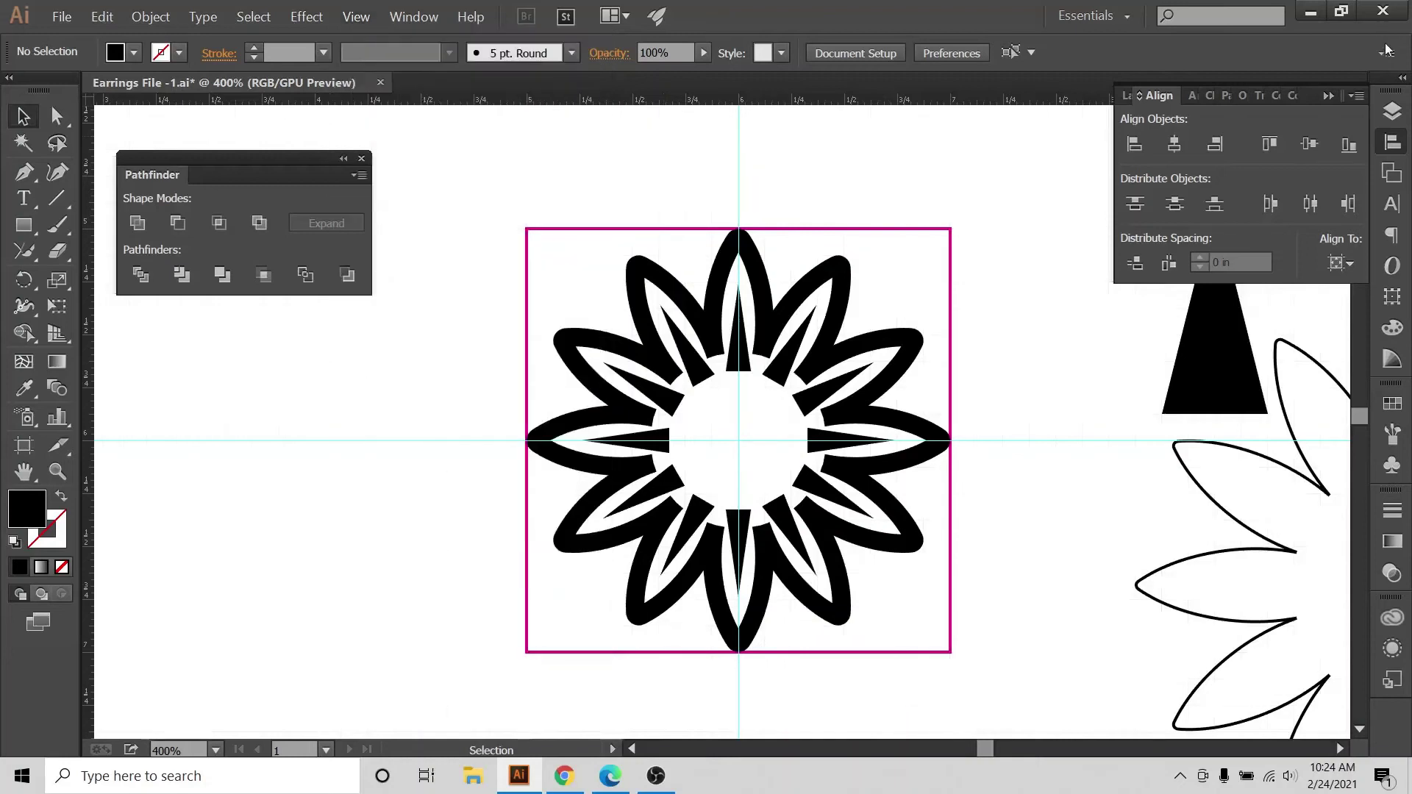
pyautogui.click(1392, 110)
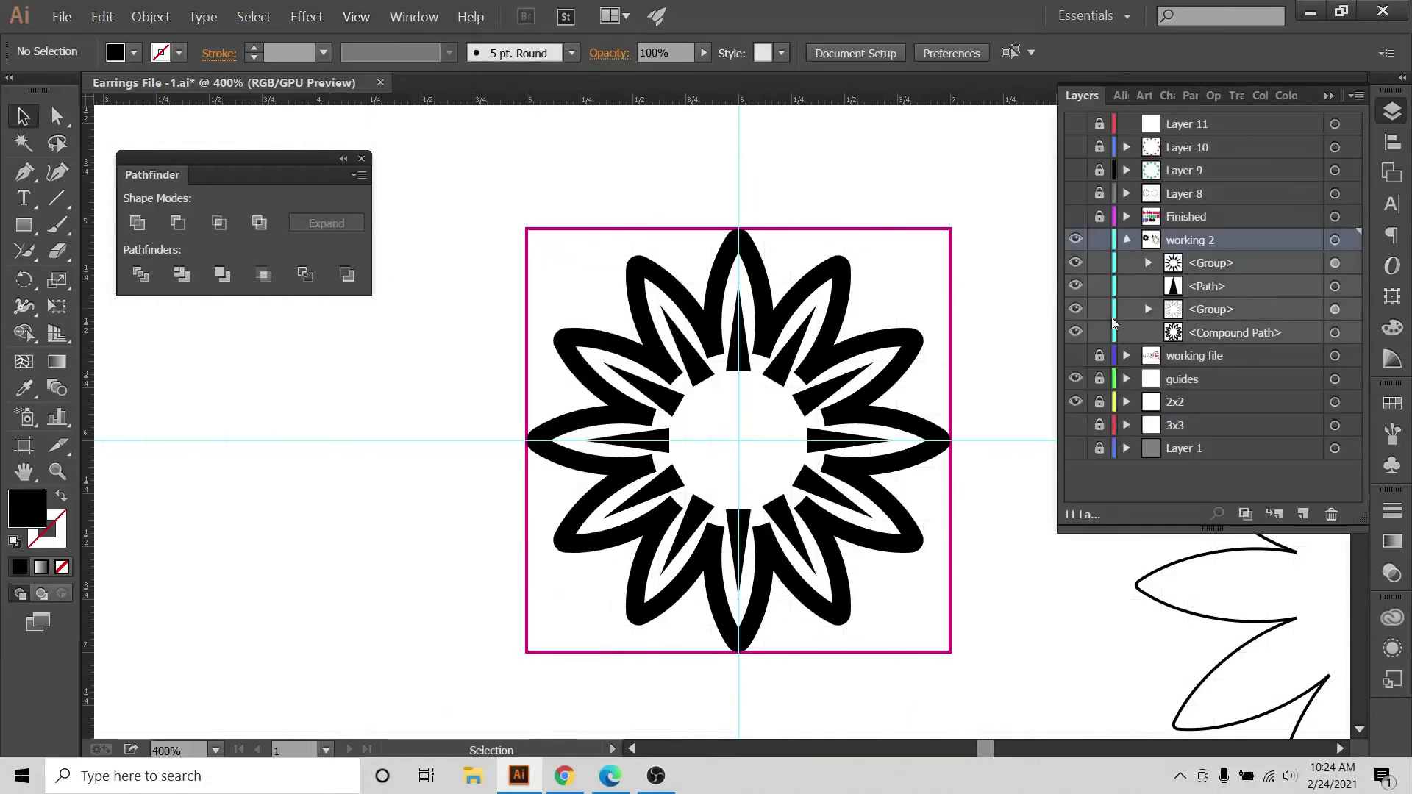
pyautogui.click(1127, 240)
pyautogui.click(1076, 309)
pyautogui.click(1076, 286)
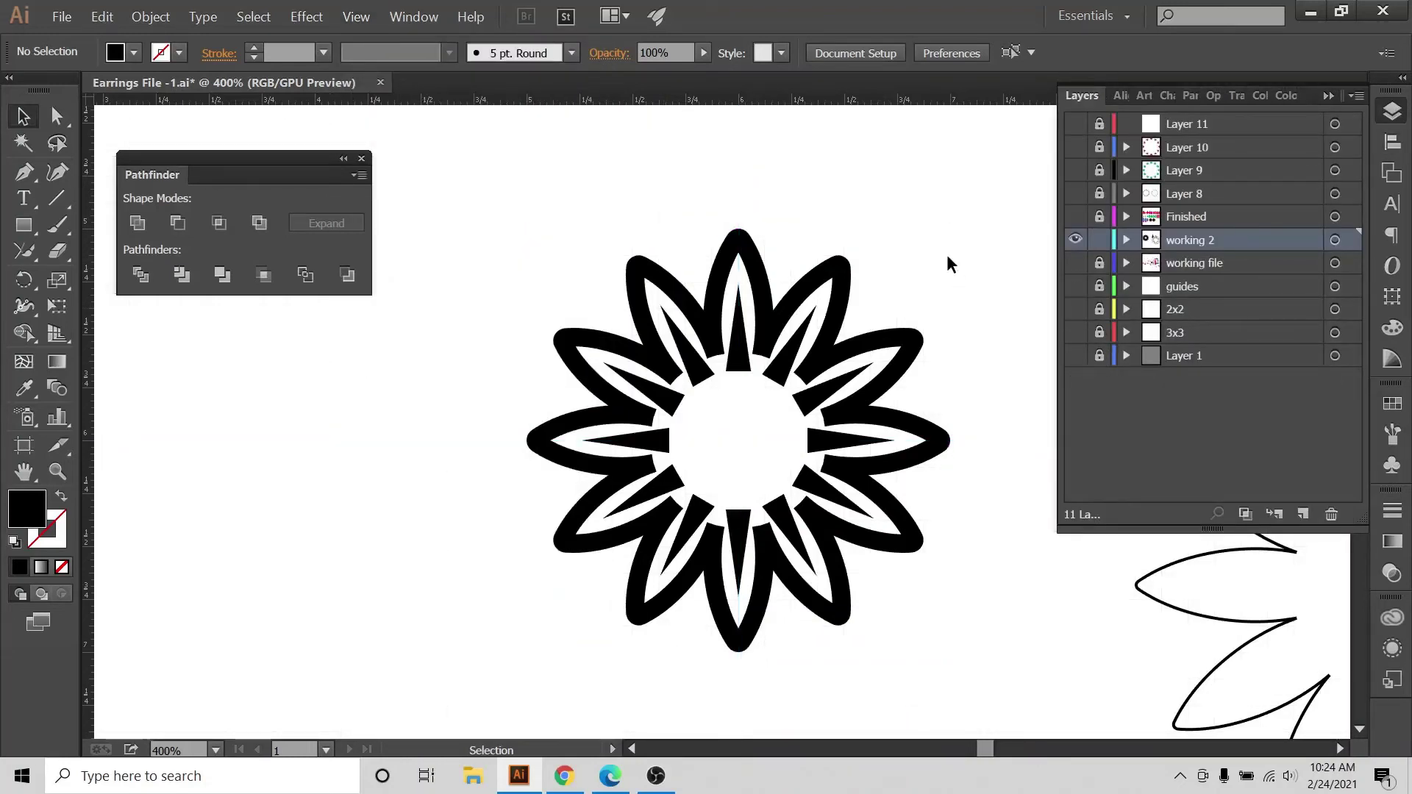
pyautogui.hotkey('ctrl', '+')
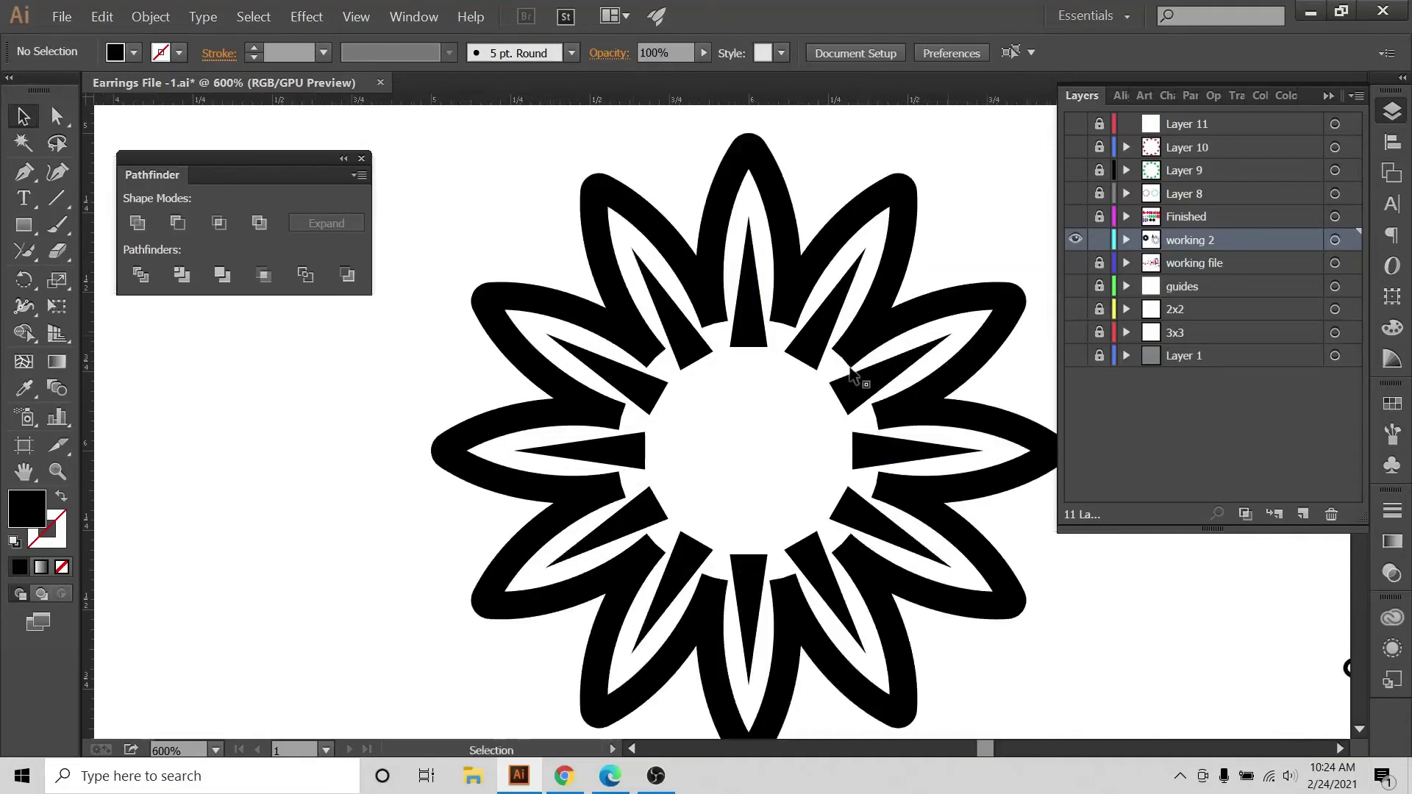
# Switch to Chrome to check the centre ring of the red sunflower earrings, and return to Illustrator.
pyautogui.click(564, 778)
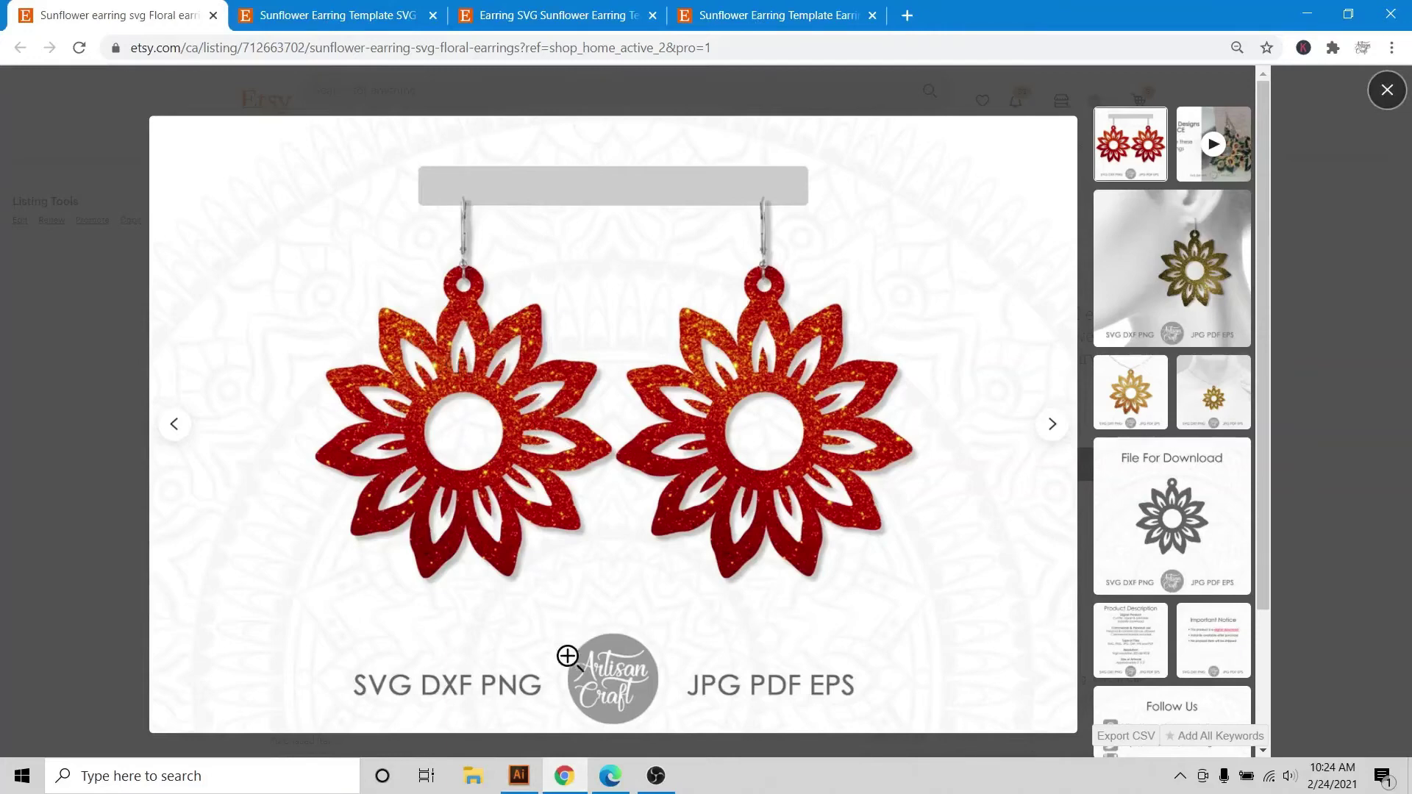
pyautogui.click(519, 776)
pyautogui.scroll(-2, 974, 506)
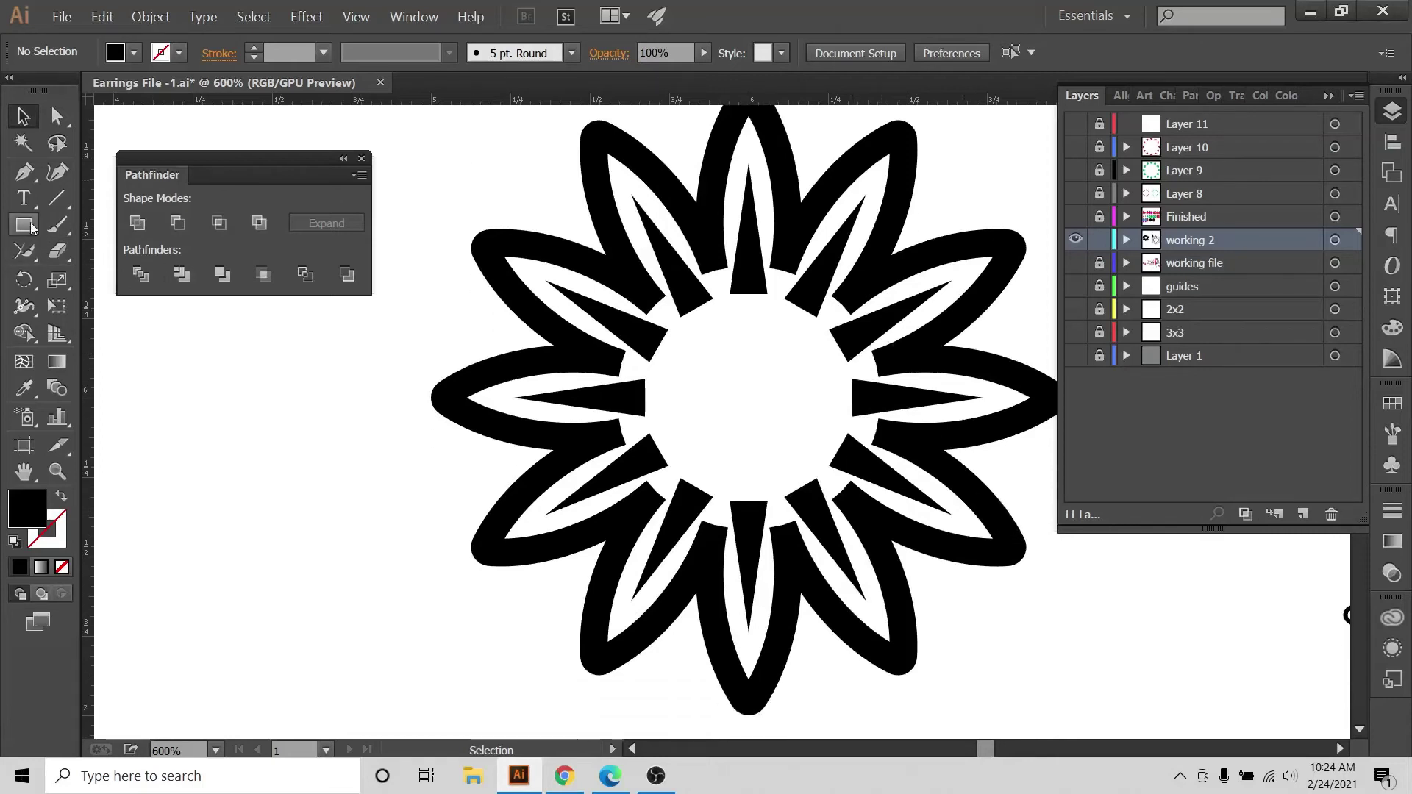
# Show the guides layer and draw a black circle from the guides' intersection, covering the triangles' bases and the petals' inner ends.
pyautogui.click(1076, 286)
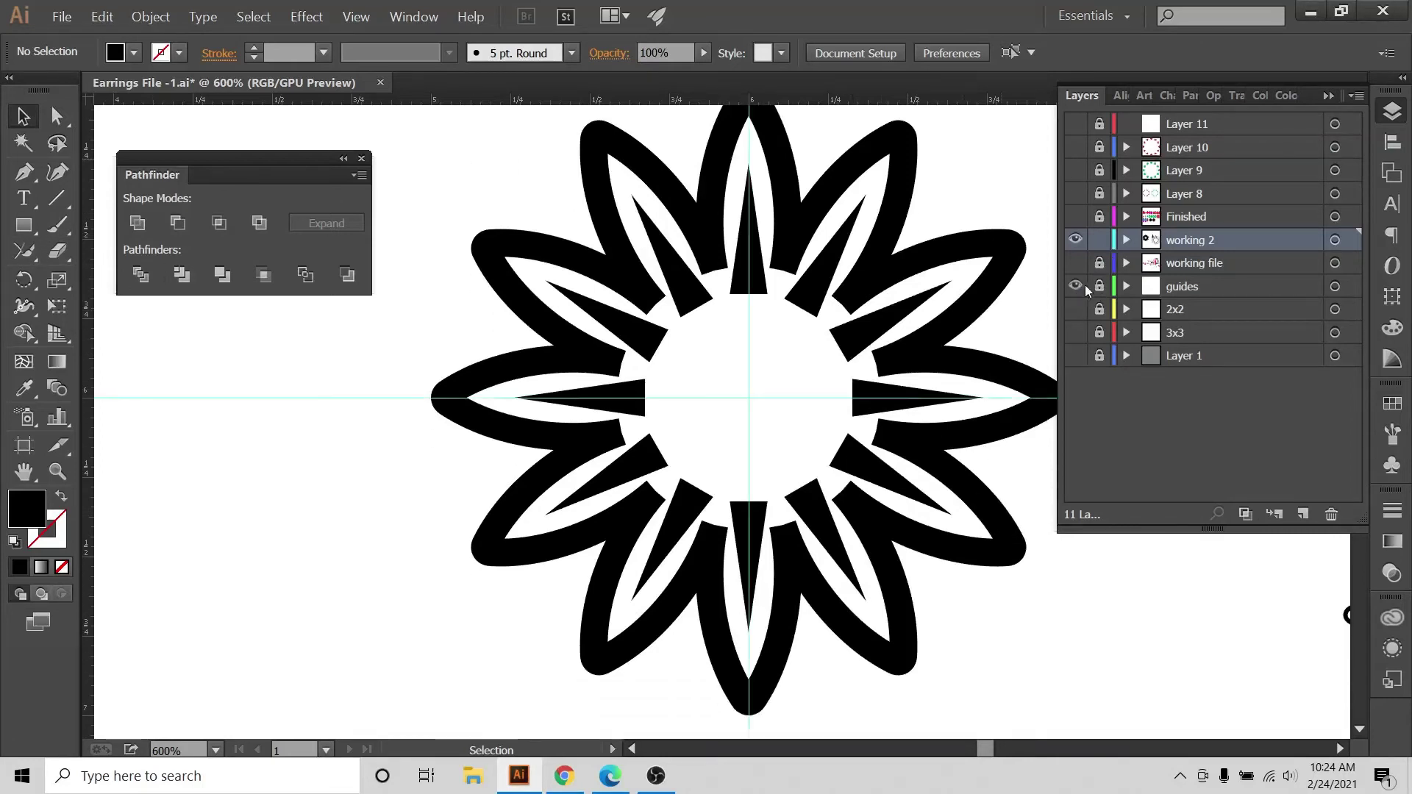
pyautogui.moveTo(544, 153); pyautogui.dragTo(677, 382)
pyautogui.click(227, 408)
pyautogui.click(24, 225)
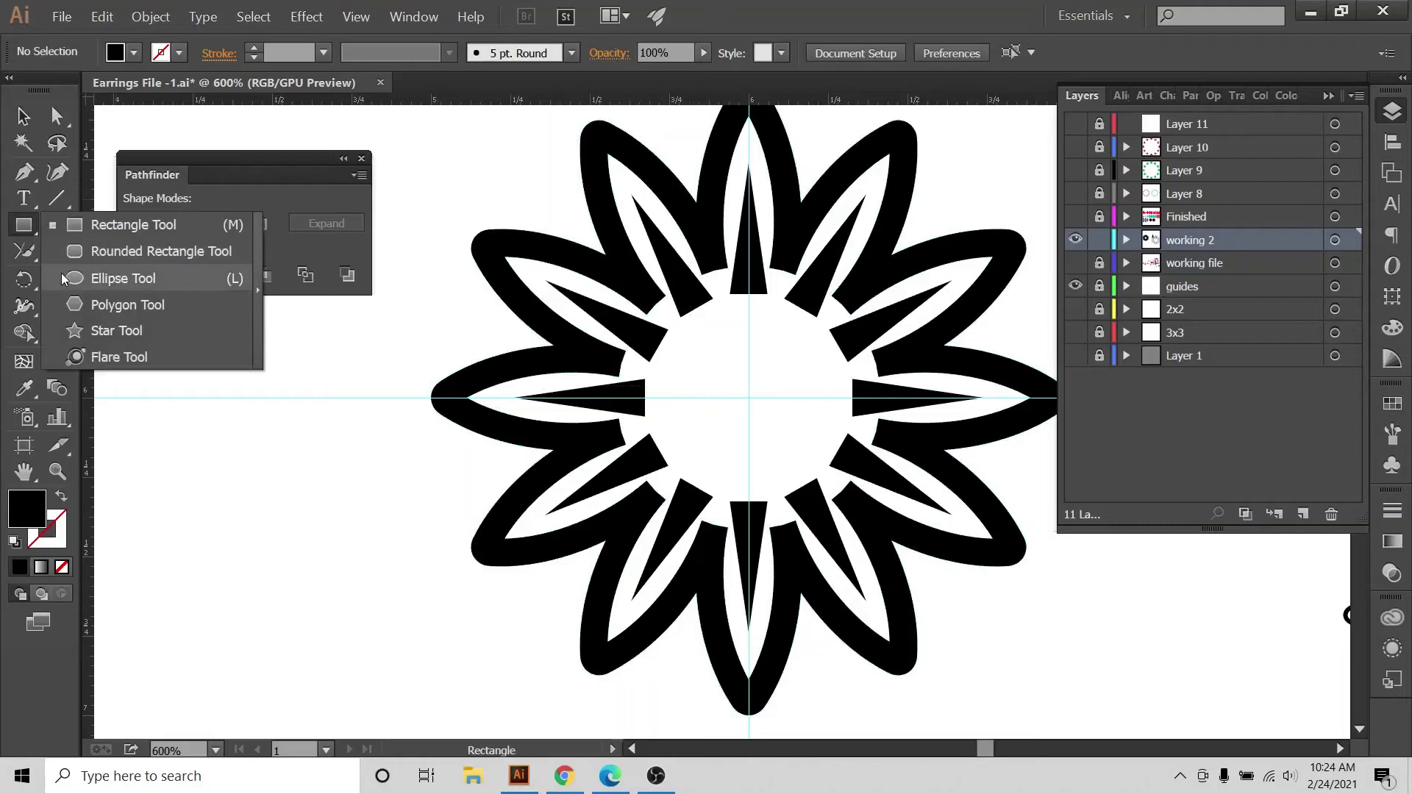
pyautogui.click(97, 278)
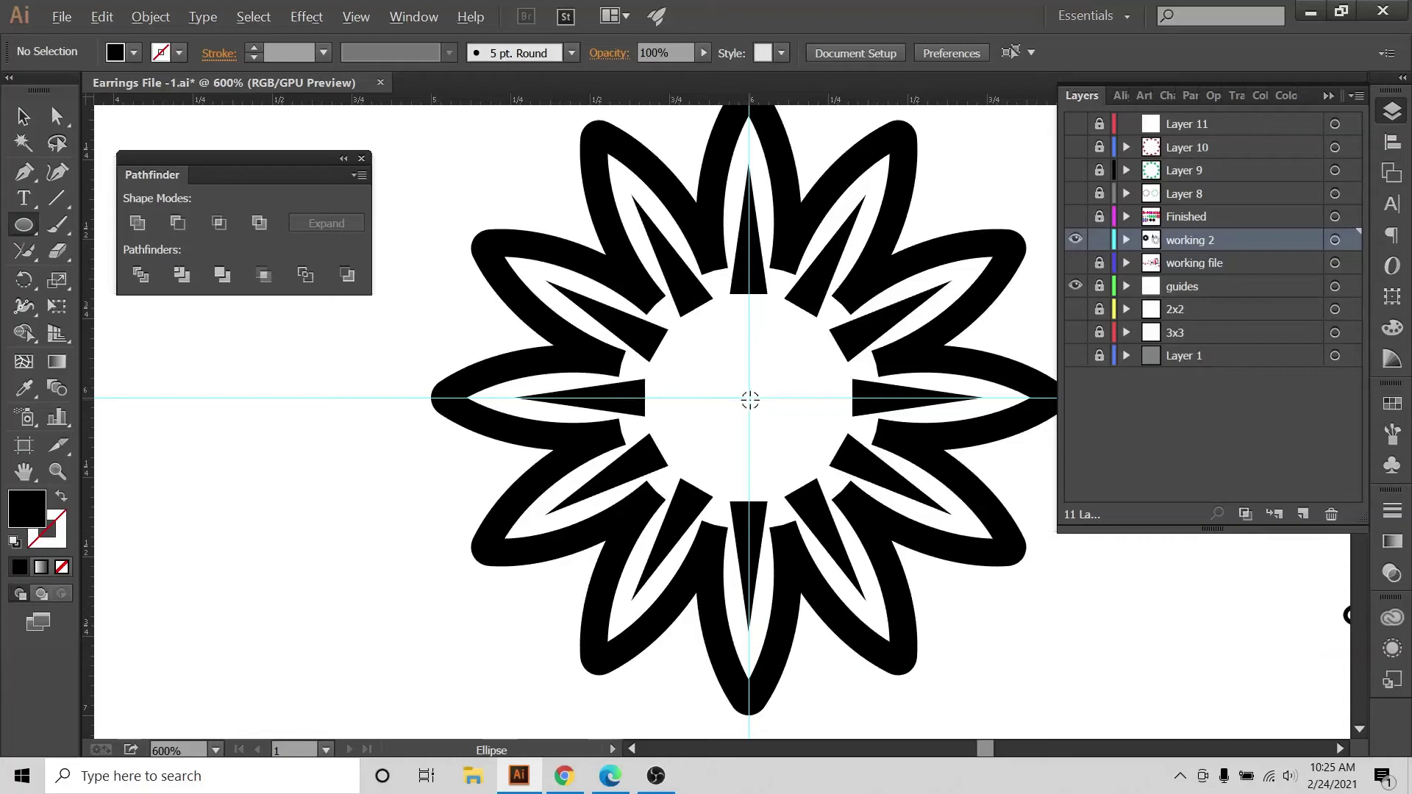
pyautogui.moveTo(750, 398); pyautogui.dragTo(875, 542)
pyautogui.press('v')
pyautogui.click(494, 178)
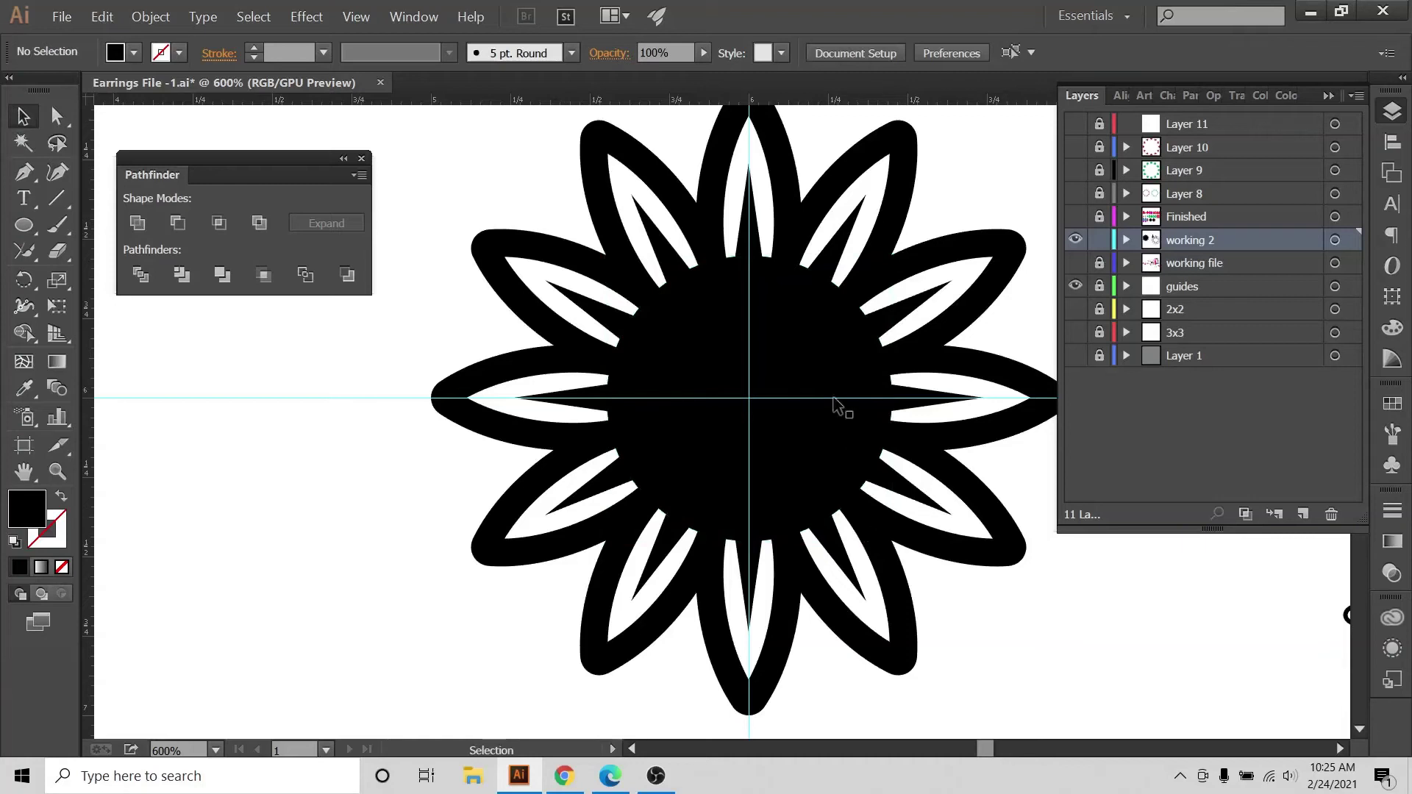
# Switch to Chrome to compare the flower with the reference earrings, and return to Illustrator.
pyautogui.hotkey('ctrl', '-')
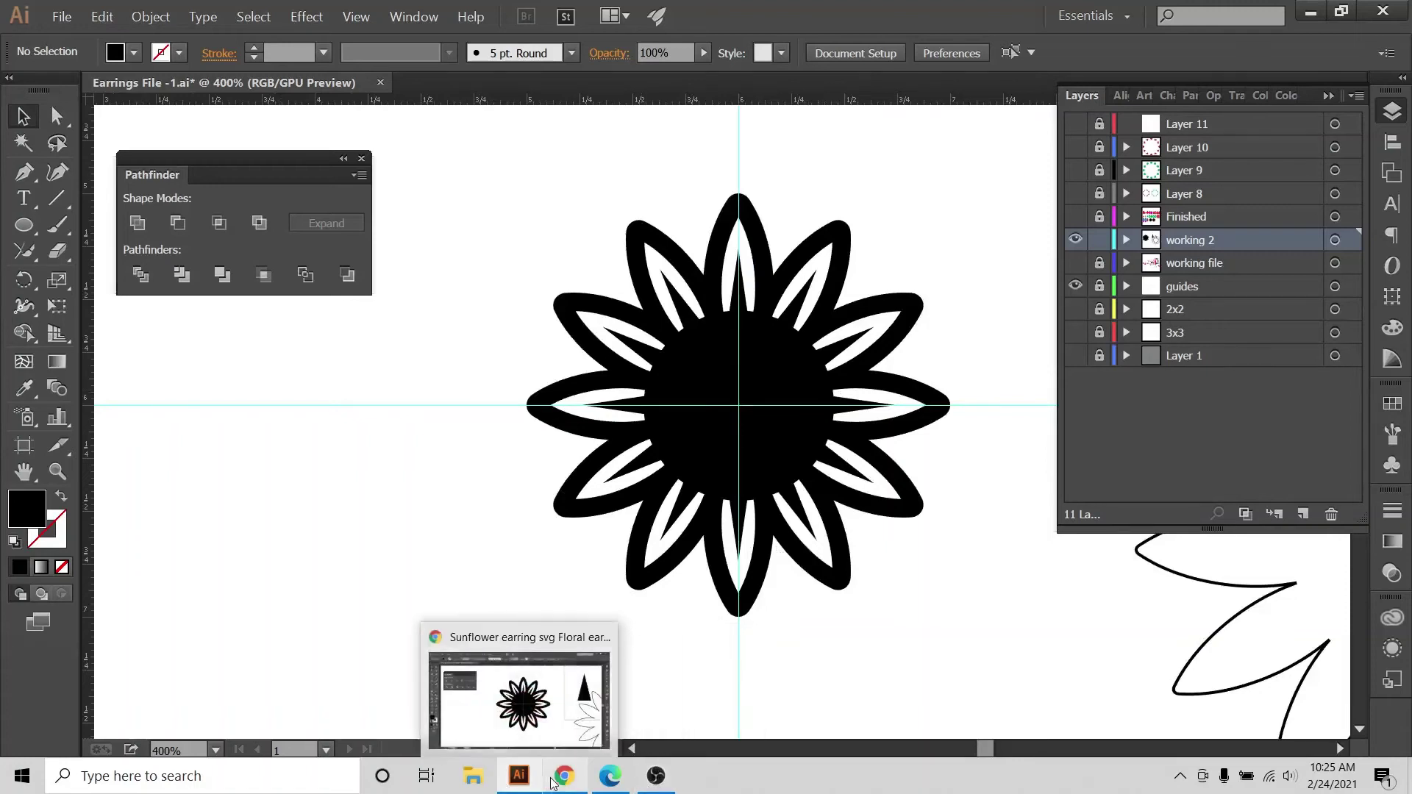
pyautogui.click(573, 691)
pyautogui.click(518, 773)
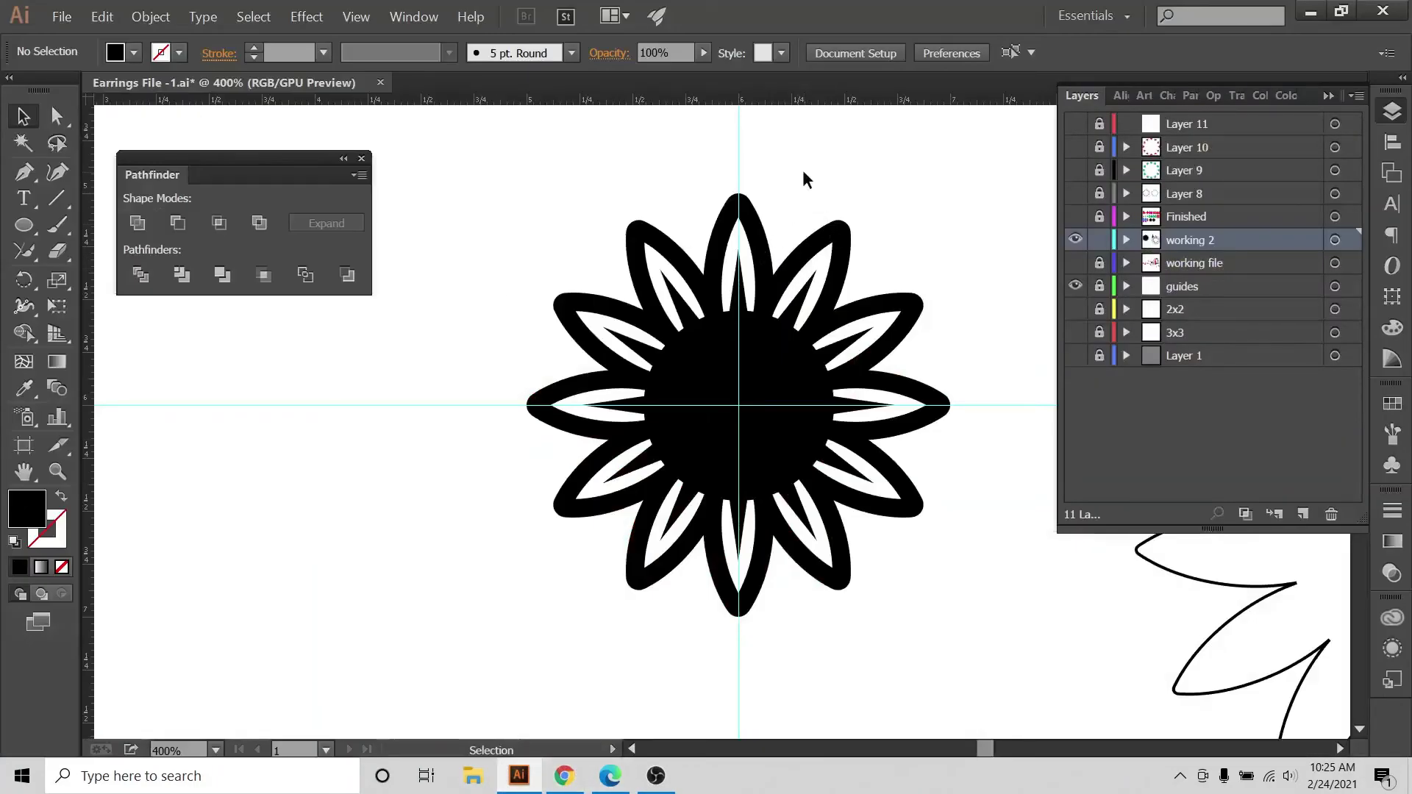
pyautogui.moveTo(809, 177); pyautogui.dragTo(608, 498)
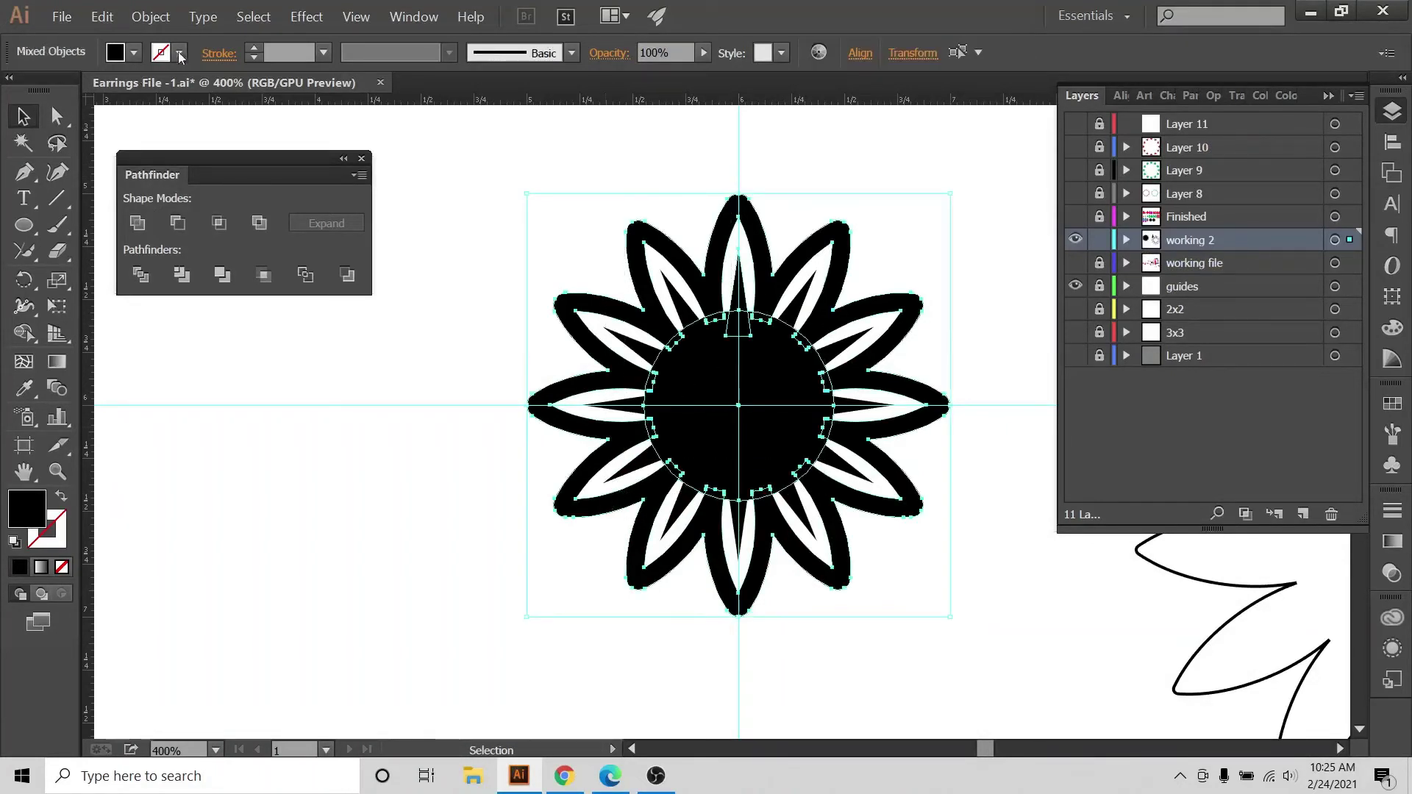
pyautogui.click(812, 201)
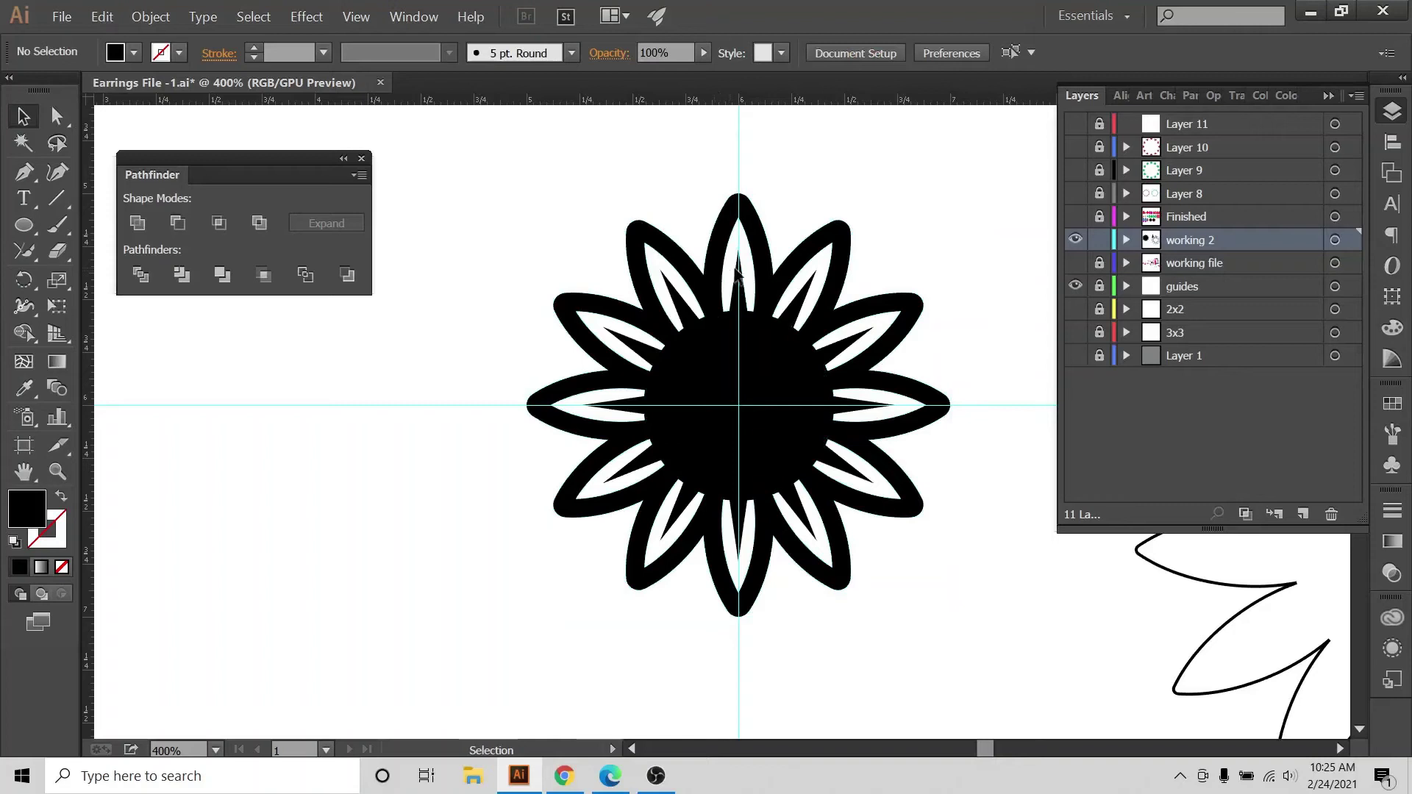
# Expand the appearance of the triangle group and unite the triangles with Pathfinder.
pyautogui.click(750, 287)
pyautogui.click(151, 16)
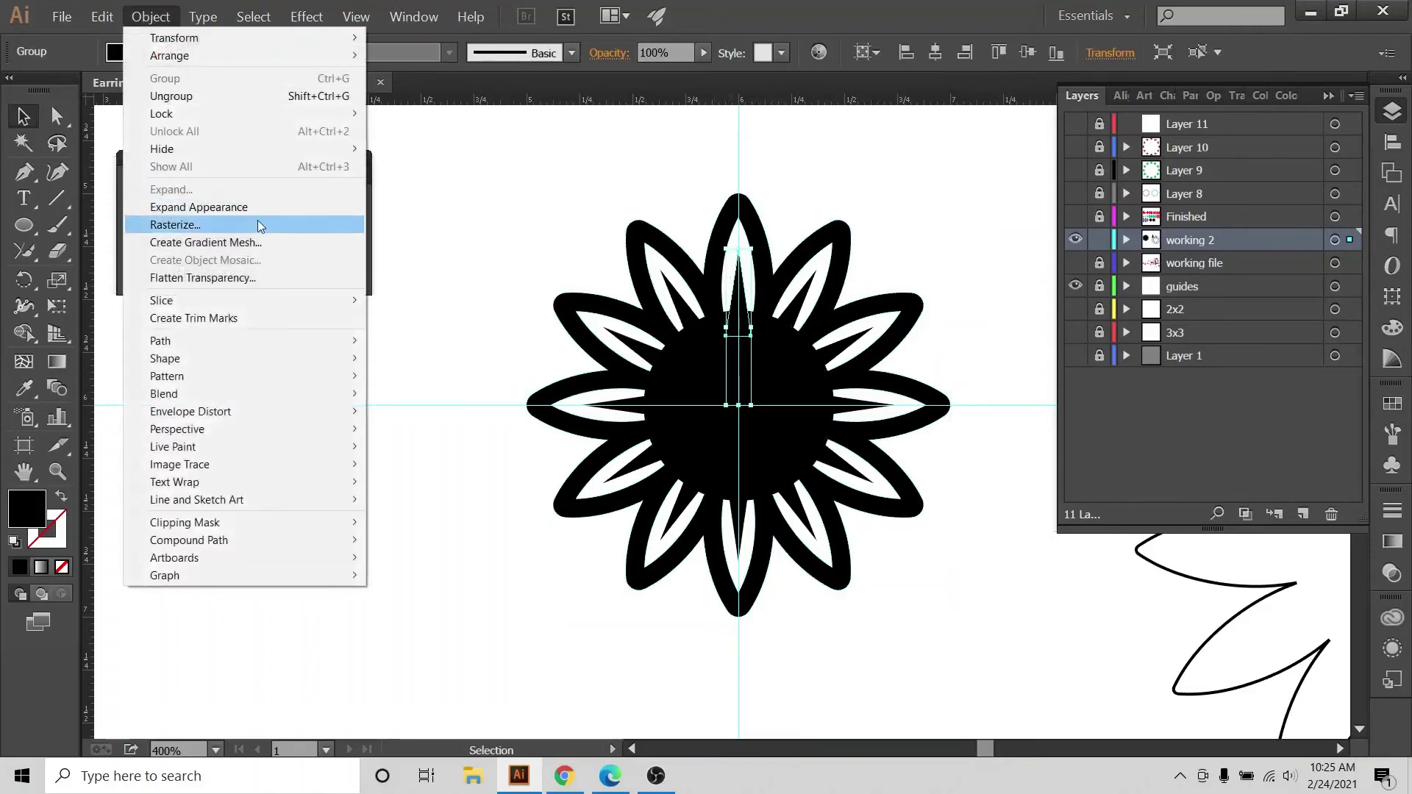
pyautogui.click(257, 207)
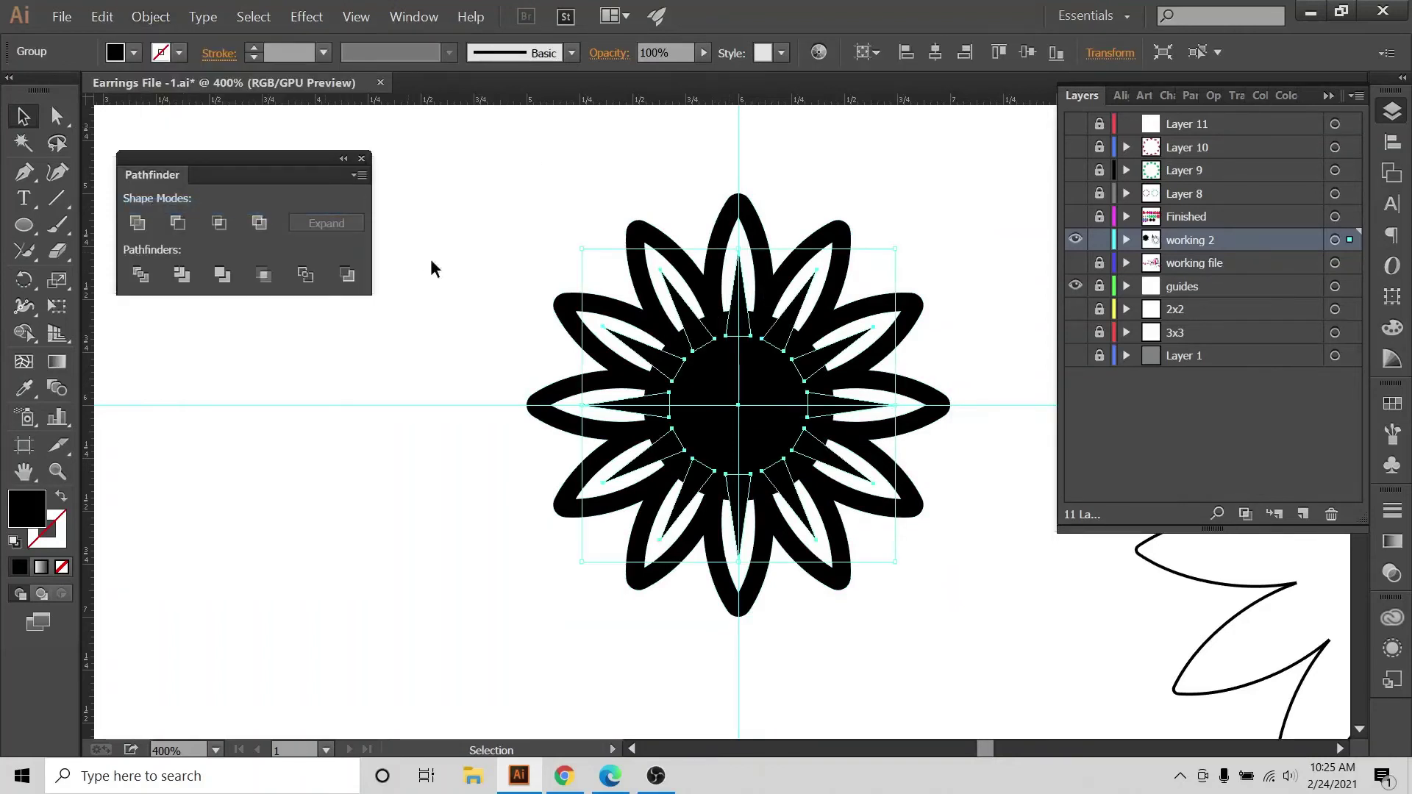
pyautogui.click(136, 223)
pyautogui.click(666, 171)
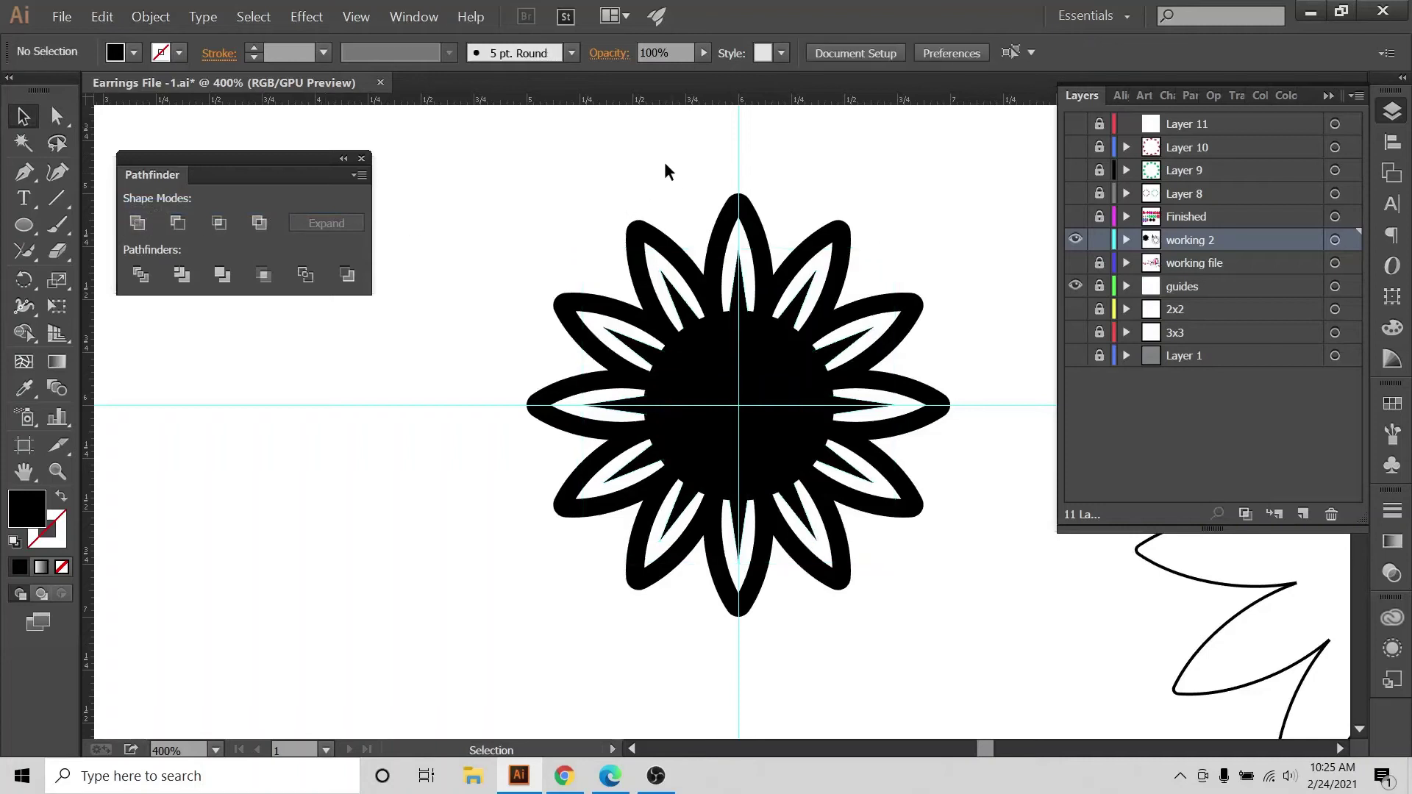
# Align the petal outline, triangles and circle to the artboard's horizontal centre, and deselect them.
pyautogui.moveTo(566, 154); pyautogui.dragTo(816, 331)
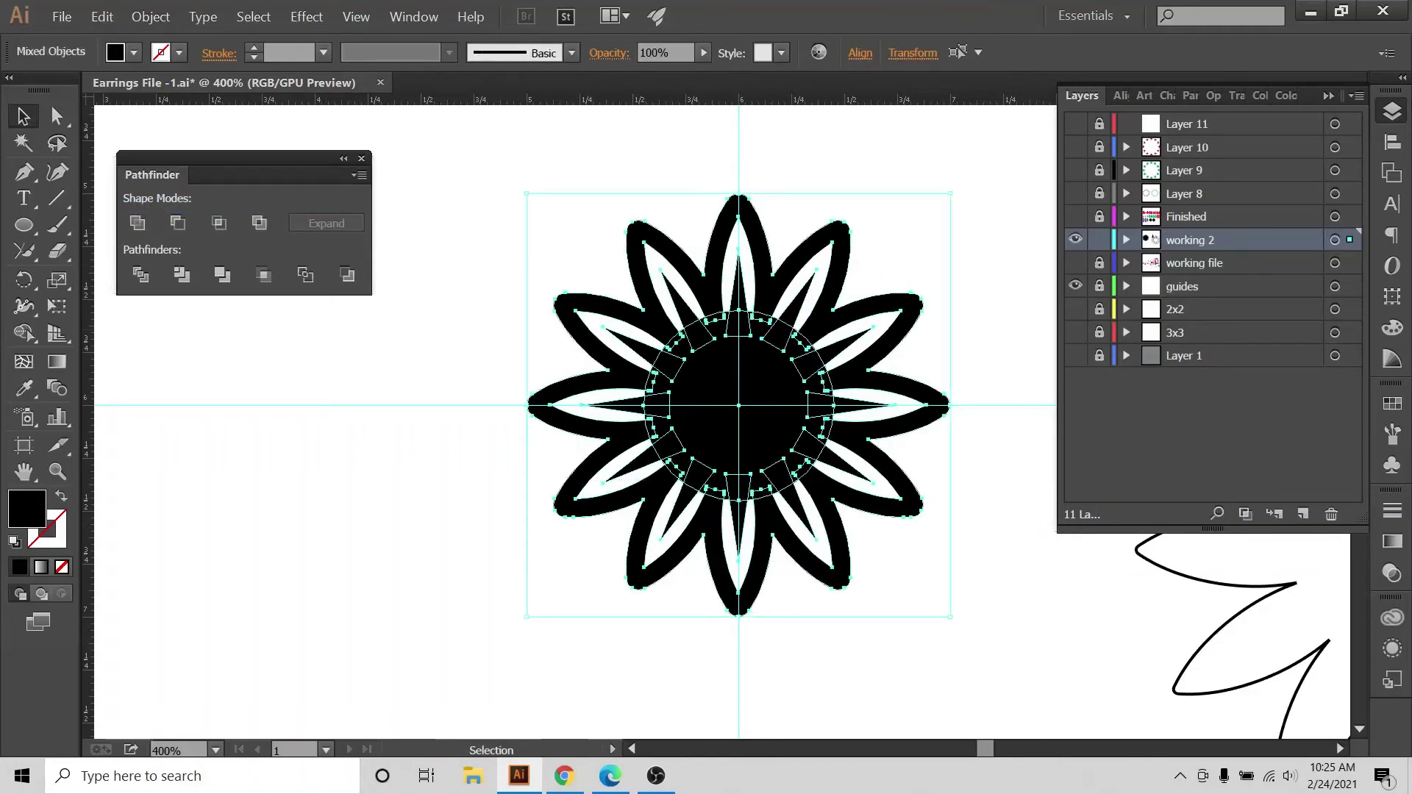
pyautogui.click(1392, 142)
pyautogui.click(1340, 263)
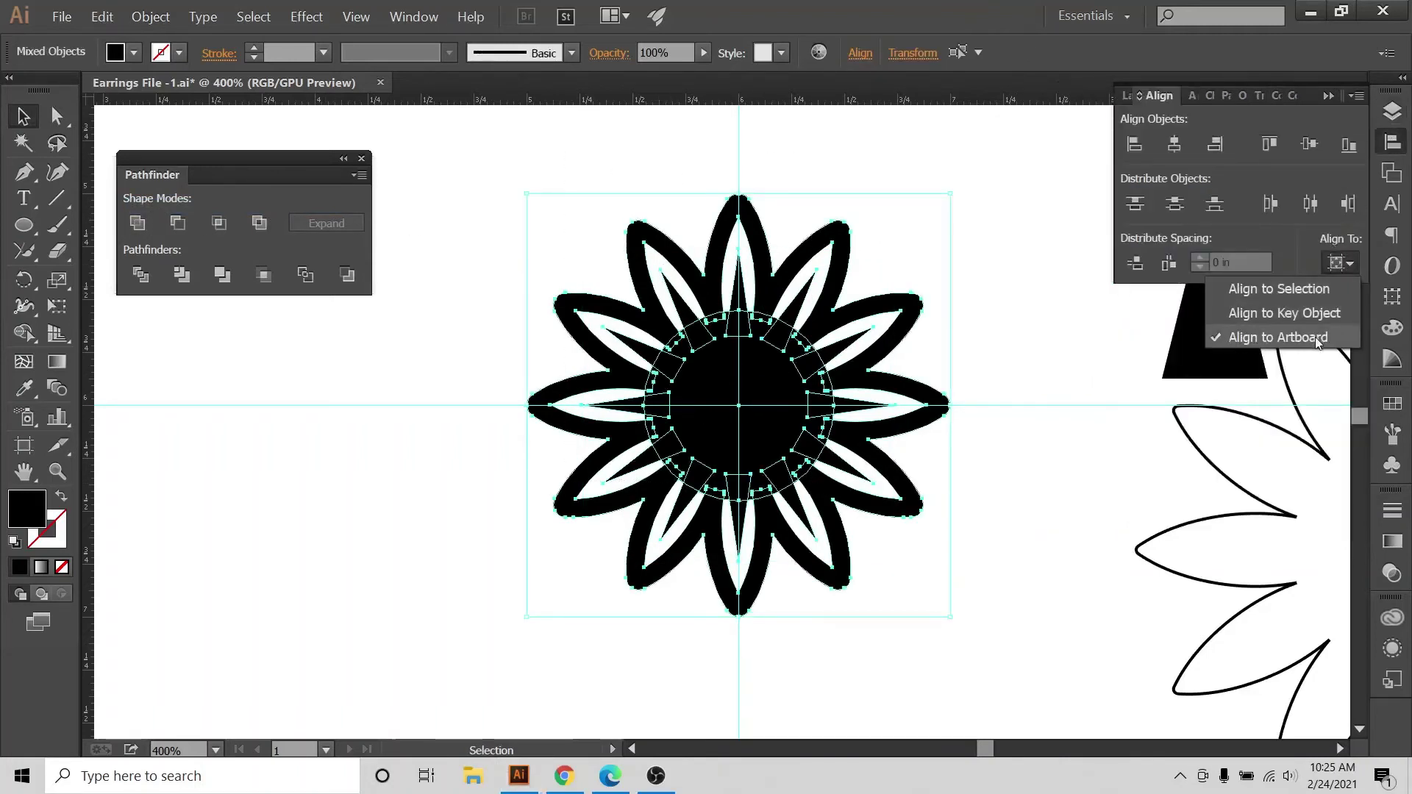
pyautogui.click(1172, 151)
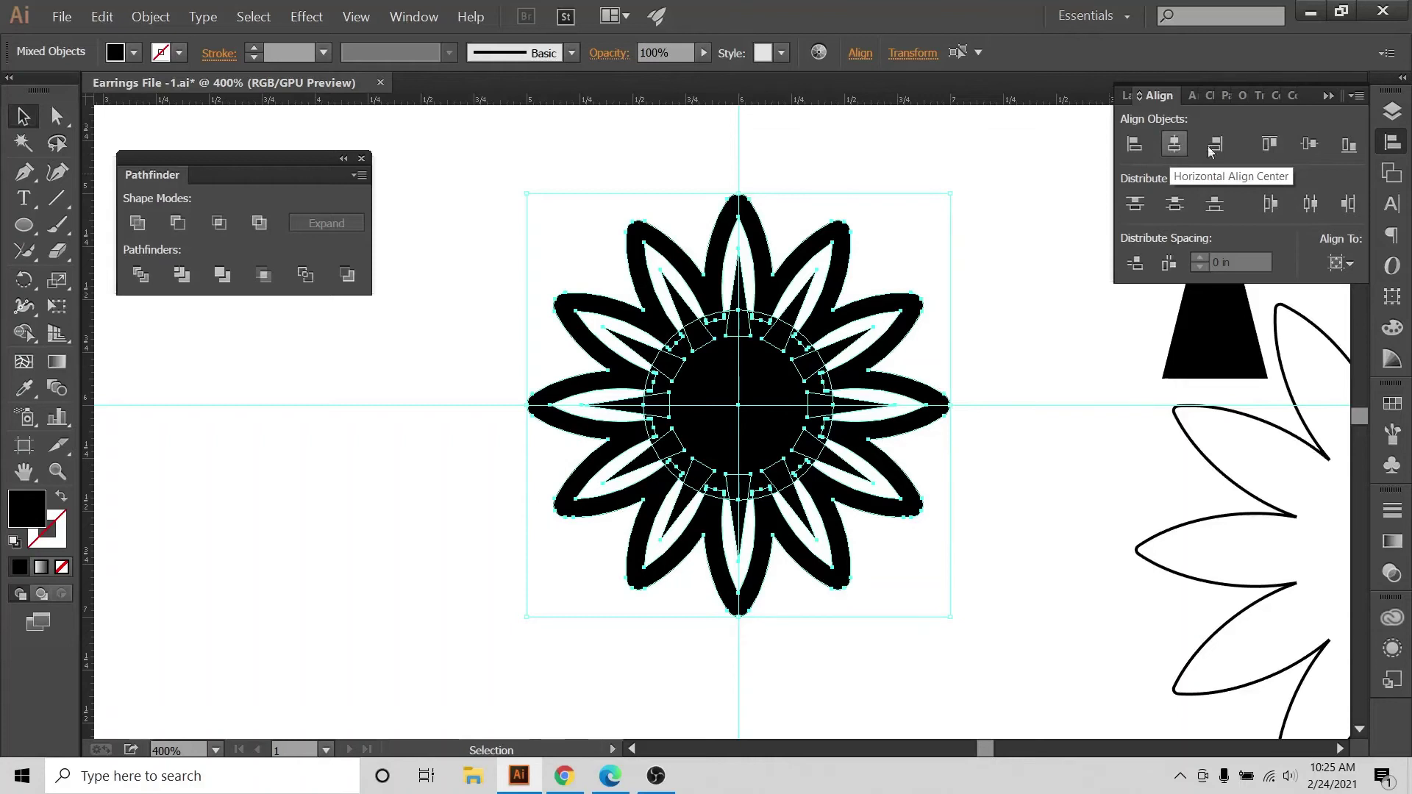
pyautogui.click(811, 169)
# Fill the petal outline with magenta and the centre circle with red so the overlapping shapes can be told apart.
pyautogui.moveTo(825, 195); pyautogui.dragTo(640, 439)
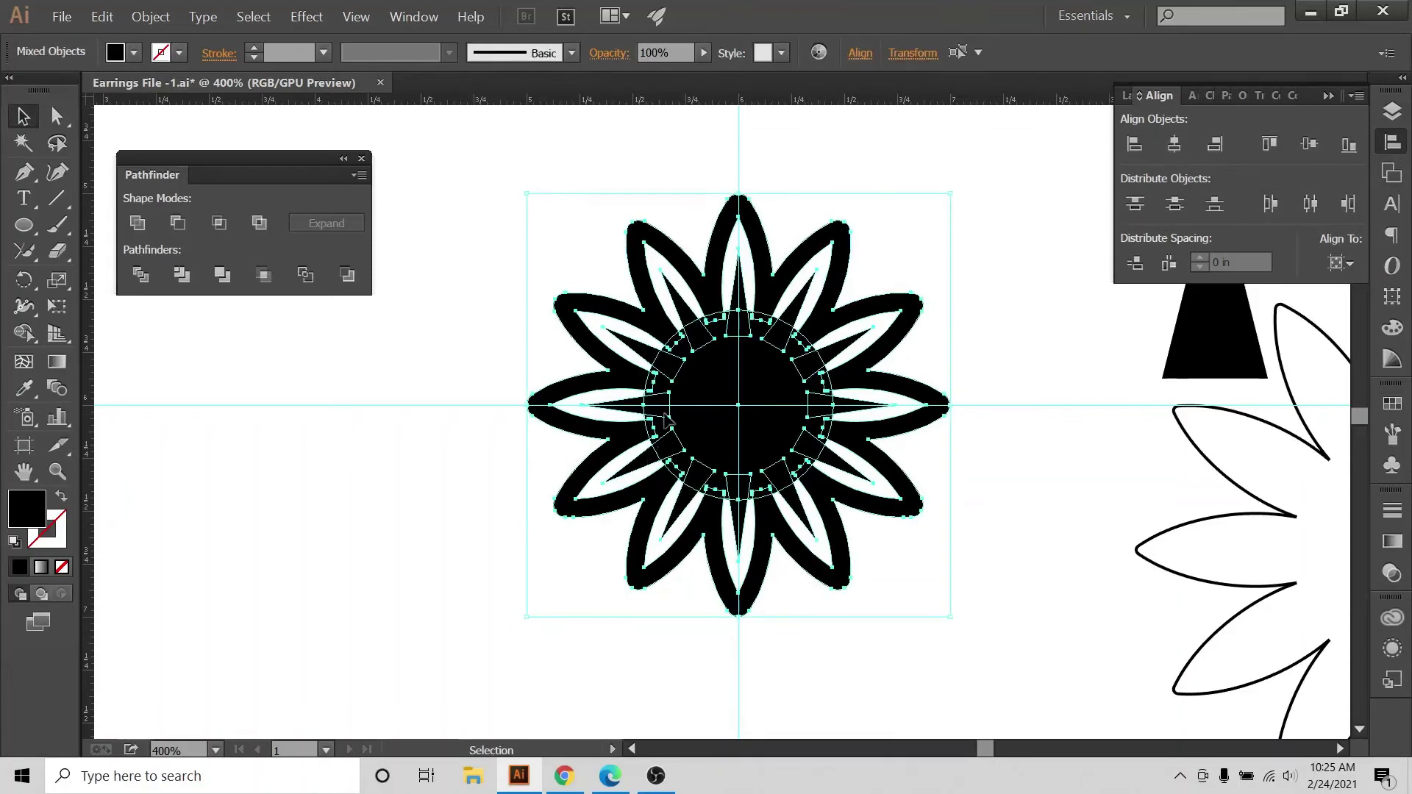
pyautogui.moveTo(465, 194); pyautogui.dragTo(795, 490)
pyautogui.click(570, 211)
pyautogui.moveTo(688, 174); pyautogui.dragTo(768, 239)
pyautogui.click(134, 52)
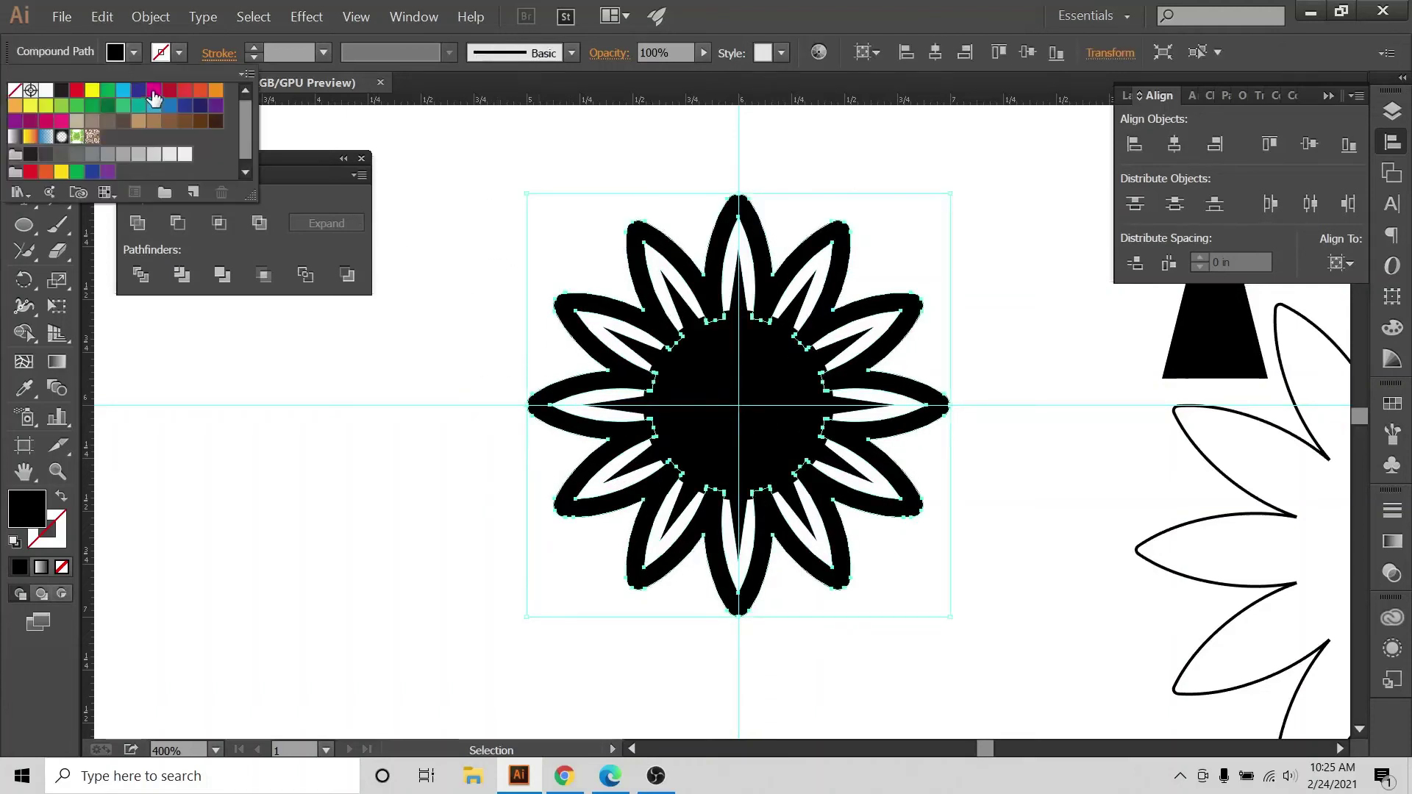
pyautogui.click(153, 96)
pyautogui.click(531, 122)
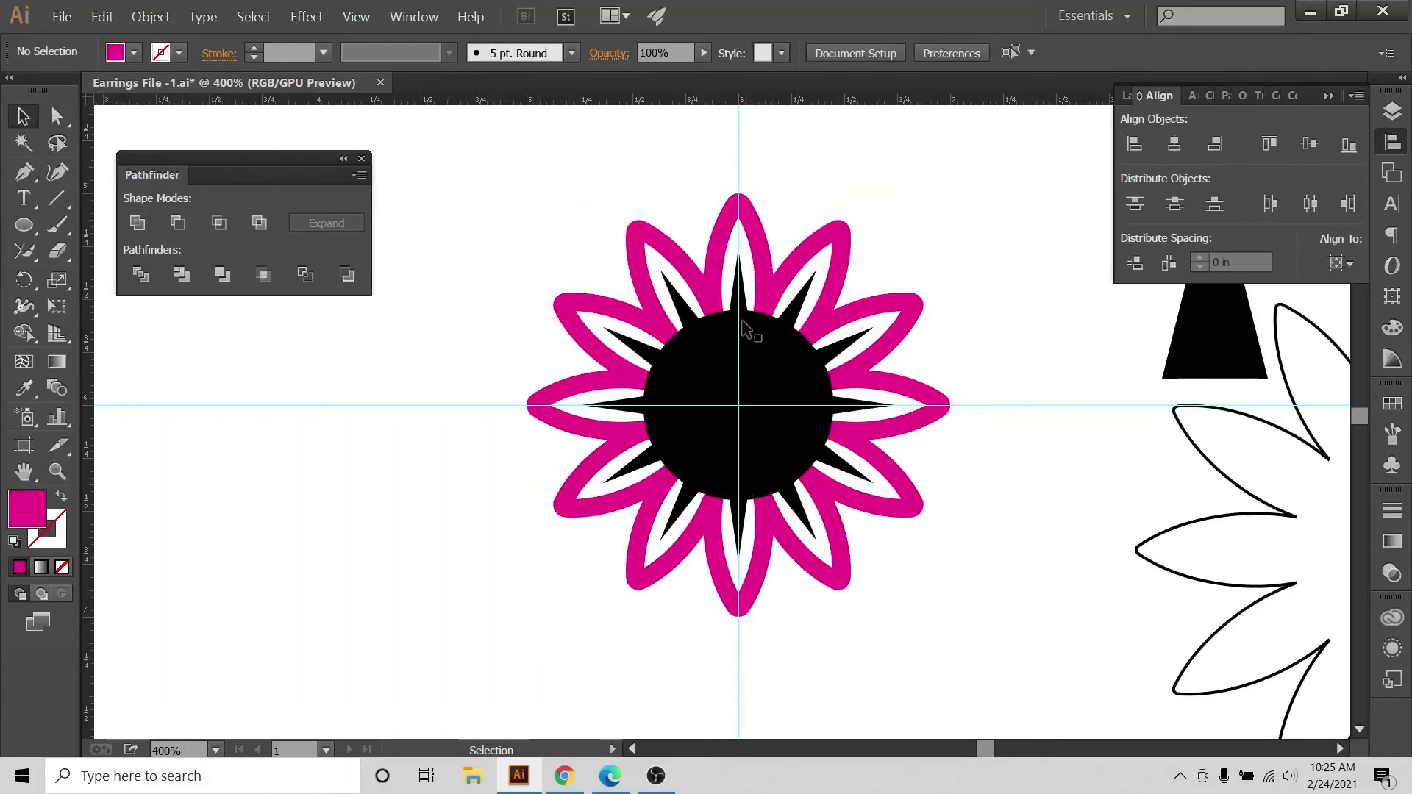
pyautogui.click(747, 366)
pyautogui.click(134, 53)
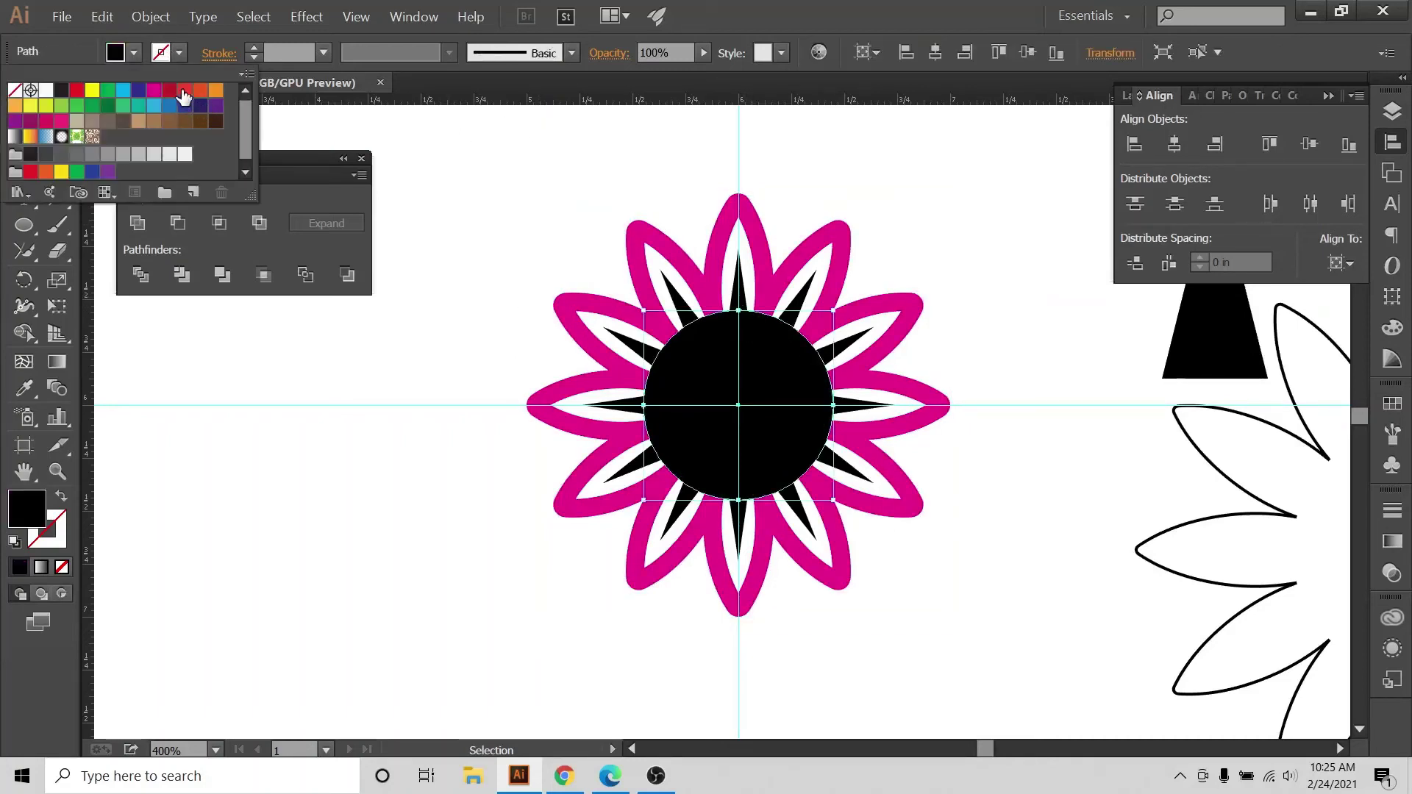
pyautogui.click(180, 95)
pyautogui.click(593, 198)
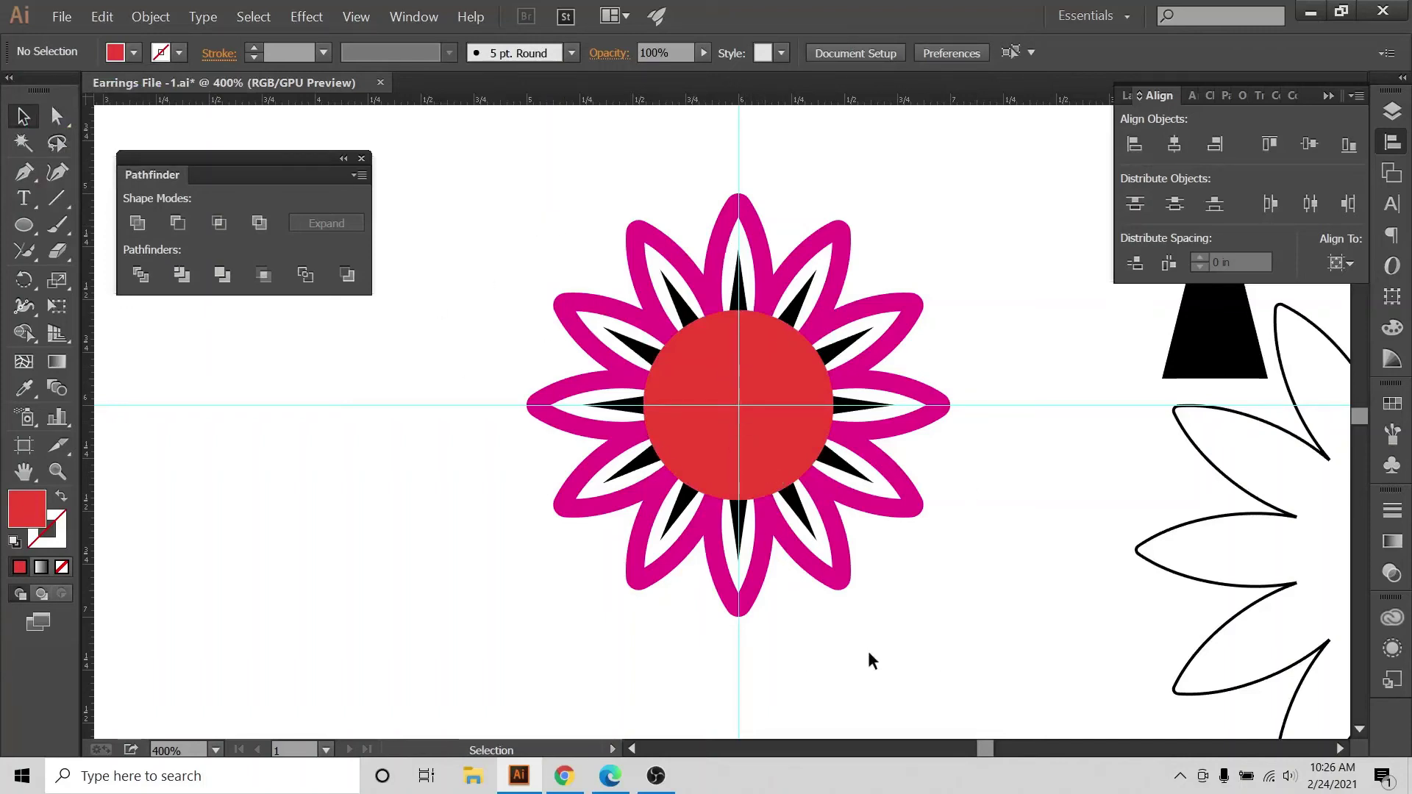
# Unite the petal outline, triangles and centre circle into one shape with Pathfinder, and deselect it.
pyautogui.moveTo(524, 197); pyautogui.dragTo(954, 580)
pyautogui.click(149, 16)
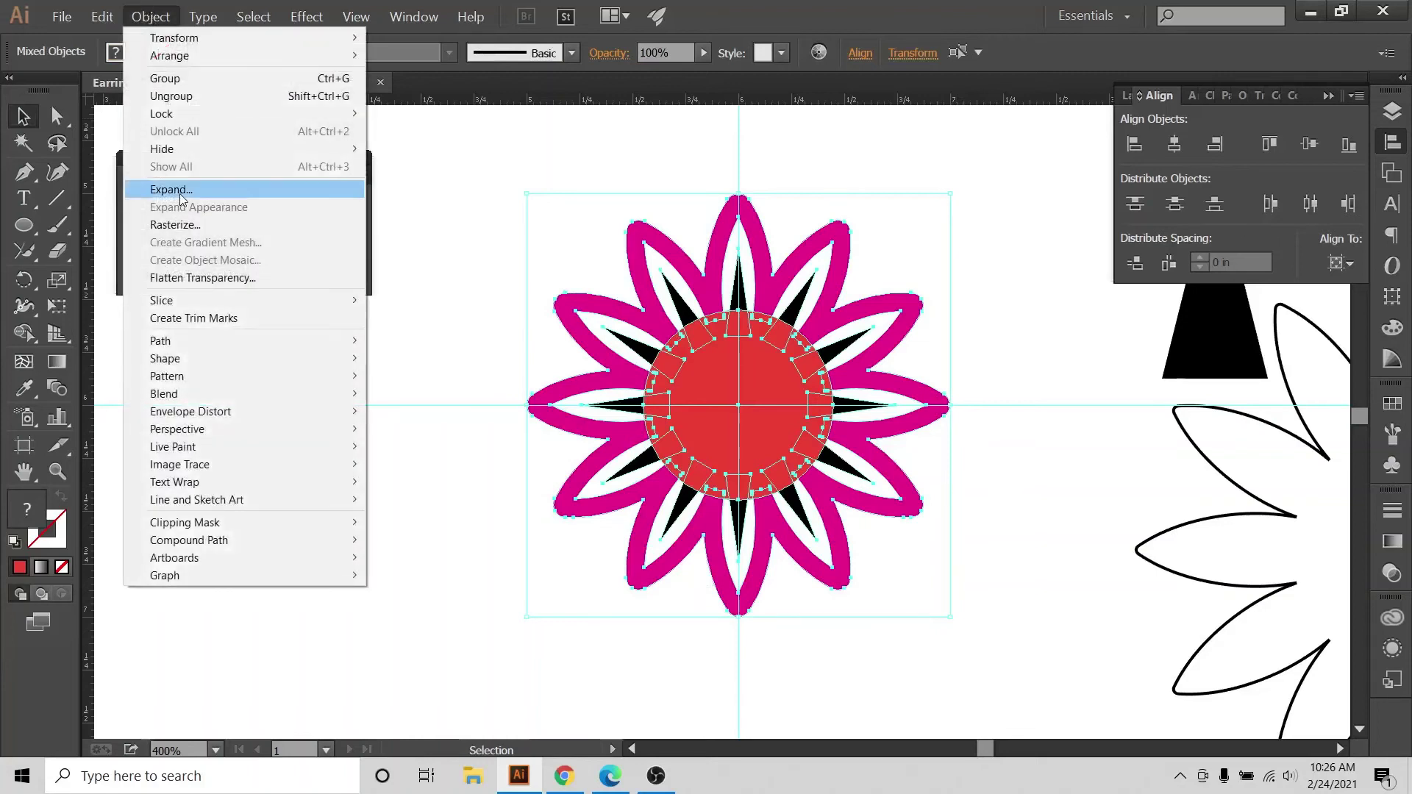
pyautogui.press('Escape')
pyautogui.click(137, 222)
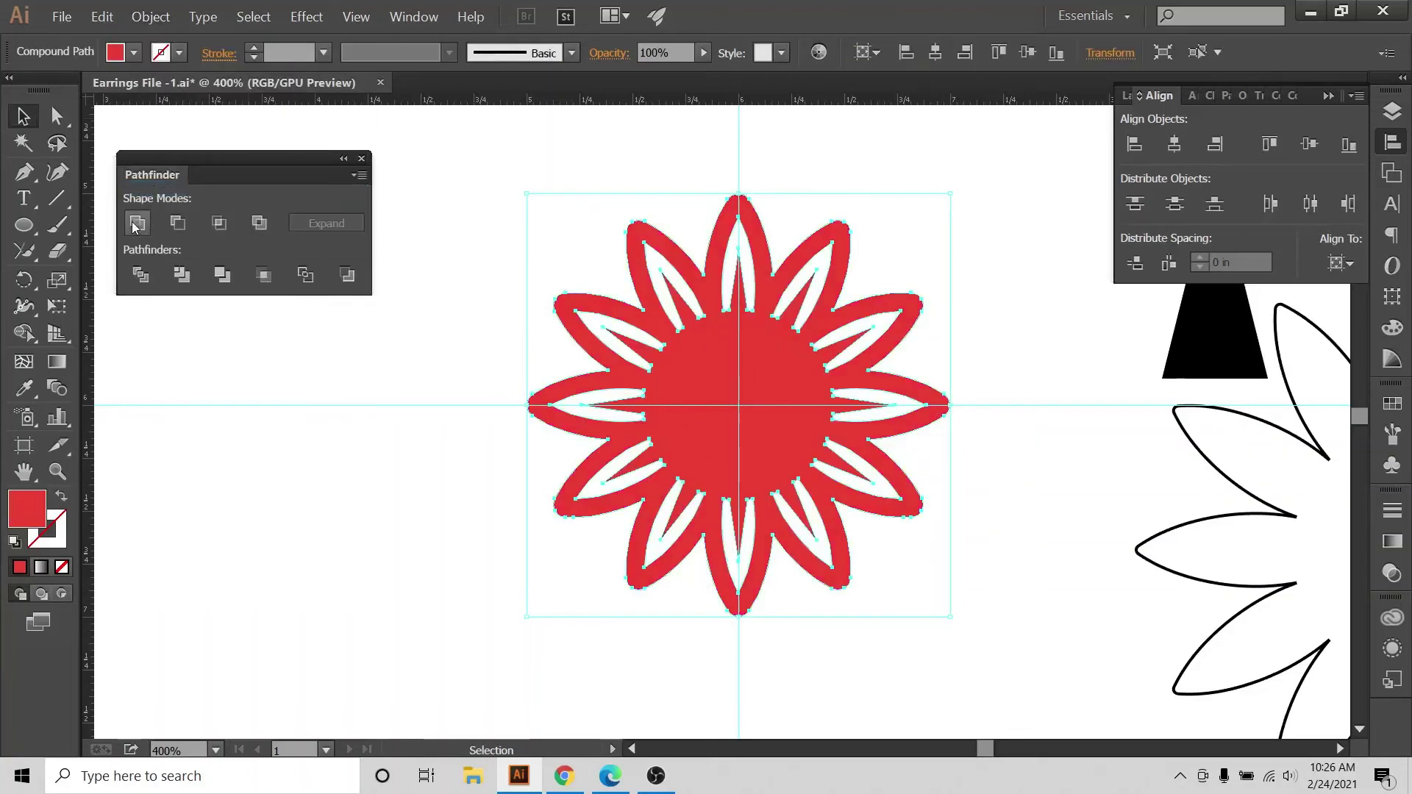
pyautogui.click(424, 409)
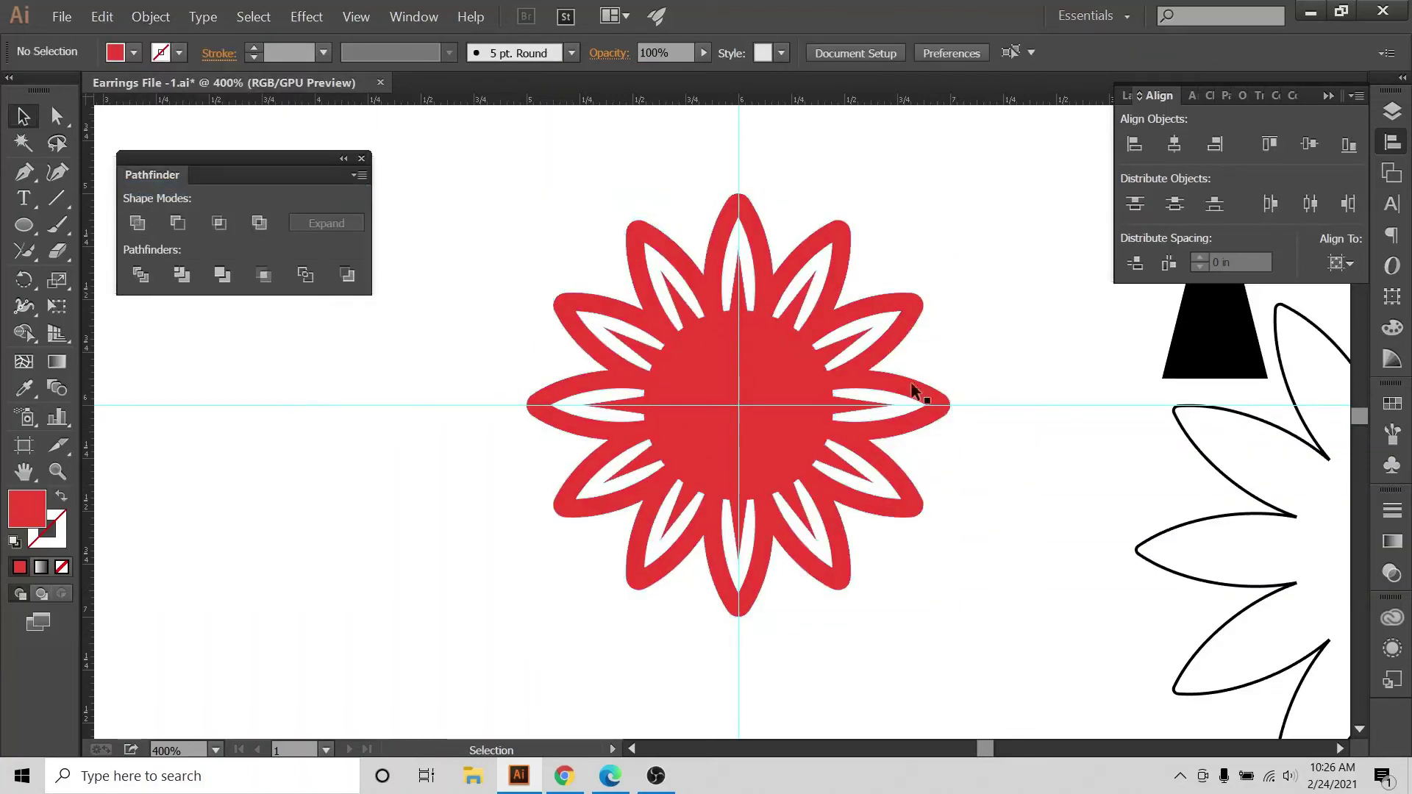
# Select the united flower's compound path in the working 2 layer and centre it horizontally and vertically on the artboard.
pyautogui.click(1394, 116)
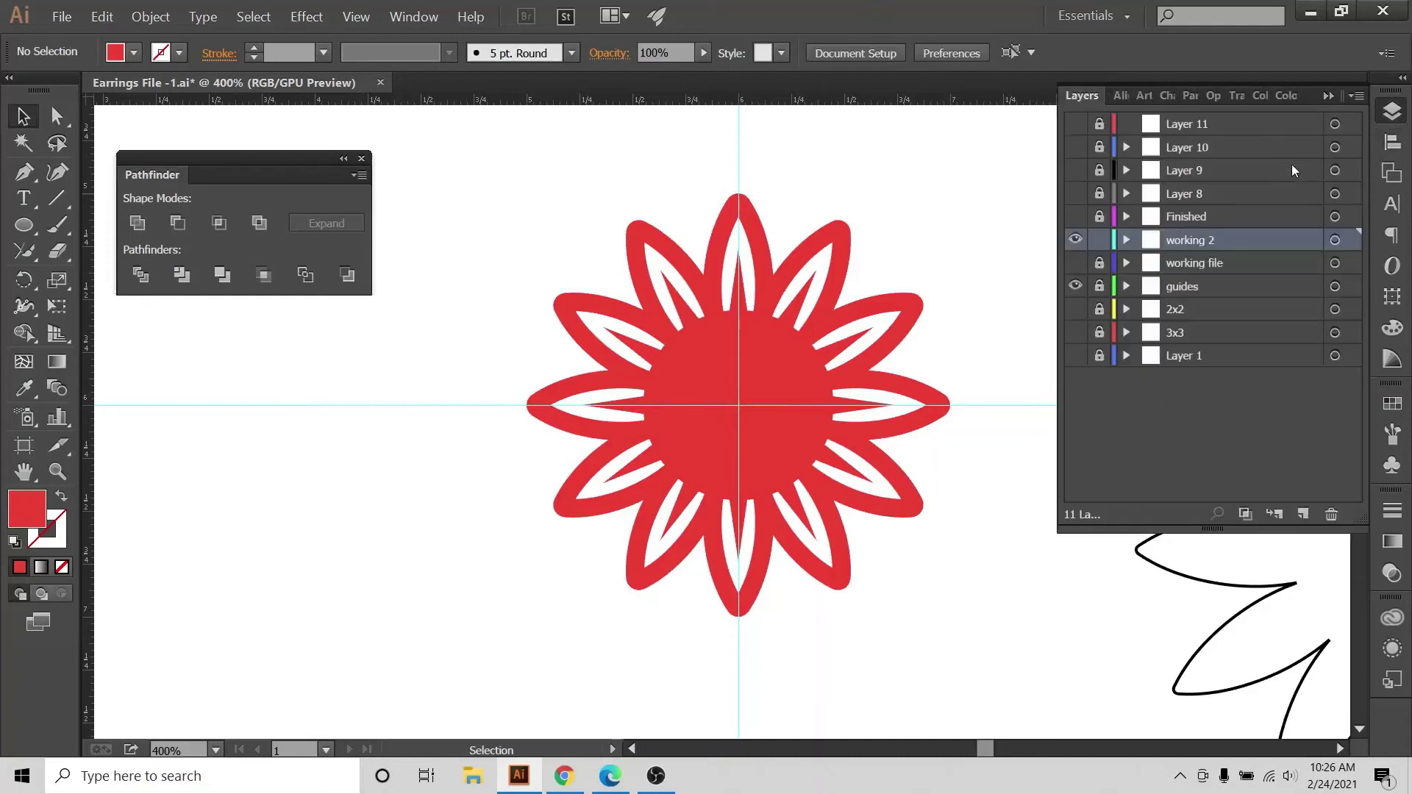
pyautogui.click(1126, 240)
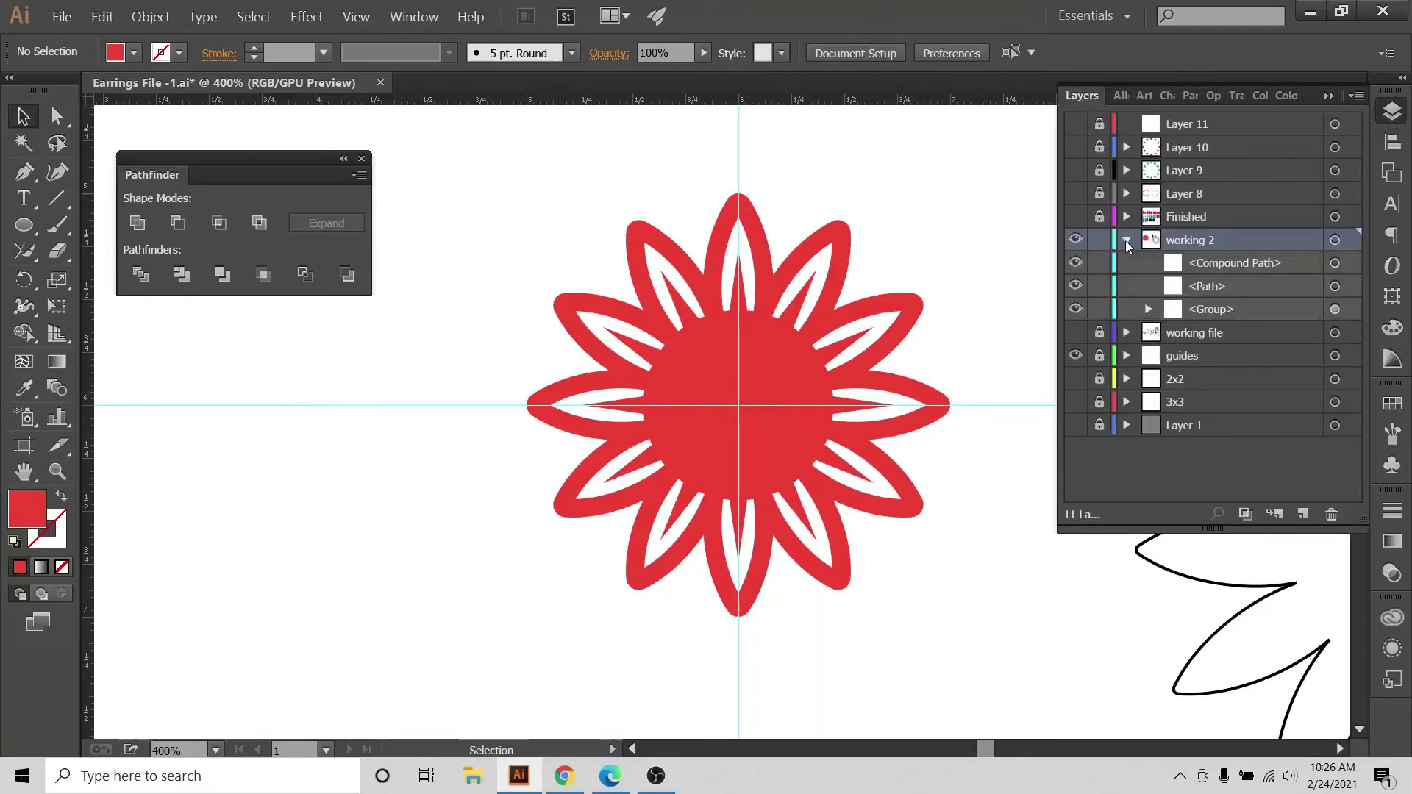
pyautogui.click(1209, 266)
pyautogui.click(758, 287)
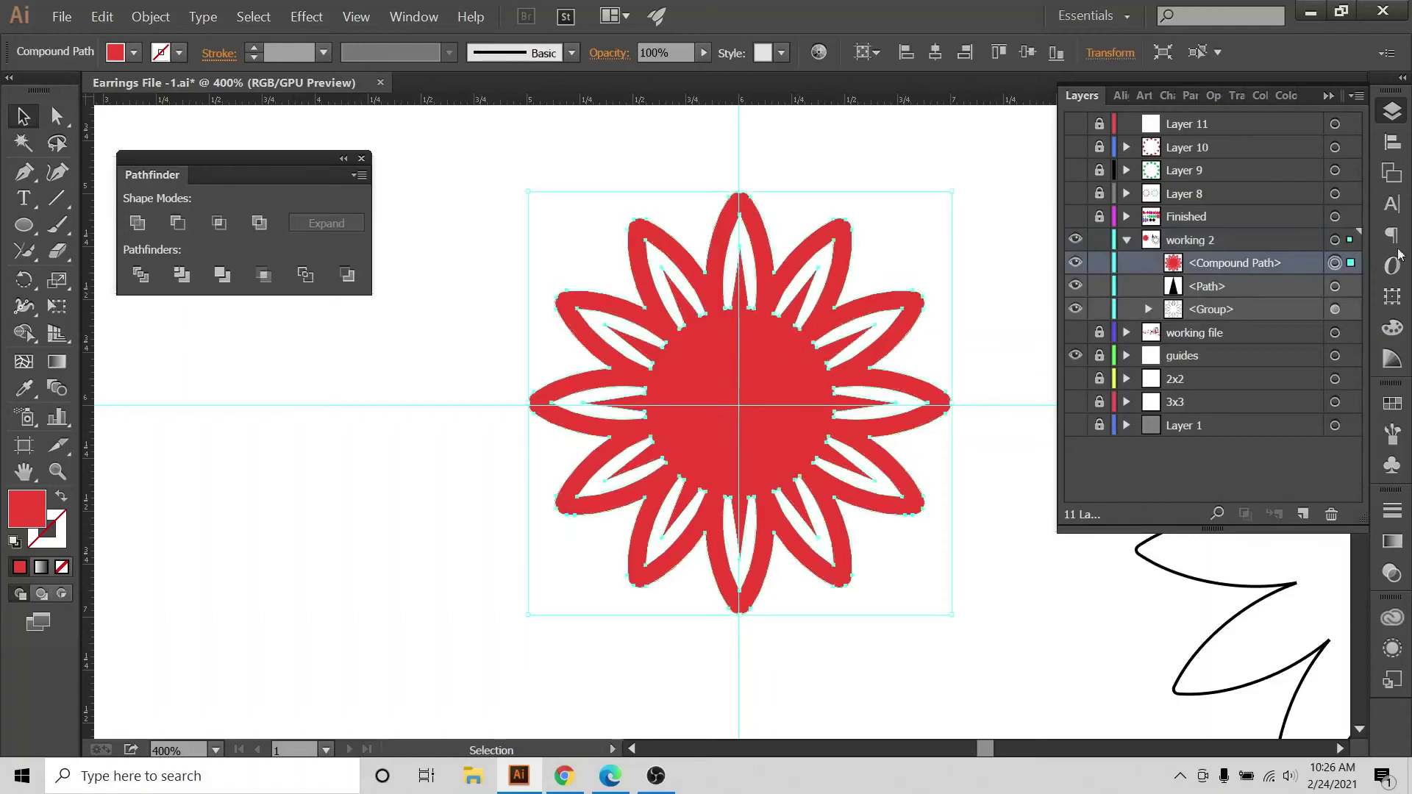
pyautogui.click(1392, 142)
pyautogui.click(1339, 263)
pyautogui.click(1174, 142)
pyautogui.click(1313, 144)
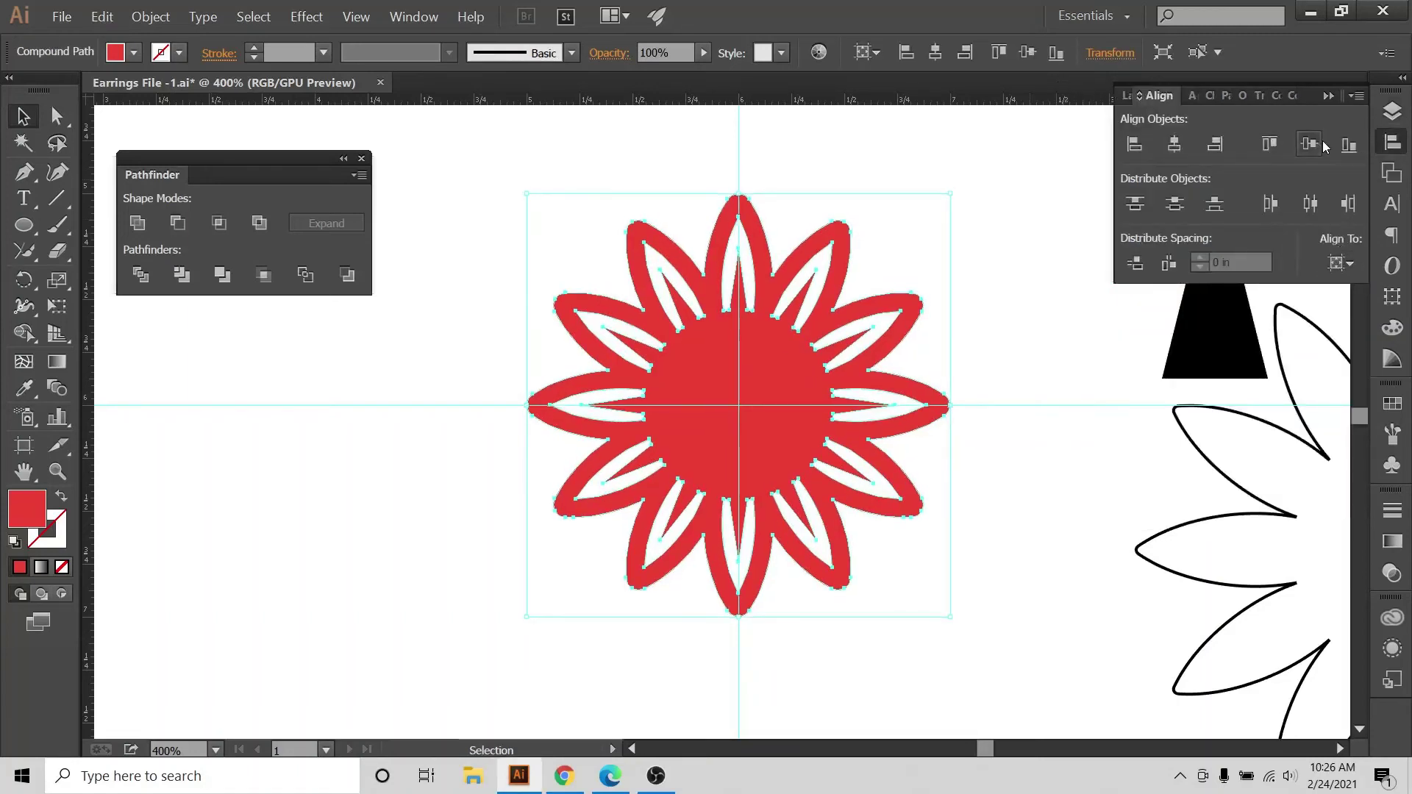
pyautogui.click(593, 164)
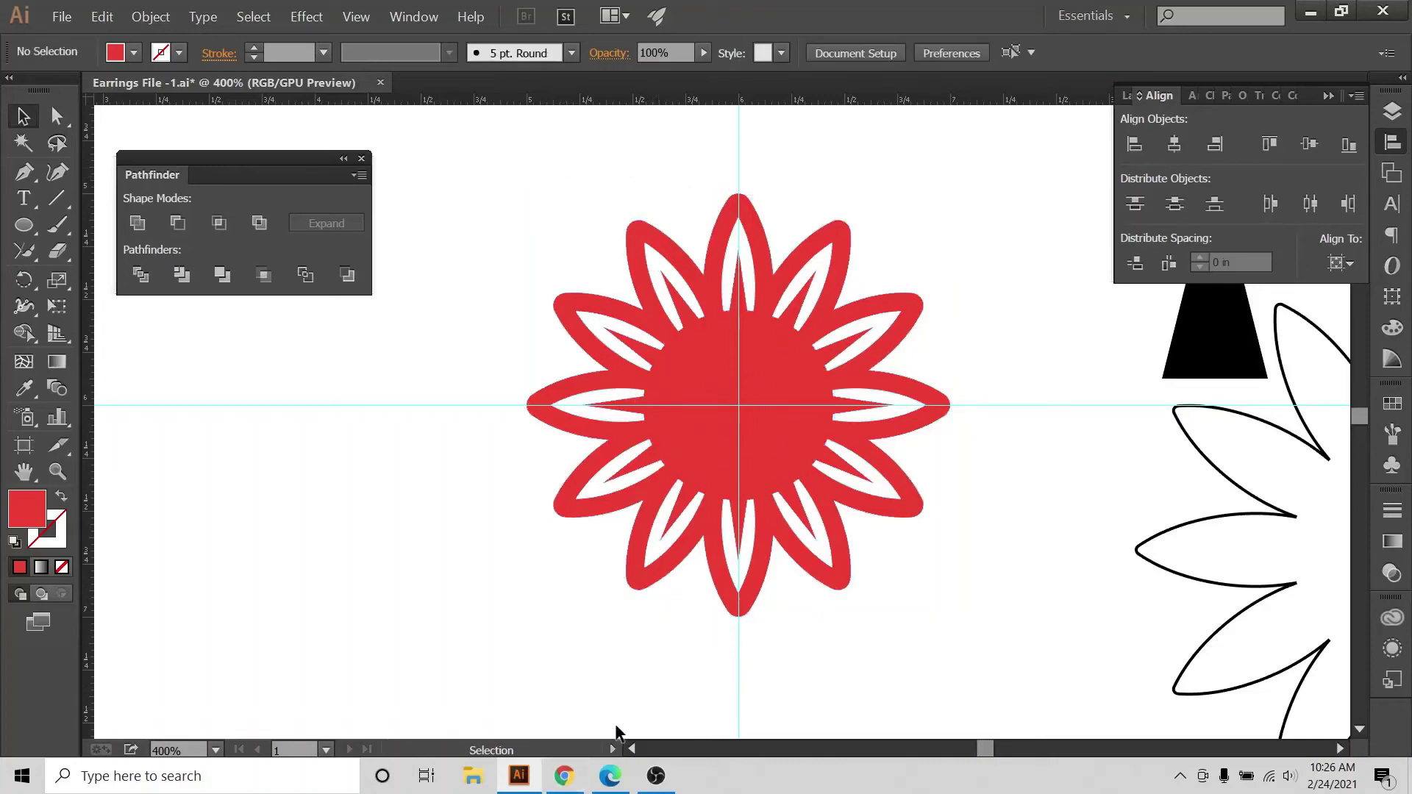
# Switch to Chrome to look through the reference sunflower earring listings, and return to Illustrator.
pyautogui.click(564, 776)
pyautogui.click(434, 16)
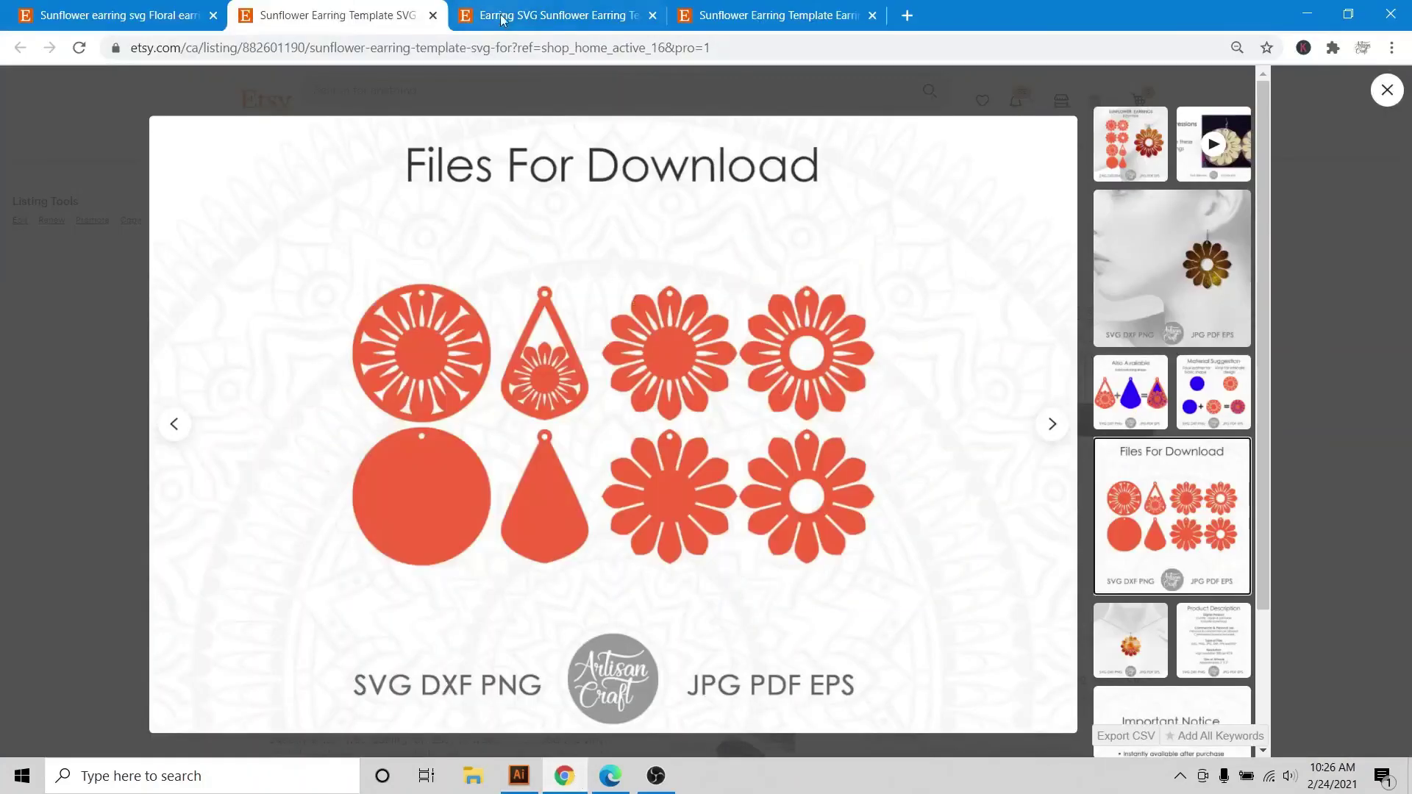
pyautogui.click(501, 20)
pyautogui.click(412, 22)
pyautogui.click(802, 11)
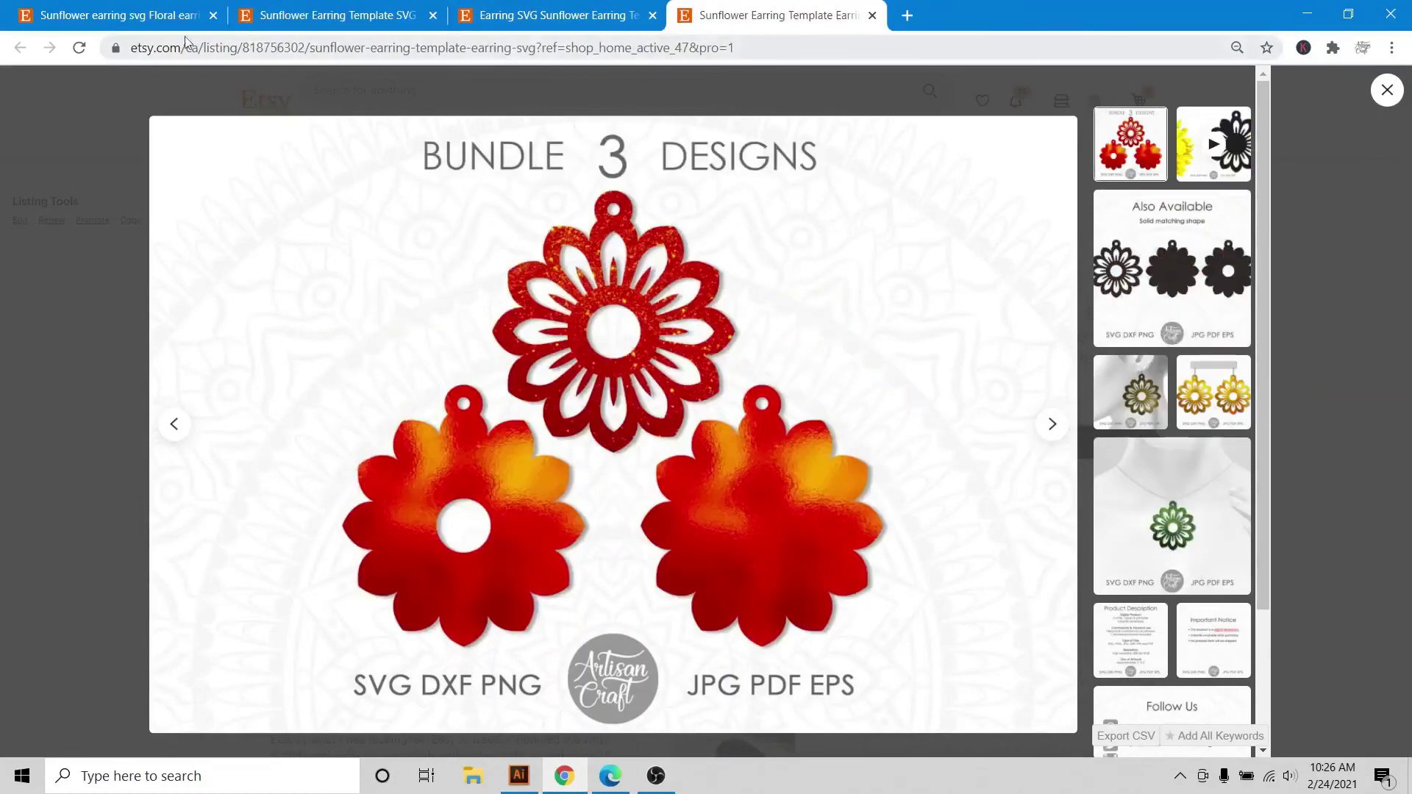
pyautogui.click(140, 16)
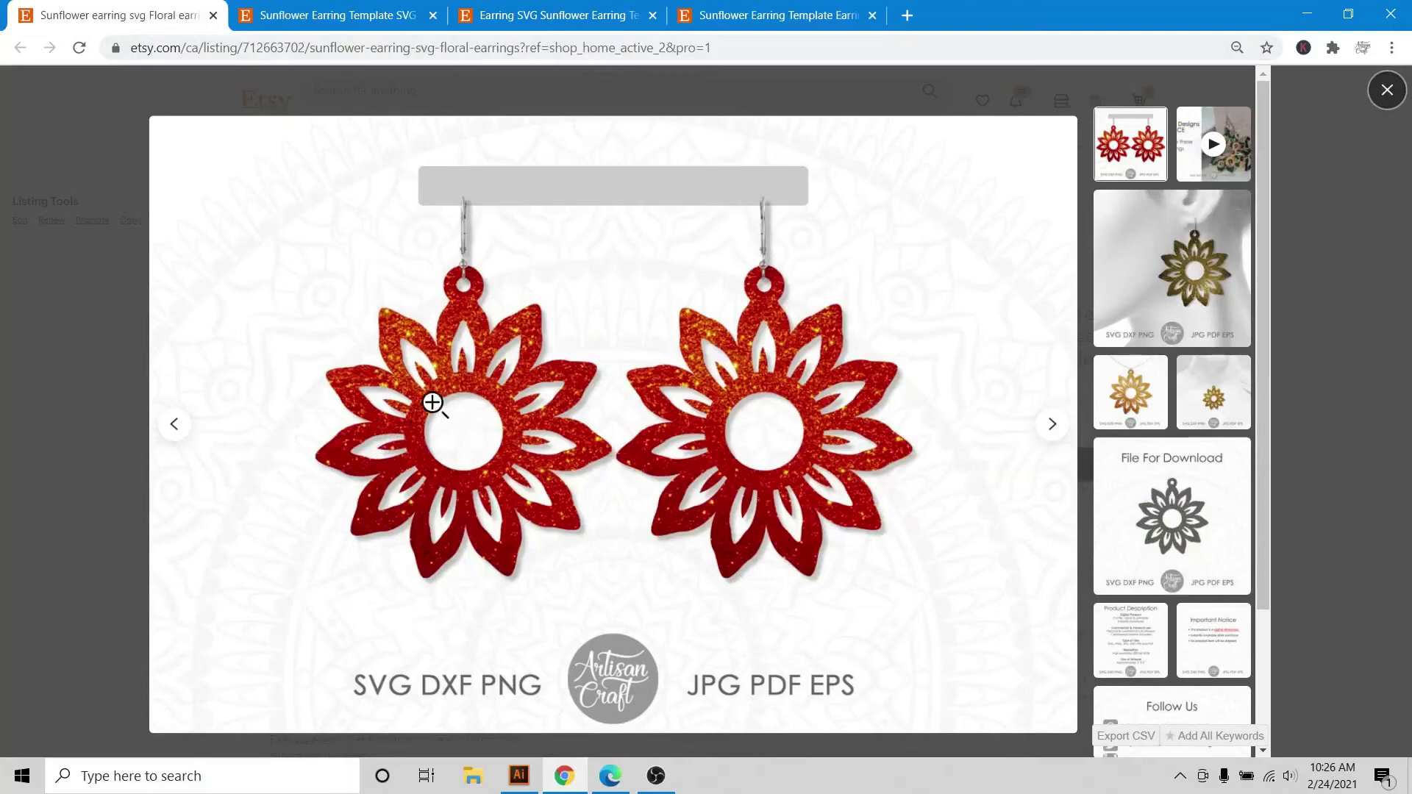
pyautogui.hotkey('alt', 'Tab')
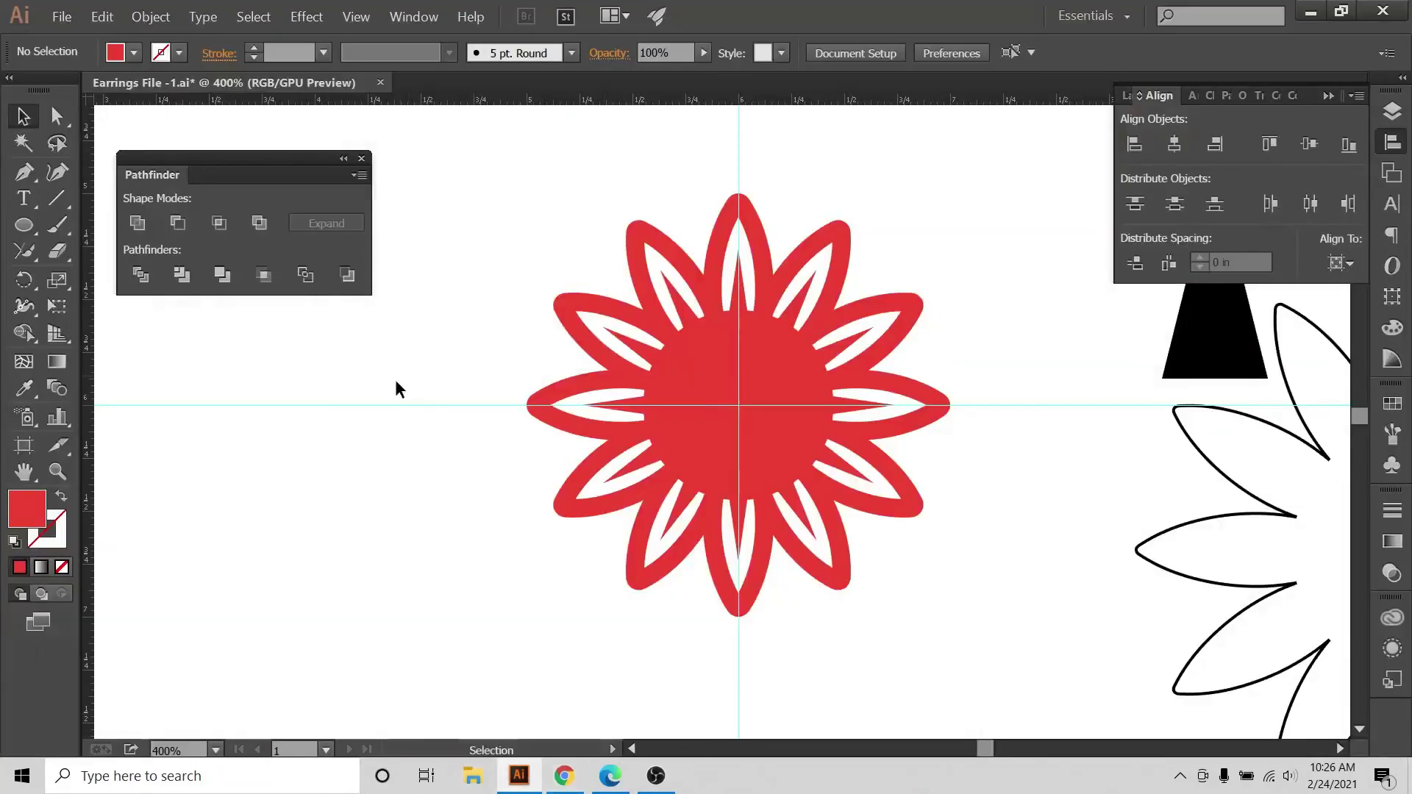
# Draw a dark blue circle from the guides' intersection, smaller than the flower's solid red centre.
pyautogui.click(25, 225)
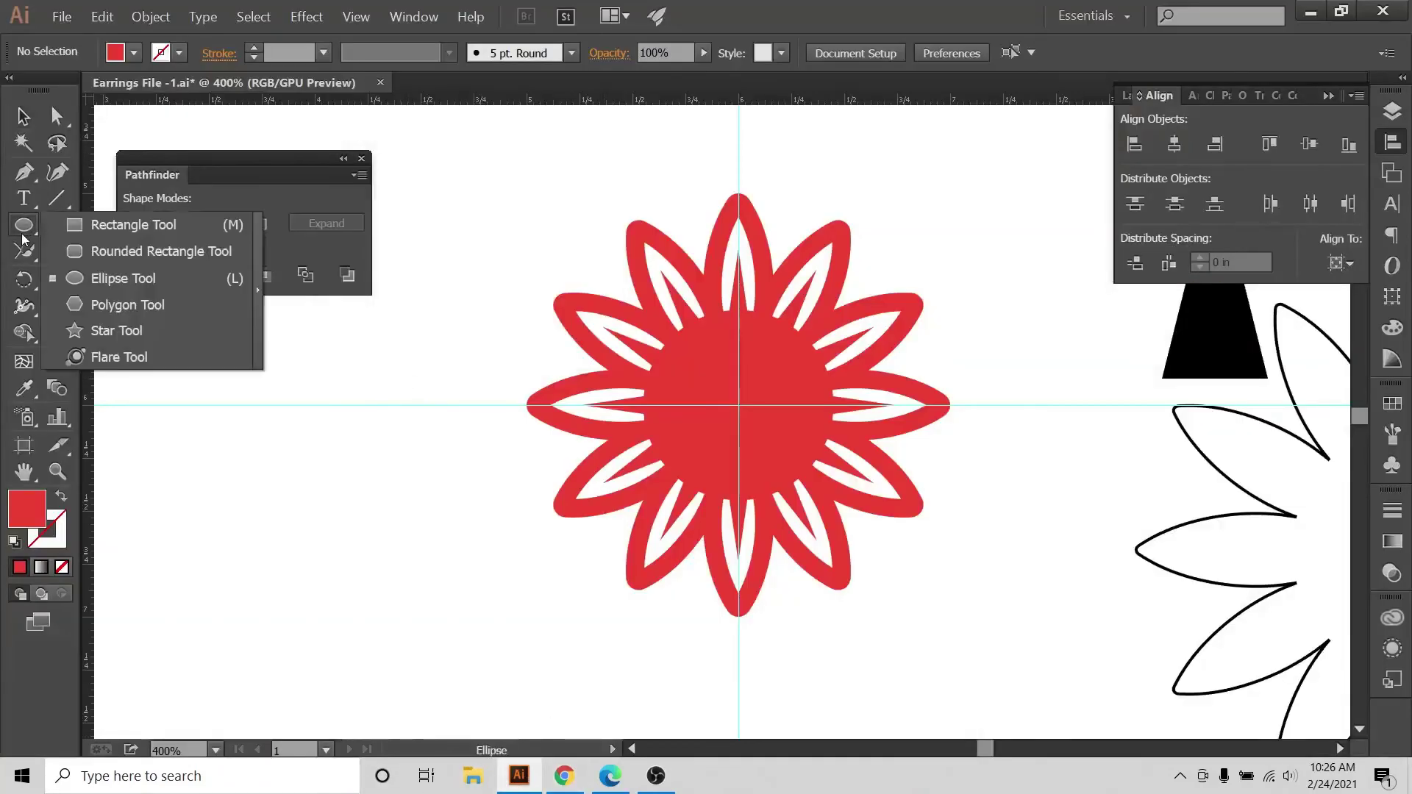
pyautogui.click(122, 285)
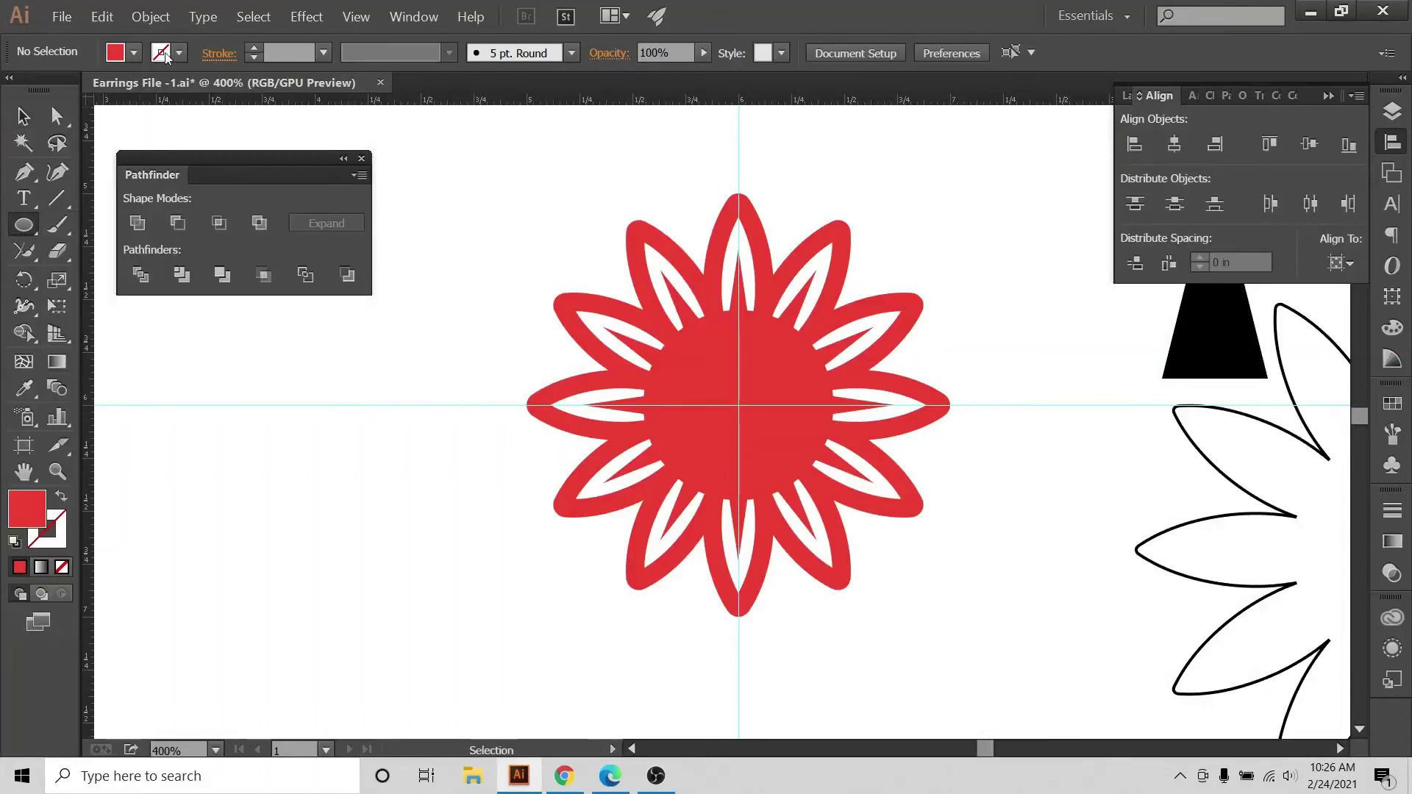
pyautogui.click(136, 52)
pyautogui.click(154, 90)
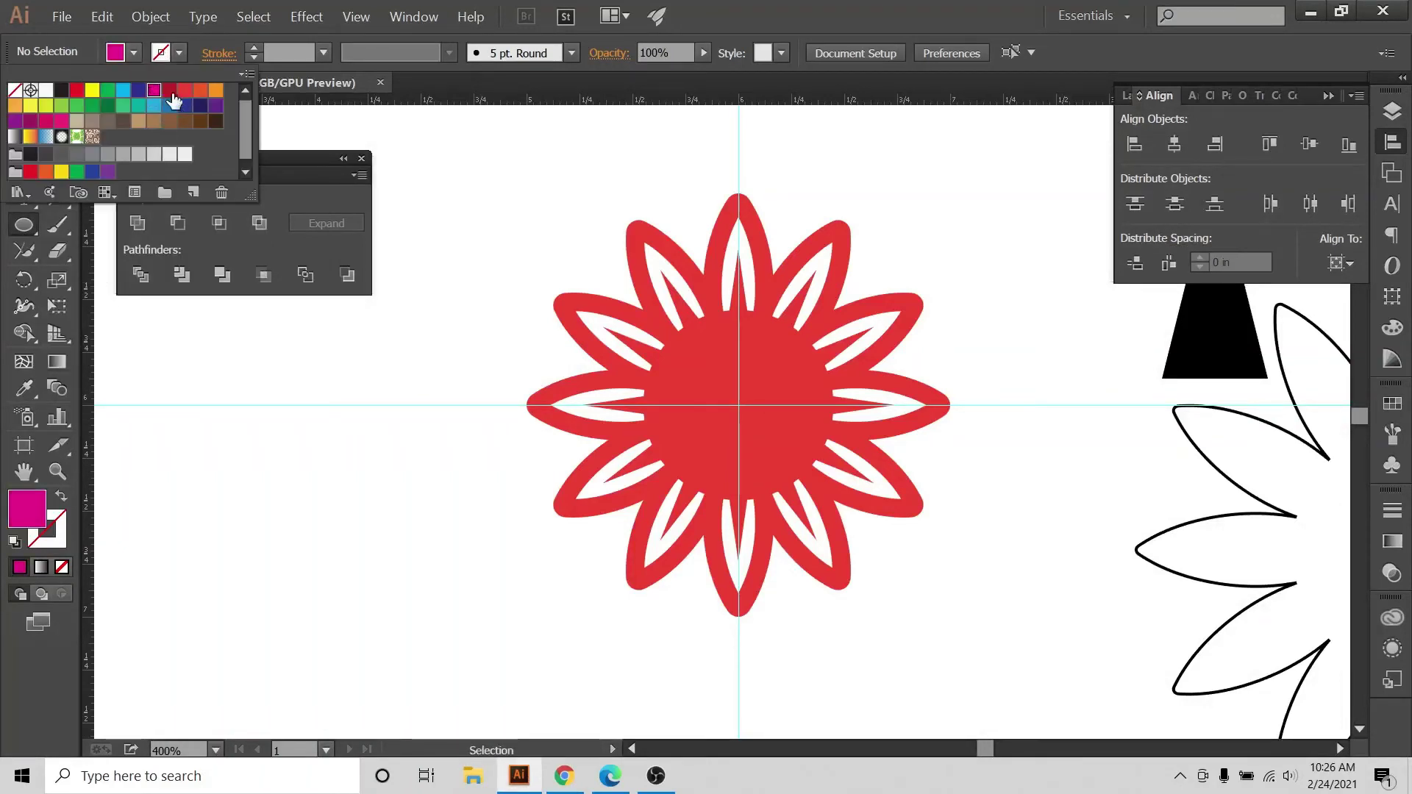
pyautogui.click(200, 105)
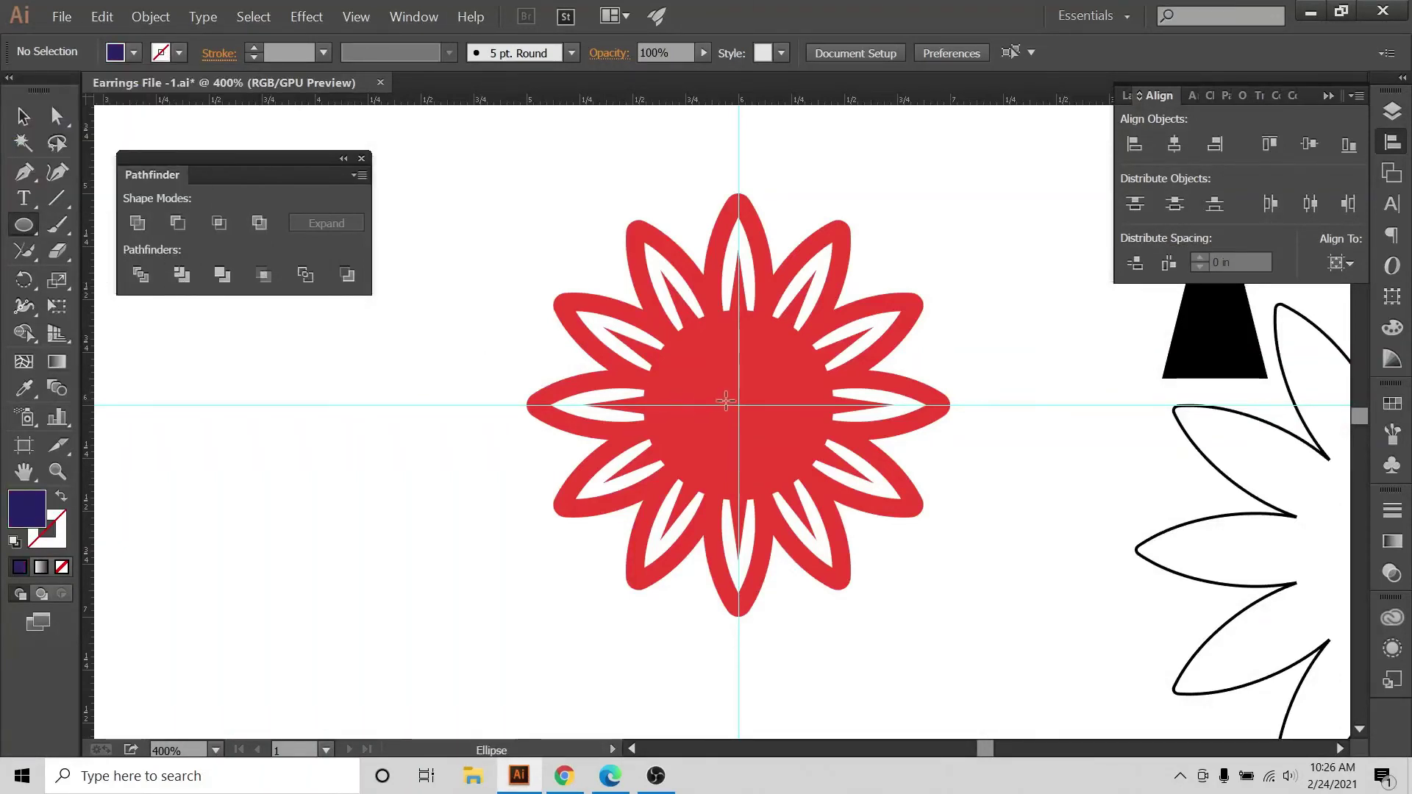
pyautogui.moveTo(738, 402); pyautogui.dragTo(799, 461)
pyautogui.press('v')
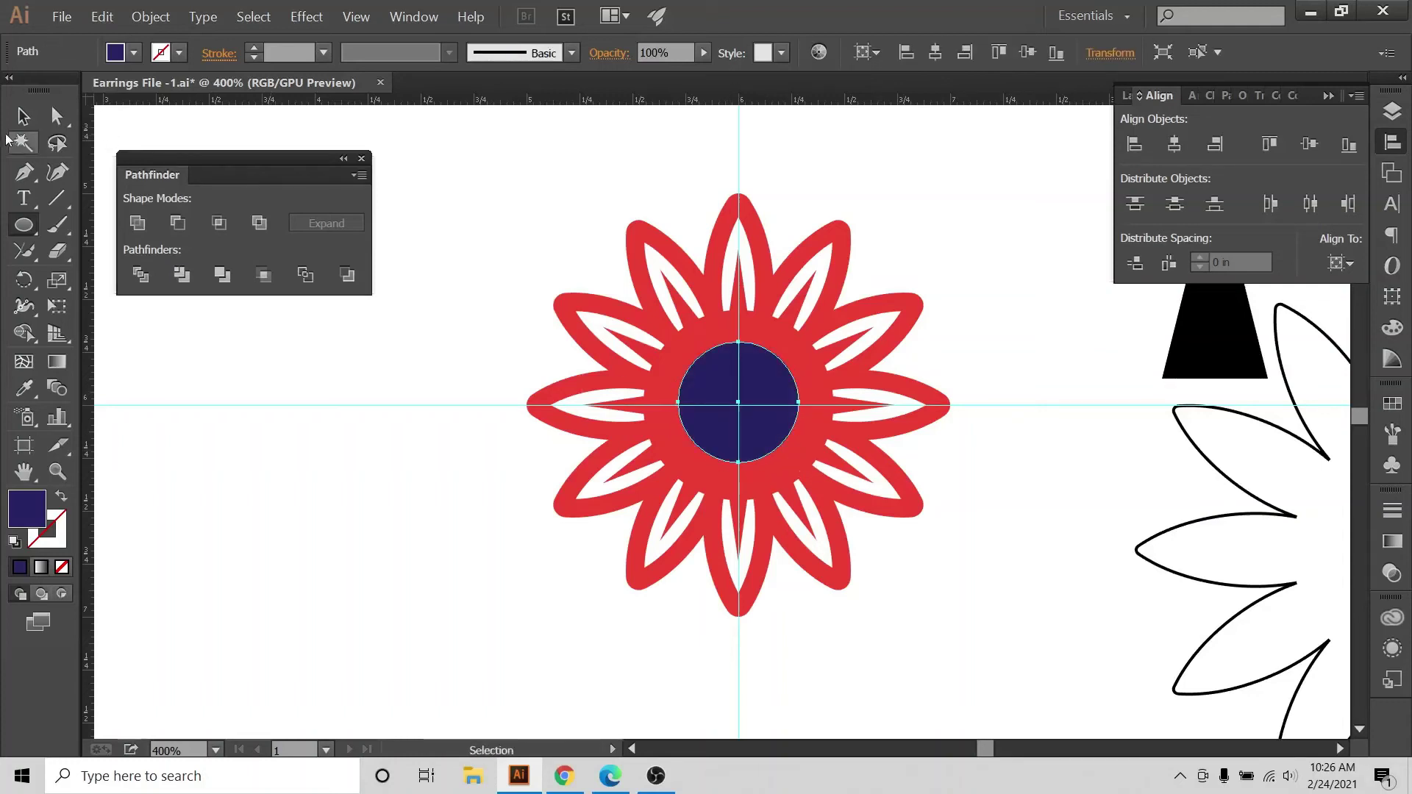
# Align the dark blue circle and the flower to the artboard's horizontal and vertical centre, and deselect them.
pyautogui.moveTo(565, 168); pyautogui.dragTo(845, 463)
pyautogui.click(1175, 144)
pyautogui.click(1309, 144)
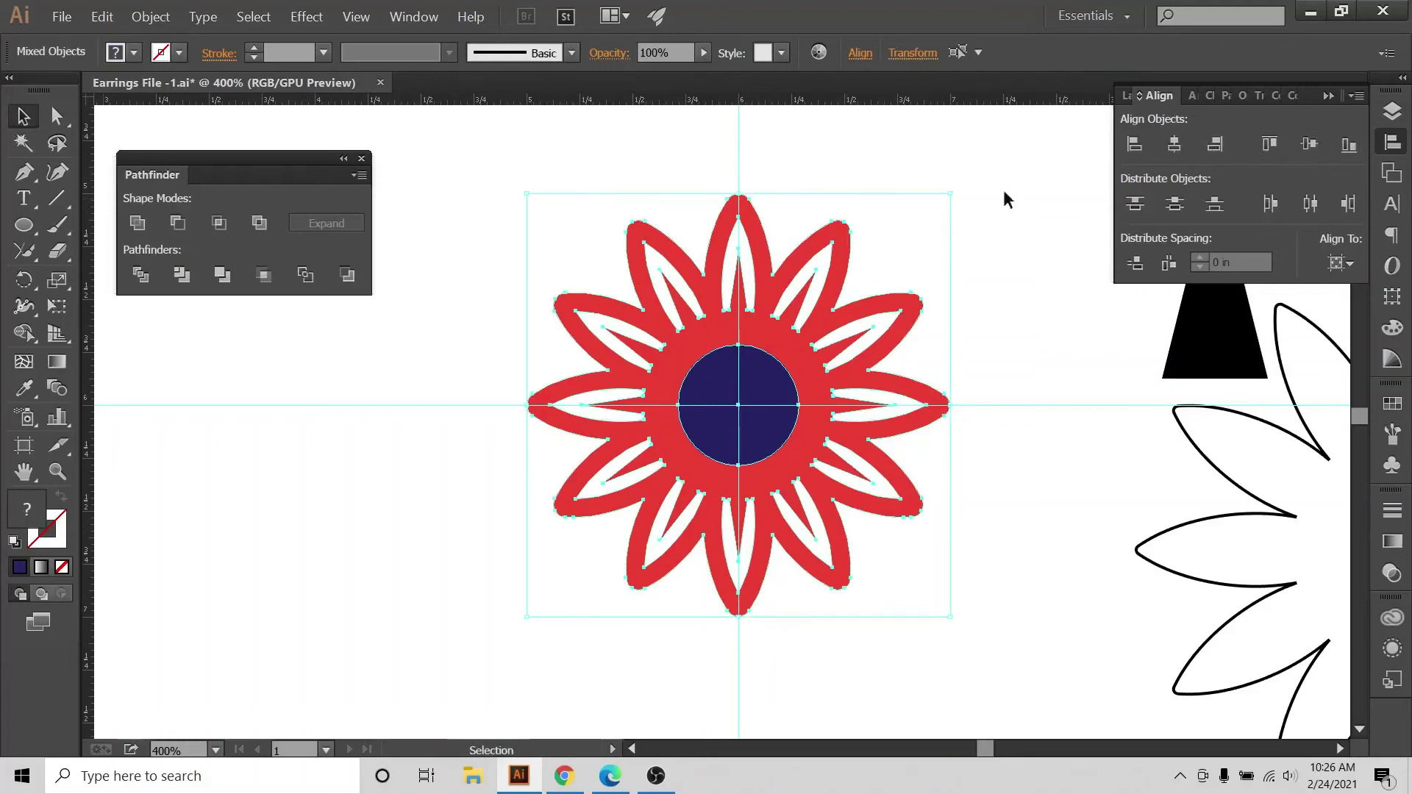
pyautogui.click(822, 199)
# Enlarge the dark blue circle slightly about its centre and subtract it from the flower with Pathfinder's Minus Front.
pyautogui.click(779, 354)
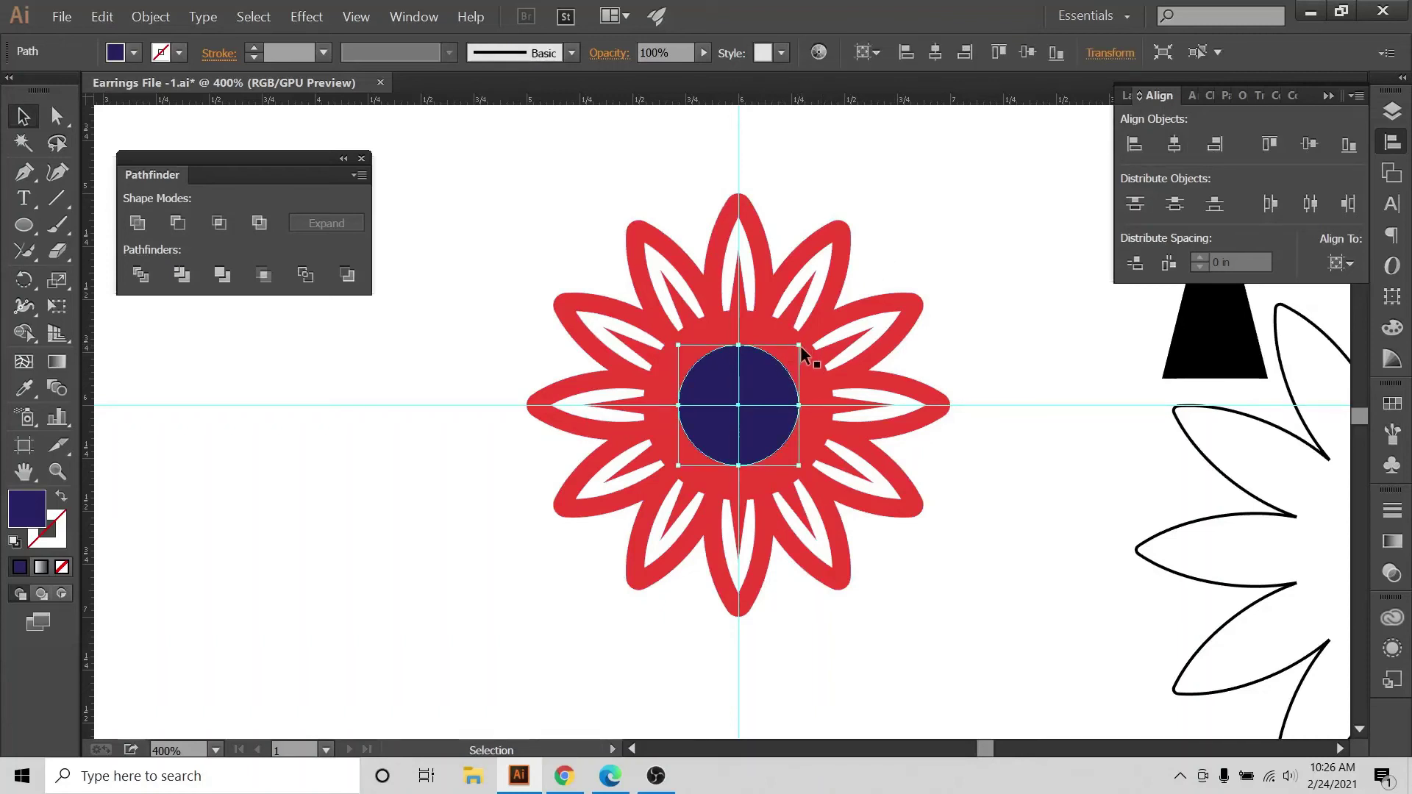
pyautogui.moveTo(800, 345); pyautogui.dragTo(810, 331)
pyautogui.click(938, 219)
pyautogui.moveTo(997, 168); pyautogui.dragTo(523, 640)
pyautogui.click(177, 223)
pyautogui.click(391, 492)
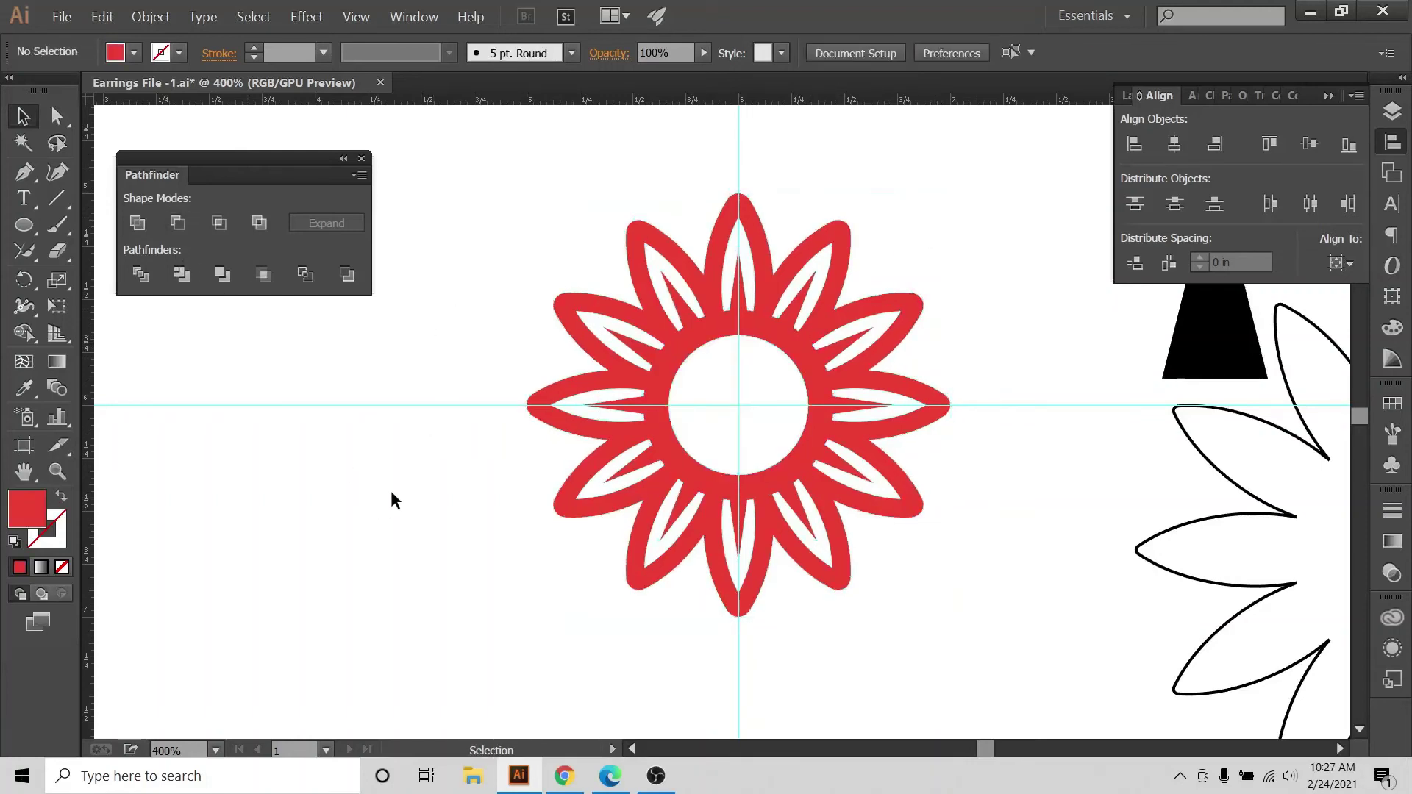
# Draw a blue circle about 0.4 in wide, centred on the vertical guide and overlapping the top petal's tip.
pyautogui.hotkey('ctrl', '-')
pyautogui.hotkey('ctrl', '-')
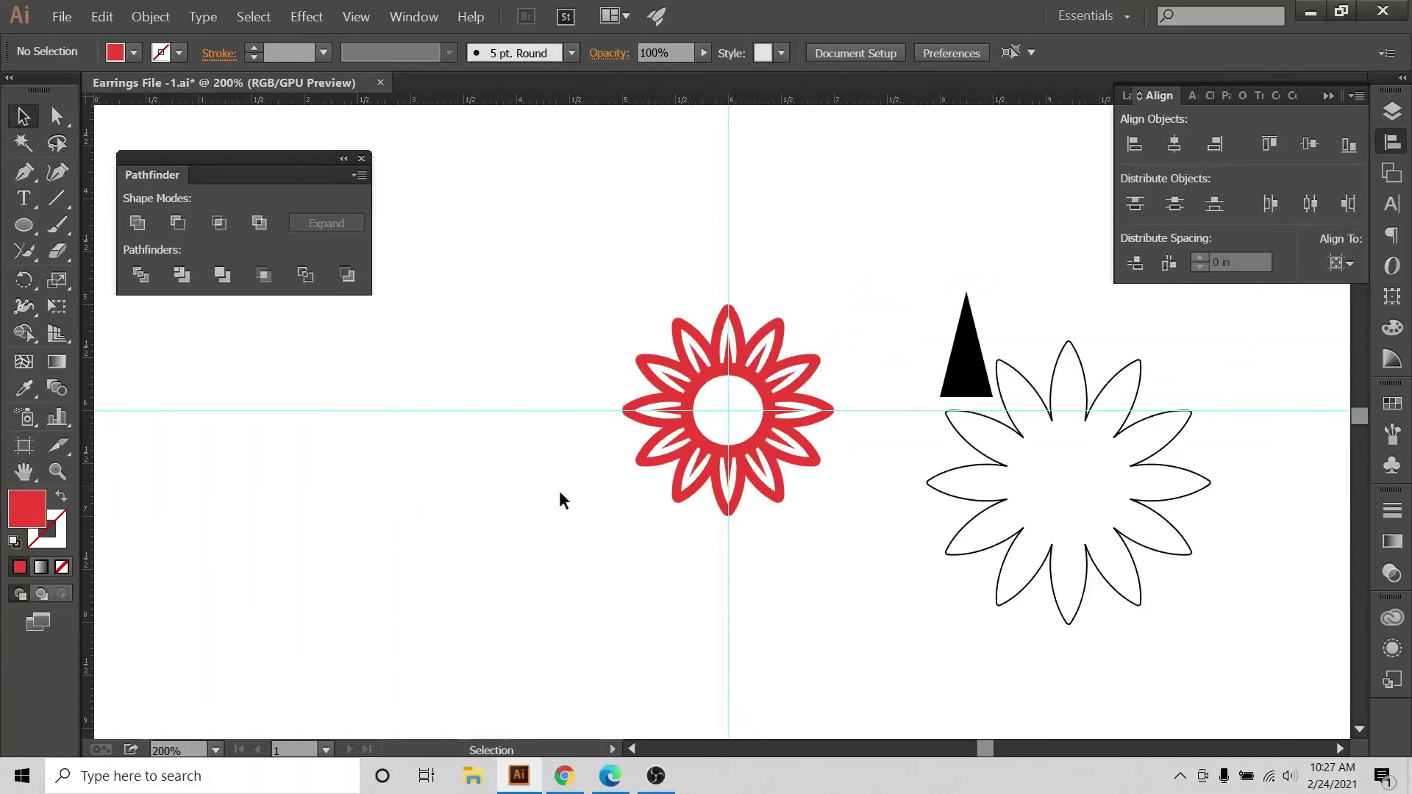
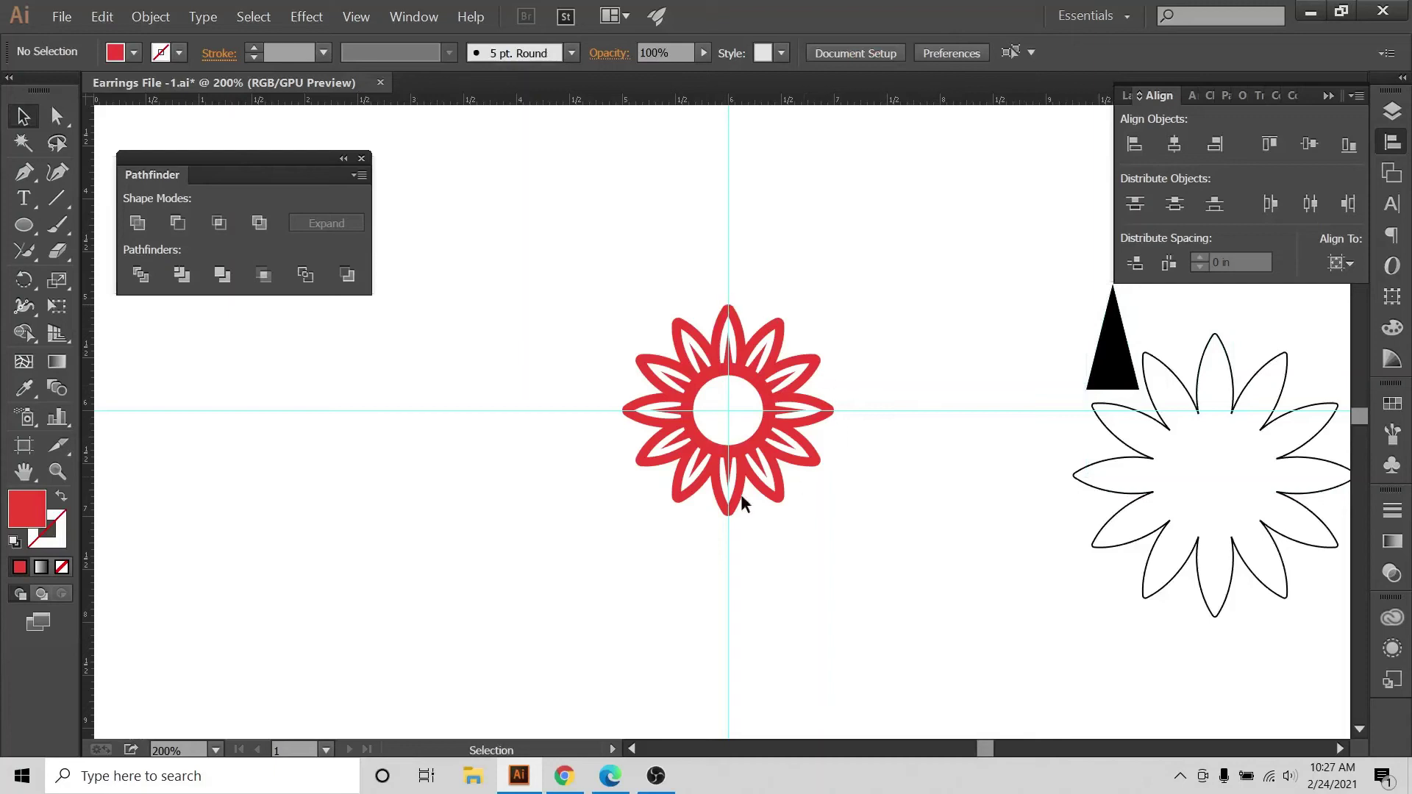
pyautogui.press('ctrl')
pyautogui.hotkey('ctrl', '=')
pyautogui.scroll(3, 776, 476)
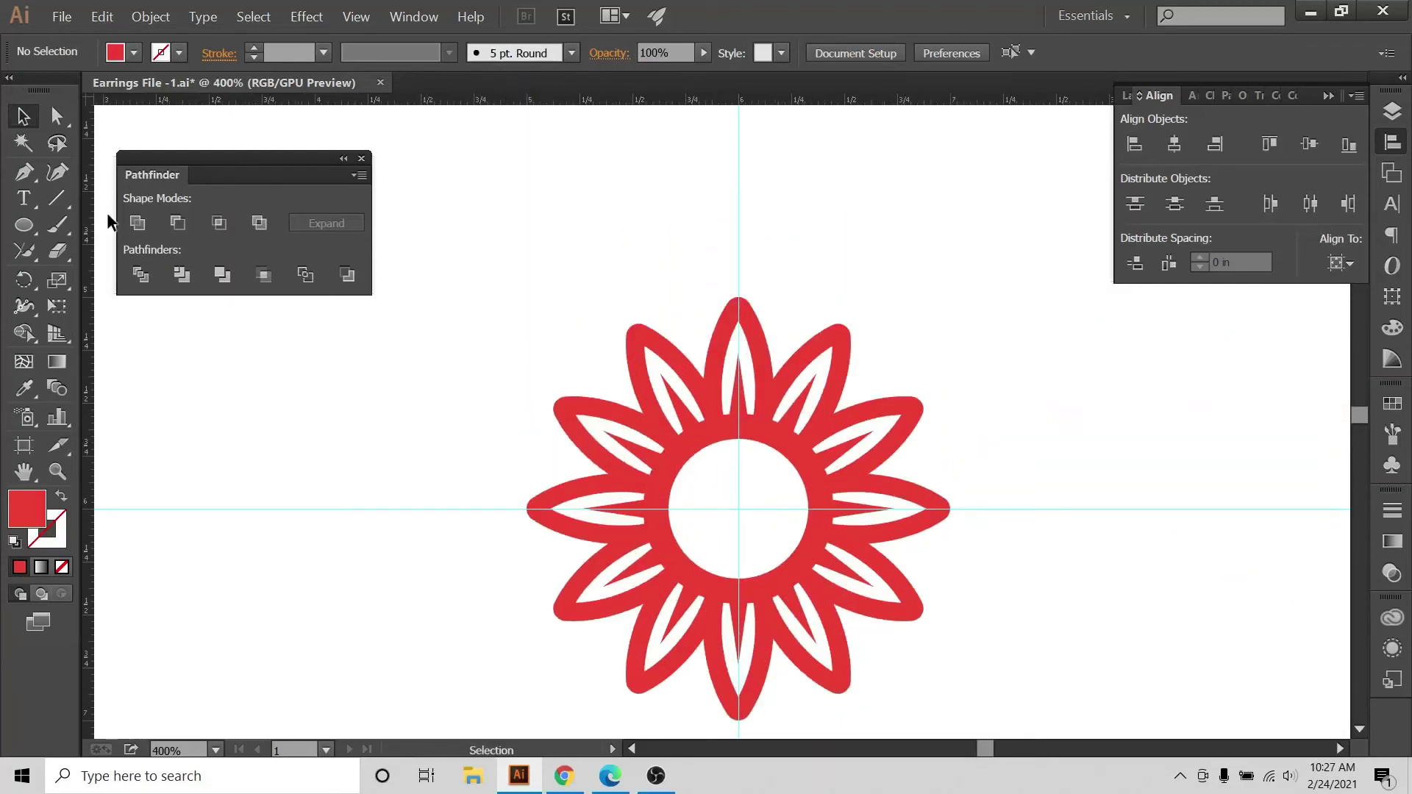
pyautogui.click(29, 228)
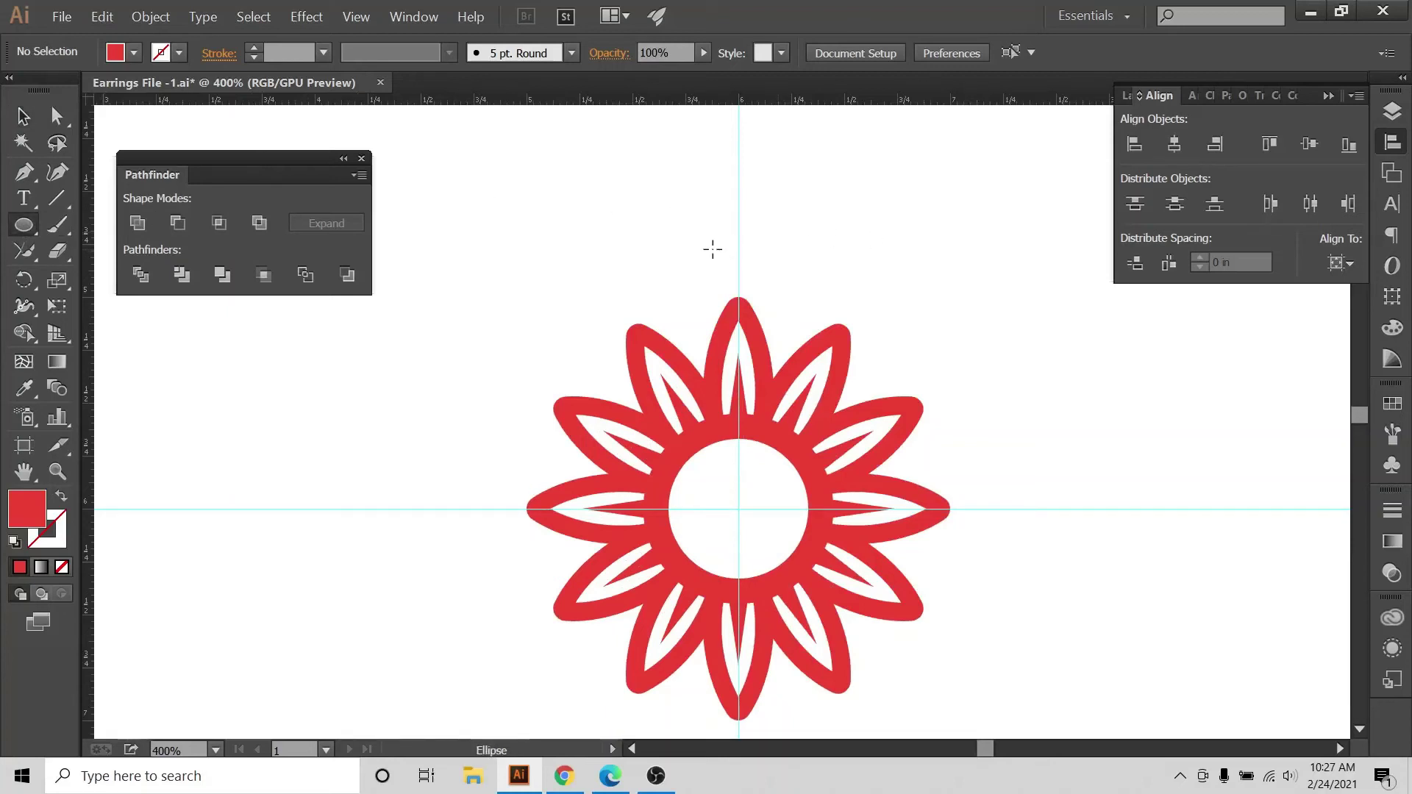
pyautogui.click(134, 52)
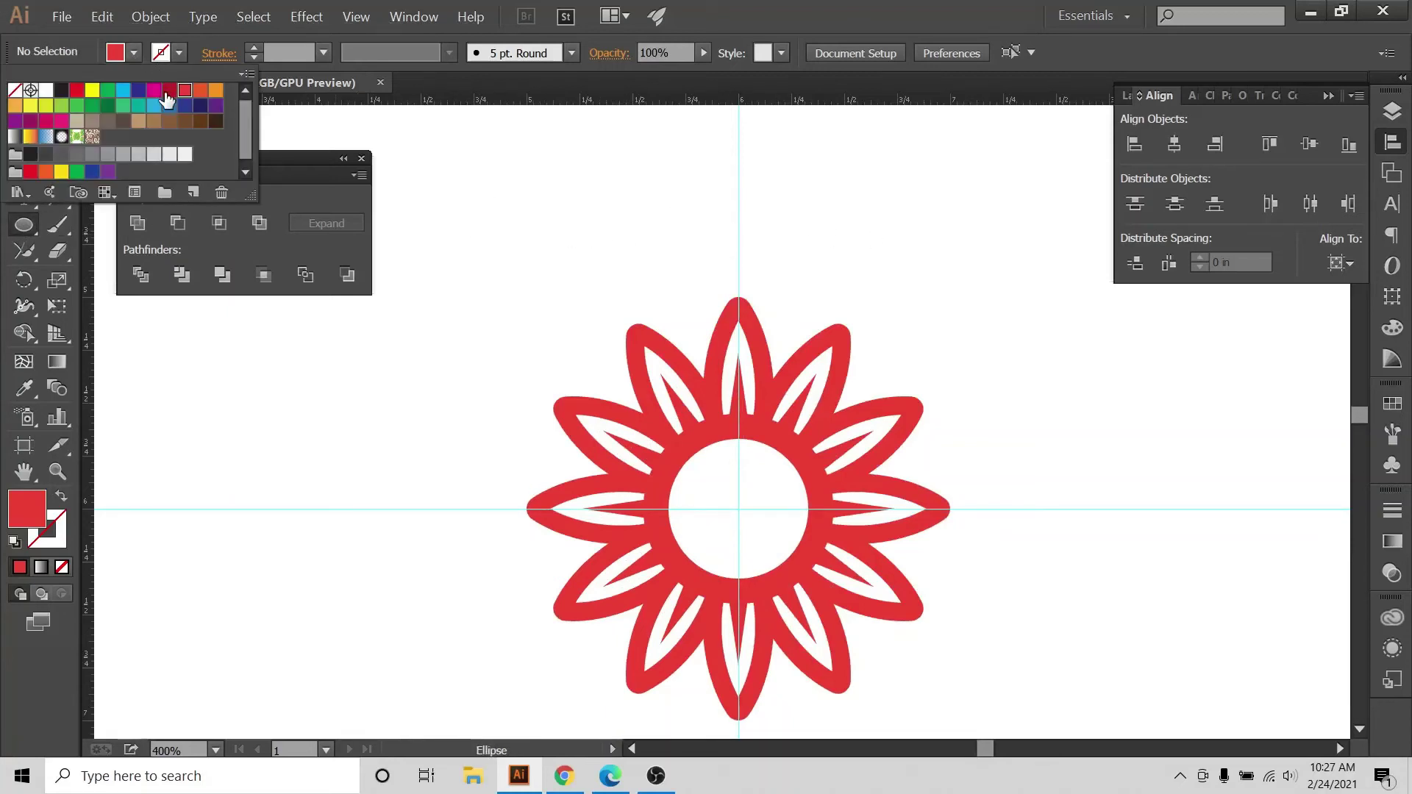
pyautogui.click(169, 105)
pyautogui.click(739, 267)
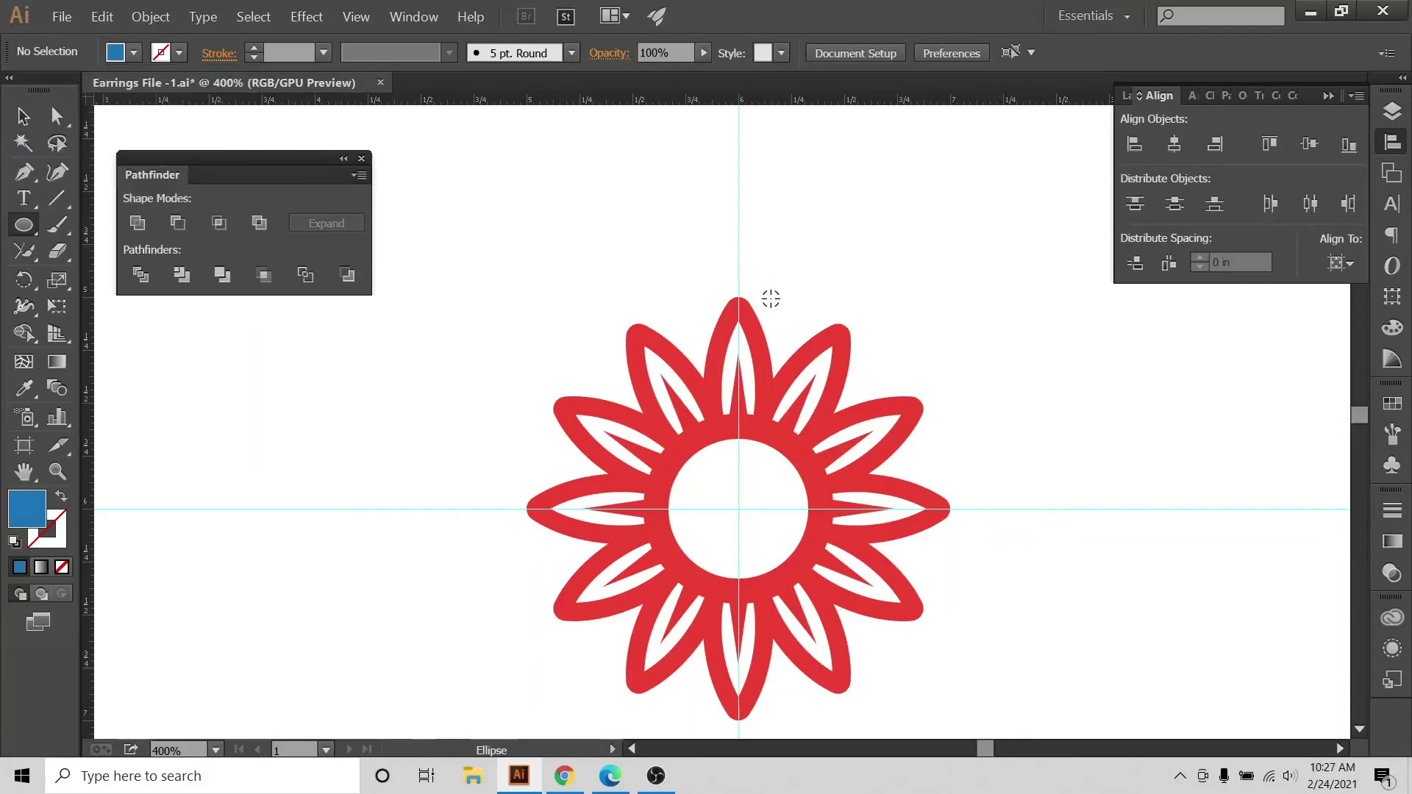
pyautogui.moveTo(758, 279); pyautogui.dragTo(780, 298)
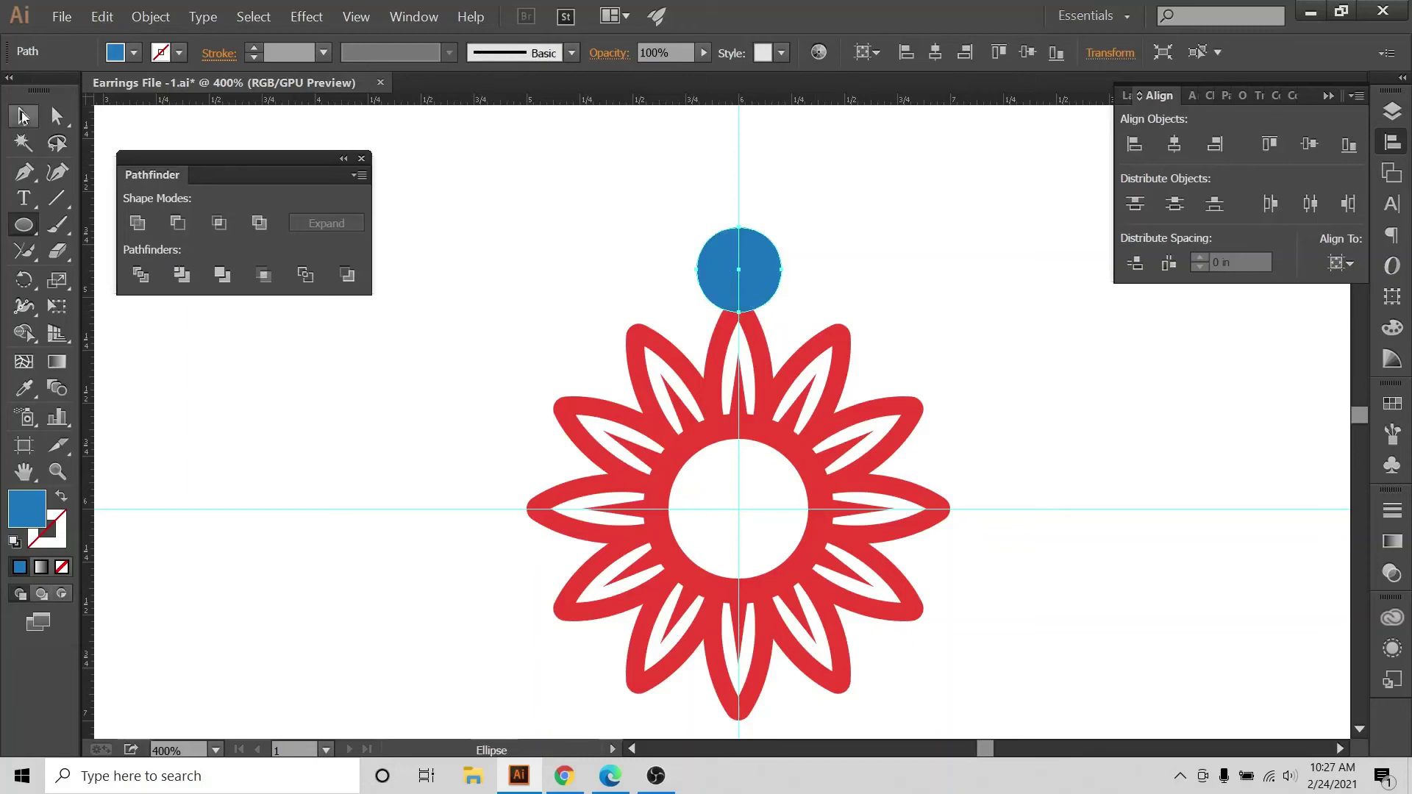
pyautogui.press('v')
pyautogui.click(576, 230)
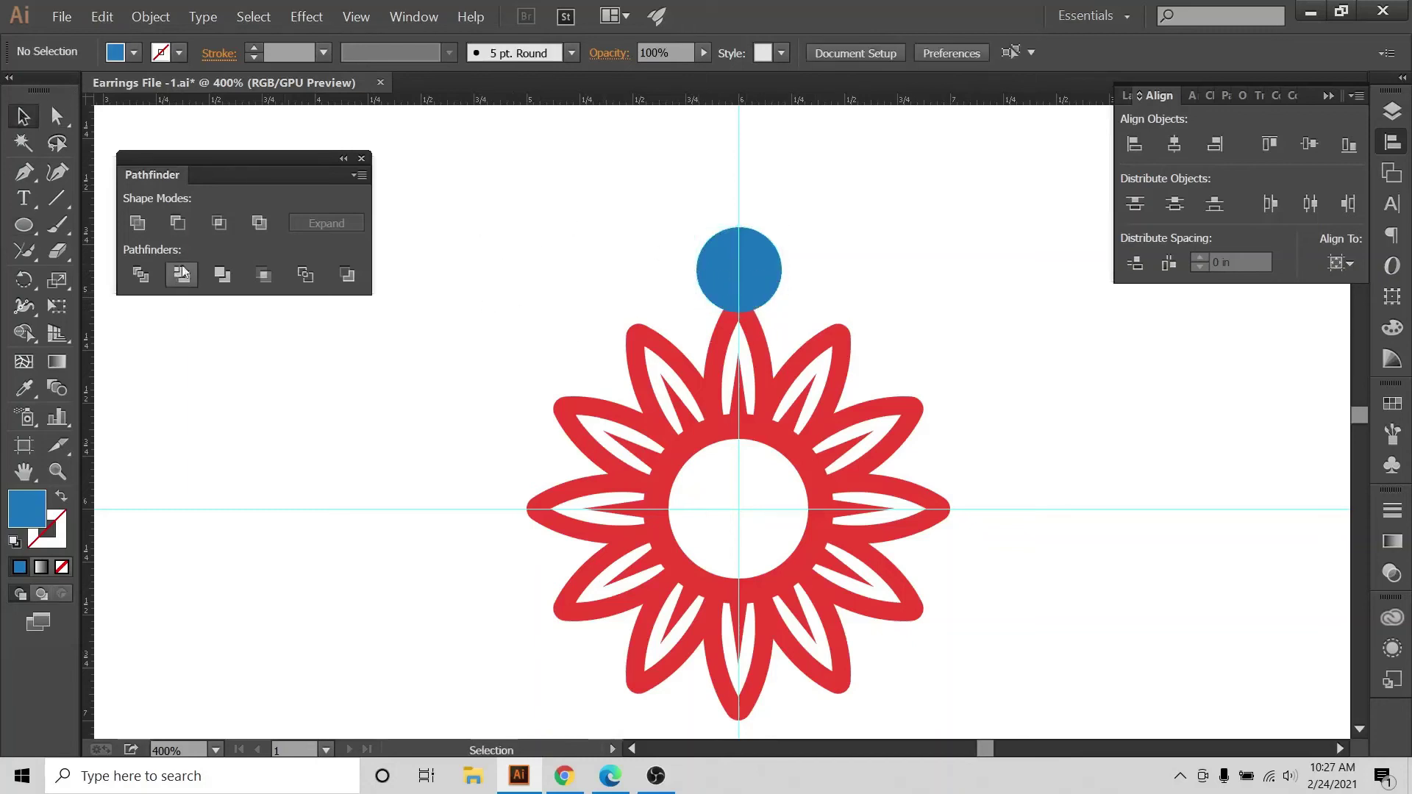
# Create a 0.11 in wide circle beside the top of the flower using exact ellipse dimensions.
pyautogui.click(18, 230)
pyautogui.click(977, 306)
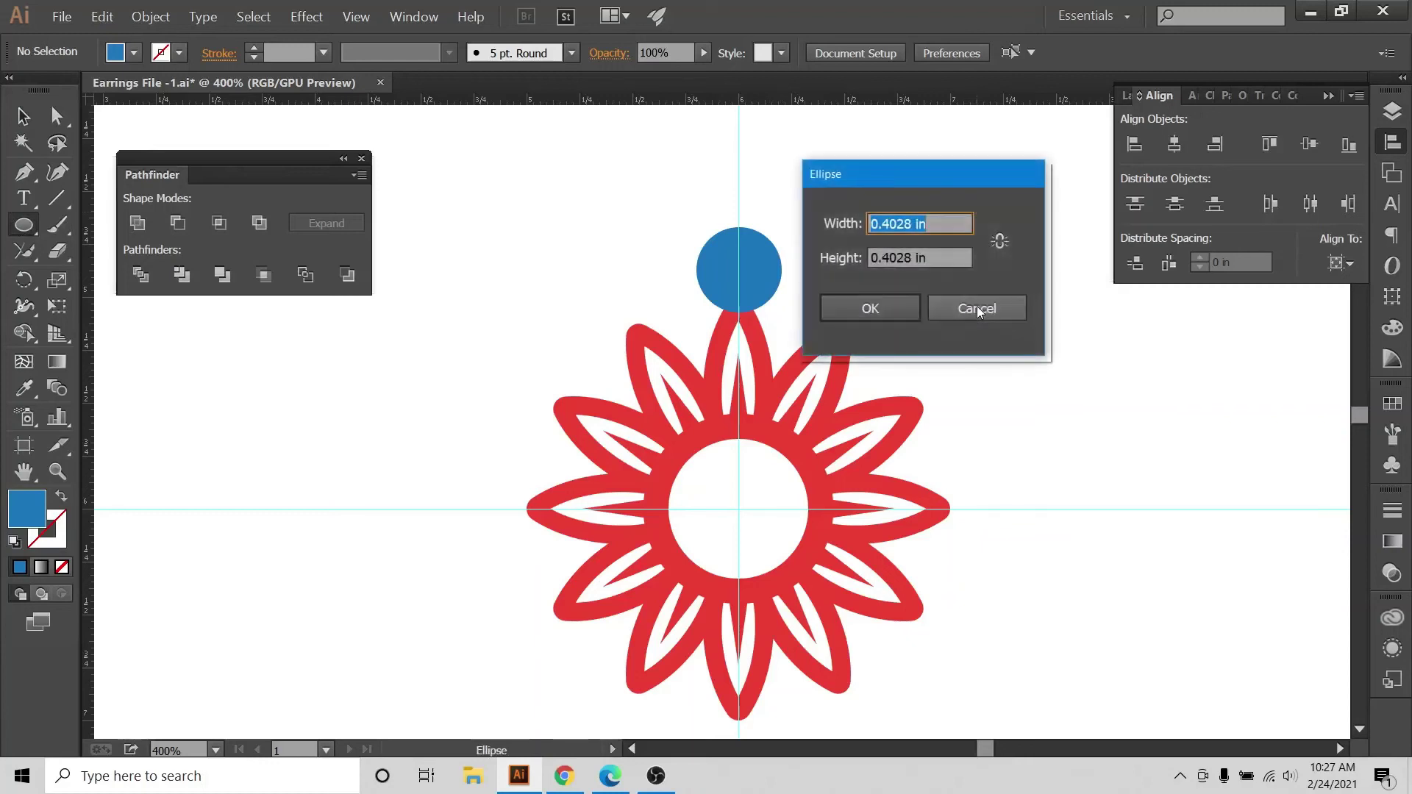
pyautogui.write('.11')
pyautogui.press('Tab')
pyautogui.write('.')
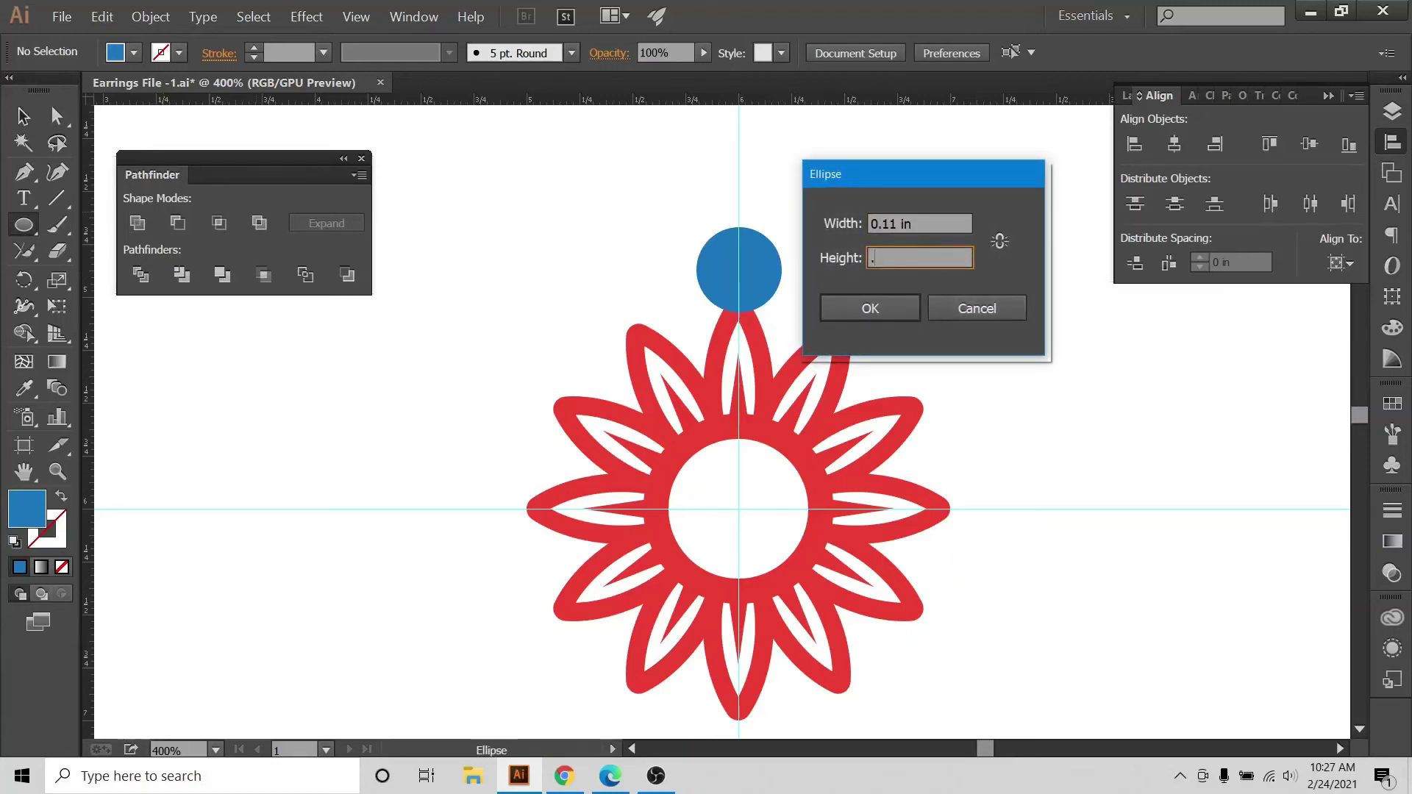
pyautogui.click(870, 308)
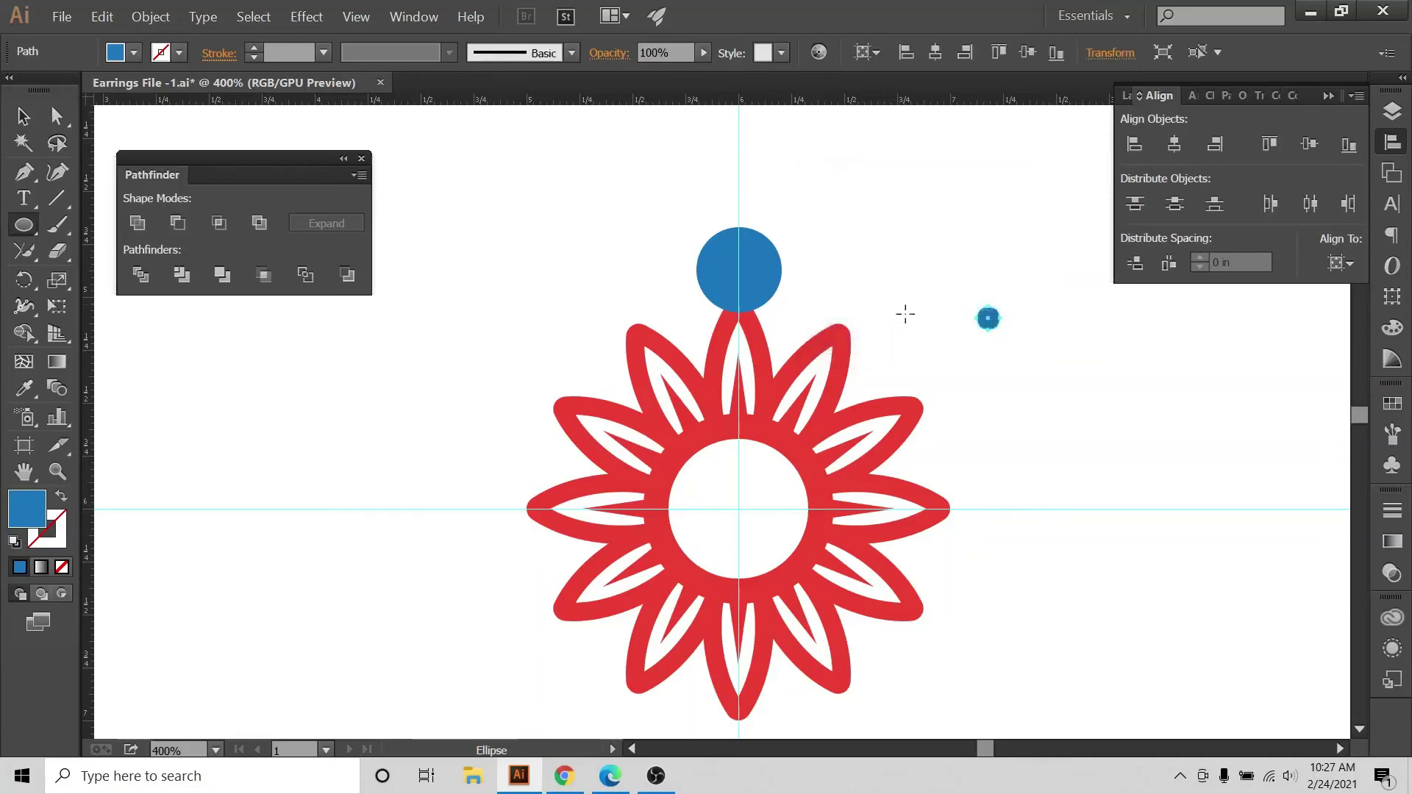
# Fill the small circle with magenta and place it inside the blue circle above the top petal.
pyautogui.click(134, 53)
pyautogui.click(156, 94)
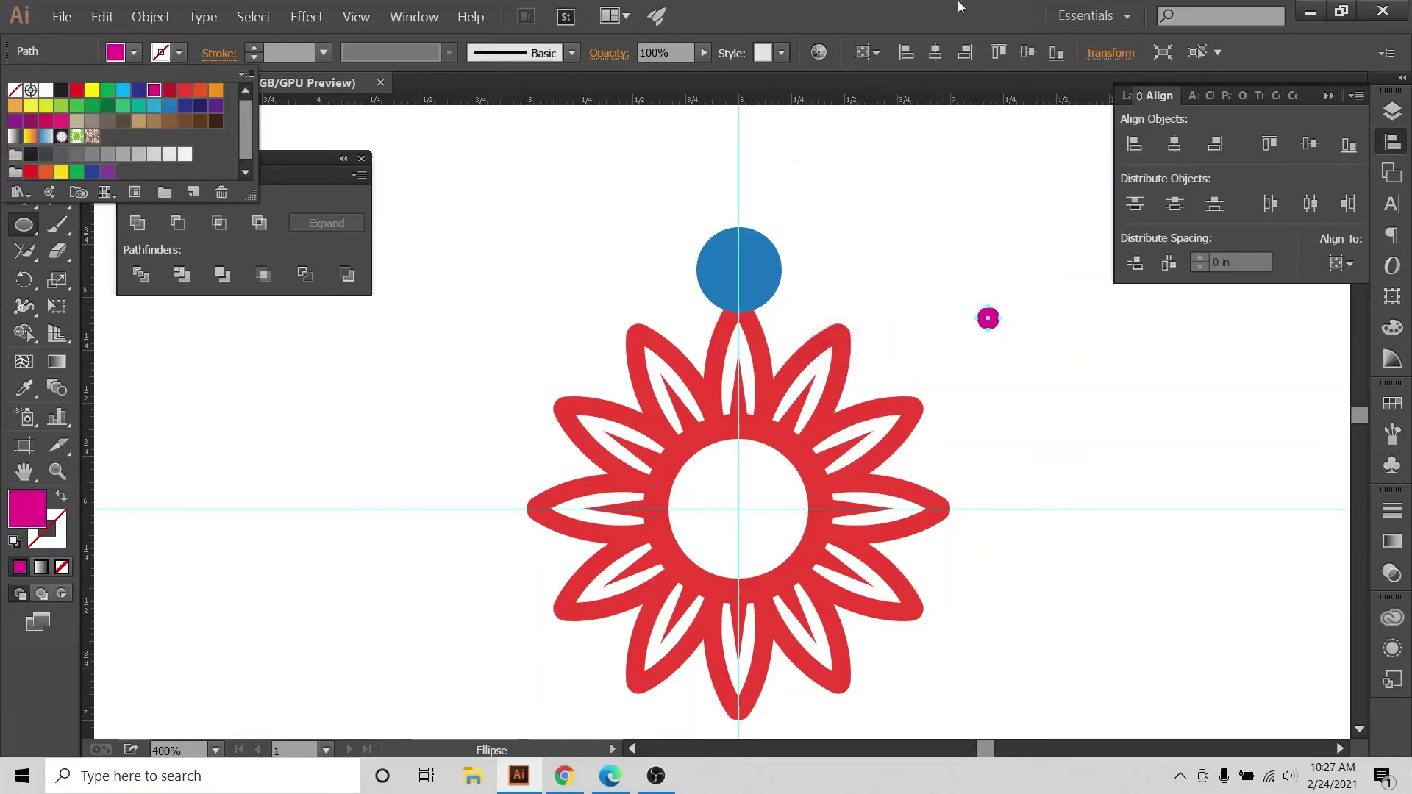
pyautogui.press('v')
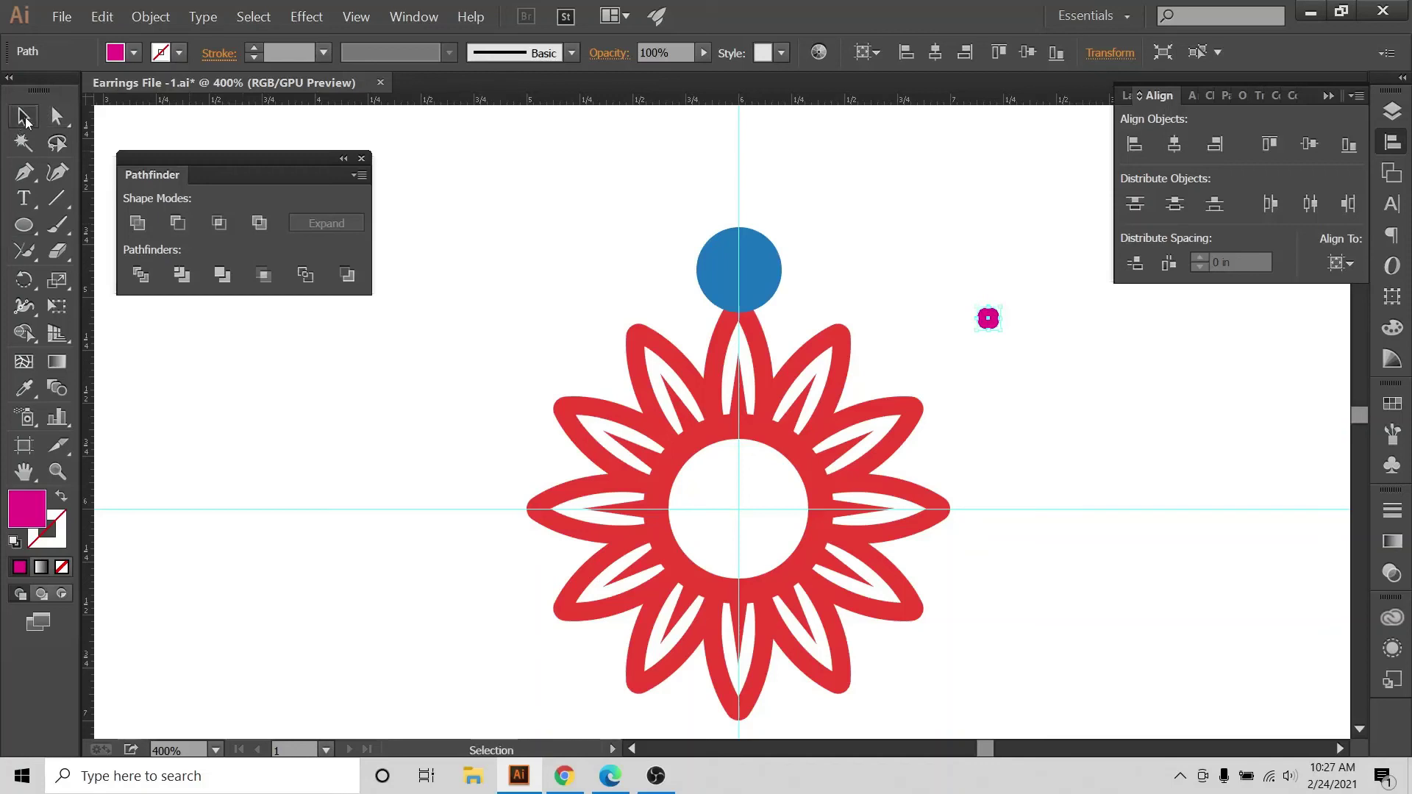
pyautogui.click(520, 190)
pyautogui.moveTo(991, 323); pyautogui.dragTo(746, 278)
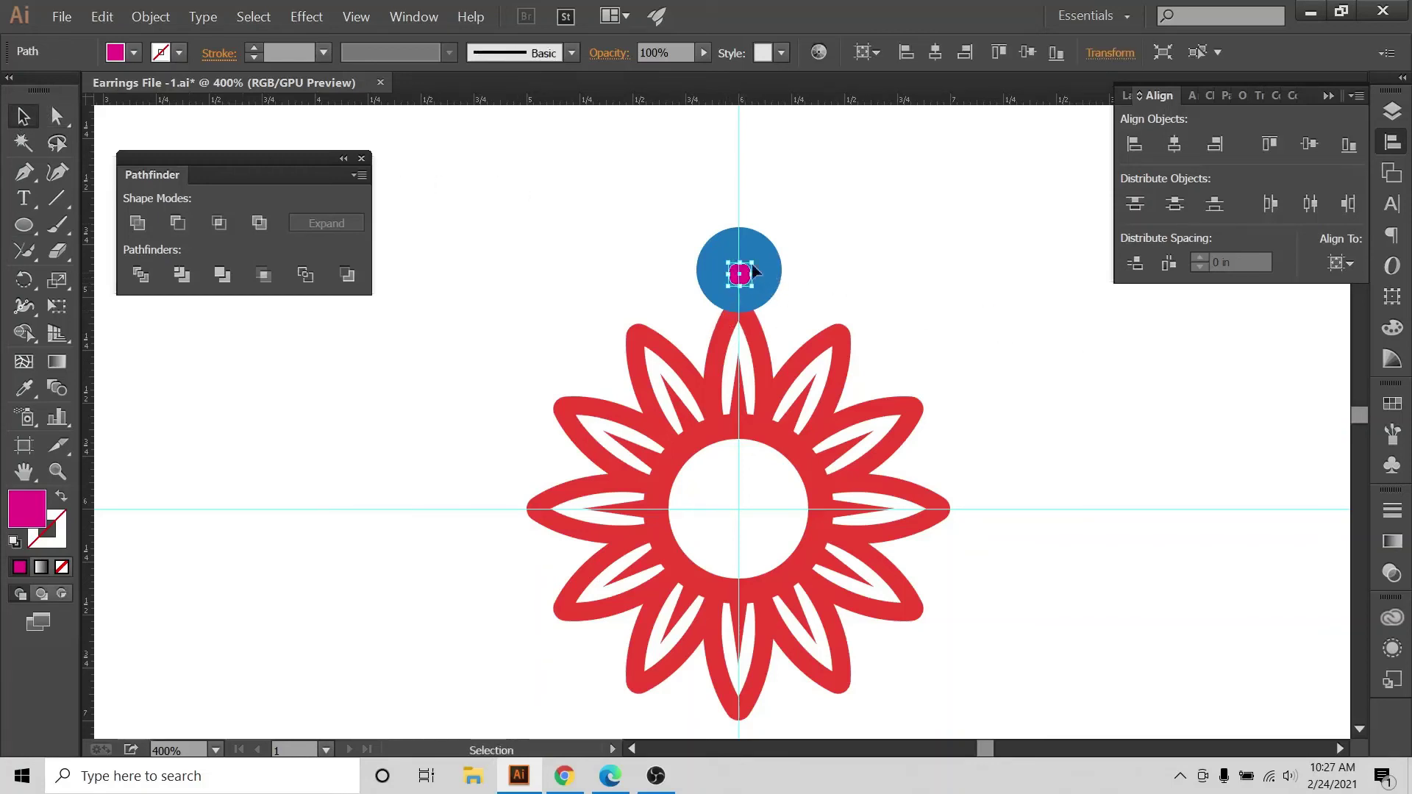
# Scale down the blue circle proportionally so it forms a smaller ring around the magenta circle.
pyautogui.keyDown('shift'); pyautogui.click(770, 253); pyautogui.keyUp('shift')
pyautogui.moveTo(781, 228); pyautogui.dragTo(748, 290)
pyautogui.click(803, 274)
pyautogui.click(823, 249)
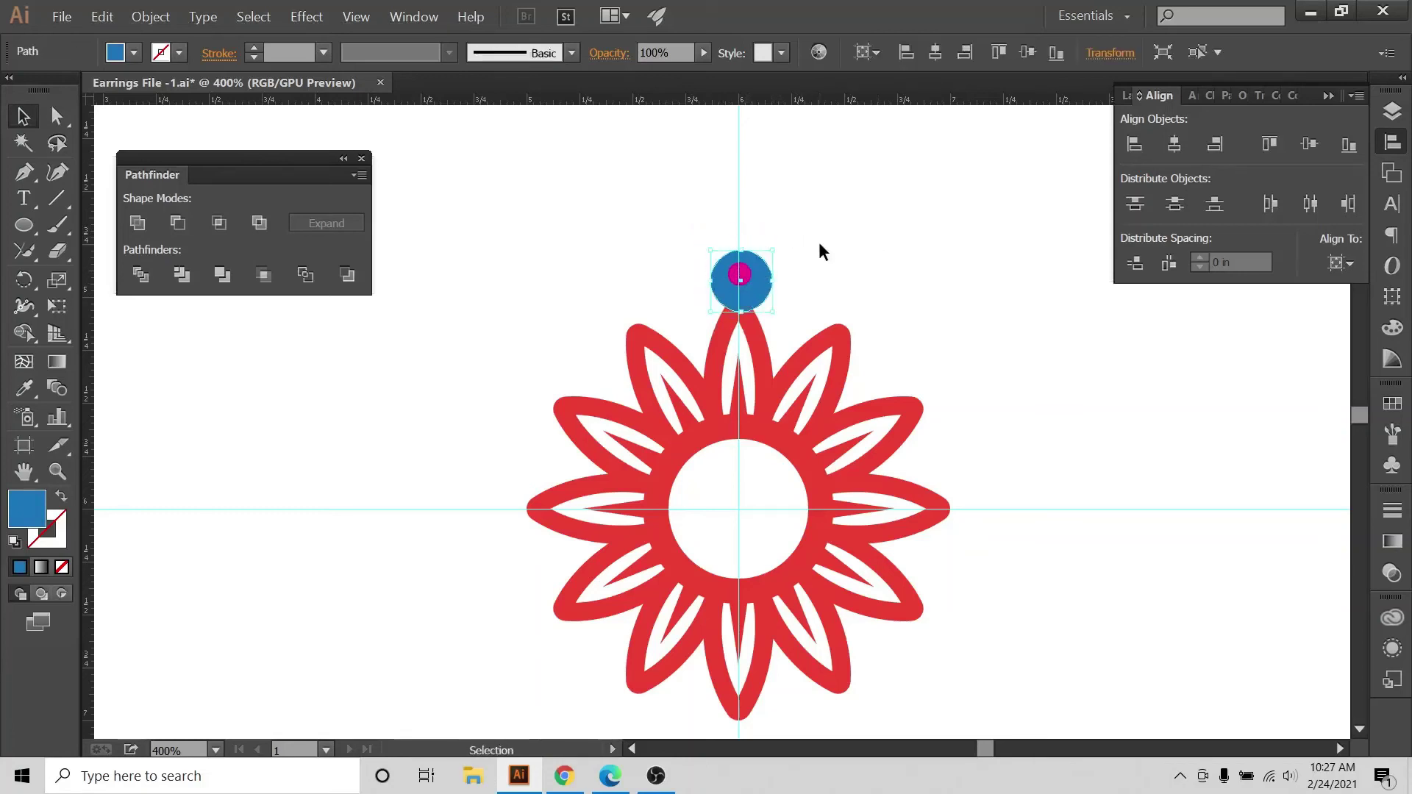
# Align the blue and magenta circles to each other's horizontal and vertical centres, relative to the selection, and deselect them.
pyautogui.click(759, 294)
pyautogui.keyDown('shift'); pyautogui.click(741, 276); pyautogui.keyUp('shift')
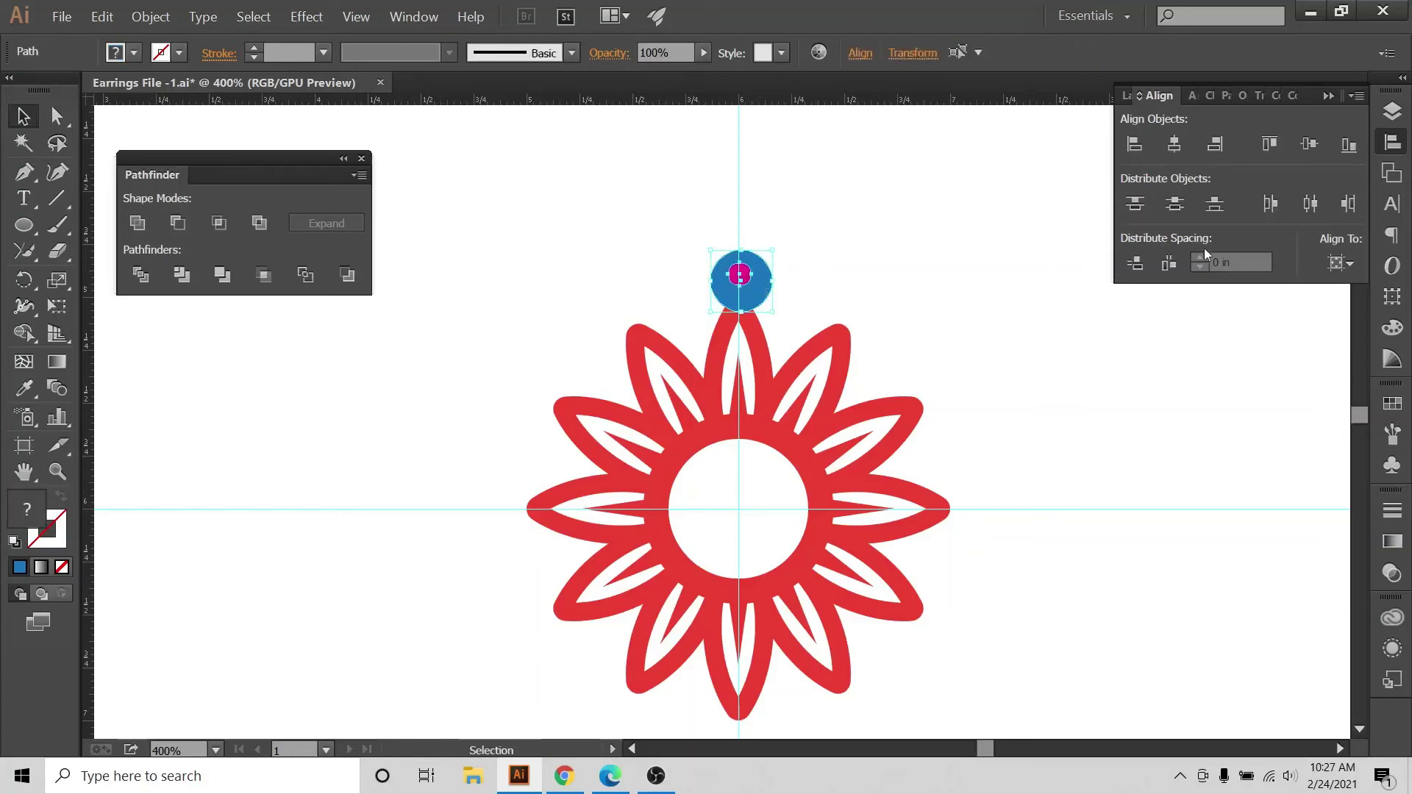
pyautogui.click(1335, 263)
pyautogui.click(1221, 289)
pyautogui.click(1174, 145)
pyautogui.click(1308, 145)
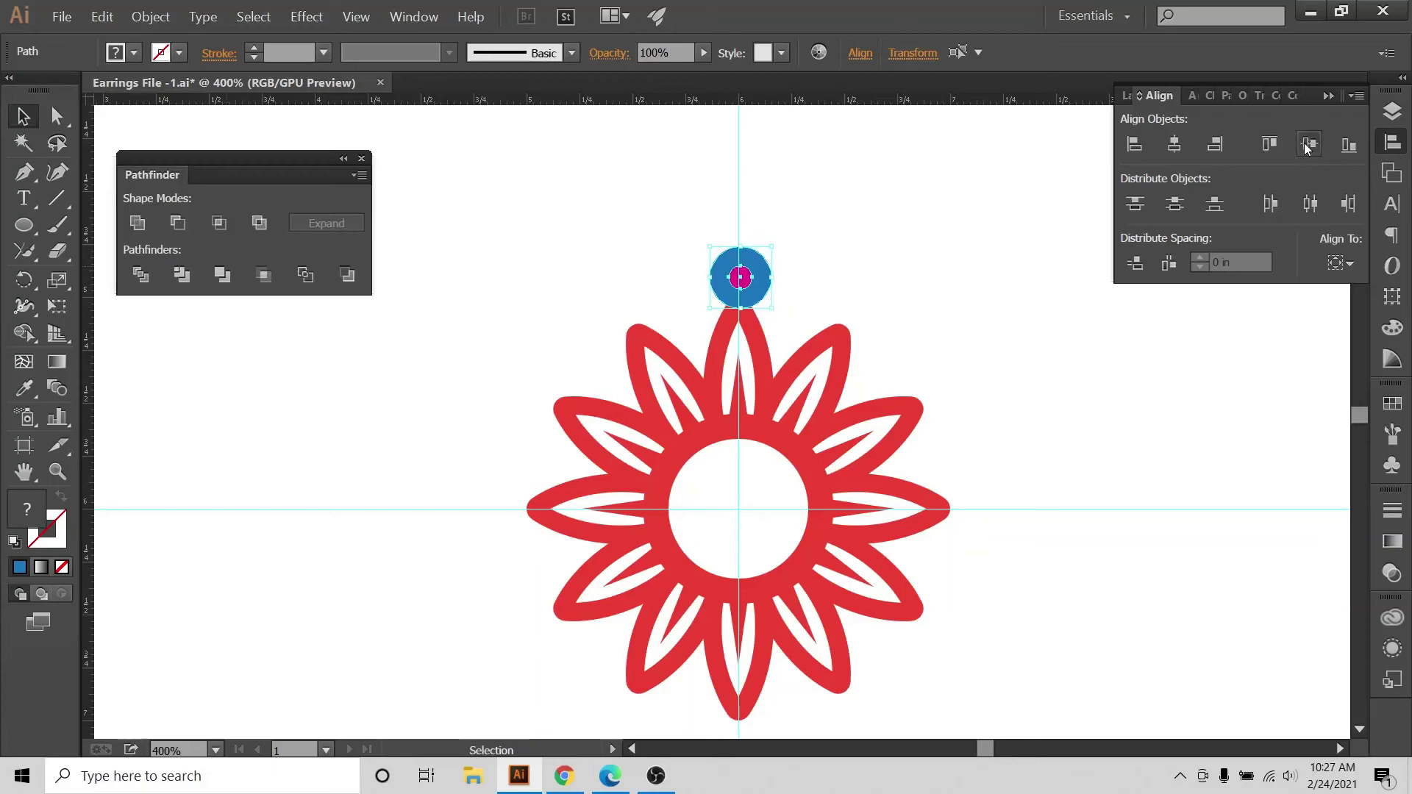
pyautogui.click(935, 263)
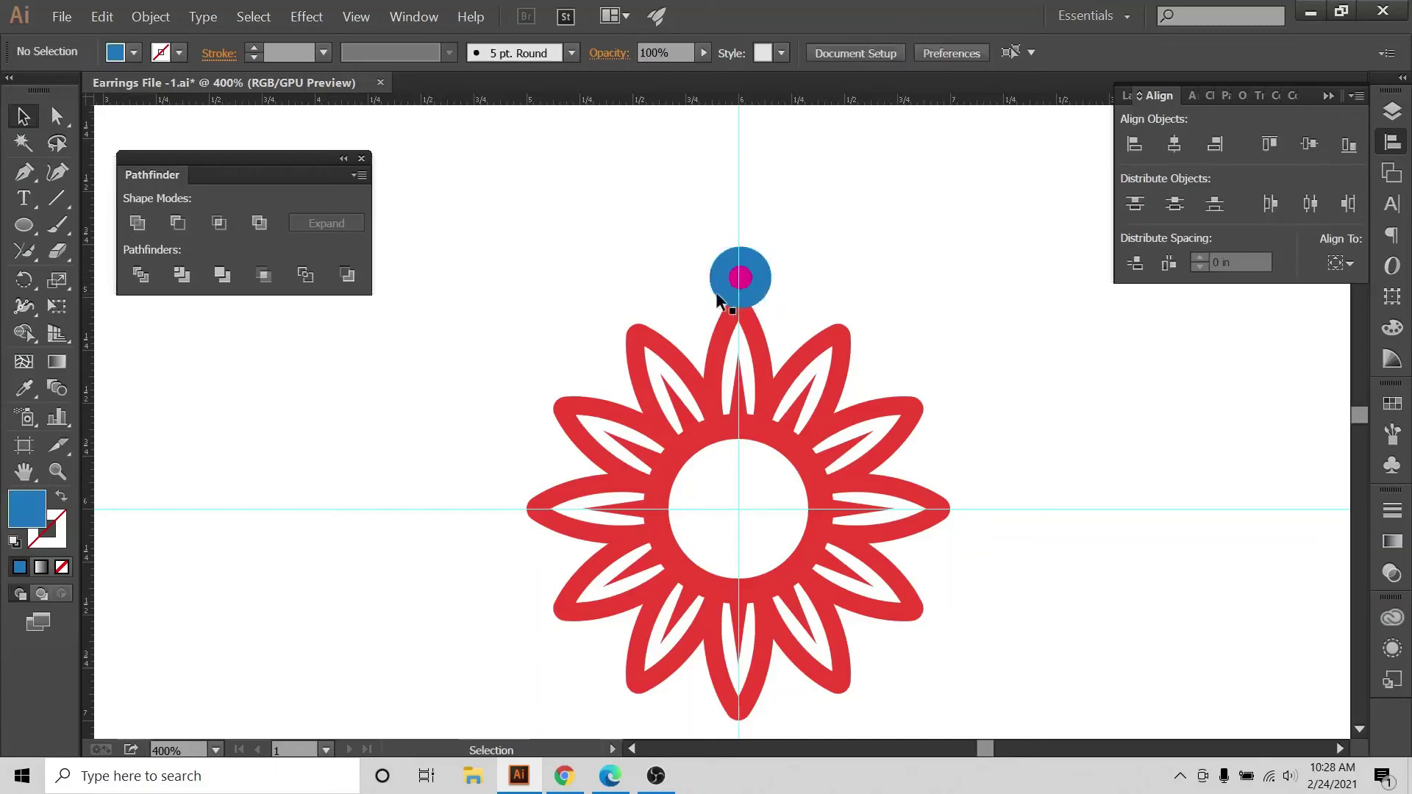
# Fill the flower and the larger loop circle with the same red, leaving the small magenta circle out.
pyautogui.click(726, 272)
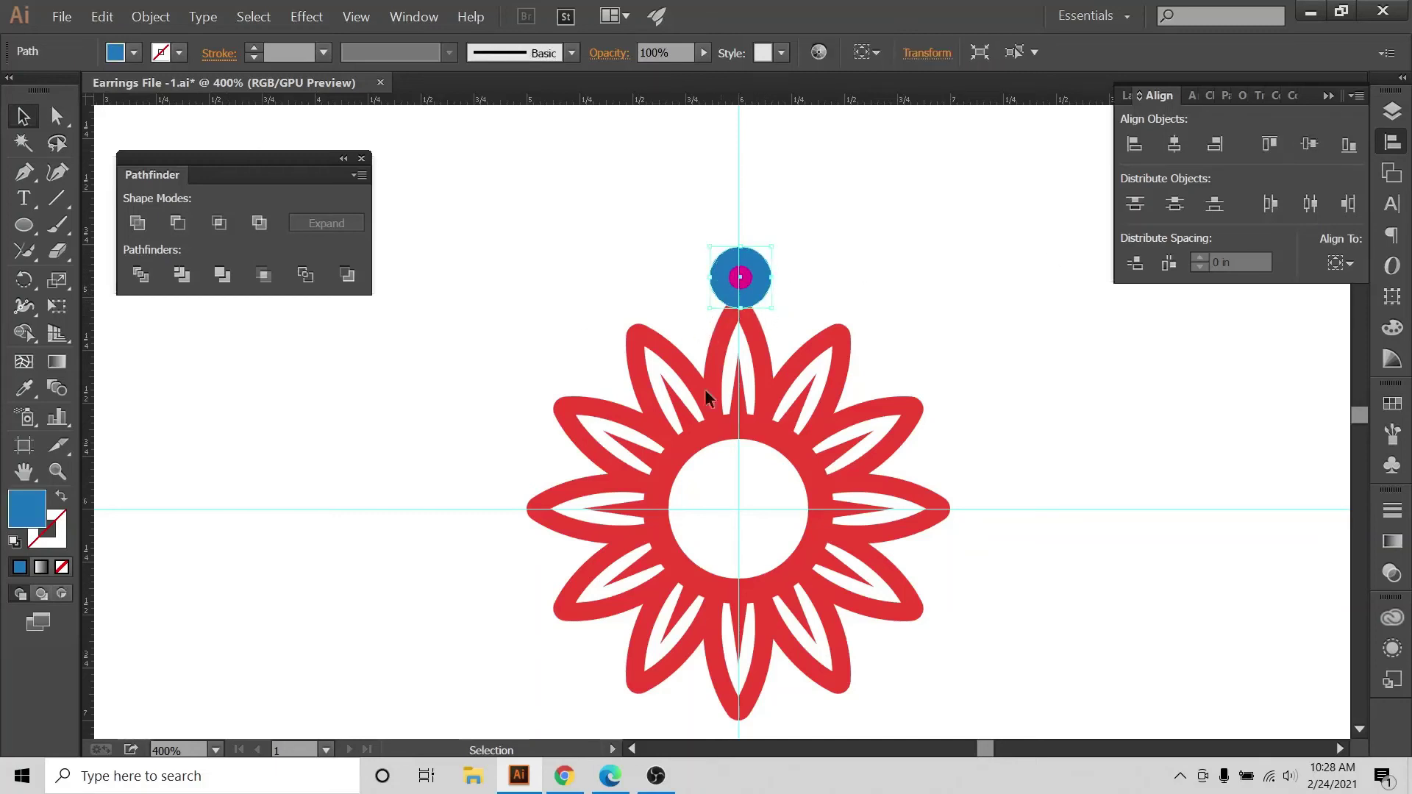
pyautogui.moveTo(544, 349); pyautogui.dragTo(747, 473)
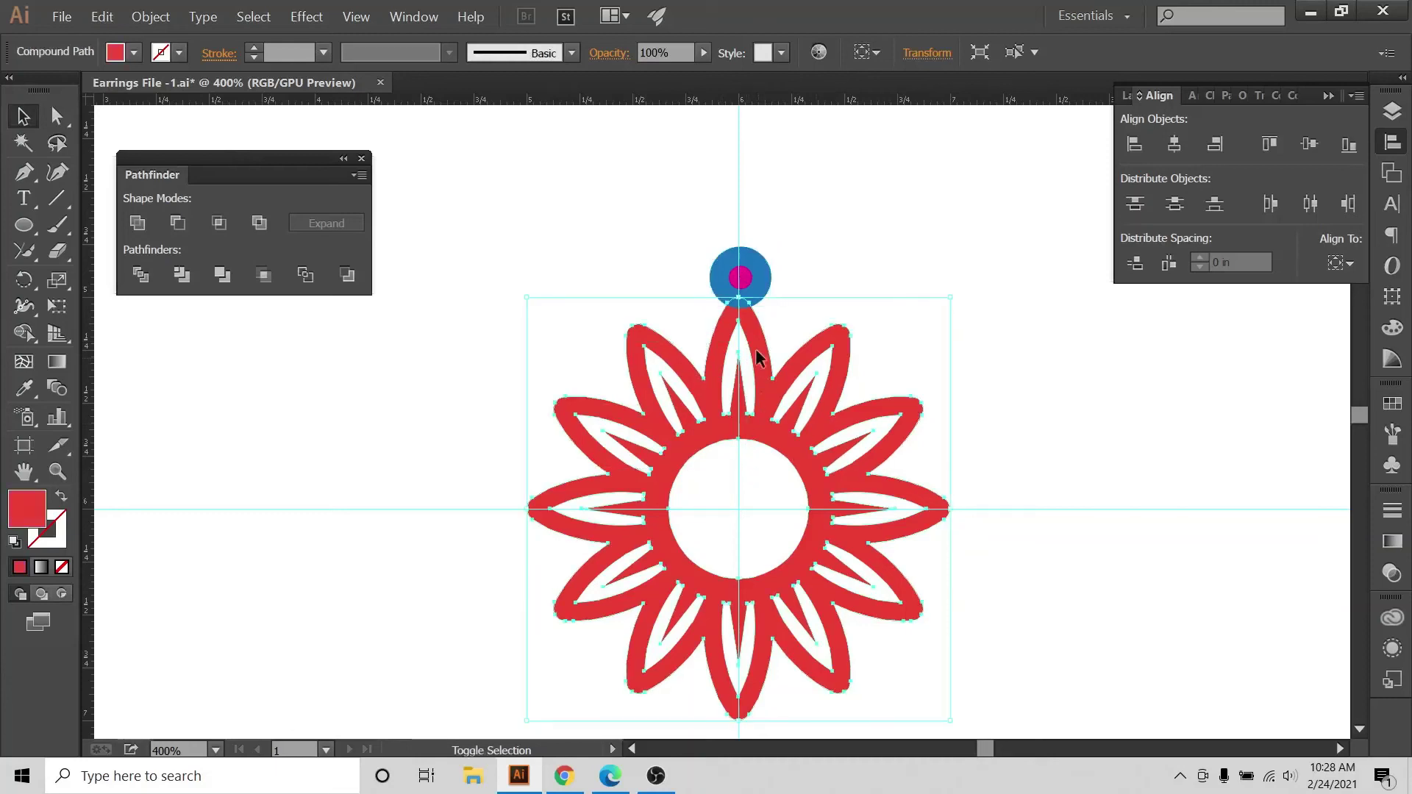
pyautogui.keyDown('shift'); pyautogui.click(739, 277); pyautogui.keyUp('shift')
pyautogui.click(134, 53)
pyautogui.click(153, 90)
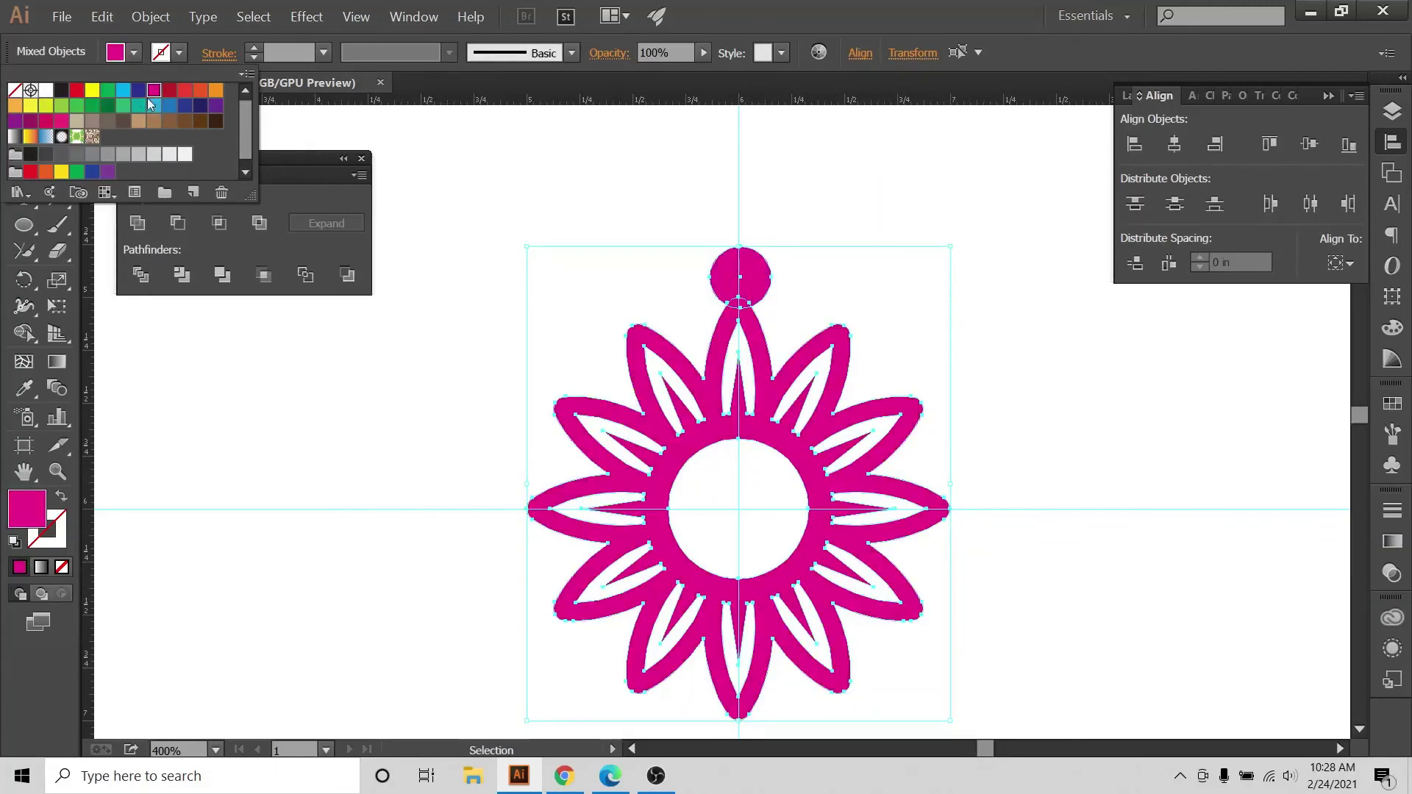
pyautogui.click(184, 90)
pyautogui.click(598, 214)
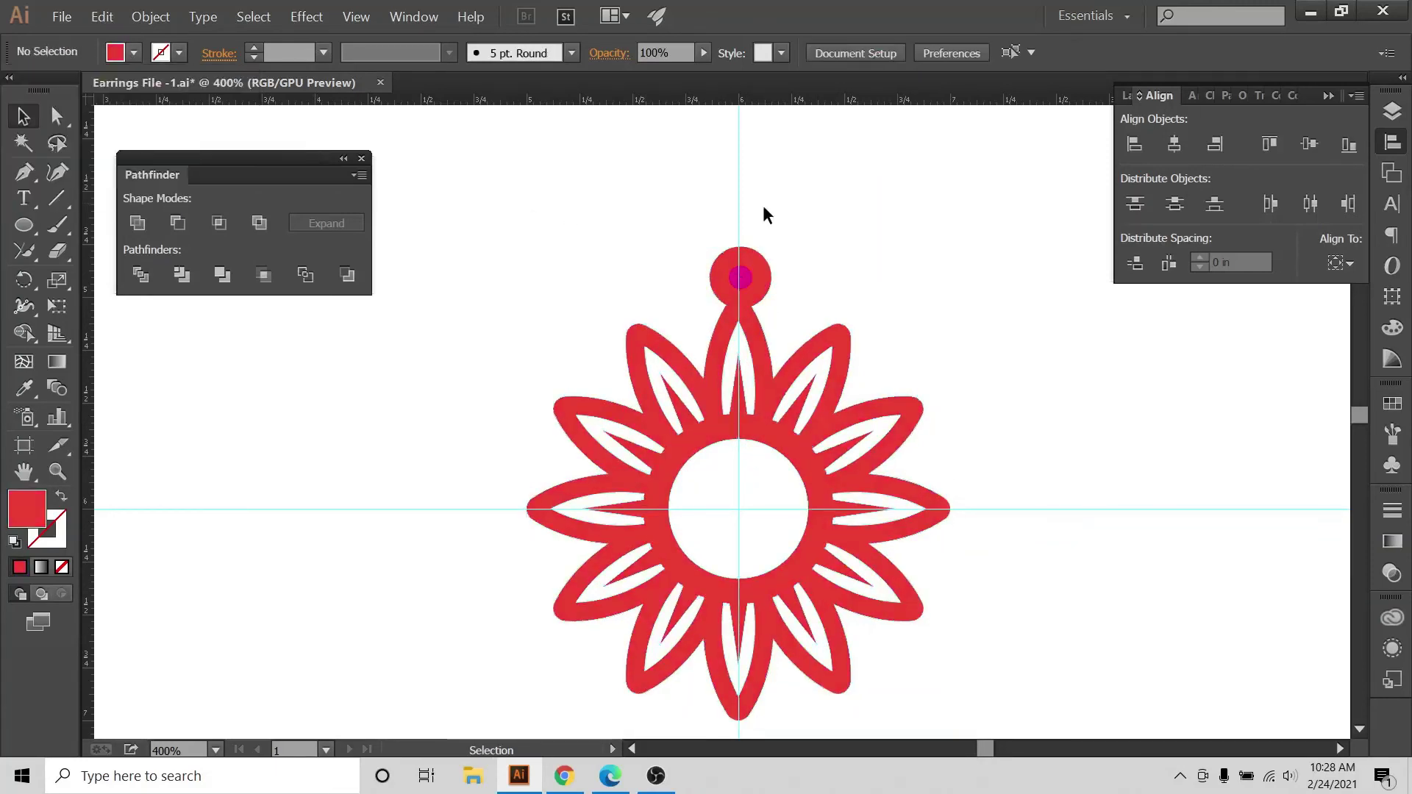
# Recolour the small magenta circle inside the loop dark blue and deselect it.
pyautogui.click(739, 278)
pyautogui.click(134, 53)
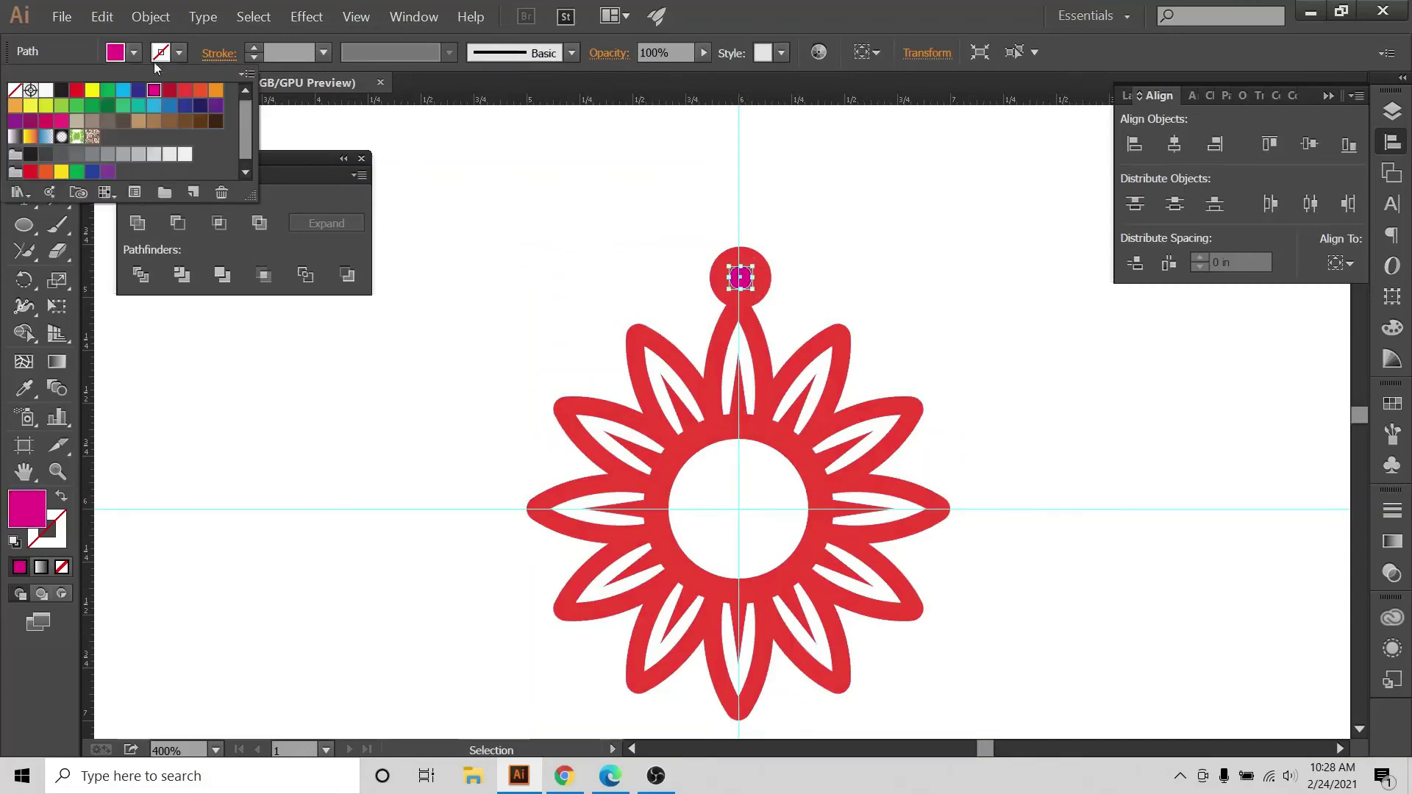
pyautogui.click(203, 116)
pyautogui.click(884, 280)
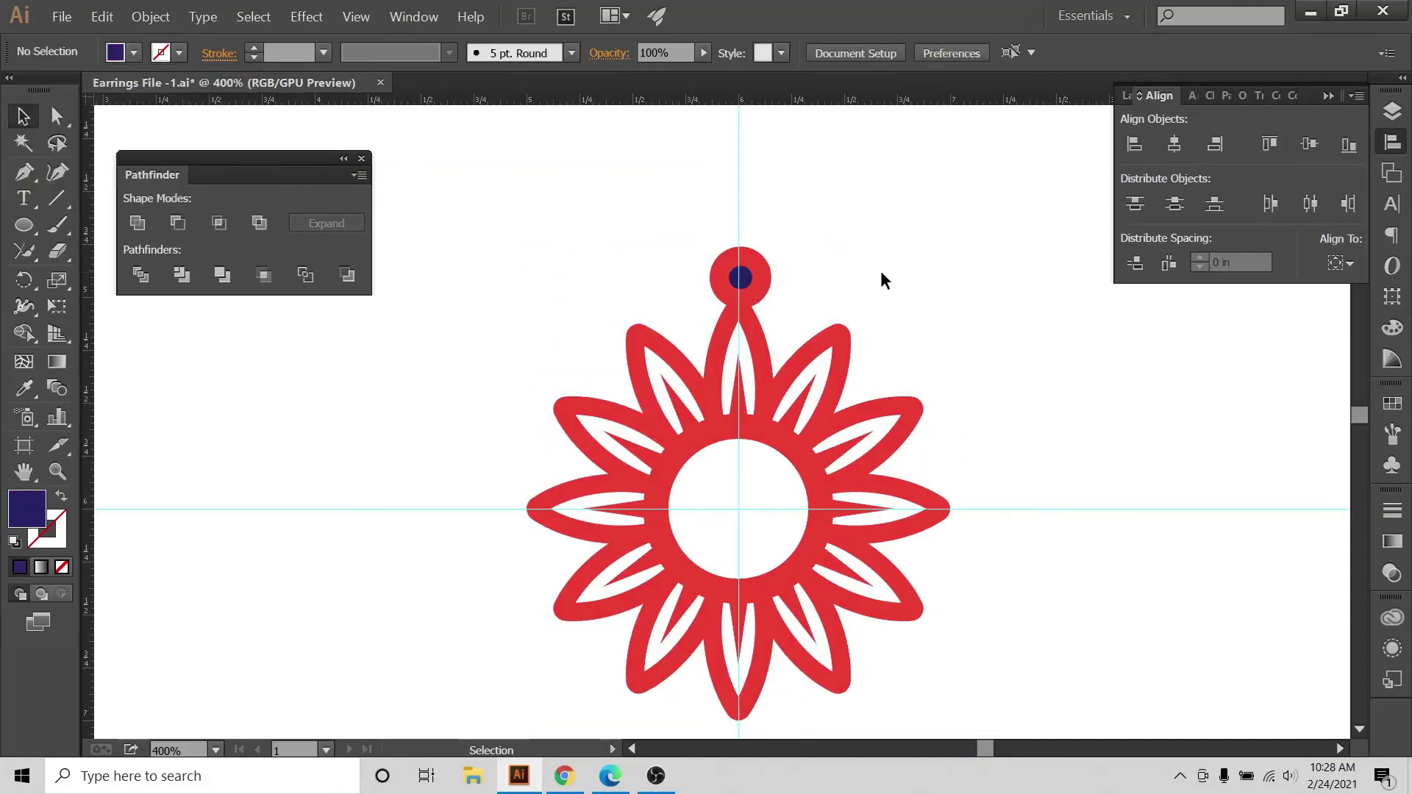
# Align the flower and both loop circles to the artboard's horizontal centre and deselect them.
pyautogui.hotkey('ctrl', '-')
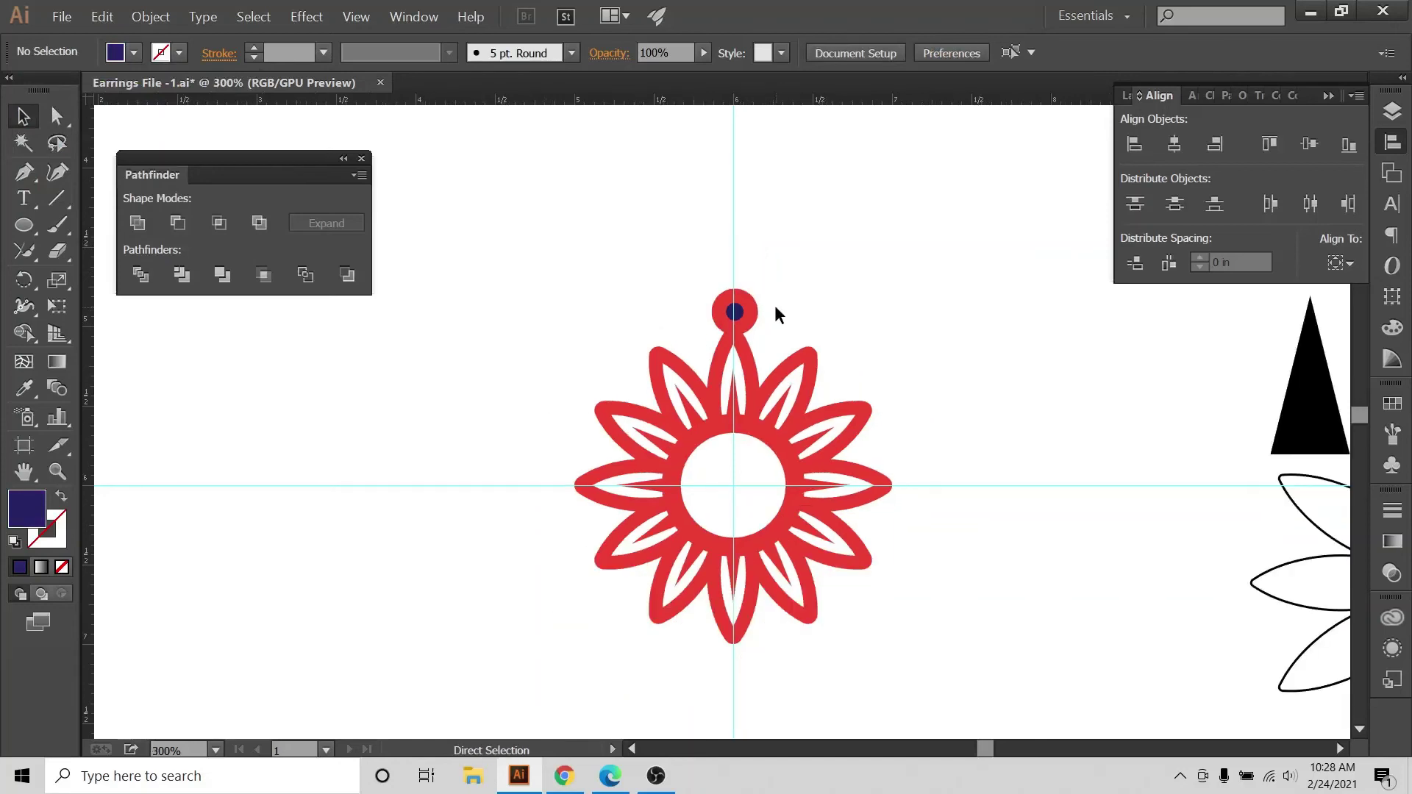
pyautogui.scroll(-3, 776, 312)
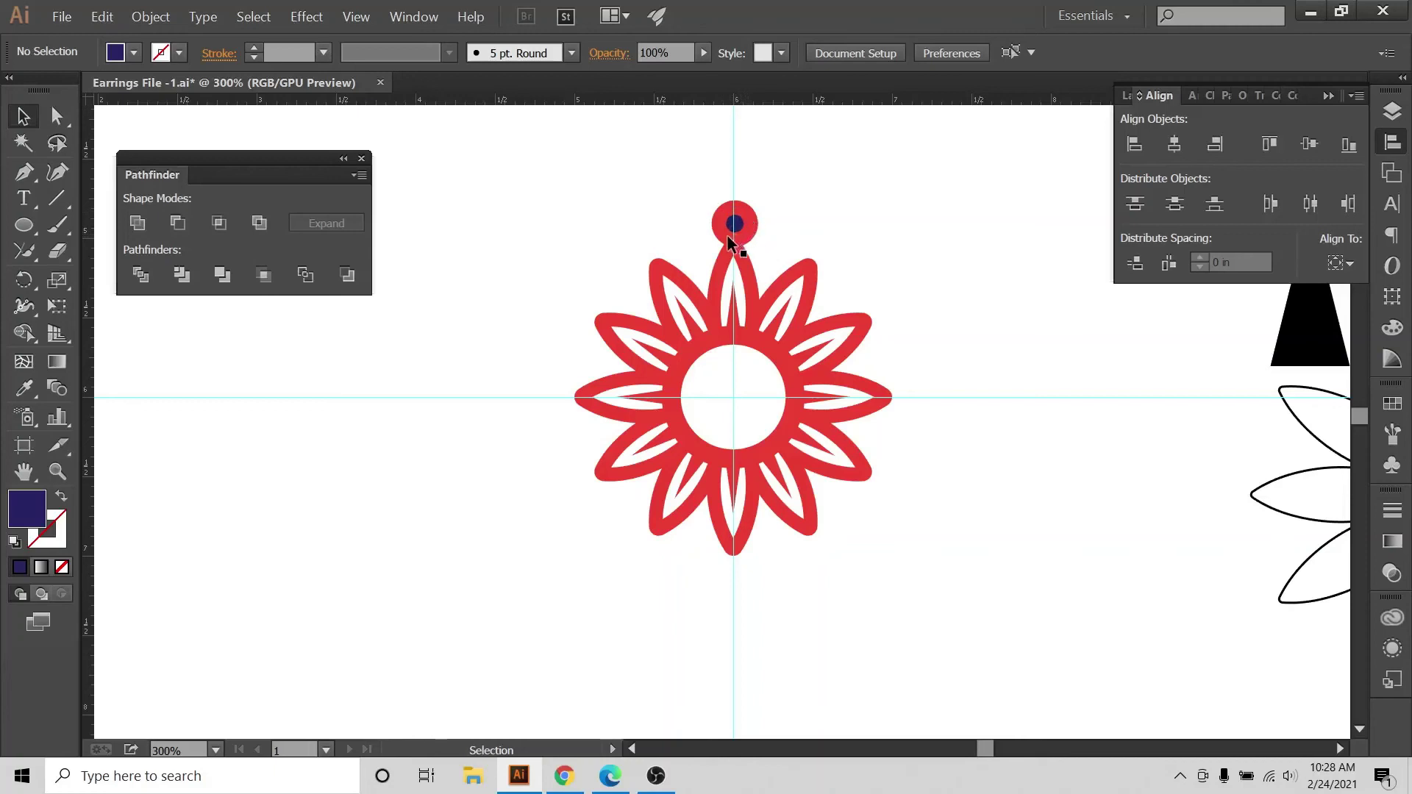
pyautogui.moveTo(754, 235); pyautogui.dragTo(1021, 328)
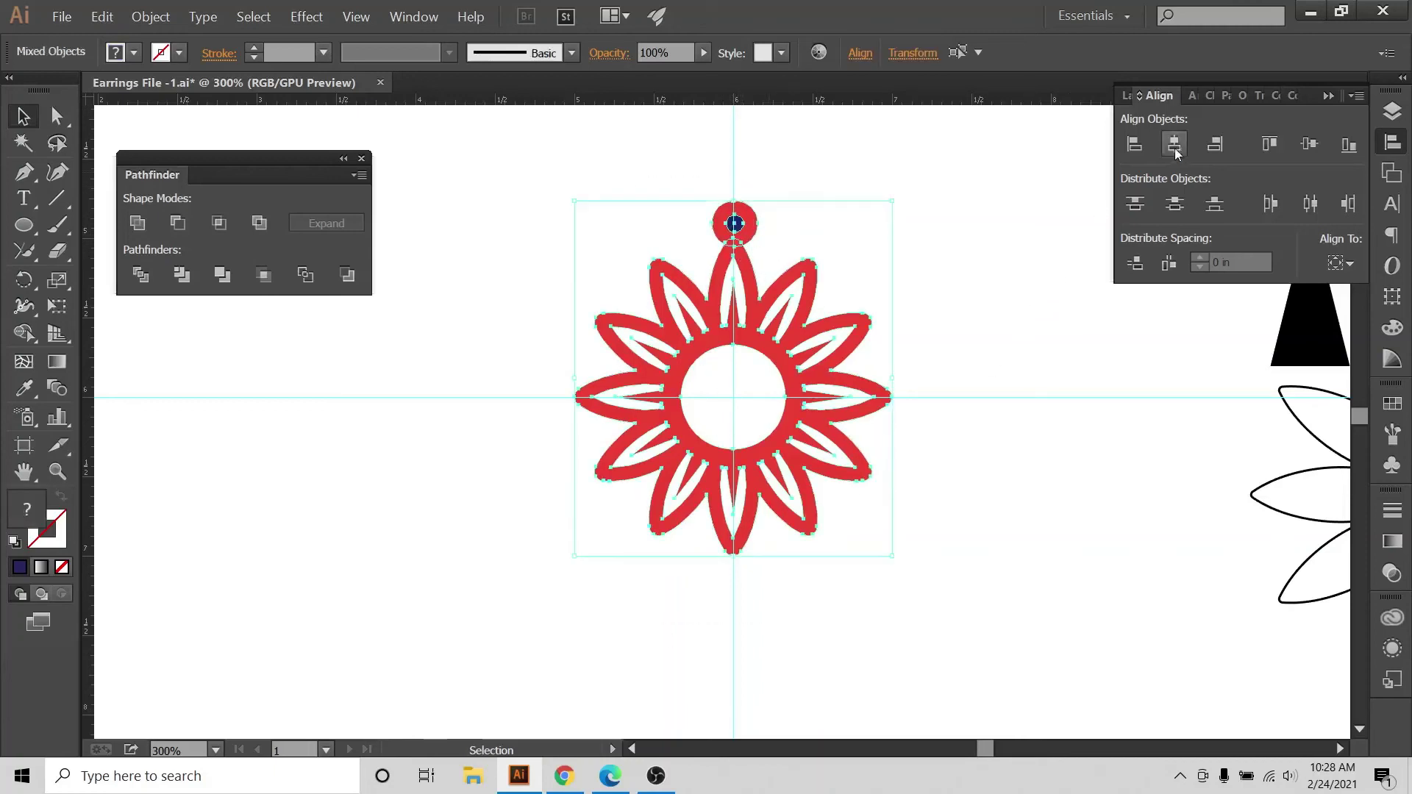
pyautogui.click(1339, 263)
pyautogui.click(1217, 178)
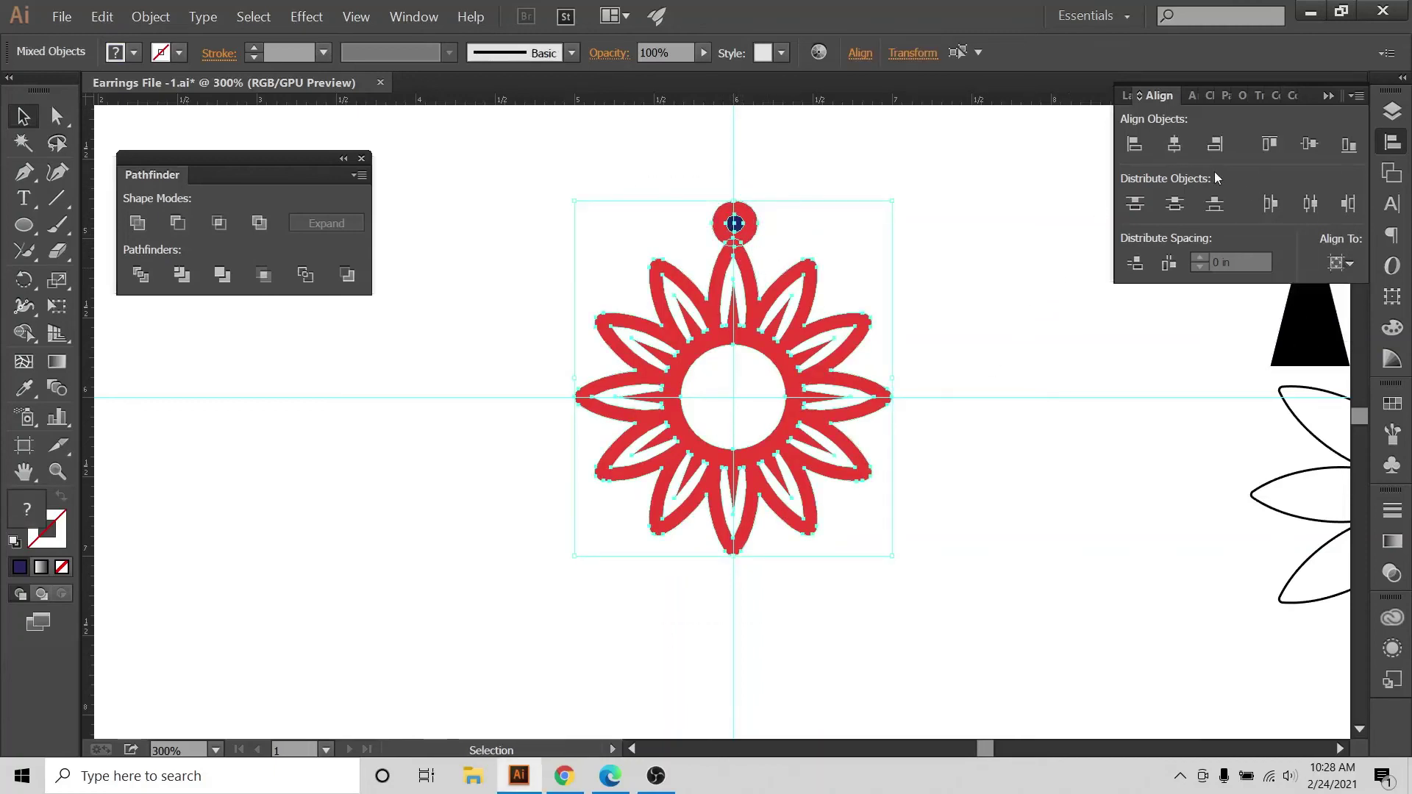
pyautogui.click(1174, 144)
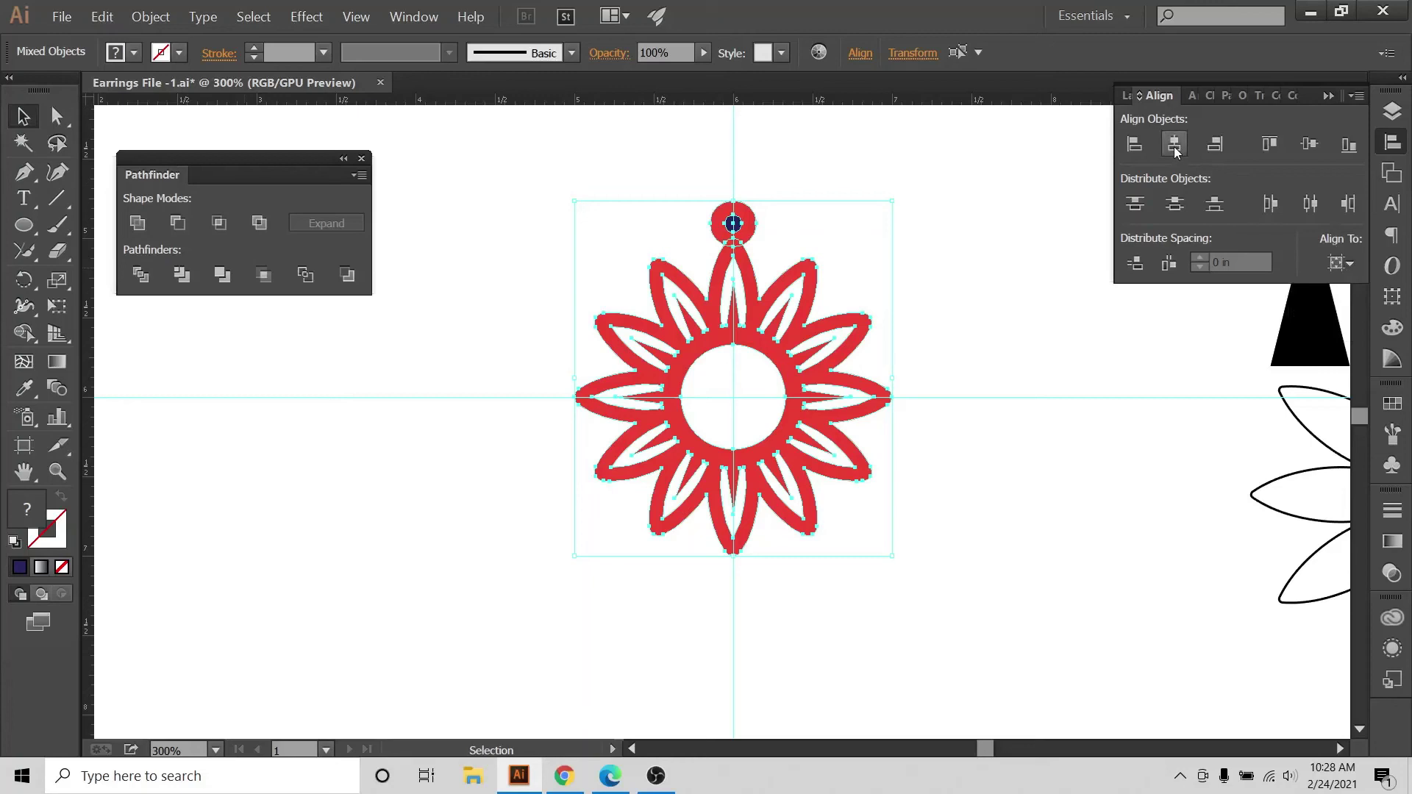
pyautogui.click(540, 159)
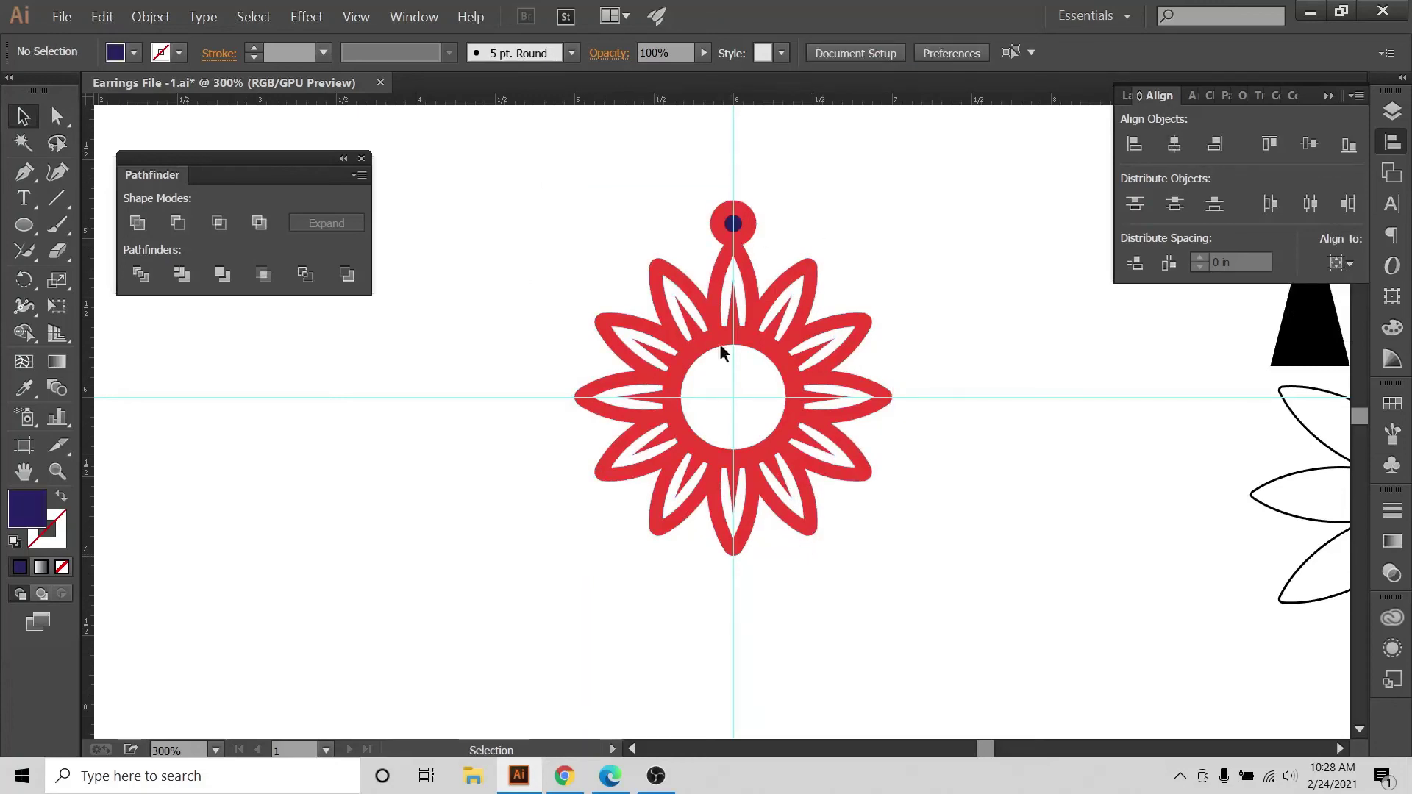
# Nudge the red loop circle and its dark blue hole circle slightly down so they overlap the top petal more.
pyautogui.click(750, 242)
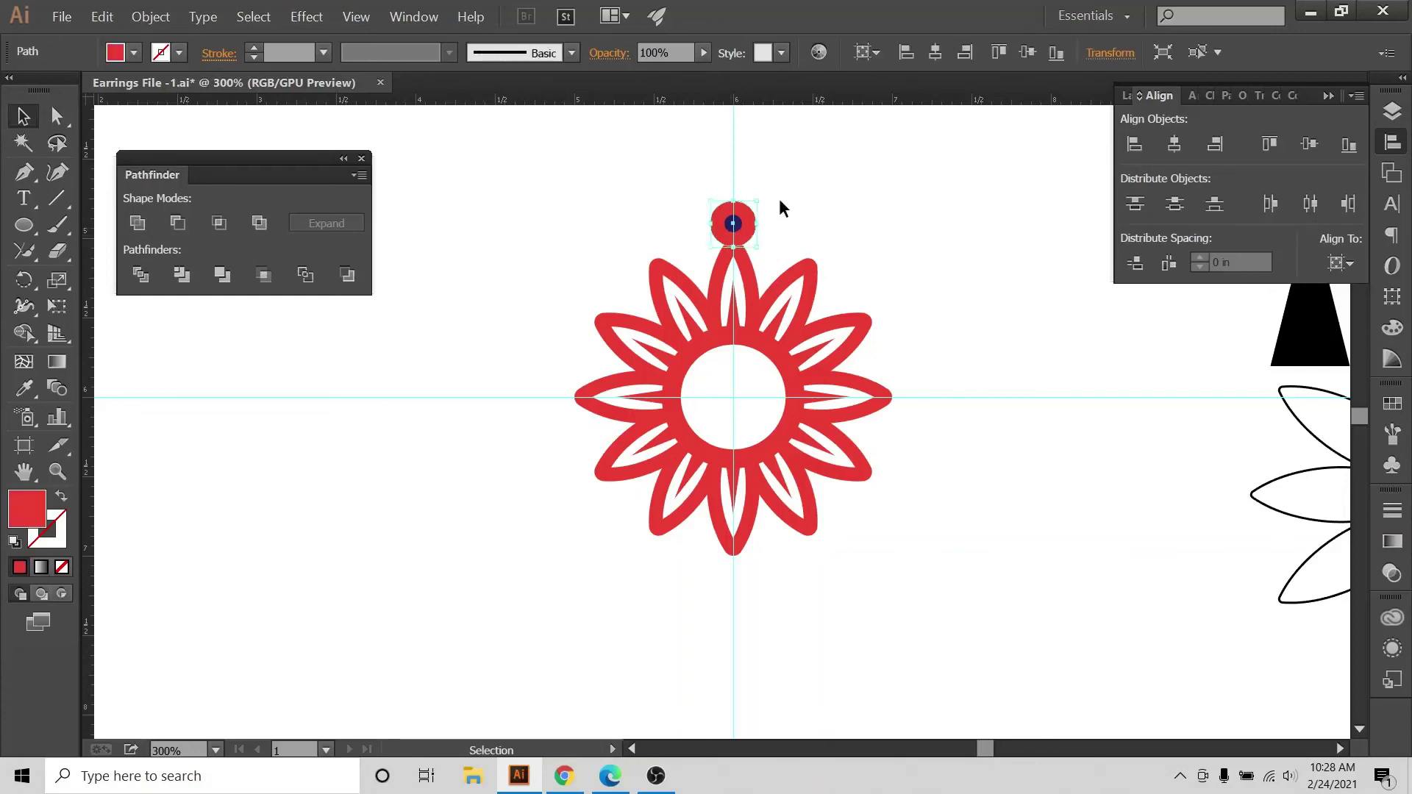
pyautogui.moveTo(780, 201); pyautogui.dragTo(704, 224)
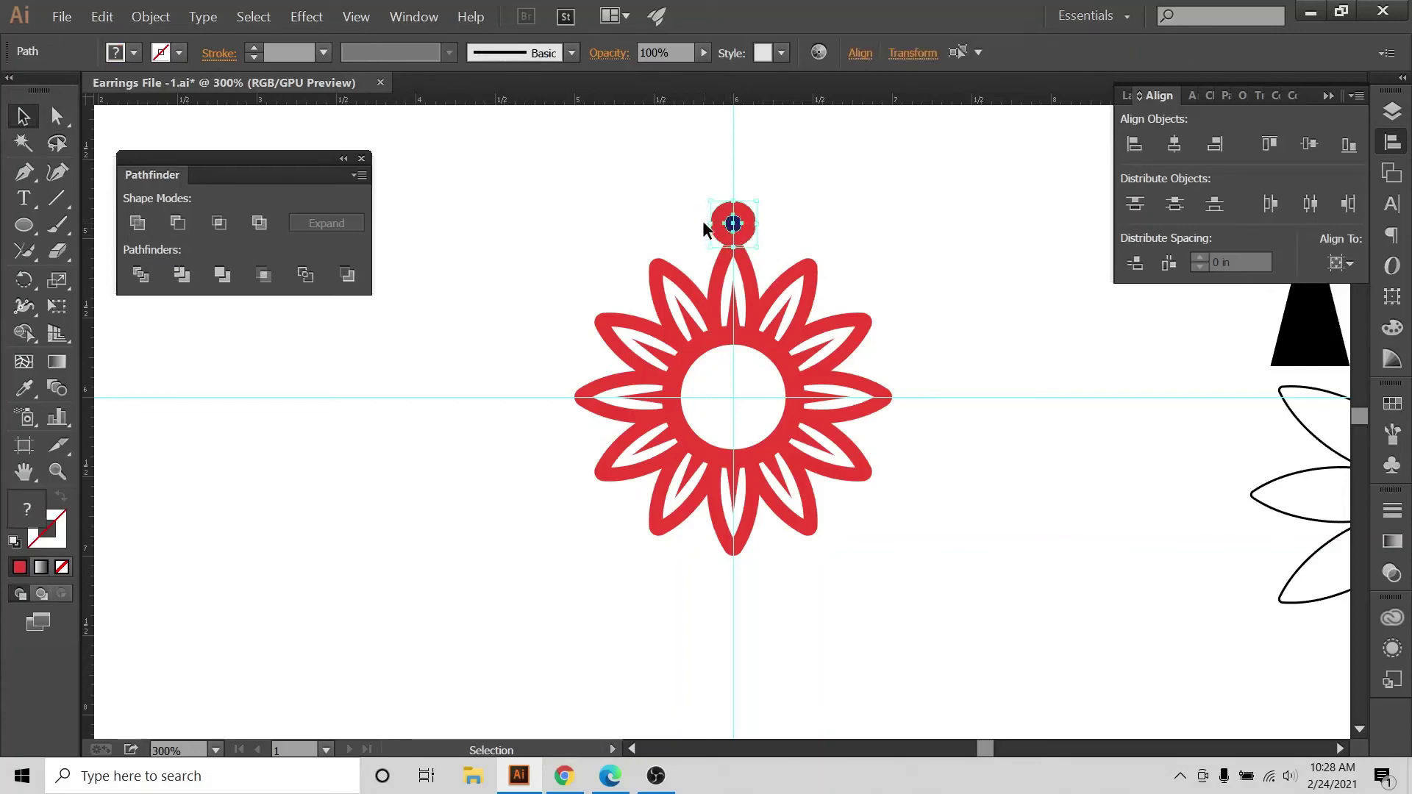
pyautogui.press('Down')
pyautogui.press('Down')
pyautogui.press('Down')
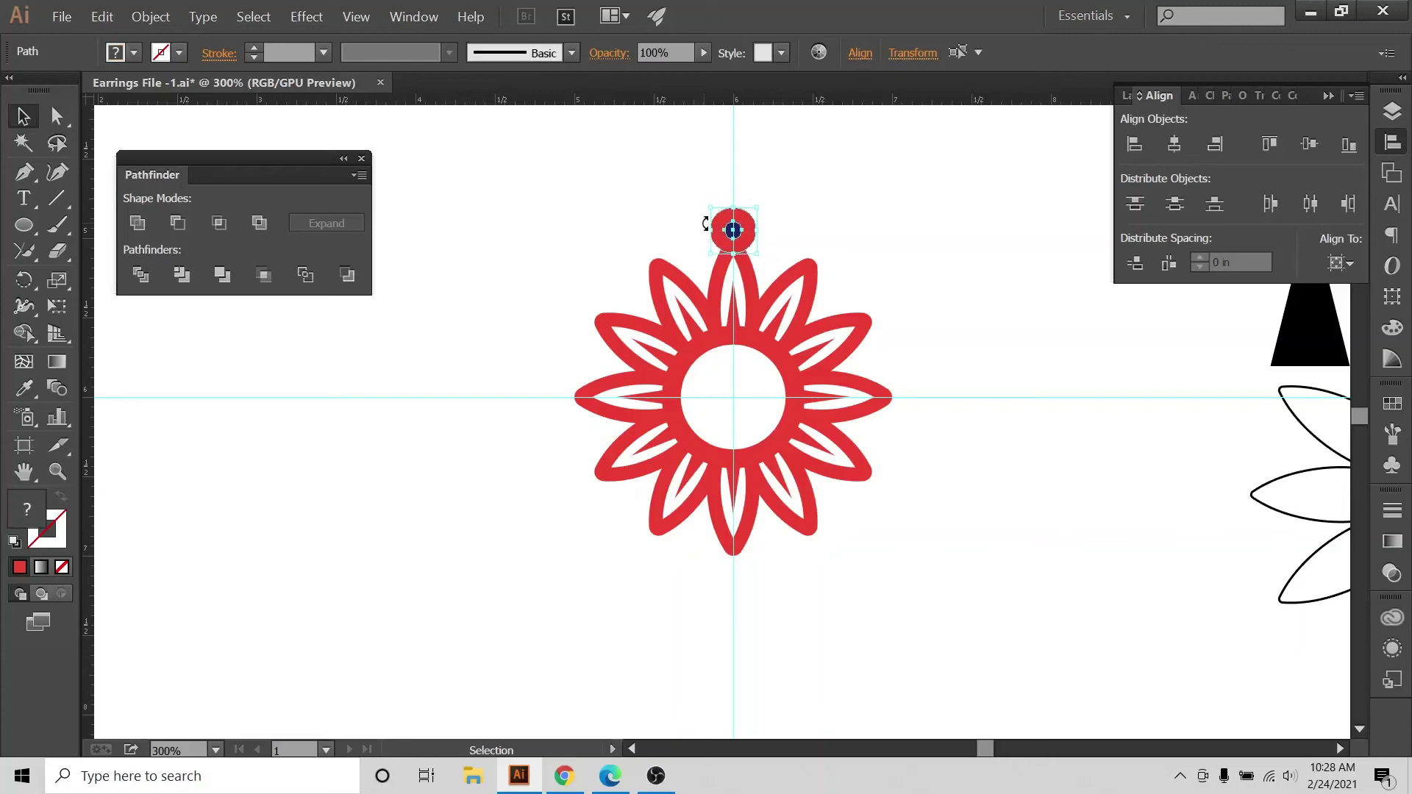
pyautogui.click(805, 219)
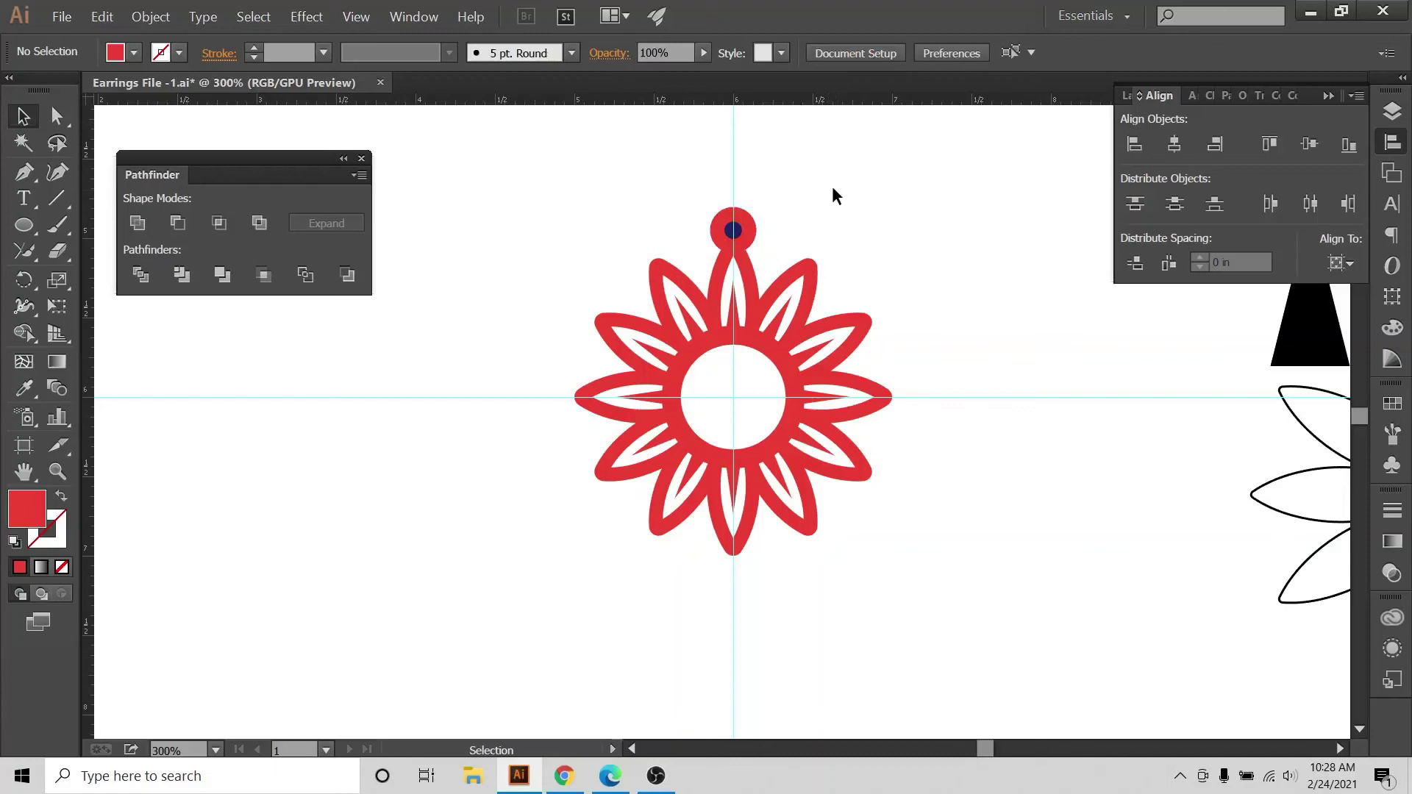
# Unite the red loop circle and the flower into one shape with Pathfinder, leaving out the dark blue circle.
pyautogui.click(748, 220)
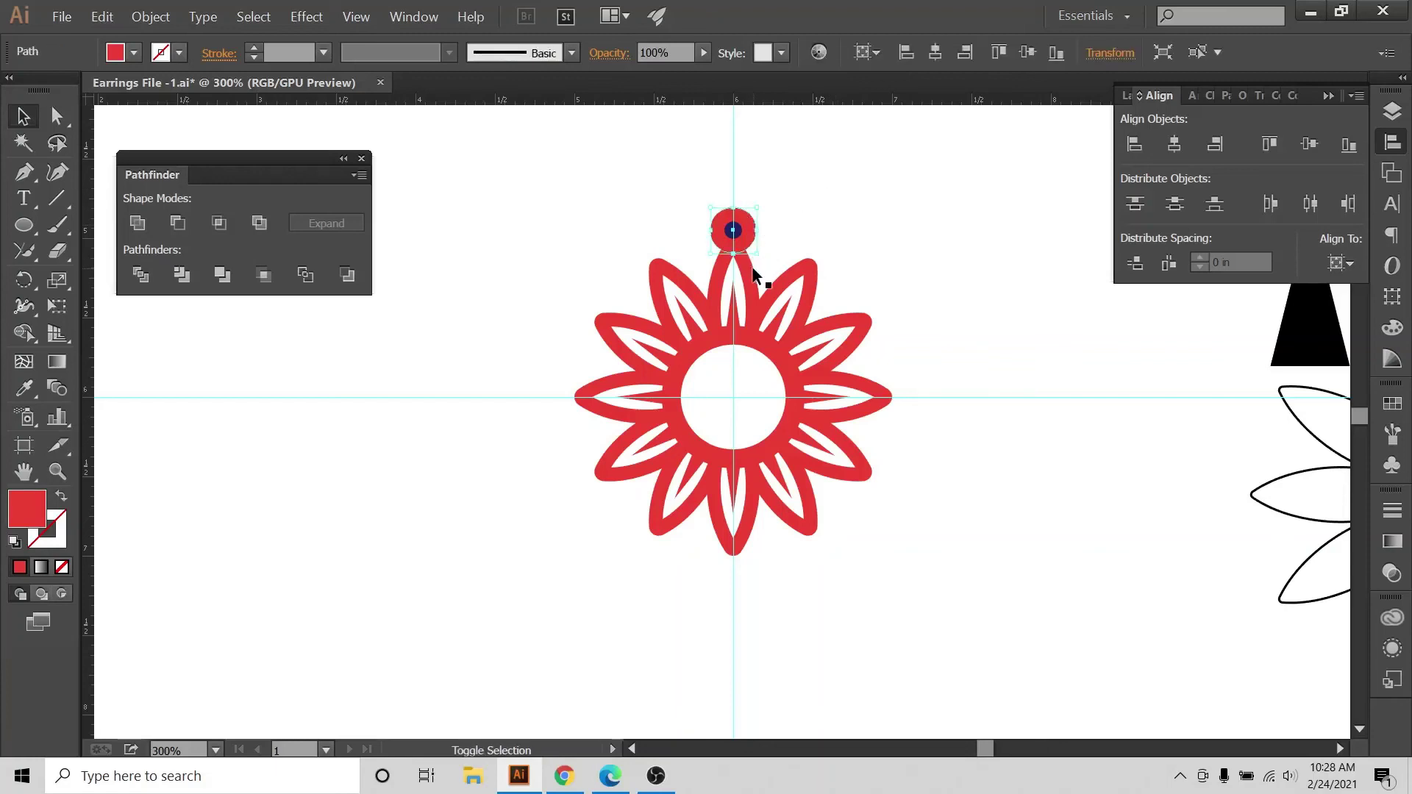
pyautogui.hotkey('ctrl', '+')
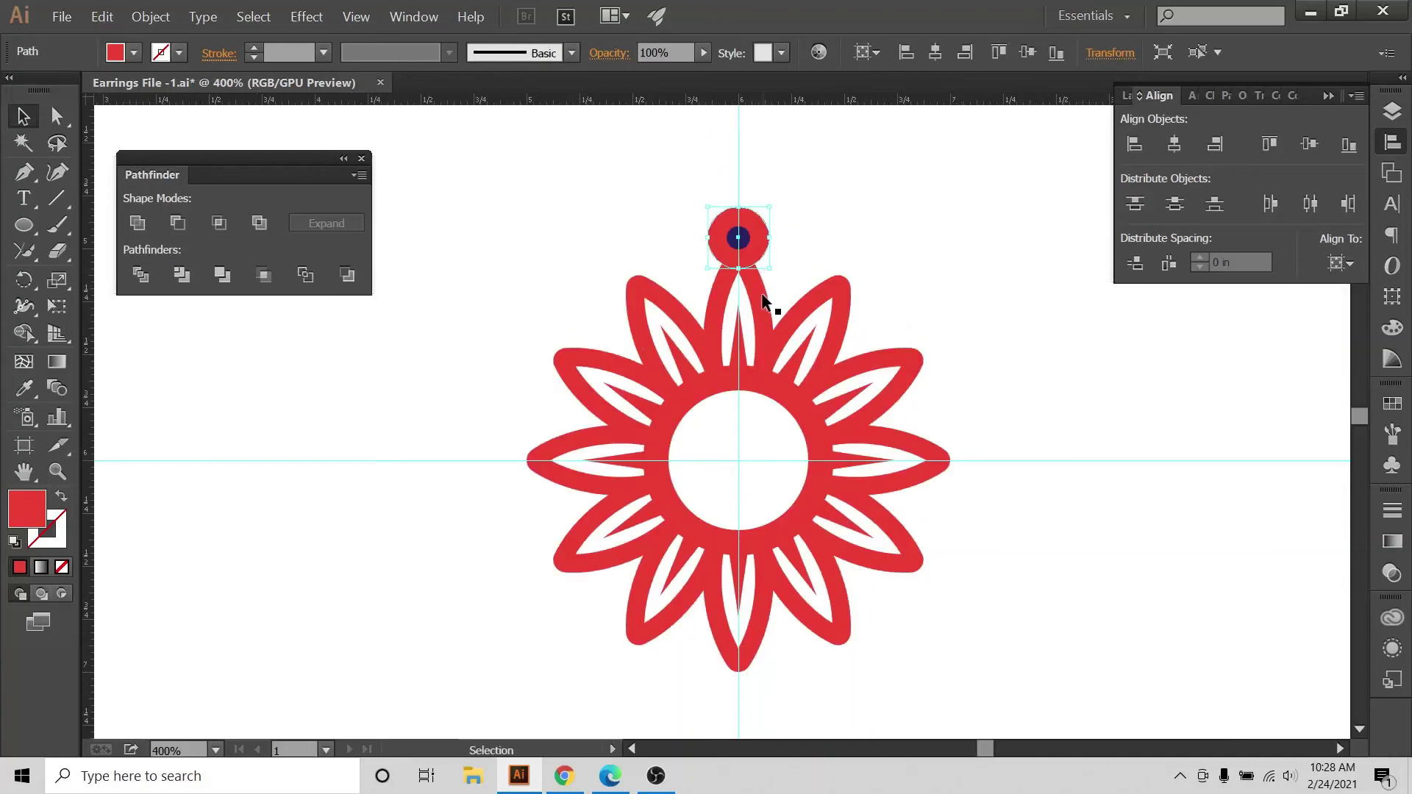
pyautogui.keyDown('shift'); pyautogui.click(765, 302); pyautogui.keyUp('shift')
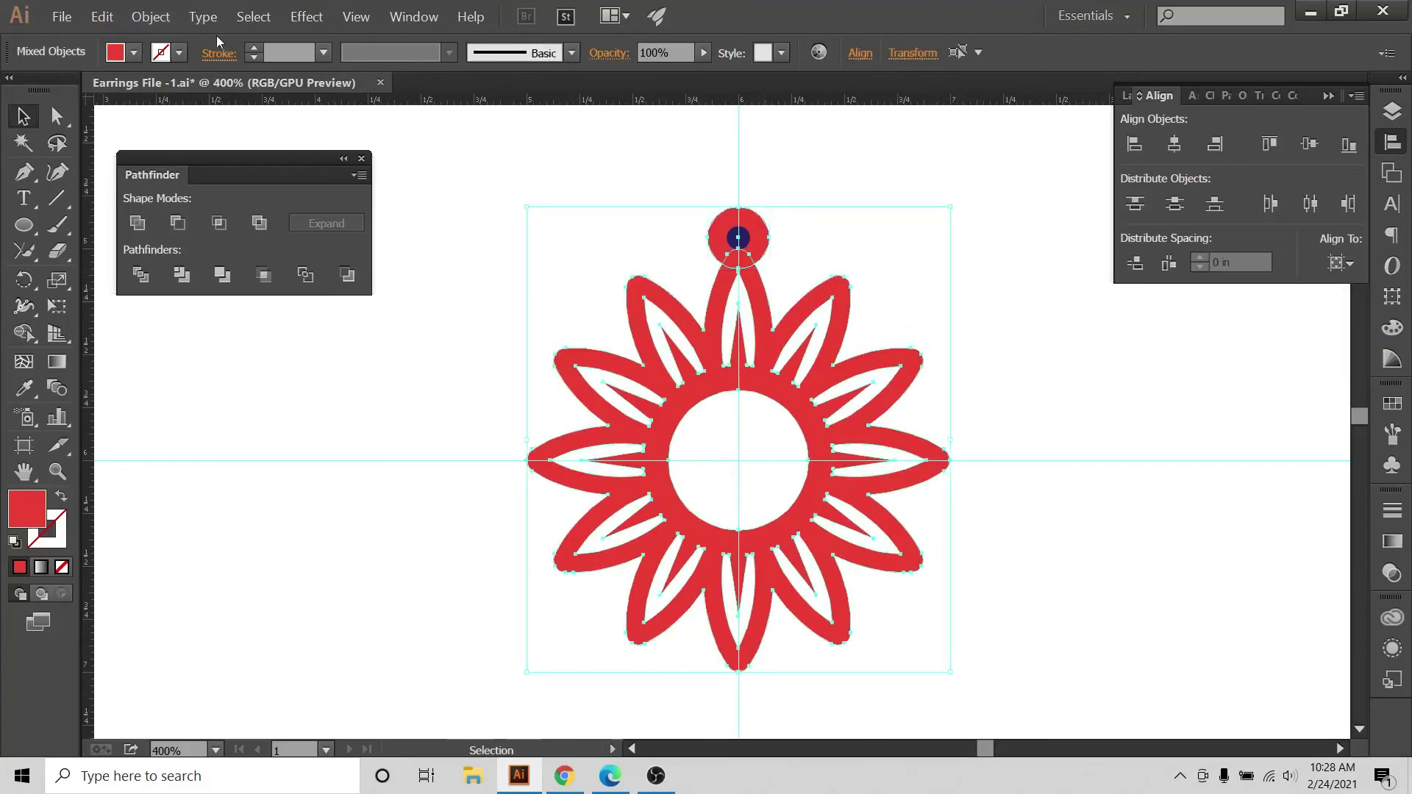
pyautogui.click(151, 16)
pyautogui.press('Escape')
pyautogui.click(135, 223)
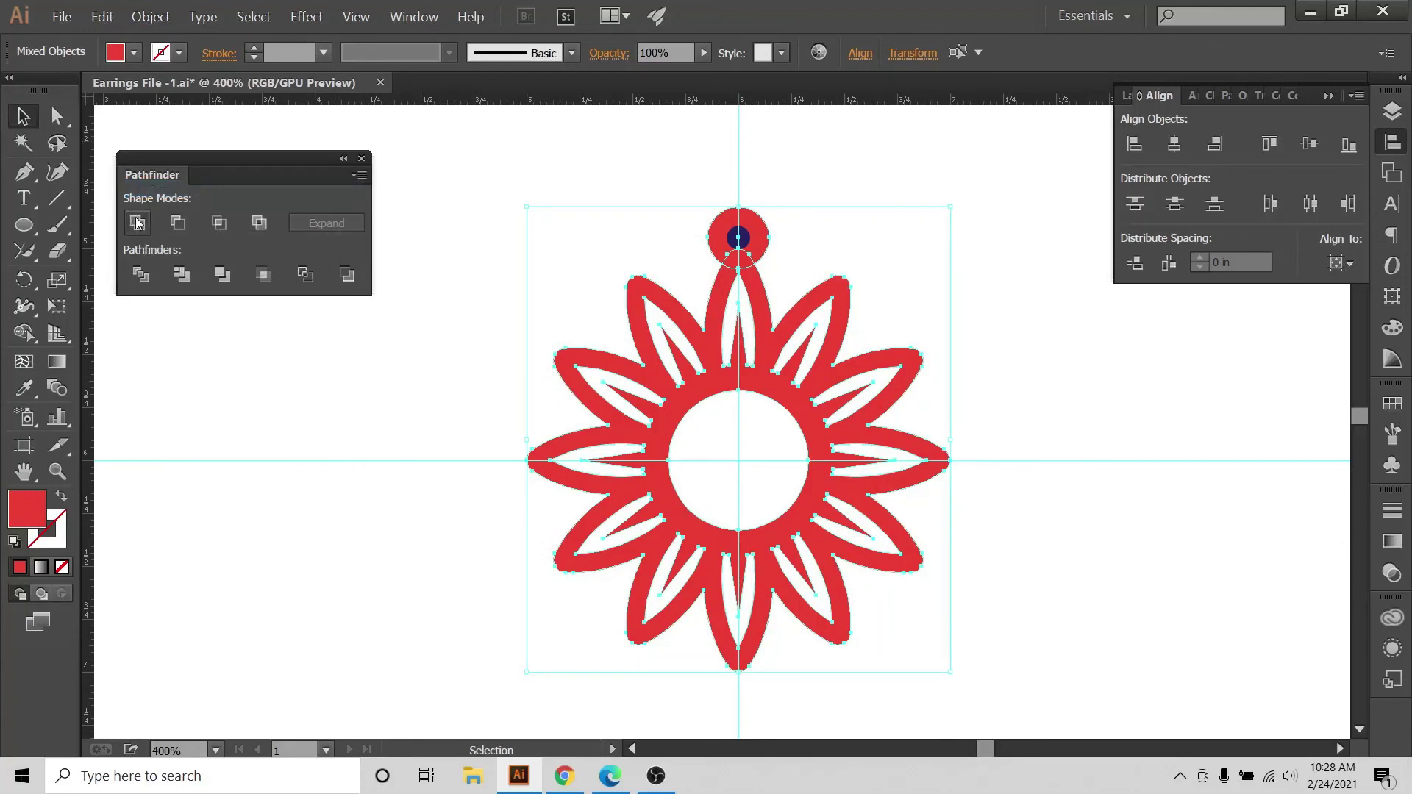
pyautogui.click(918, 169)
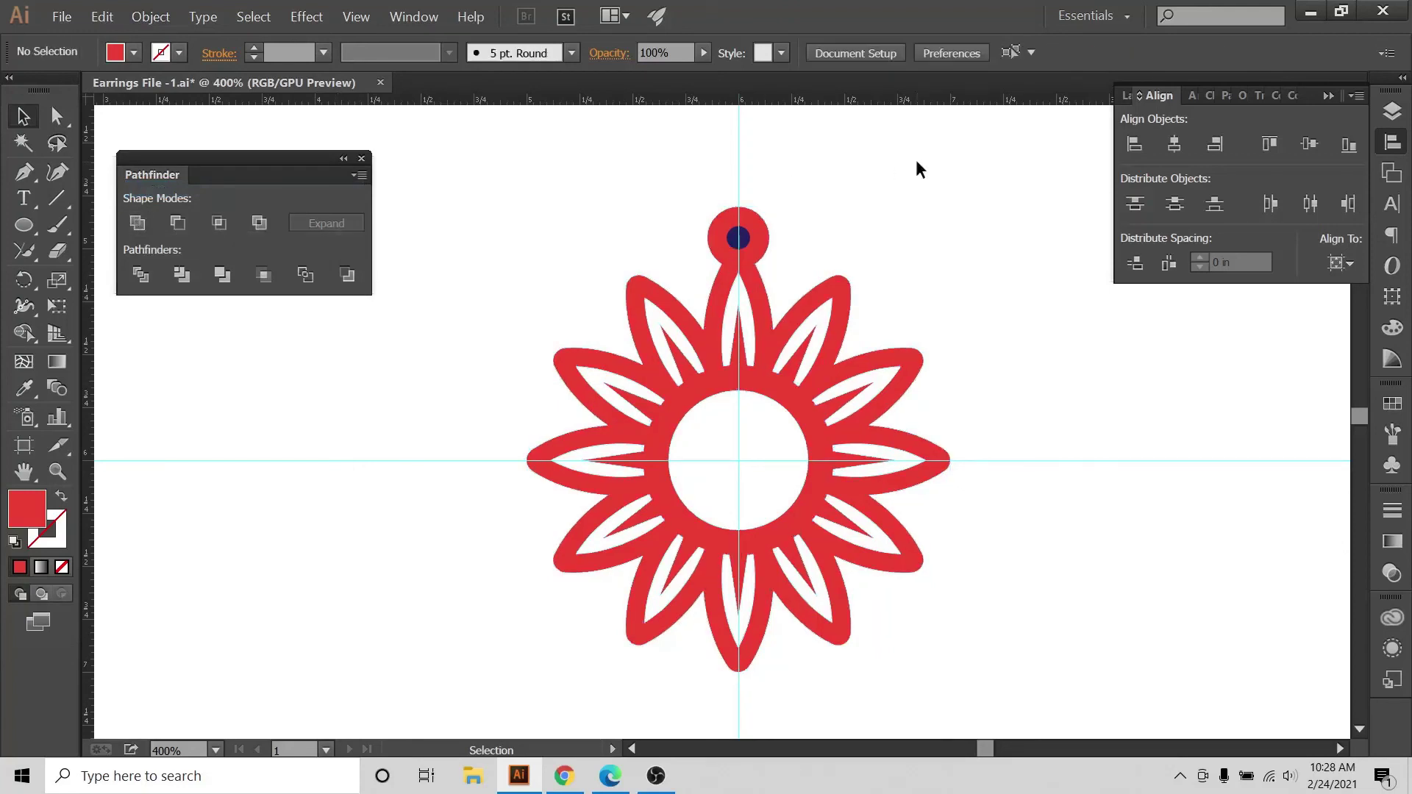
# Subtract the dark blue circle from the united red flower with Minus Front to cut the loop hole, and deselect the result.
pyautogui.click(1400, 109)
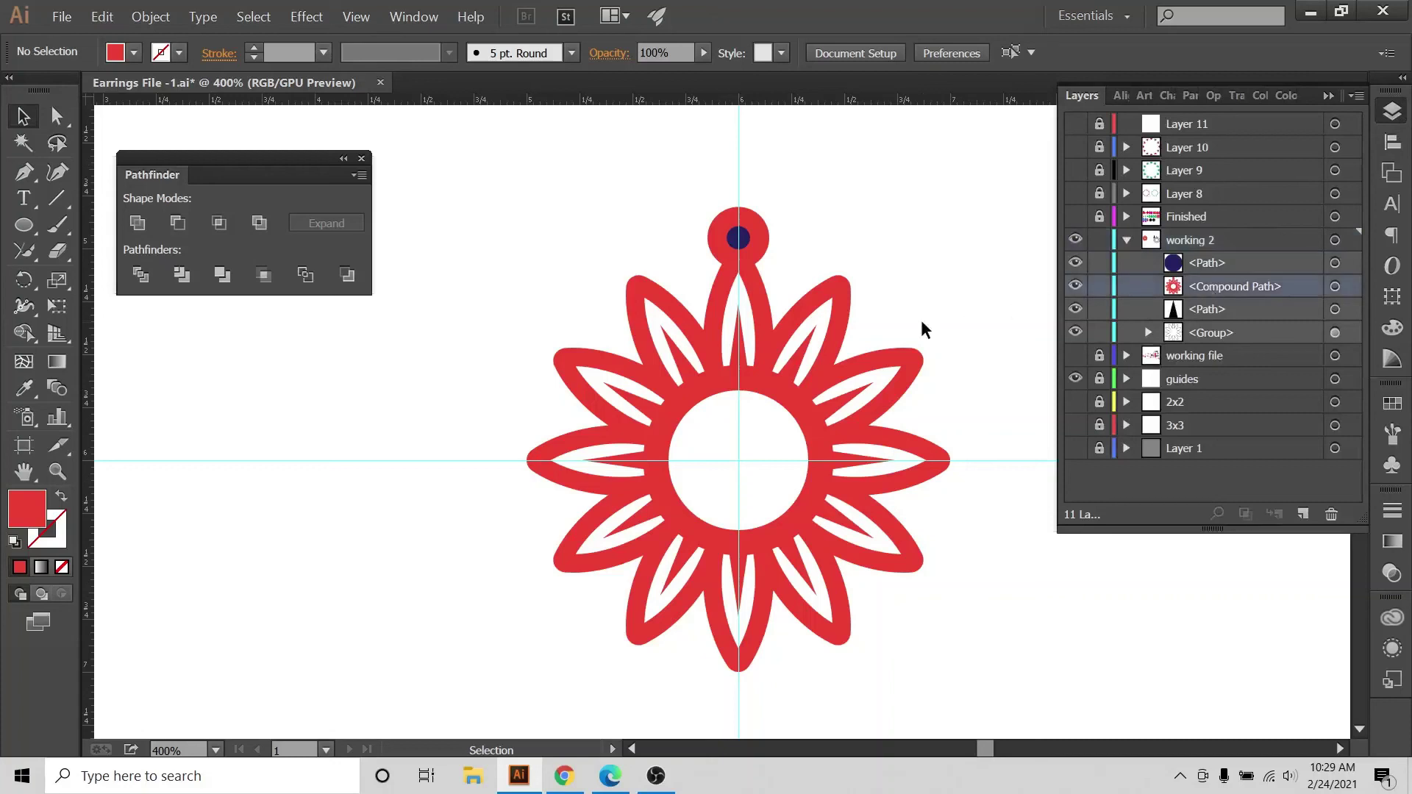
pyautogui.click(845, 321)
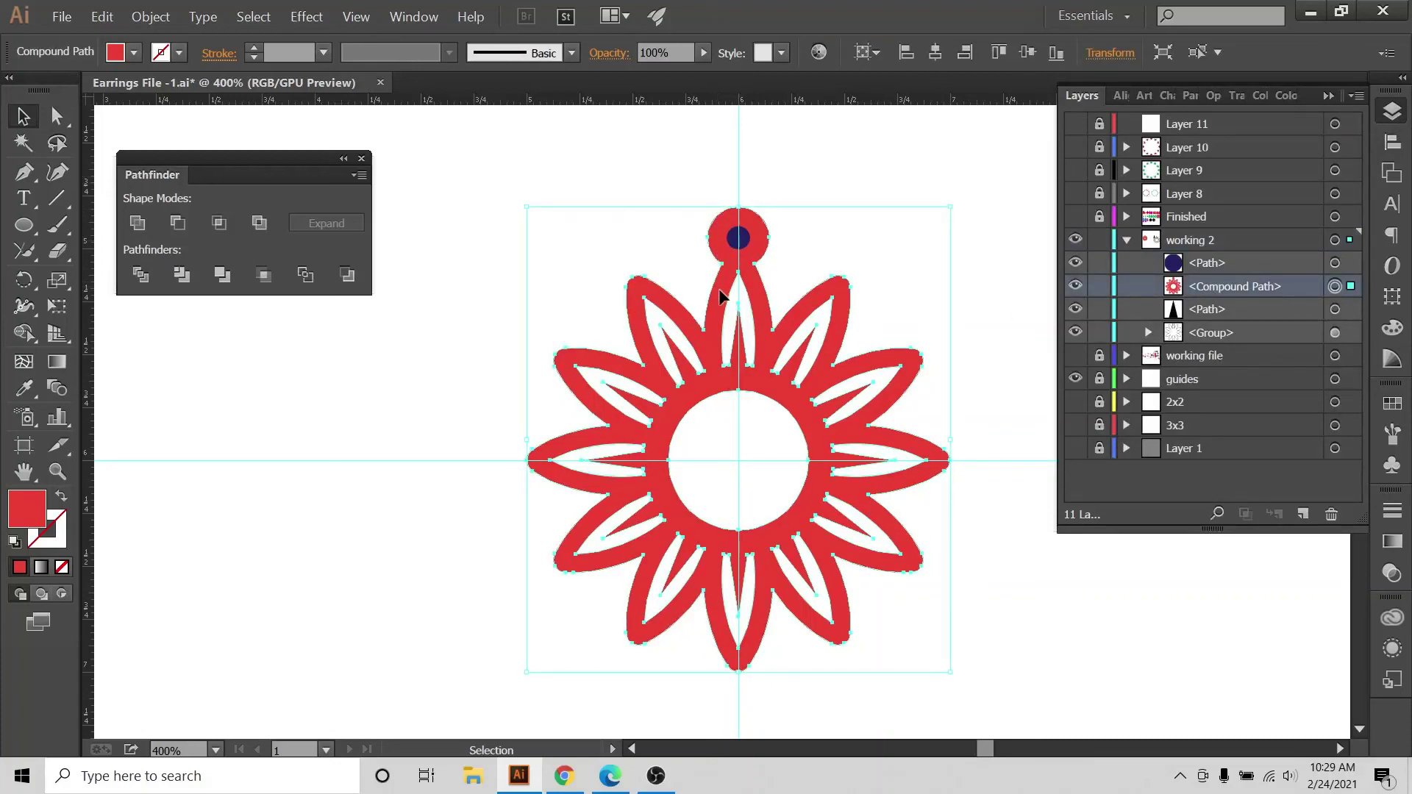
pyautogui.click(796, 168)
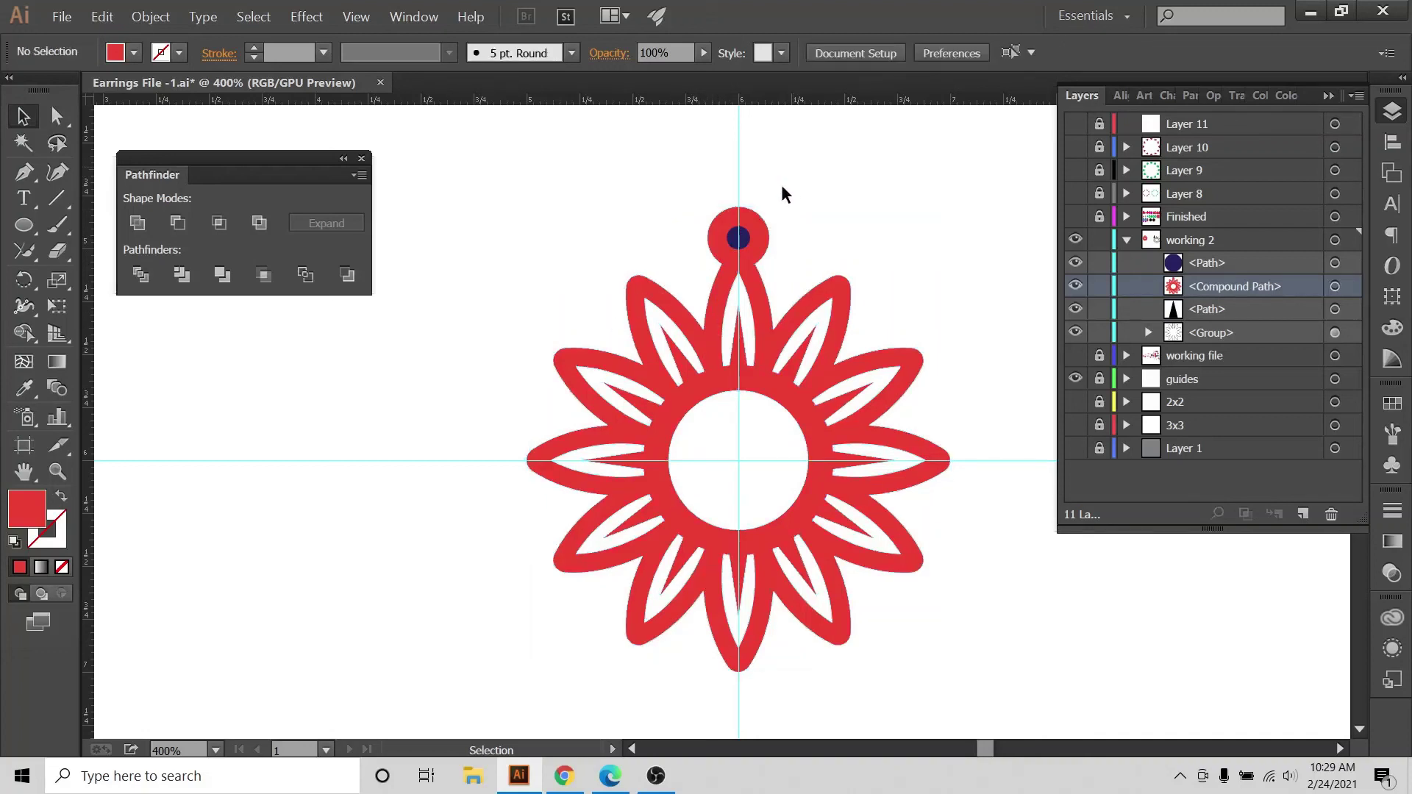
pyautogui.click(749, 244)
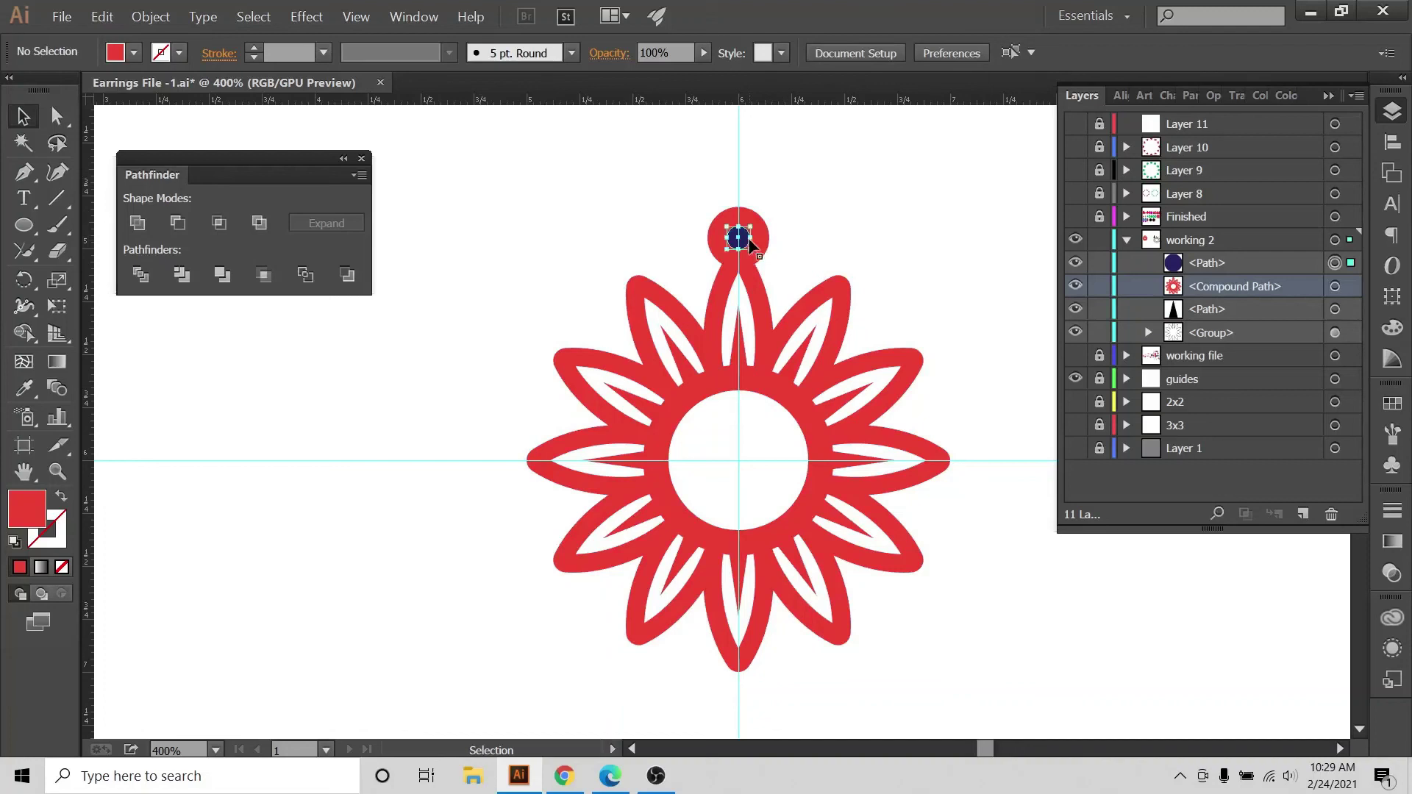
pyautogui.keyDown('shift'); pyautogui.click(632, 450); pyautogui.keyUp('shift')
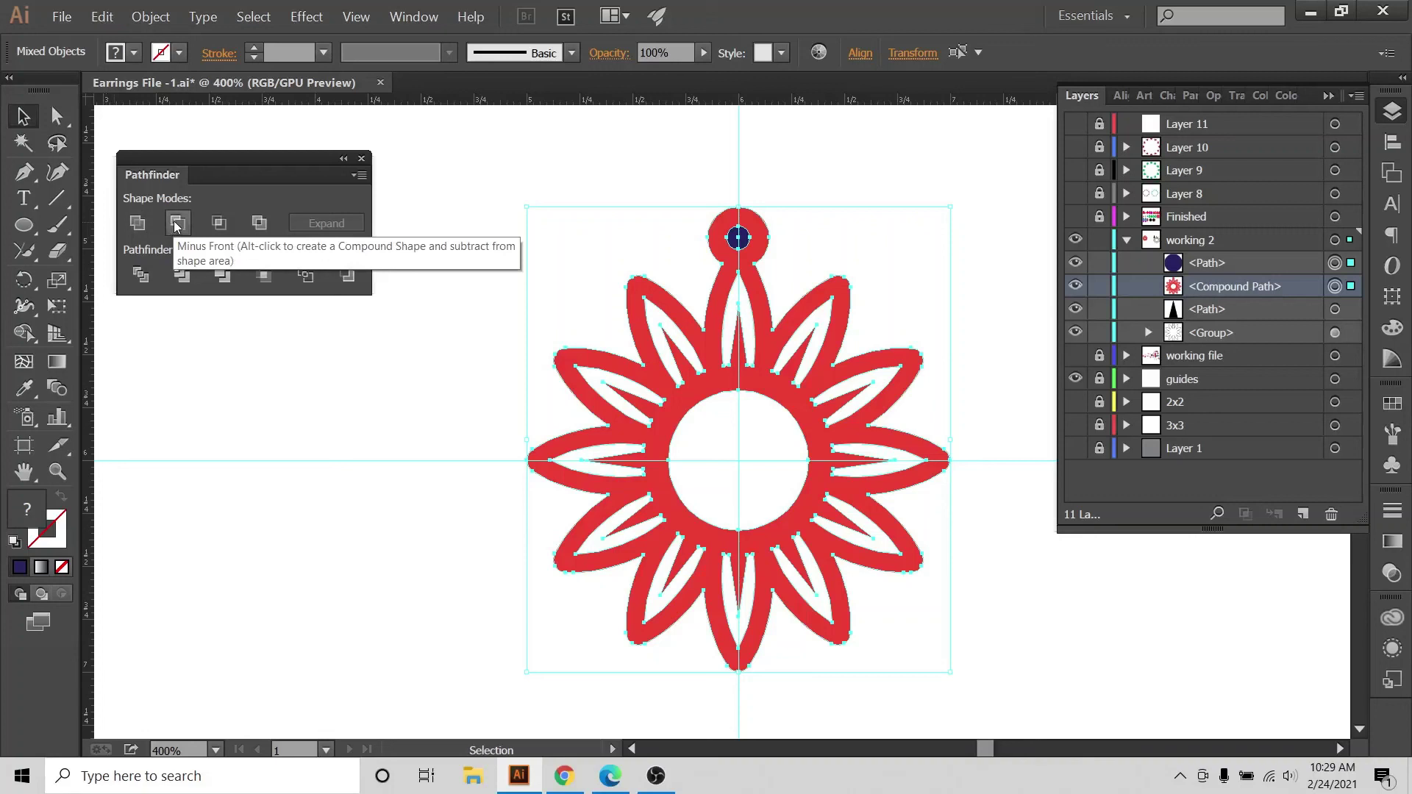
pyautogui.click(176, 226)
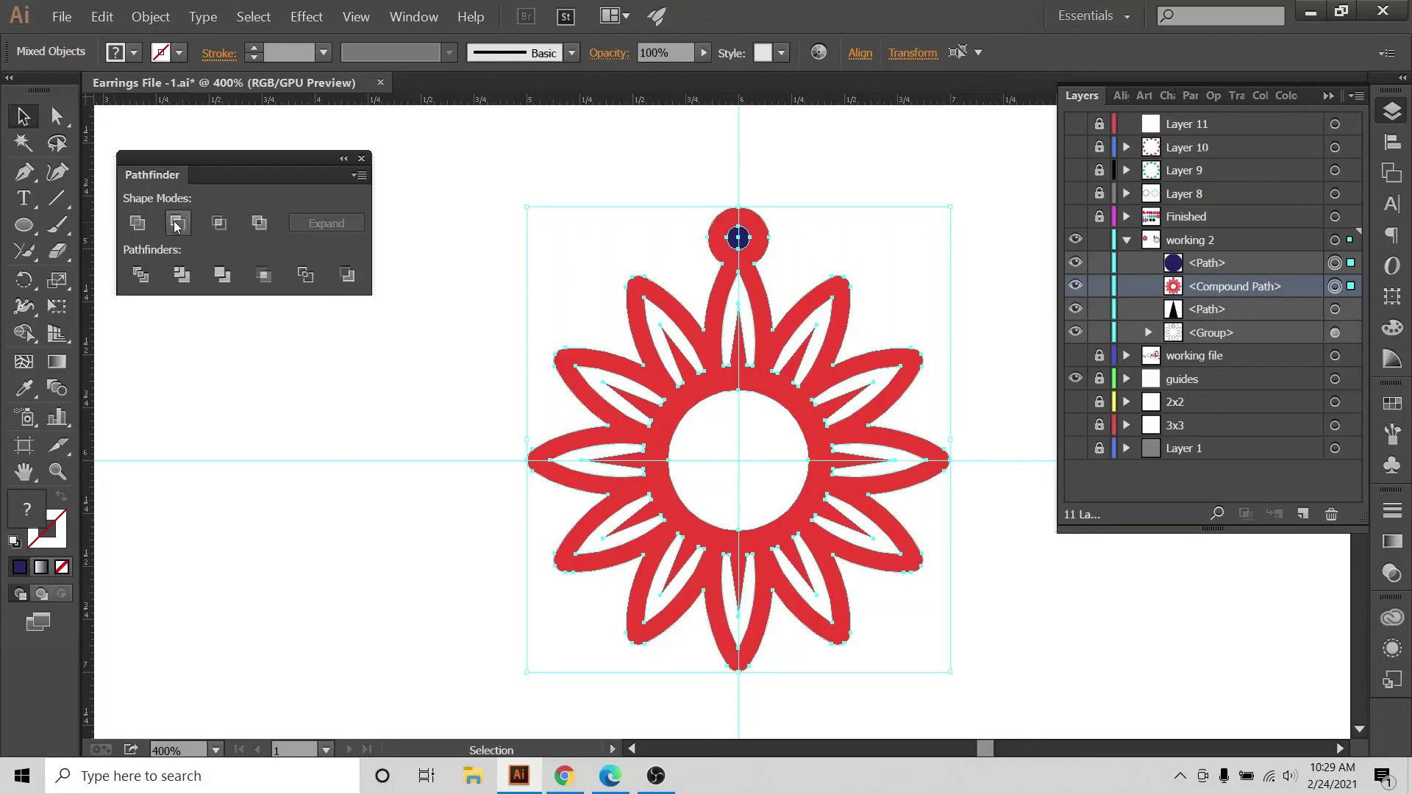
pyautogui.click(882, 156)
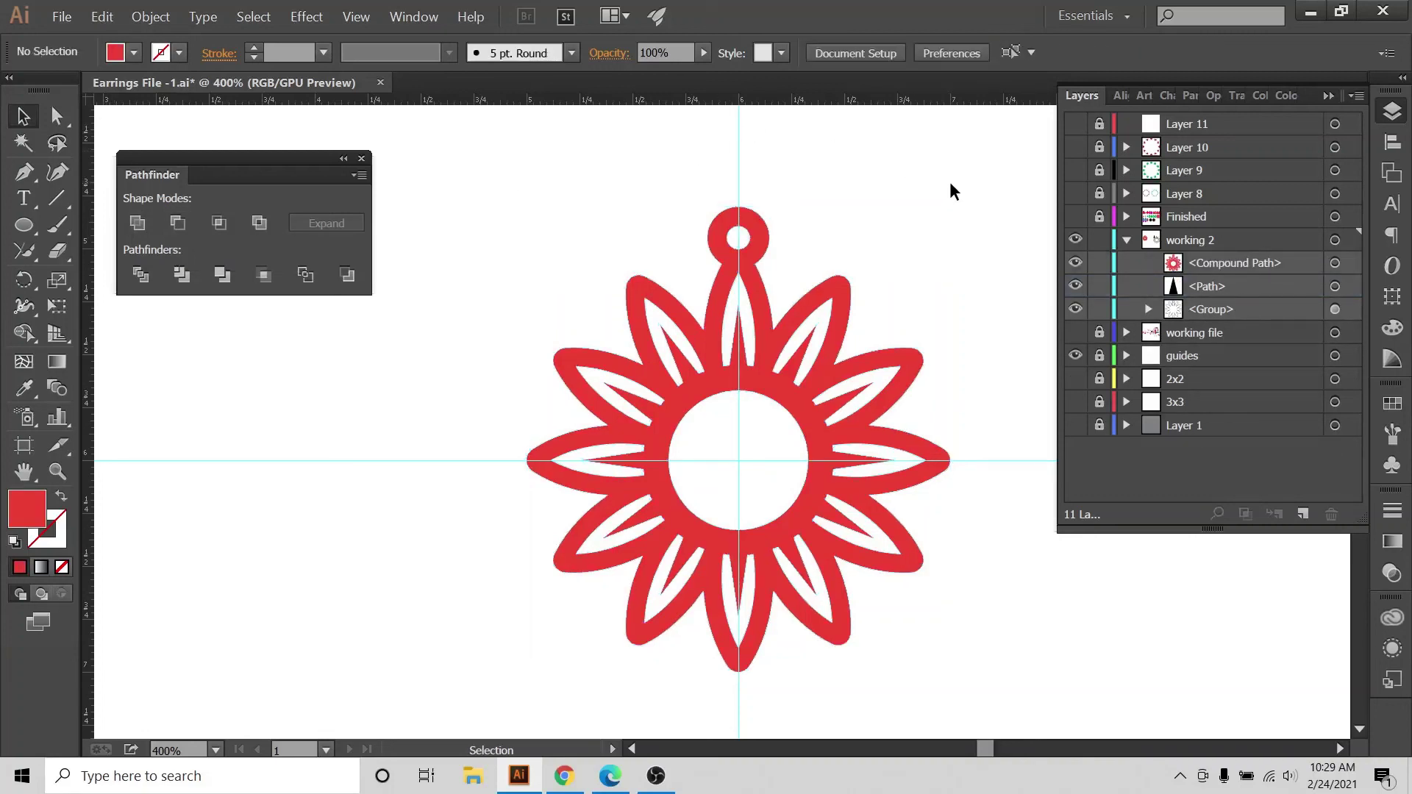
# Hide the guides layer to show the finished earring without guide lines.
pyautogui.click(1075, 355)
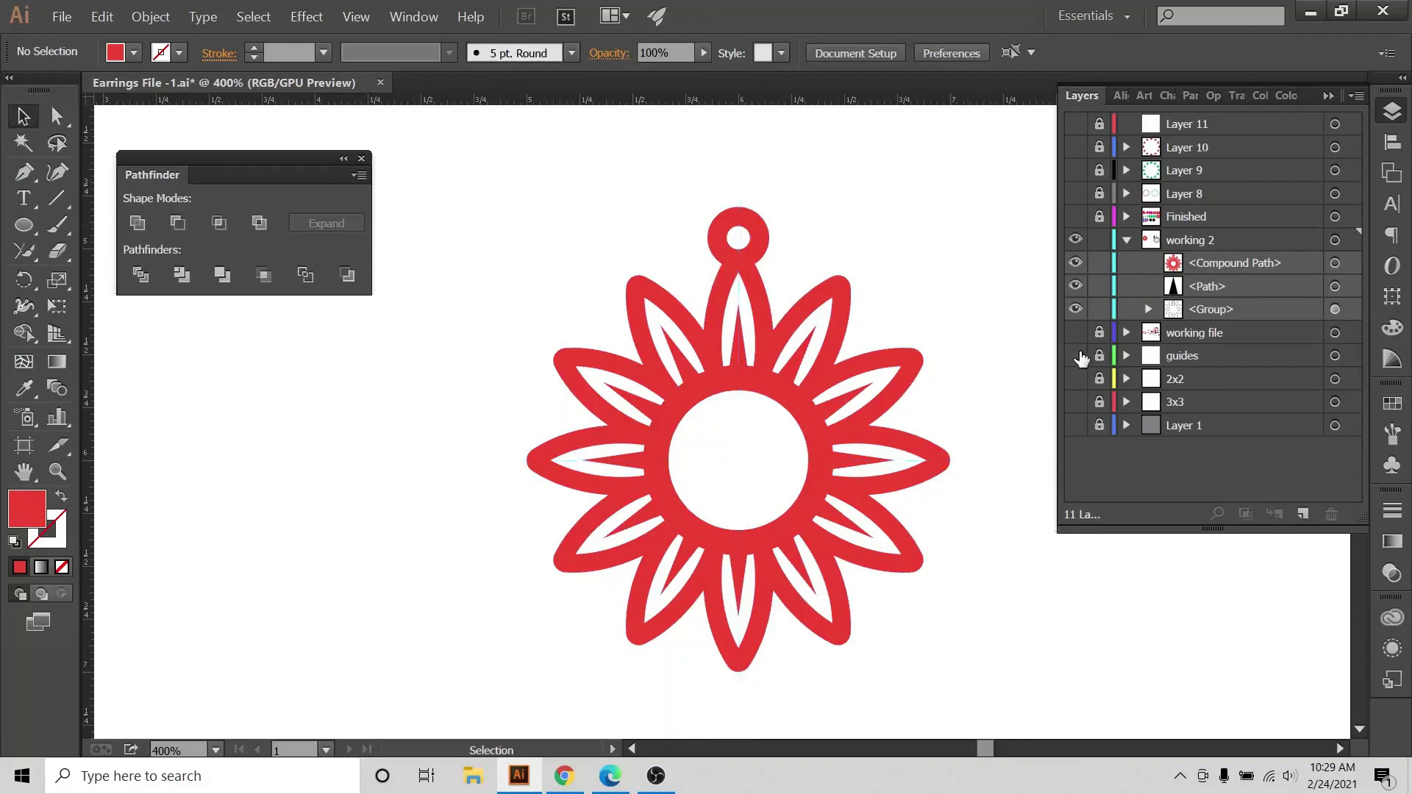
pyautogui.hotkey('ctrl', '-')
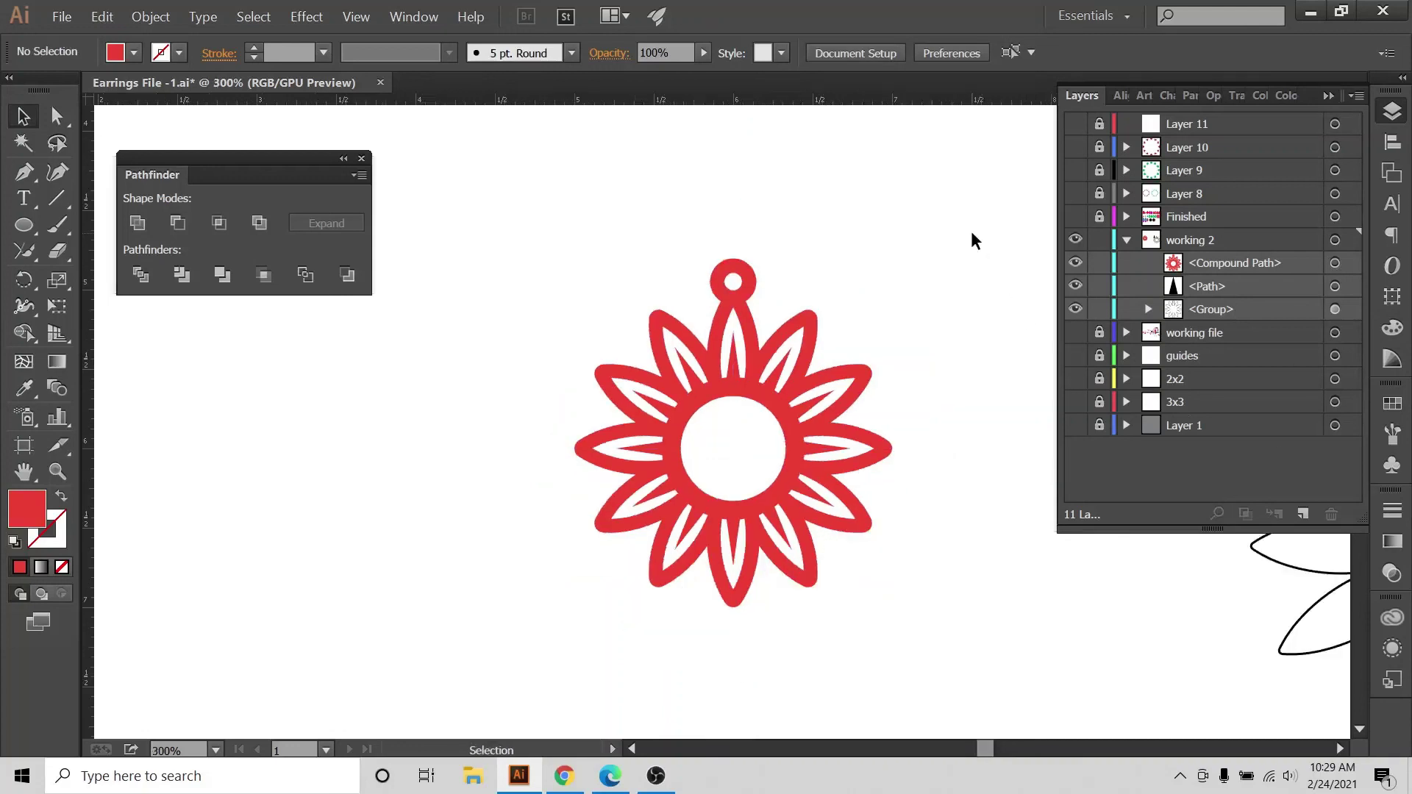
pyautogui.scroll(-2, 956, 234)
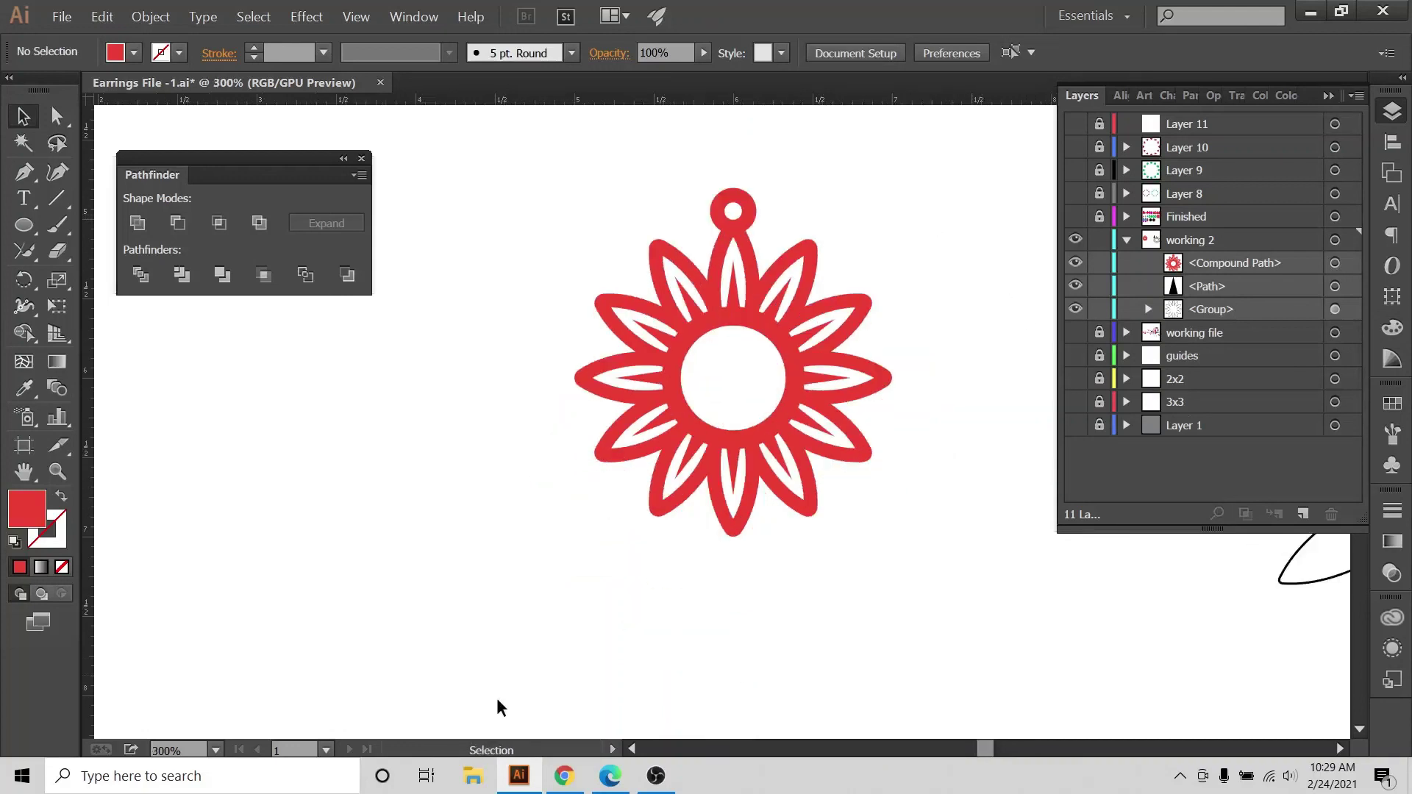
# Switch to Chrome, look through the Etsy sunflower earring listings including the three-design bundle, and return to Illustrator.
pyautogui.click(564, 776)
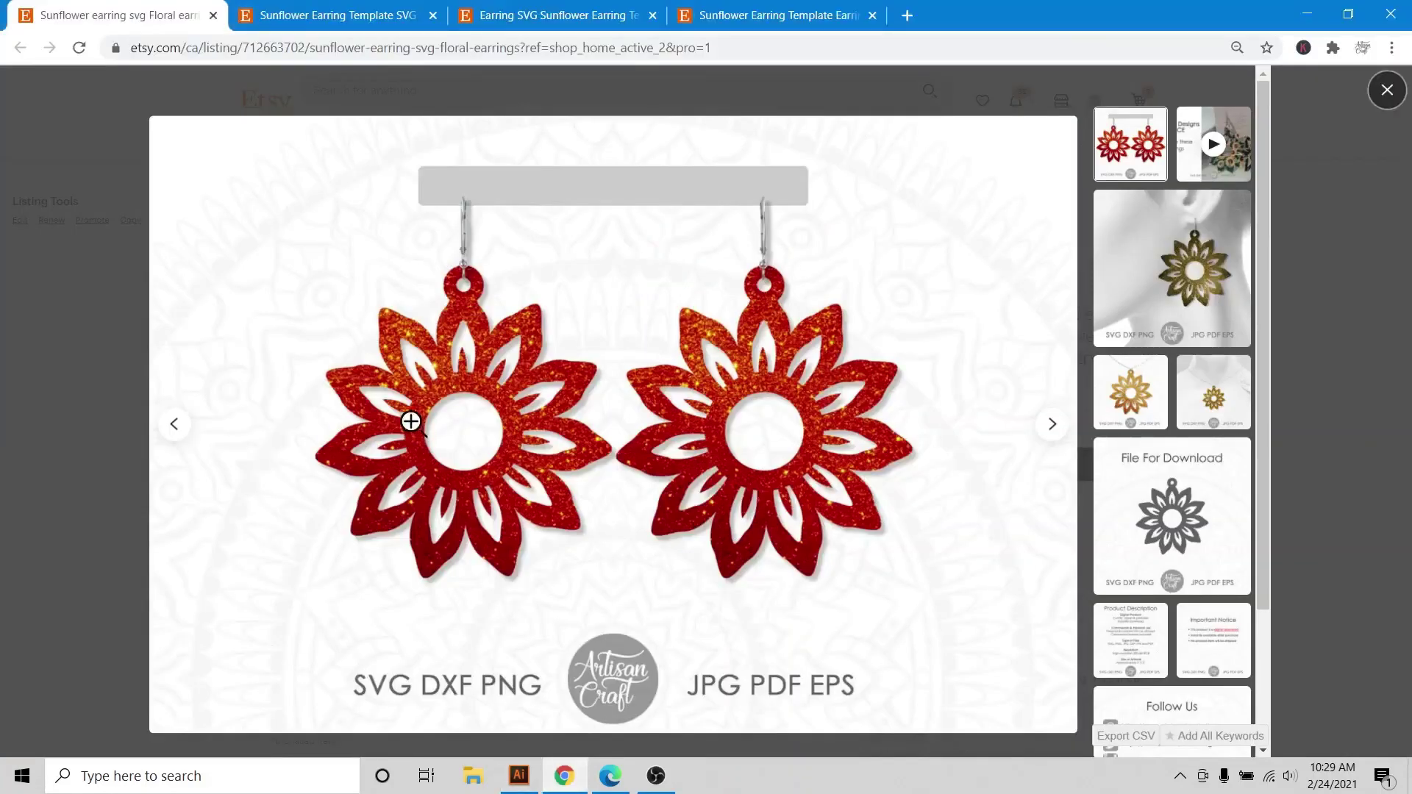
pyautogui.click(609, 26)
pyautogui.click(324, 15)
pyautogui.click(788, 14)
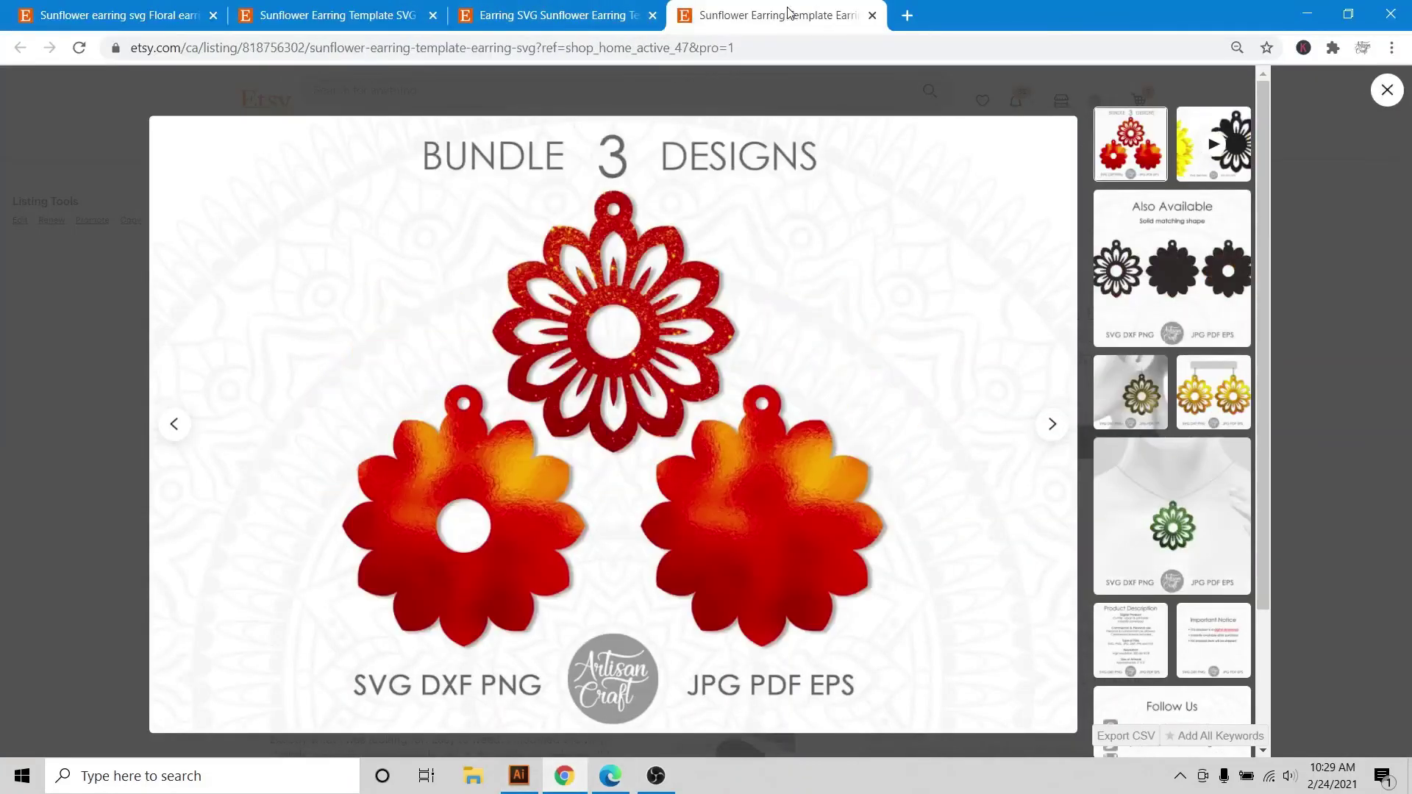
pyautogui.click(519, 776)
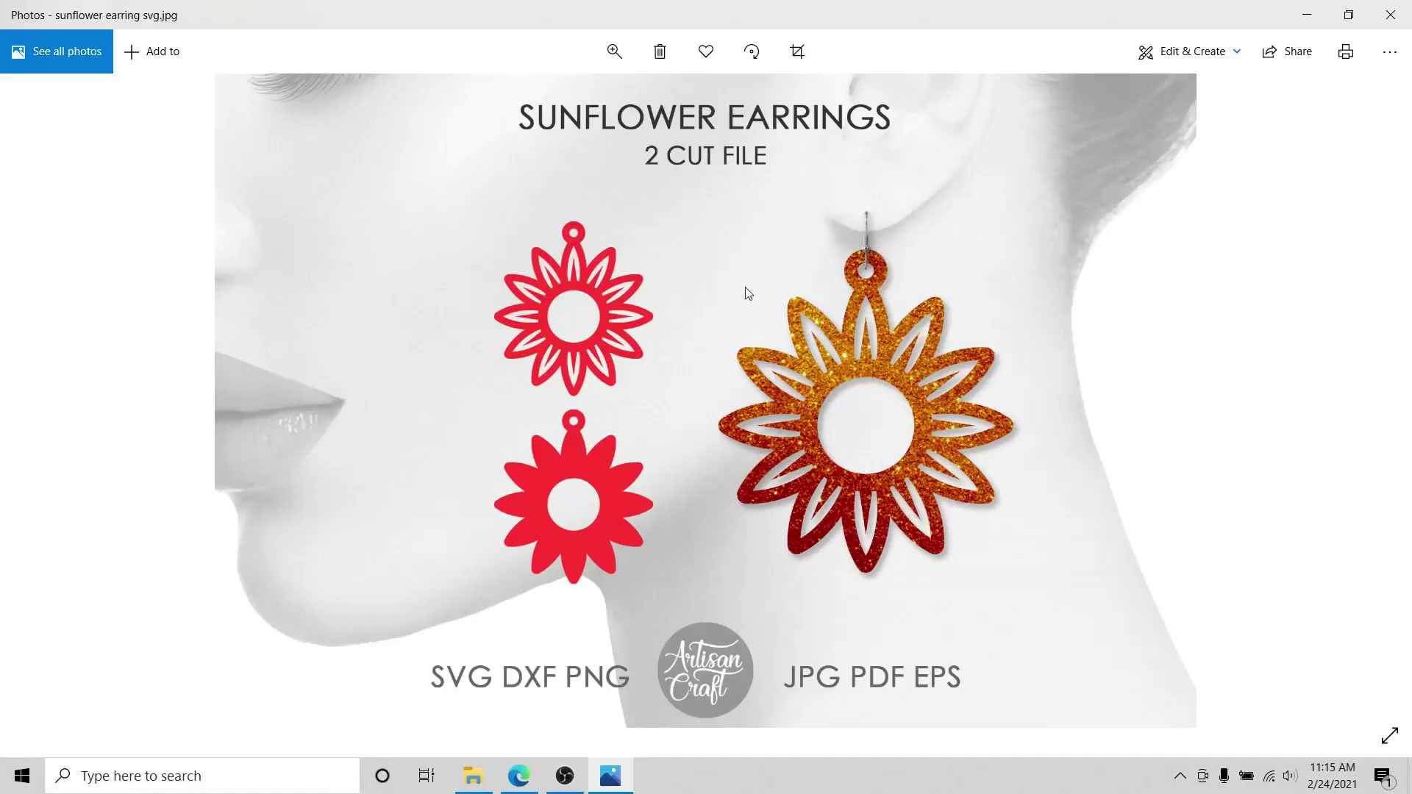
# Go back through the earring mockup images in Photos to the necklace mockup, cricut projects.jpg.
pyautogui.click(42, 403)
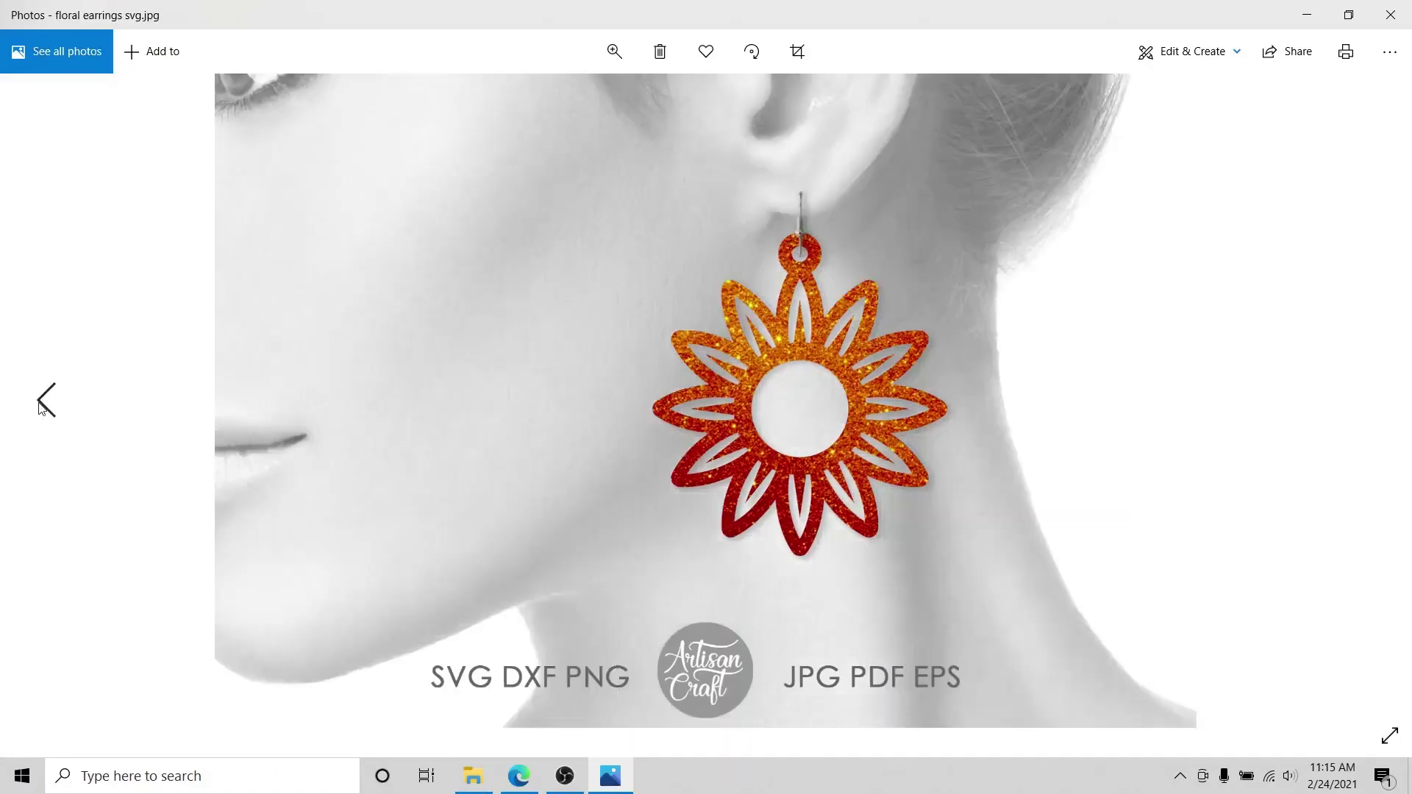
pyautogui.click(41, 403)
pyautogui.click(41, 403)
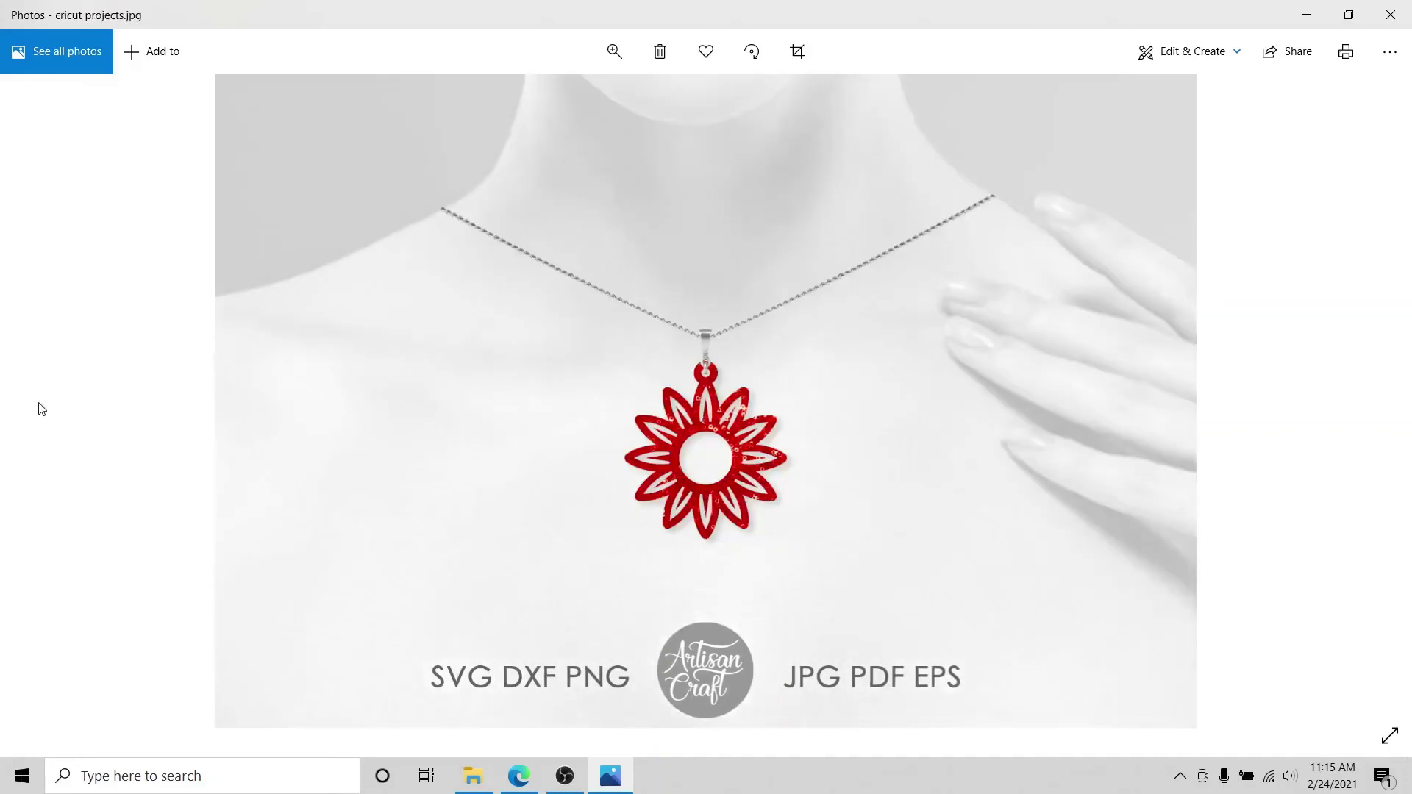
# Switch to Edge and review the Creative Fabrica product page for Sunflower Earrings, SVG Files.
pyautogui.click(519, 780)
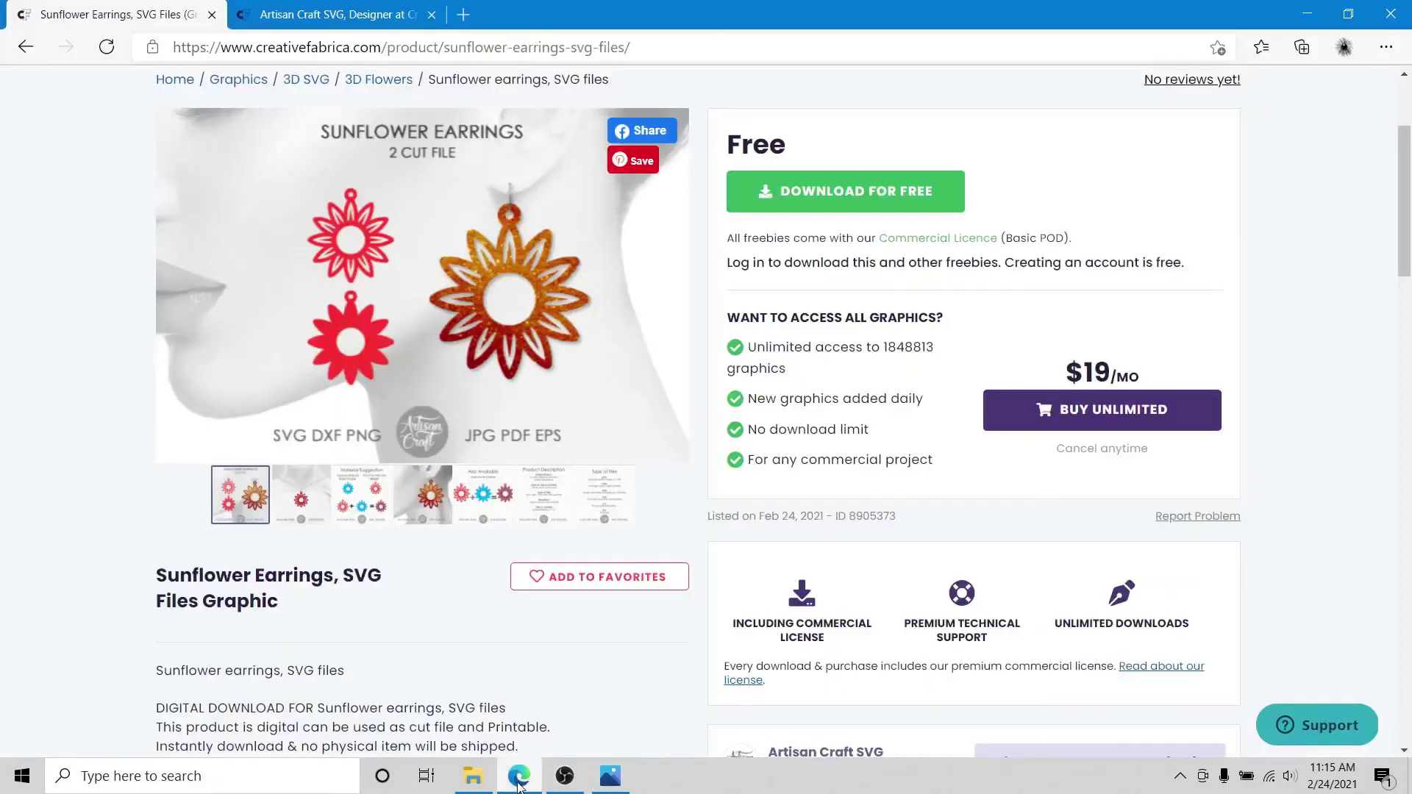
pyautogui.scroll(3, 69, 423)
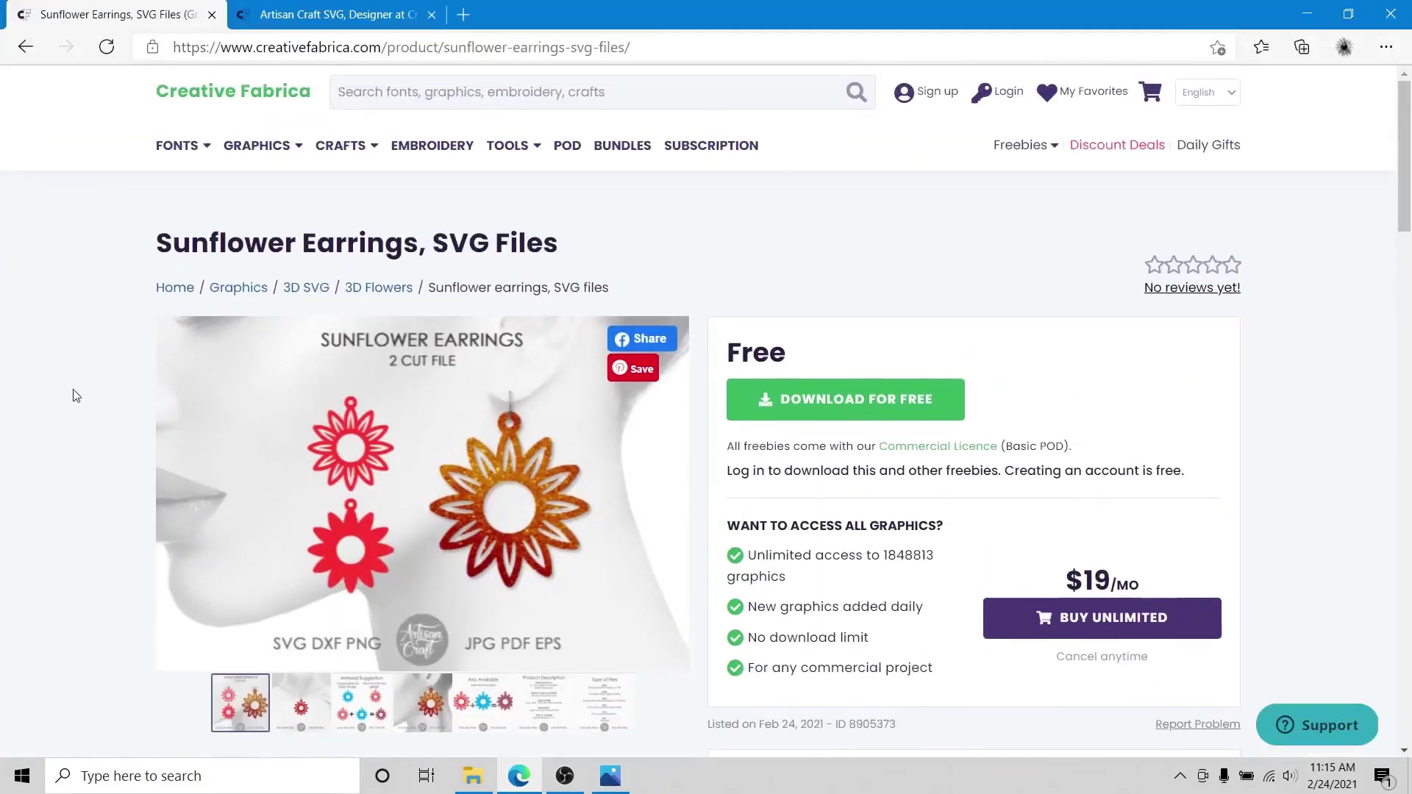
pyautogui.scroll(-1, 73, 397)
pyautogui.scroll(-2, 73, 397)
pyautogui.scroll(3, 72, 397)
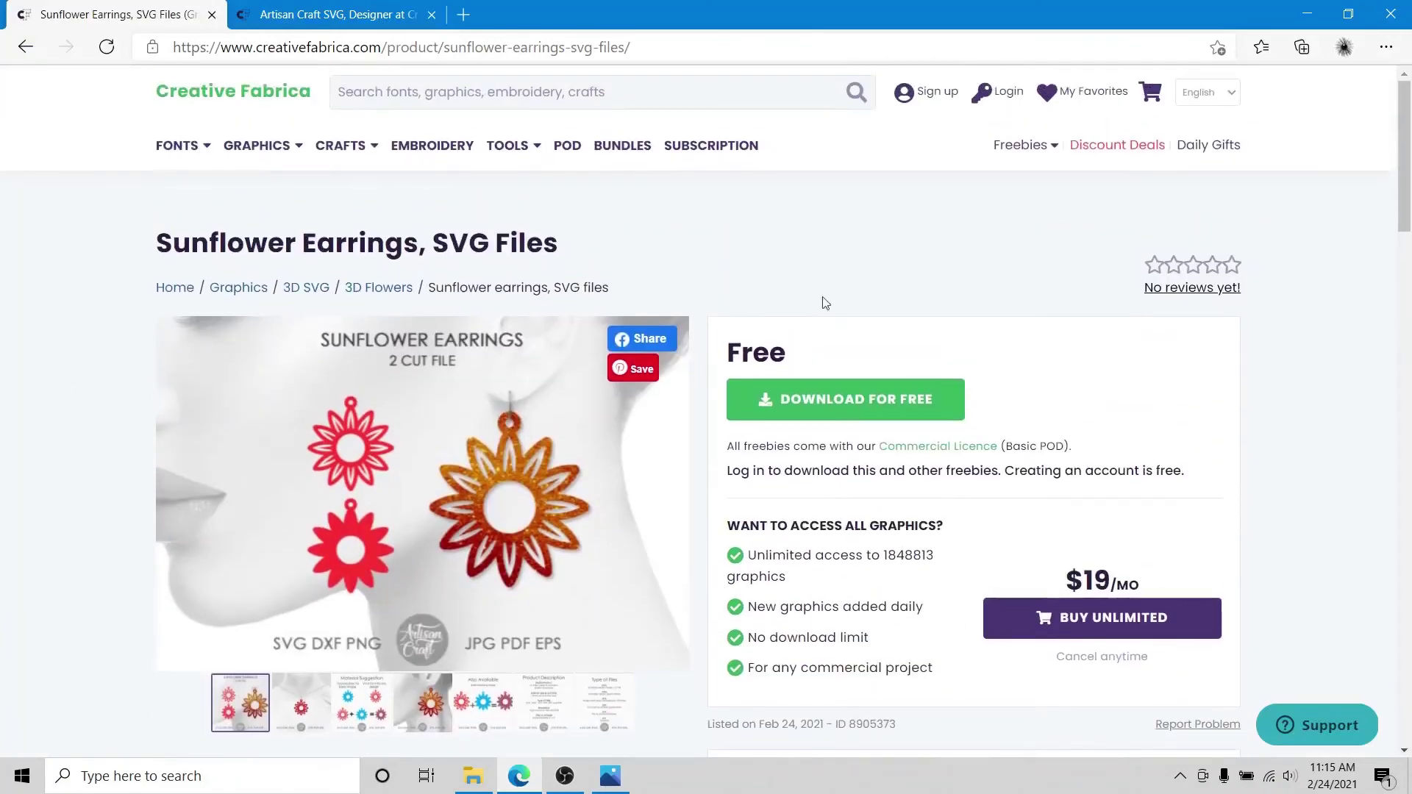
# Open the Artisan Craft SVG designer page and look over its profile and product listings.
pyautogui.click(338, 14)
pyautogui.moveTo(328, 178)
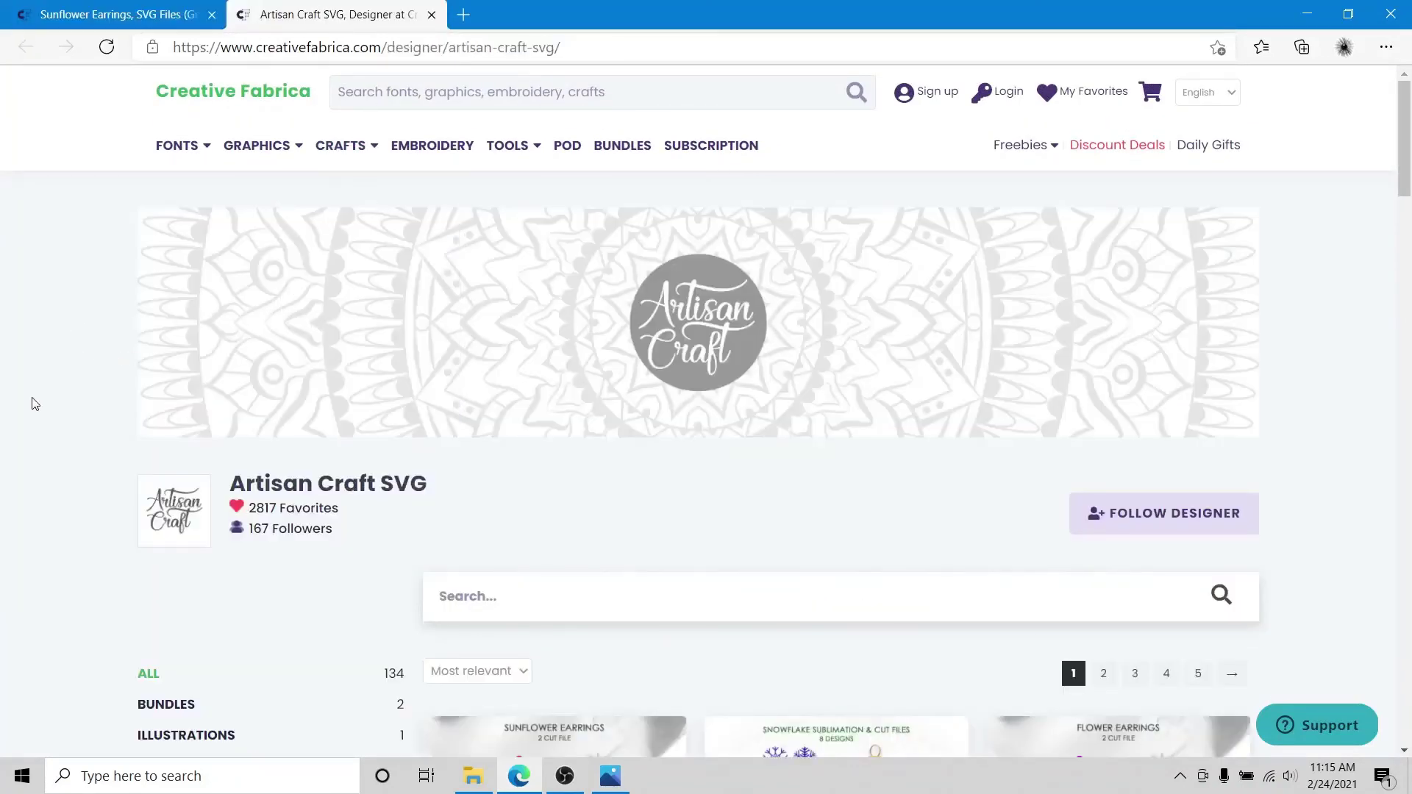
pyautogui.scroll(-4, 34, 403)
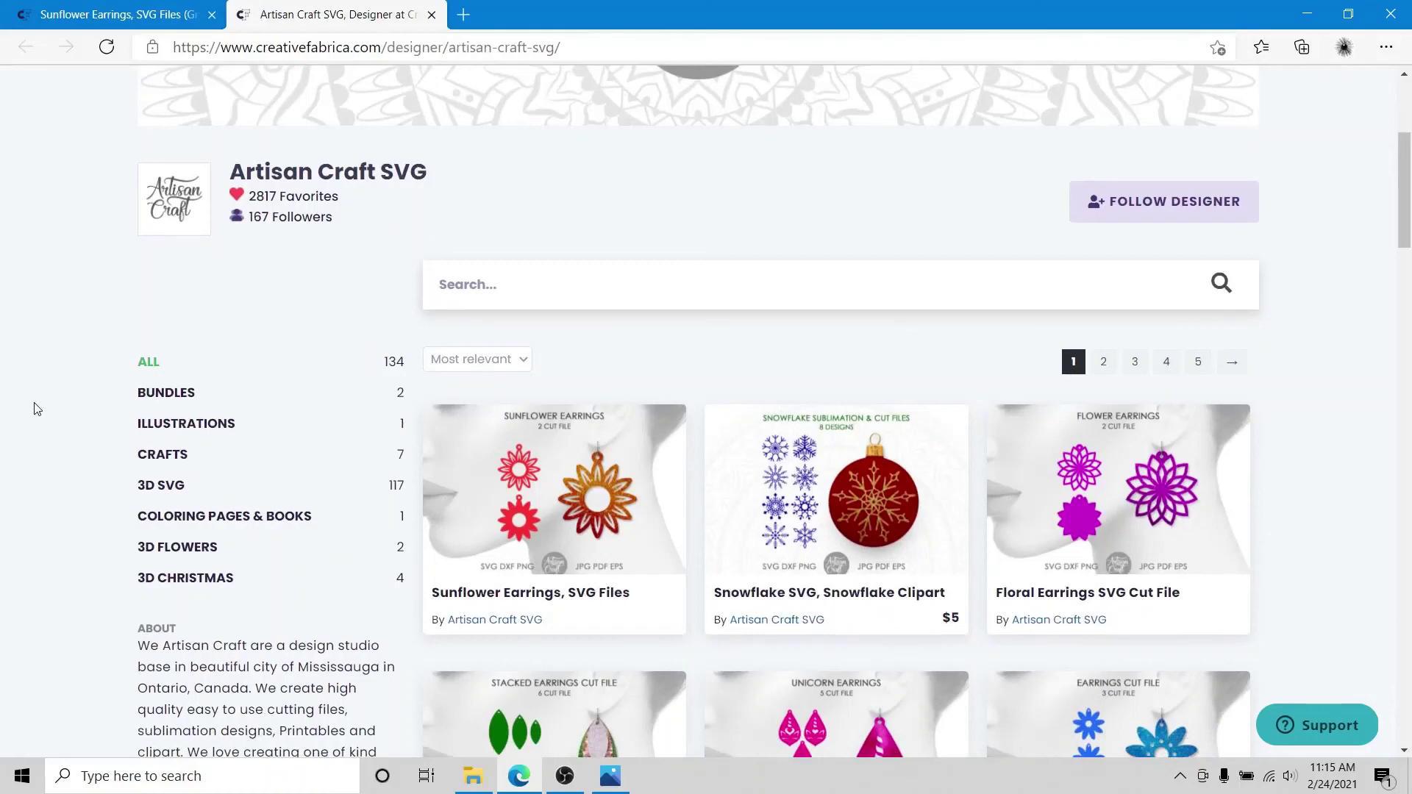
pyautogui.scroll(3, 36, 409)
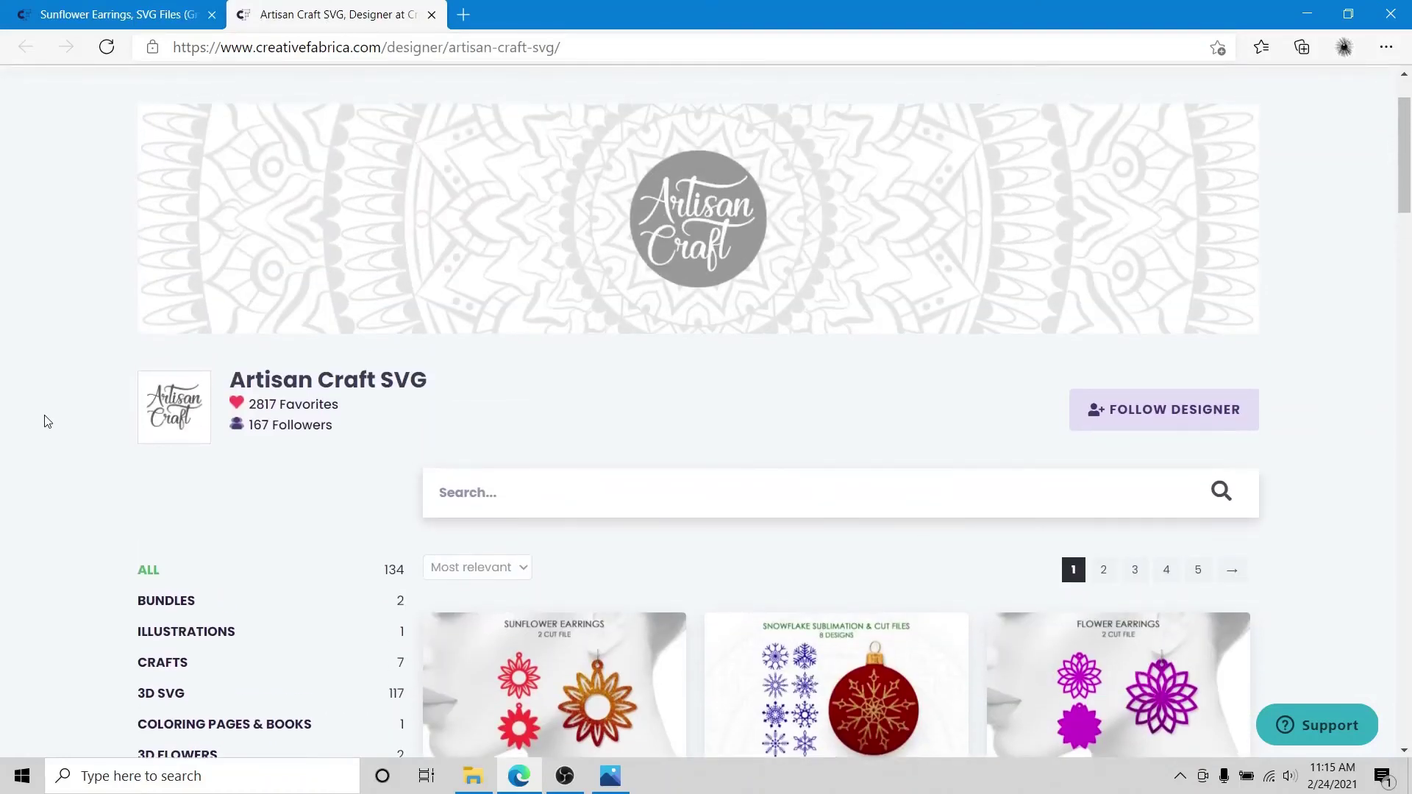
pyautogui.scroll(2, 44, 419)
pyautogui.scroll(-7, 44, 419)
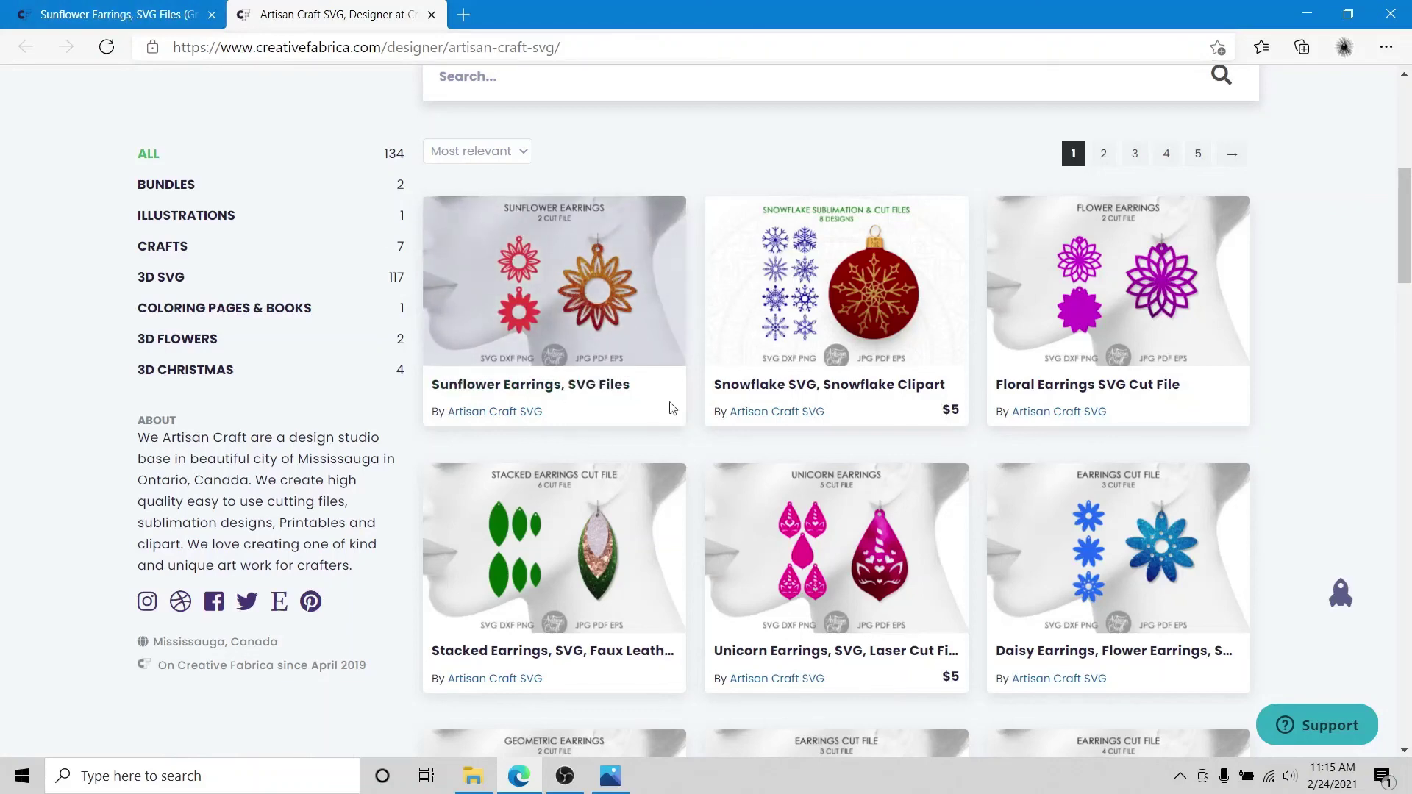
# Return to the Sunflower Earrings product page and look over its preview images and free download offer.
pyautogui.click(117, 15)
pyautogui.scroll(-2, 4, 430)
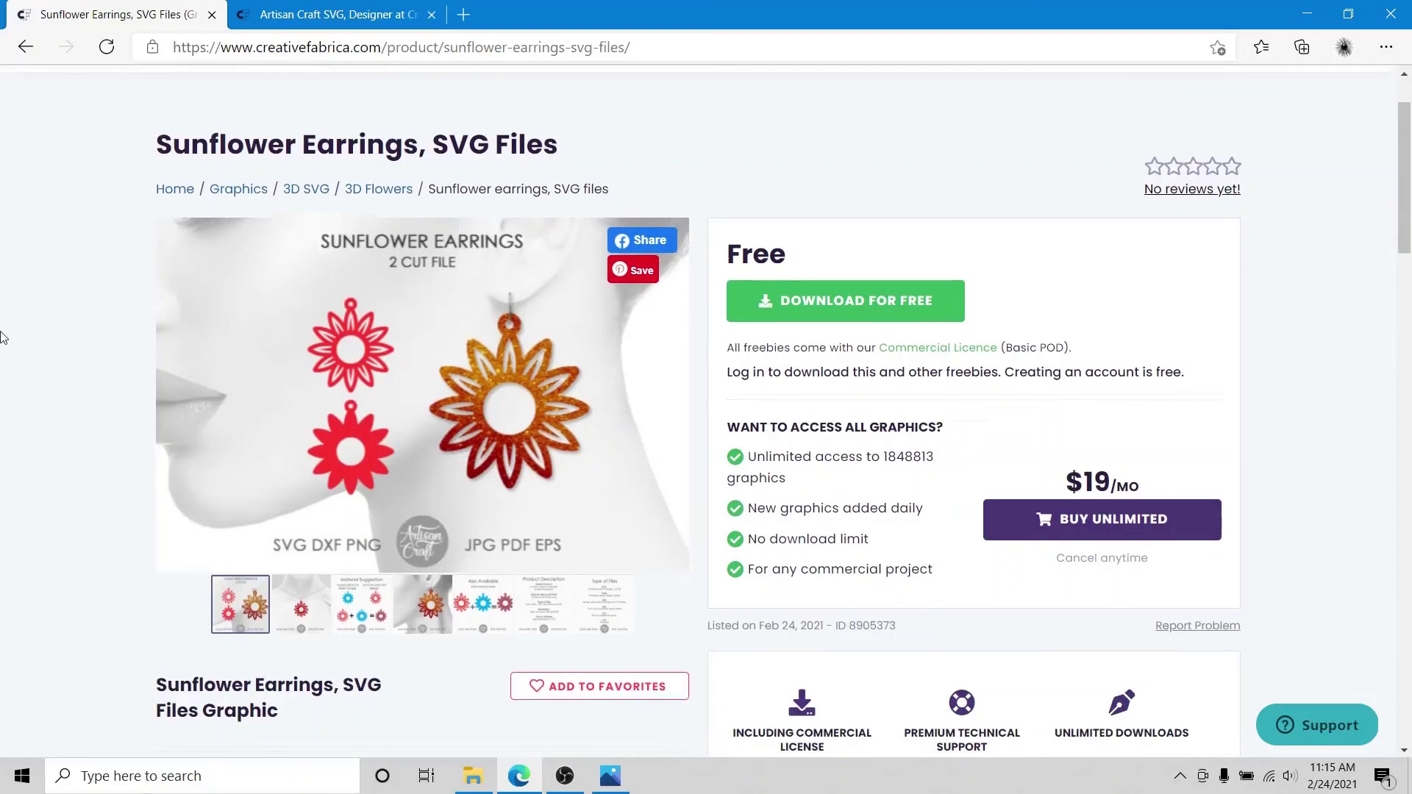
pyautogui.scroll(2, 7, 331)
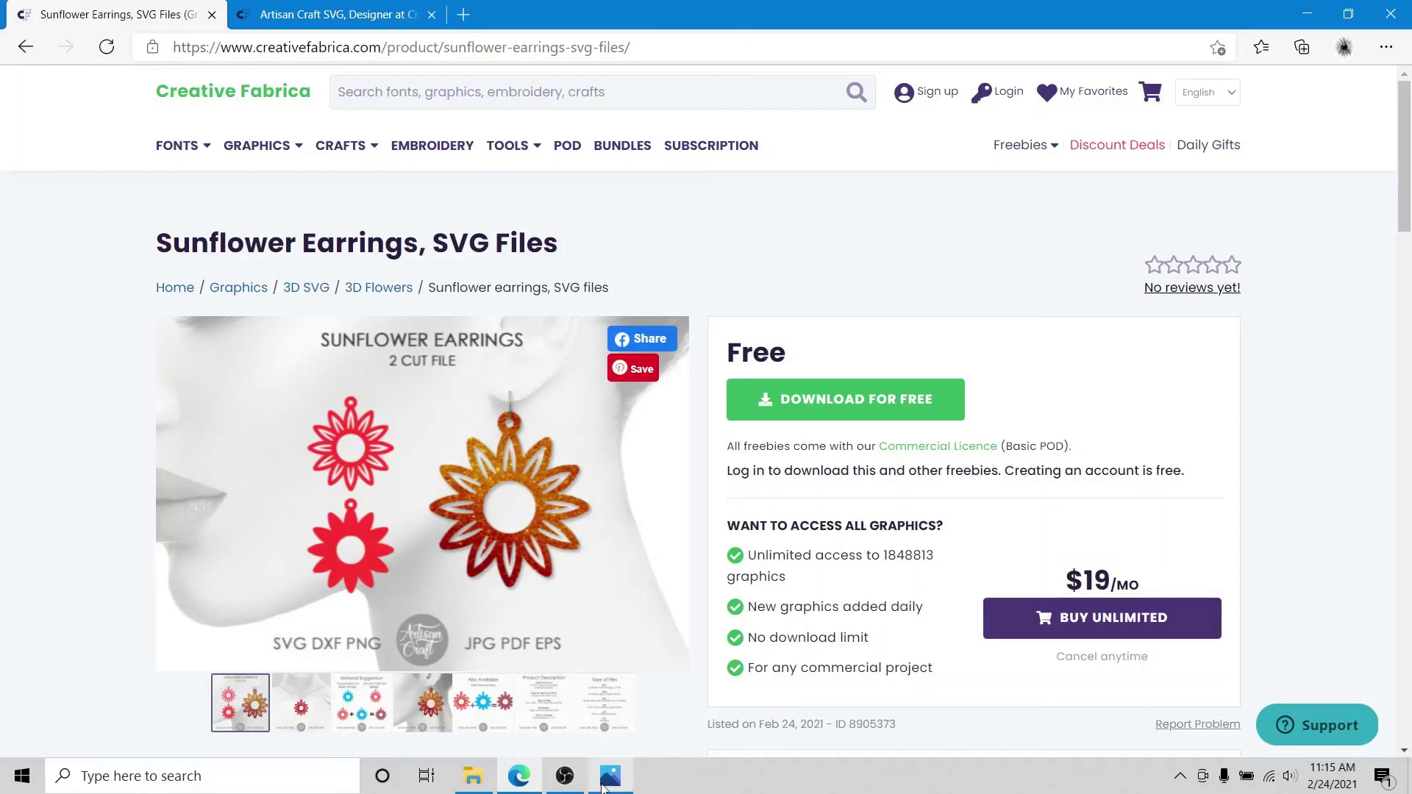
# Switch to Photos and advance through the mockups to the two-cut-file image, sunflower earring svg.jpg.
pyautogui.hotkey('alt', 'Tab')
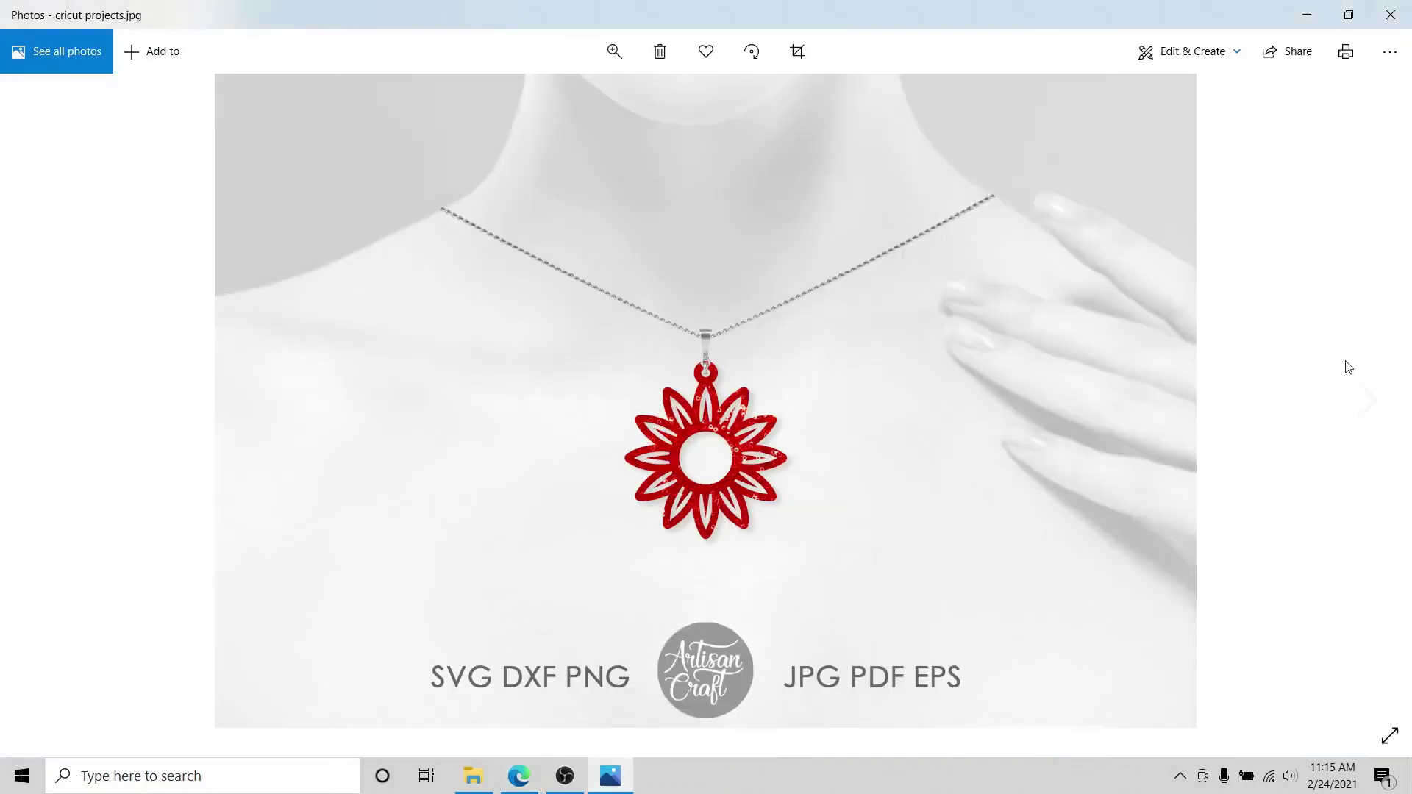
pyautogui.click(1371, 401)
pyautogui.click(1371, 402)
pyautogui.click(1368, 401)
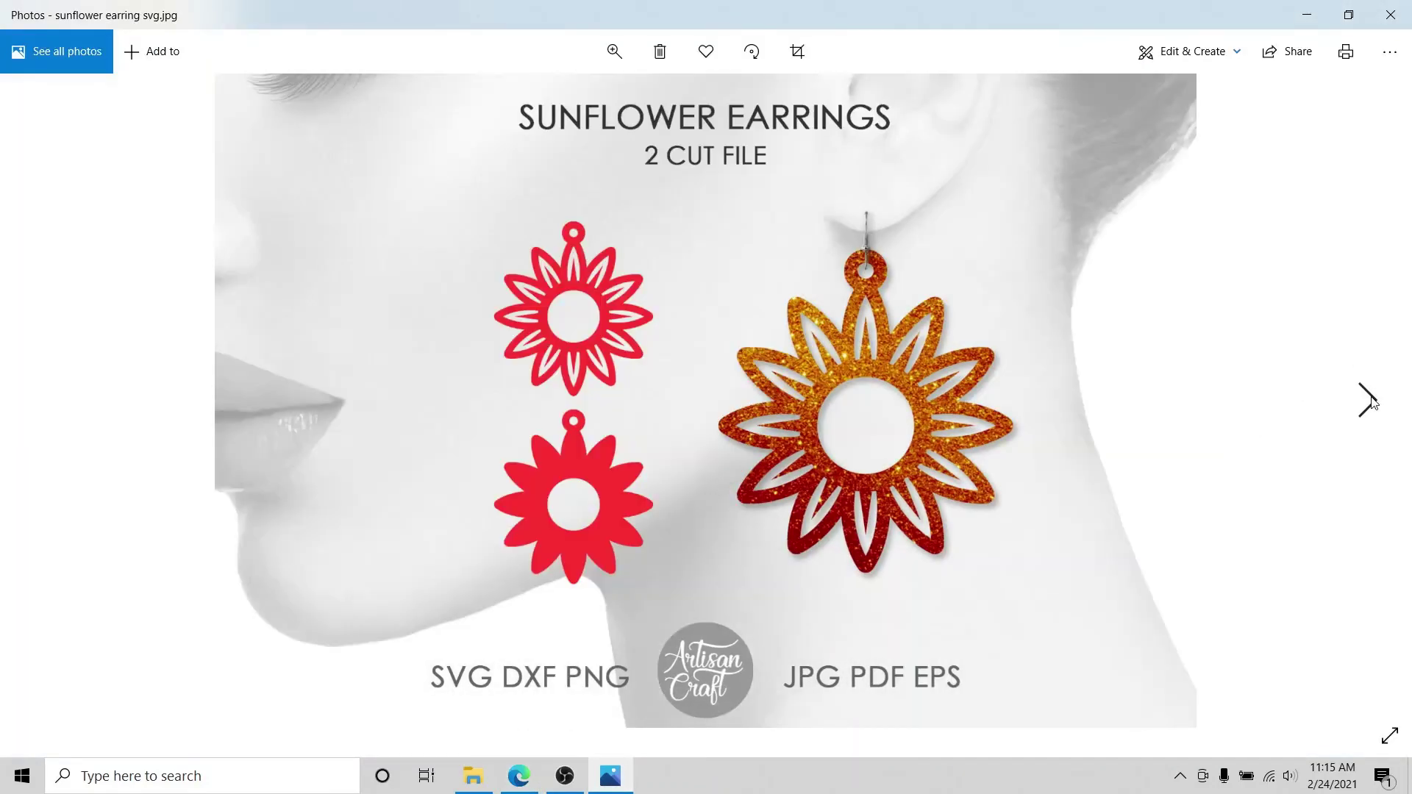